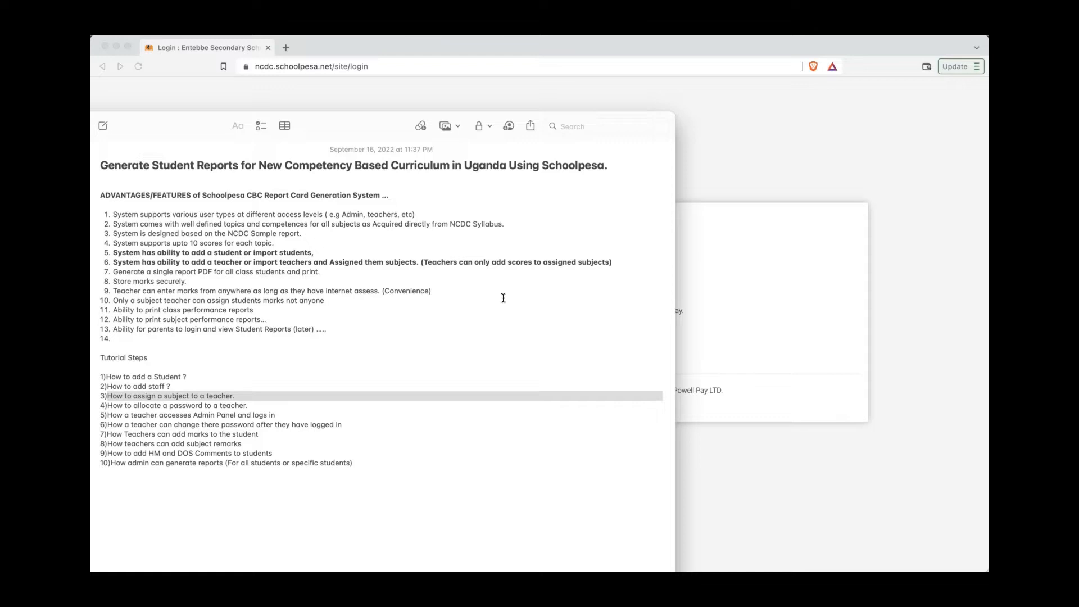
Step: Glance at the login page, then return to the feature-list note and clear step 3's grey highlight
left_click(762, 307)
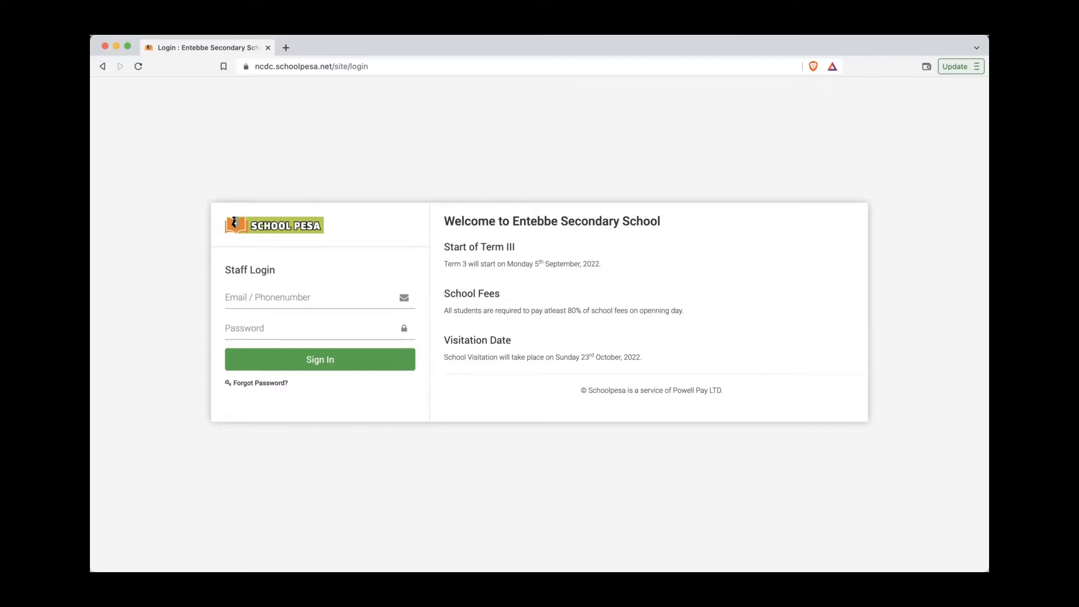
left_click(85, 134)
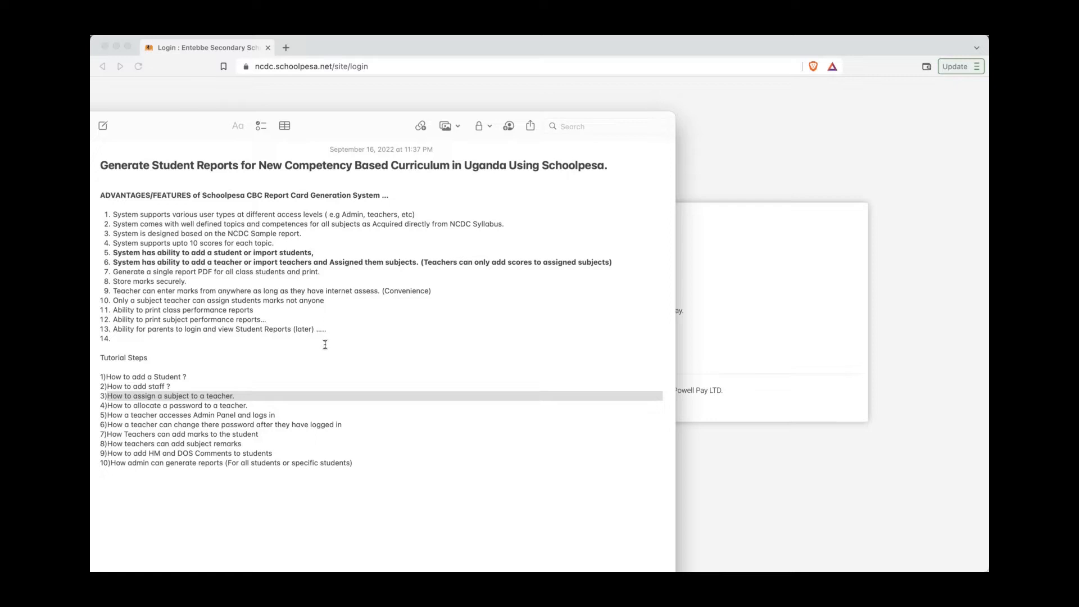
left_click(311, 377)
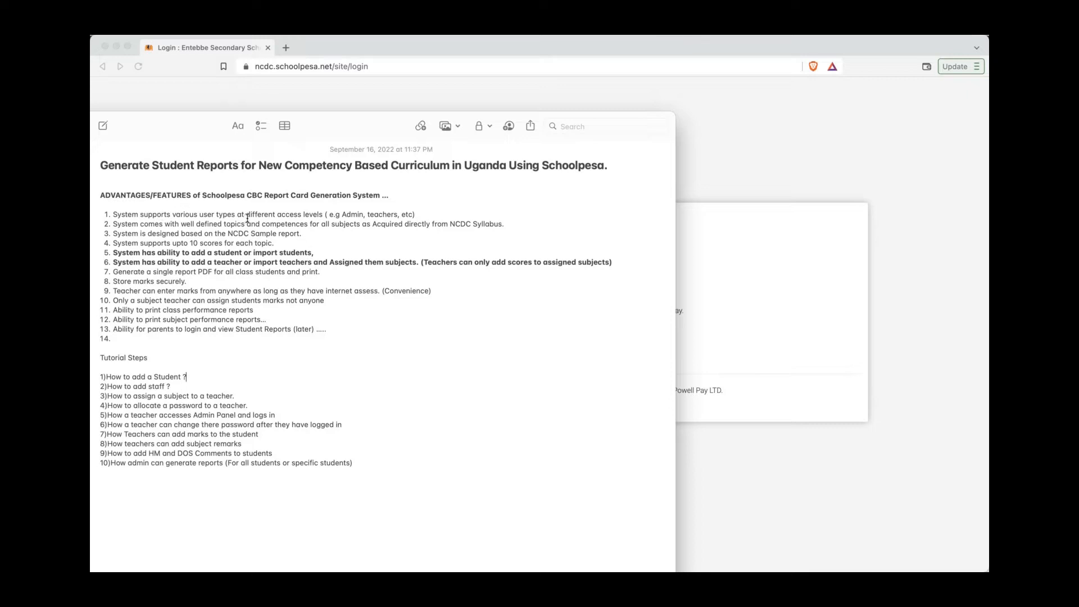
Step: Highlight key phrases in feature items 1–6, like 'different access levels' and 'NCDC Syllabus'
left_click_drag(247, 214, 323, 215)
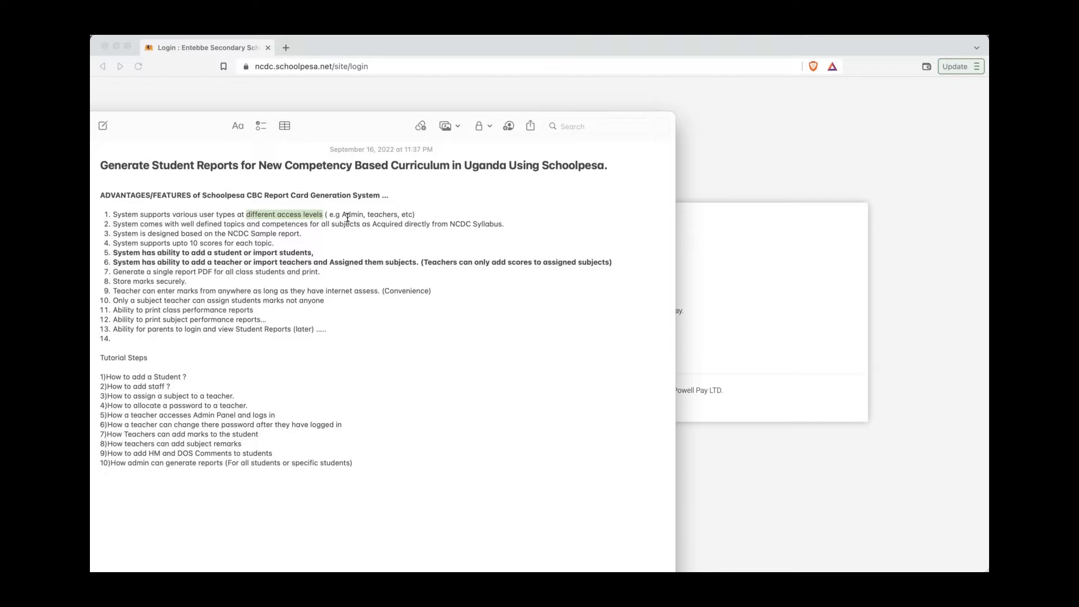
double_click(348, 216)
double_click(392, 216)
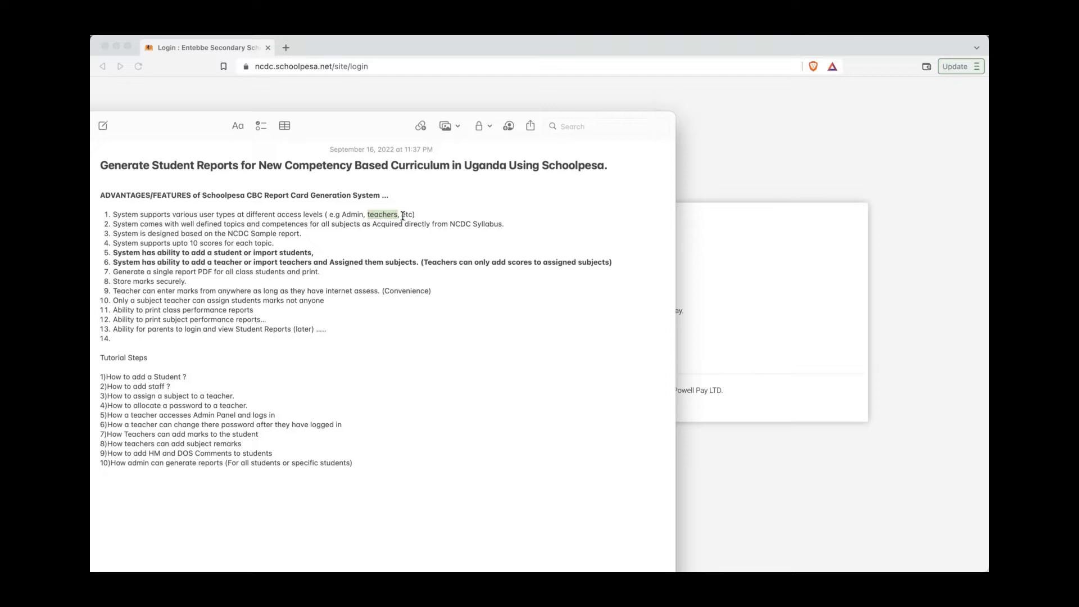
left_click(402, 216)
left_click_drag(205, 225, 371, 227)
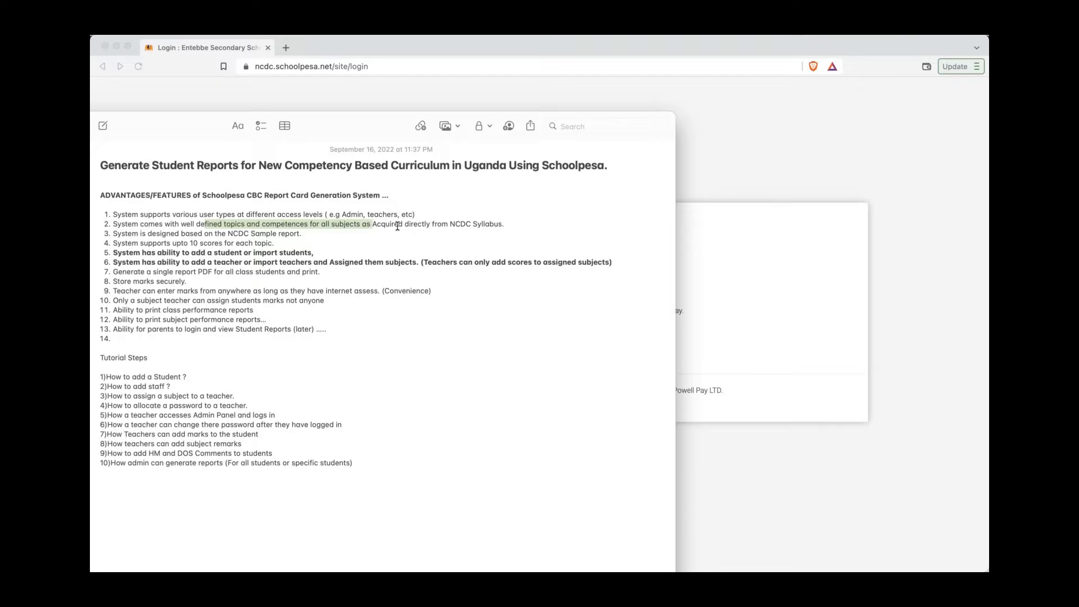
left_click_drag(454, 225, 484, 225)
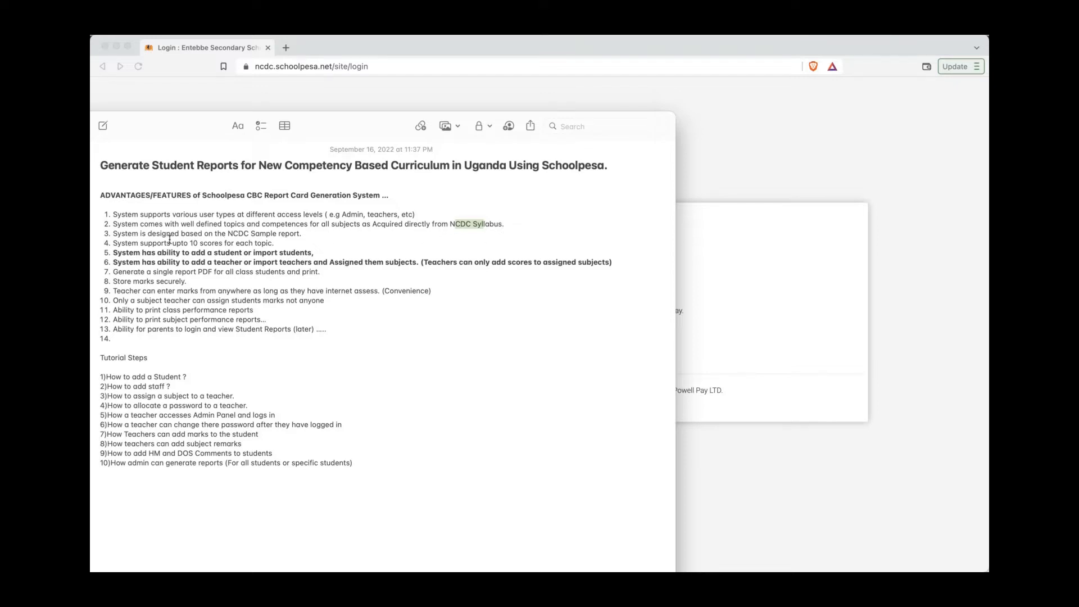
left_click_drag(170, 233, 312, 236)
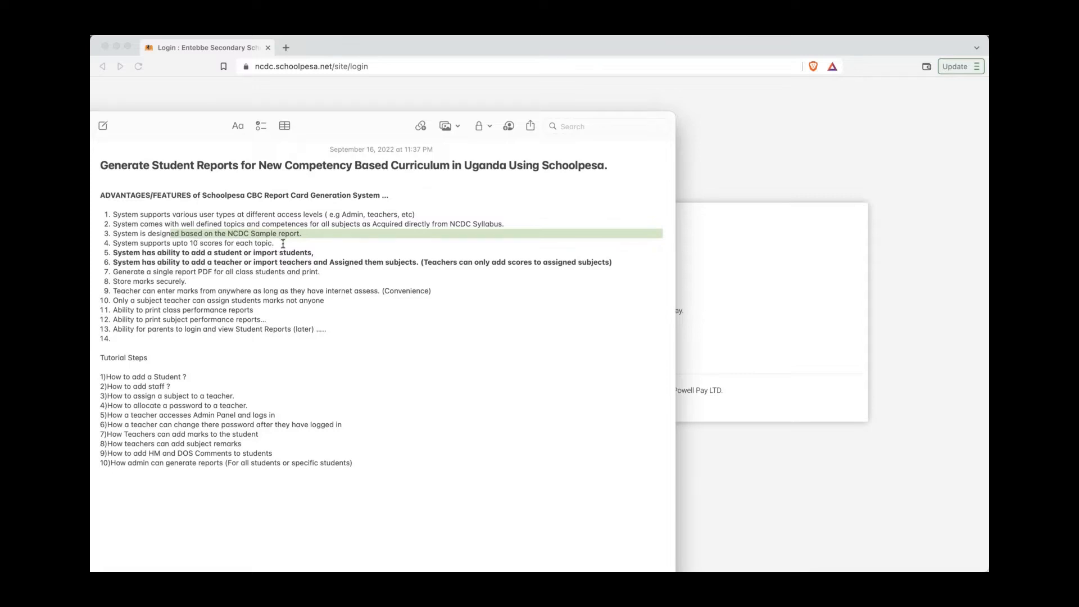
left_click_drag(282, 243, 171, 244)
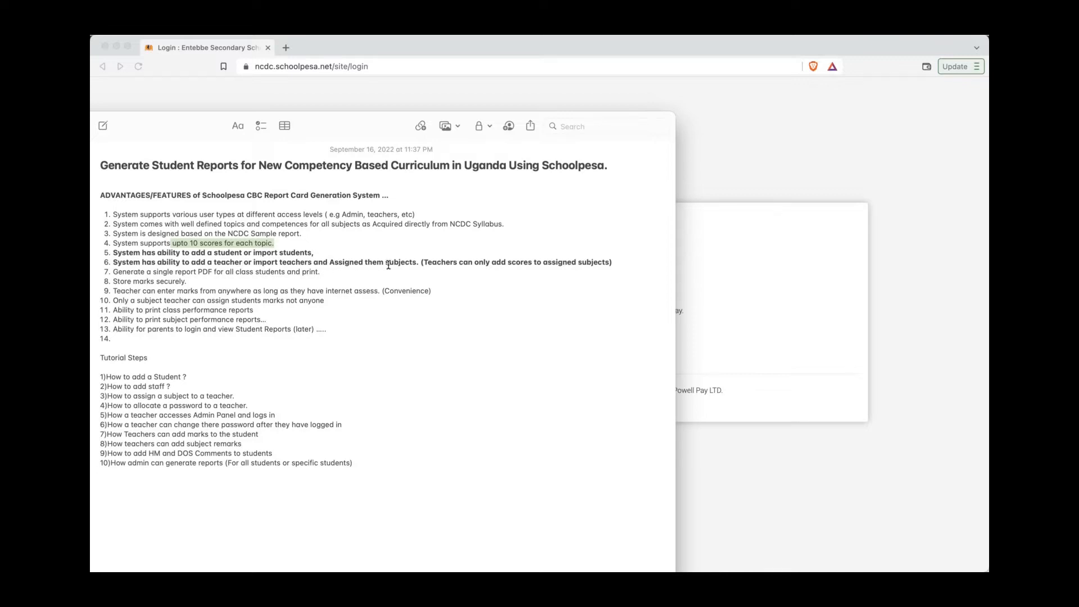
double_click(354, 263)
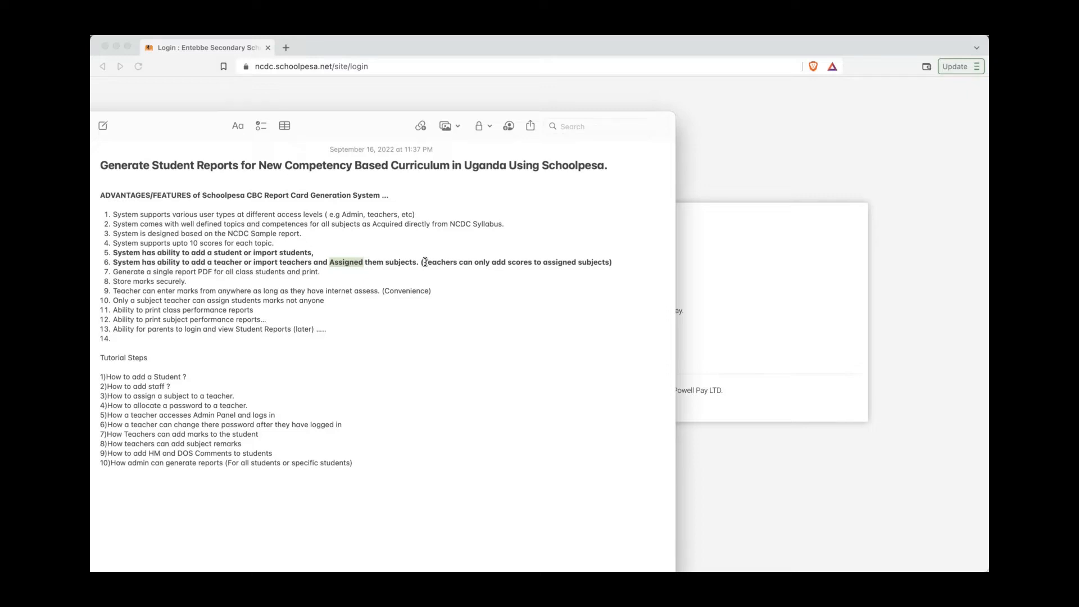
left_click_drag(425, 262, 605, 263)
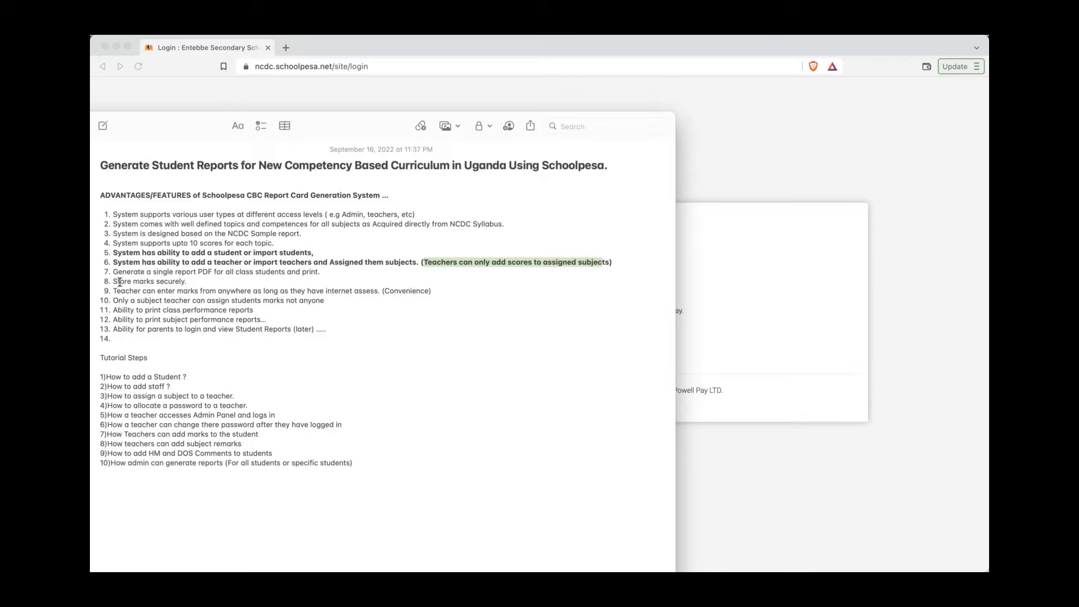
Step: Highlight key words in feature items 8–13, like 'assess', 'Convenience', 'class performance reports'
left_click_drag(113, 281, 190, 281)
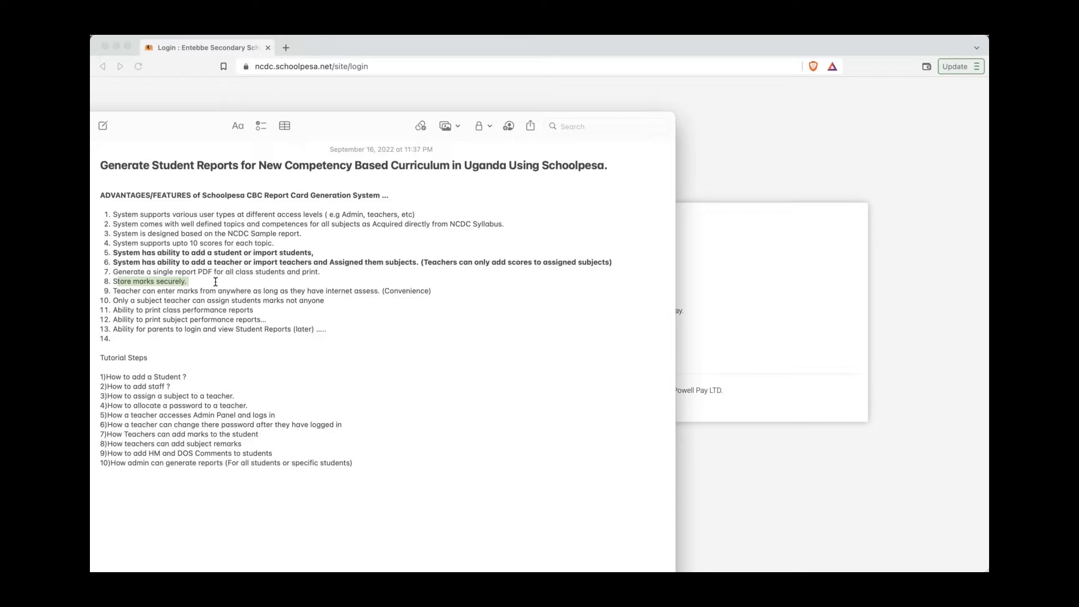
left_click(216, 281)
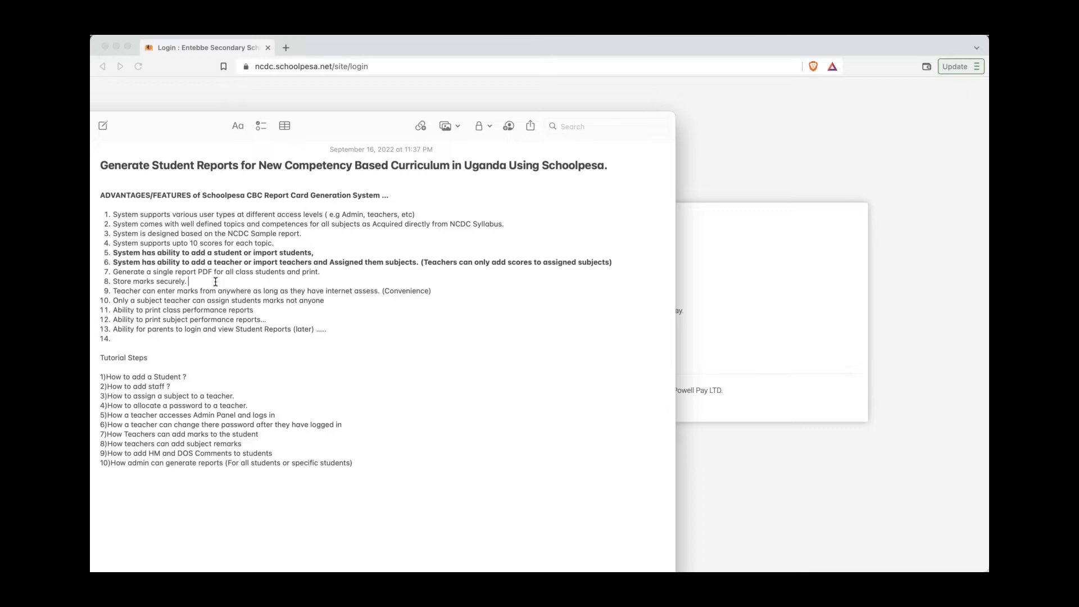
left_click_drag(133, 290, 160, 291)
double_click(370, 296)
double_click(395, 293)
left_click_drag(231, 301, 325, 303)
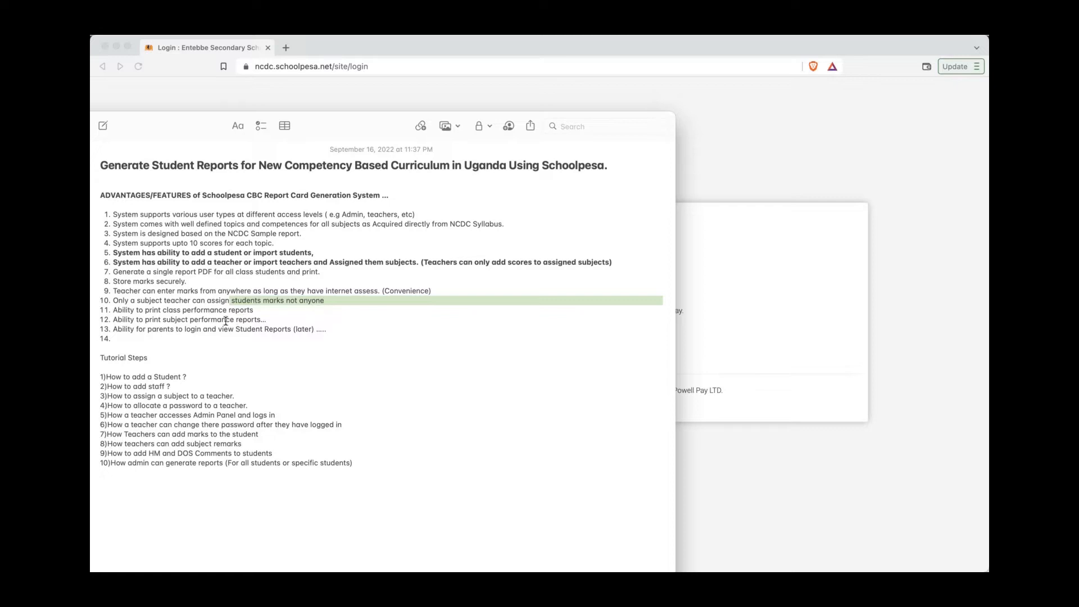
double_click(171, 311)
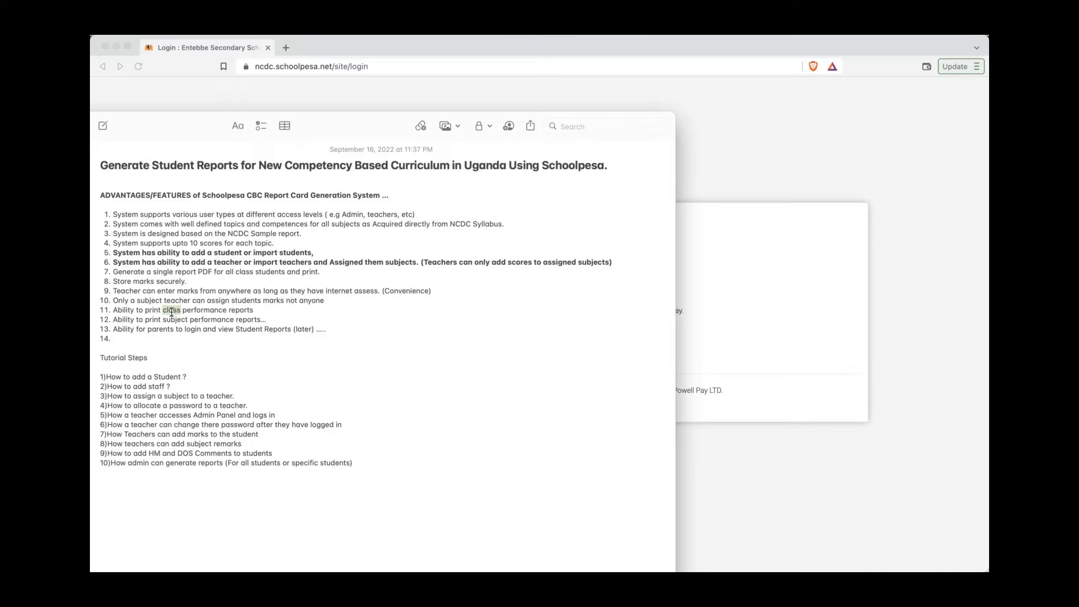
double_click(220, 309)
left_click(247, 311)
double_click(247, 311)
double_click(175, 320)
left_click(169, 331)
left_click_drag(169, 331, 207, 332)
Step: Bold the Tutorial Steps heading, highlight step 1's 'adding a Student', and bring the login page forward
left_click(157, 357)
left_click_drag(157, 356, 98, 358)
key("super+b")
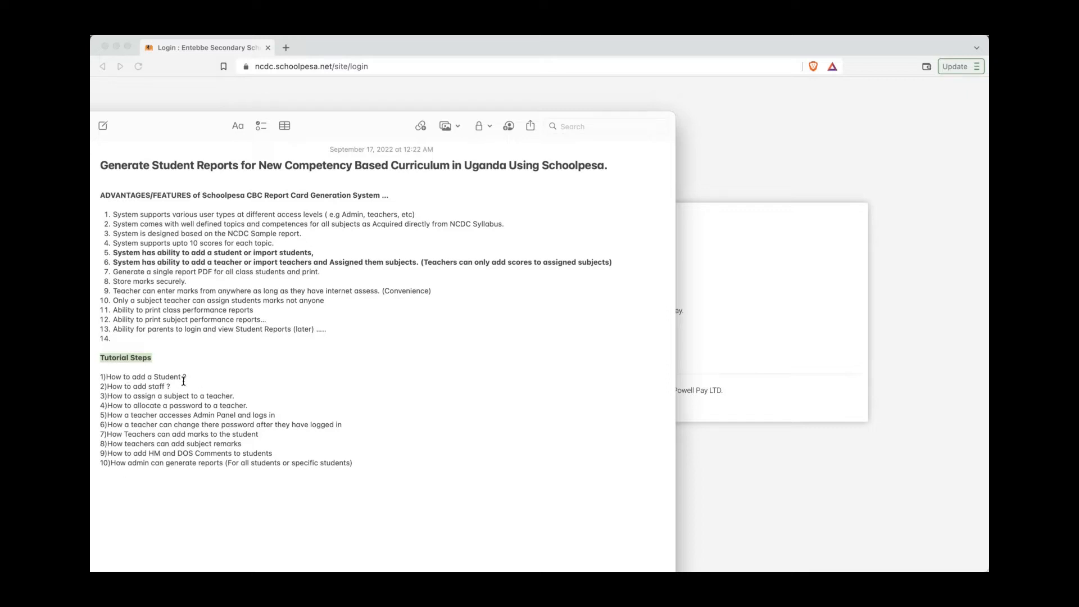
left_click_drag(181, 377, 106, 379)
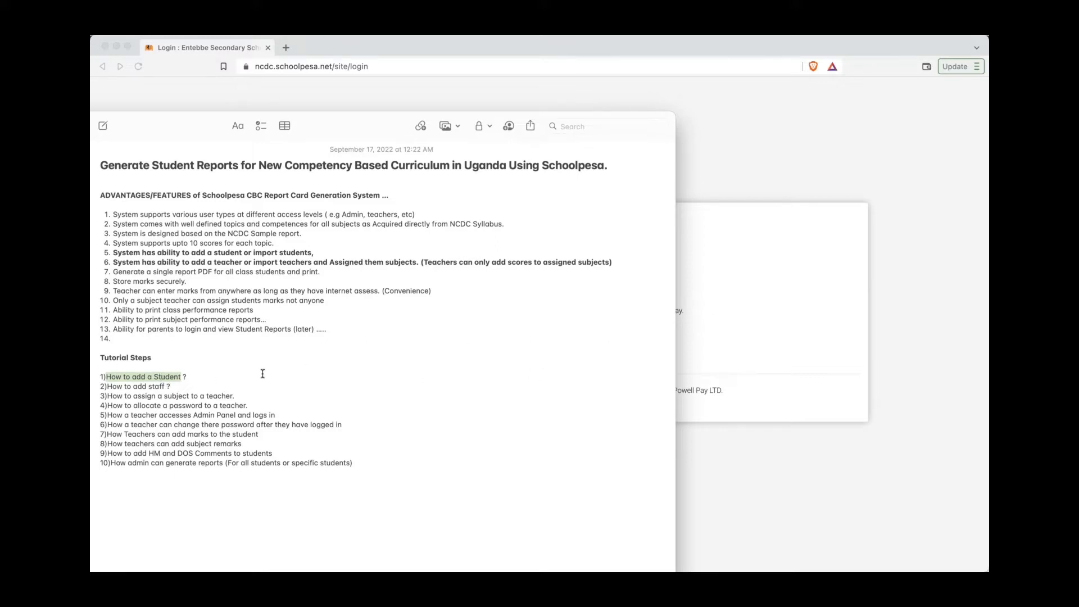
left_click(710, 364)
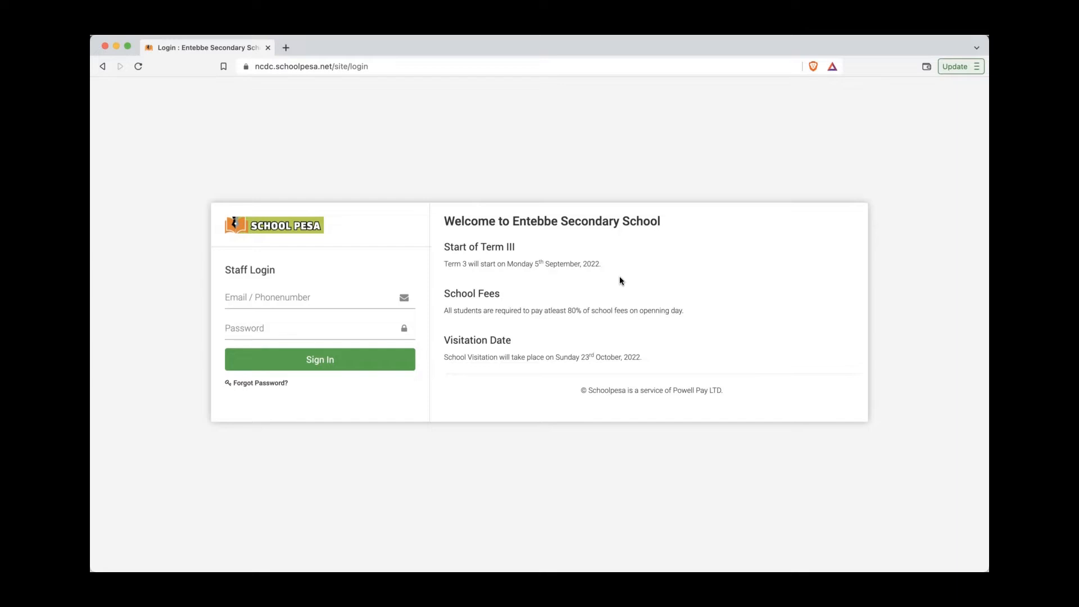
Step: Sign in with the saved admin email and password, then open Student Information > Student Admission
left_click(383, 303)
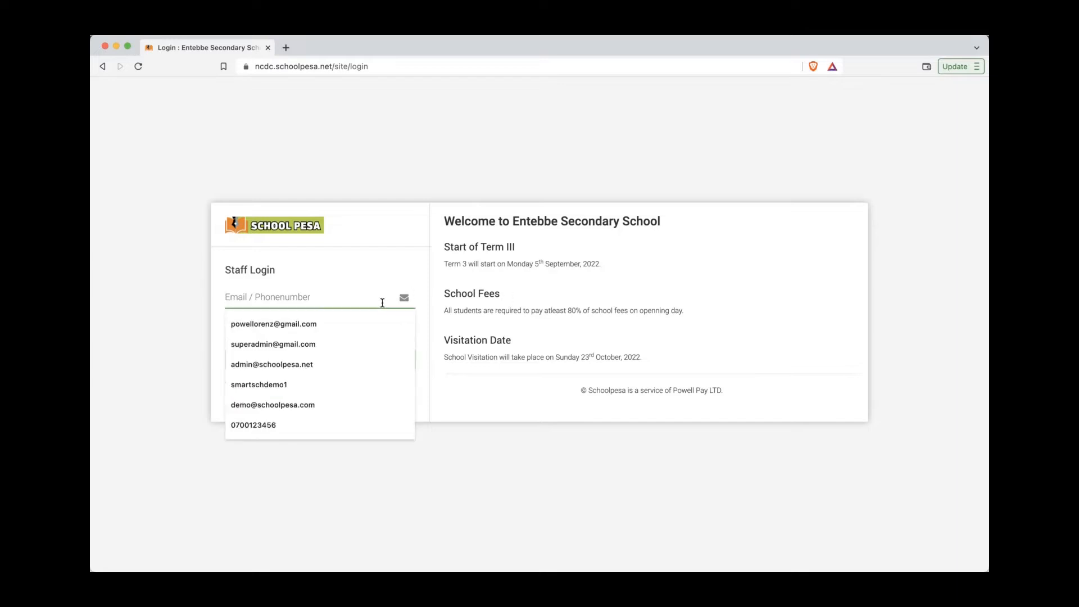
left_click(366, 325)
left_click(344, 335)
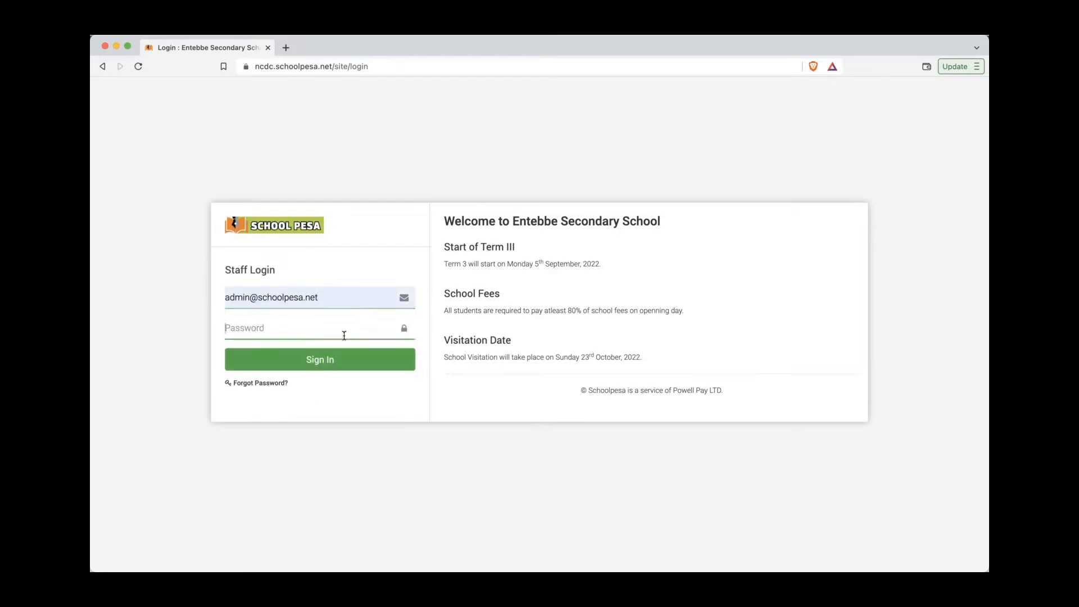
type("****")
left_click(332, 367)
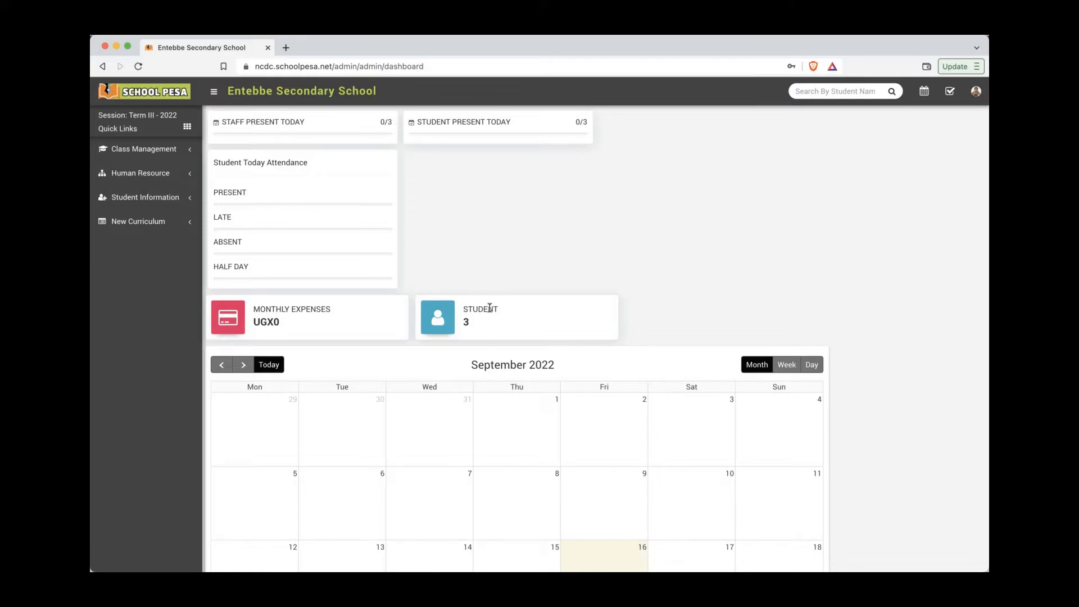
left_click(166, 202)
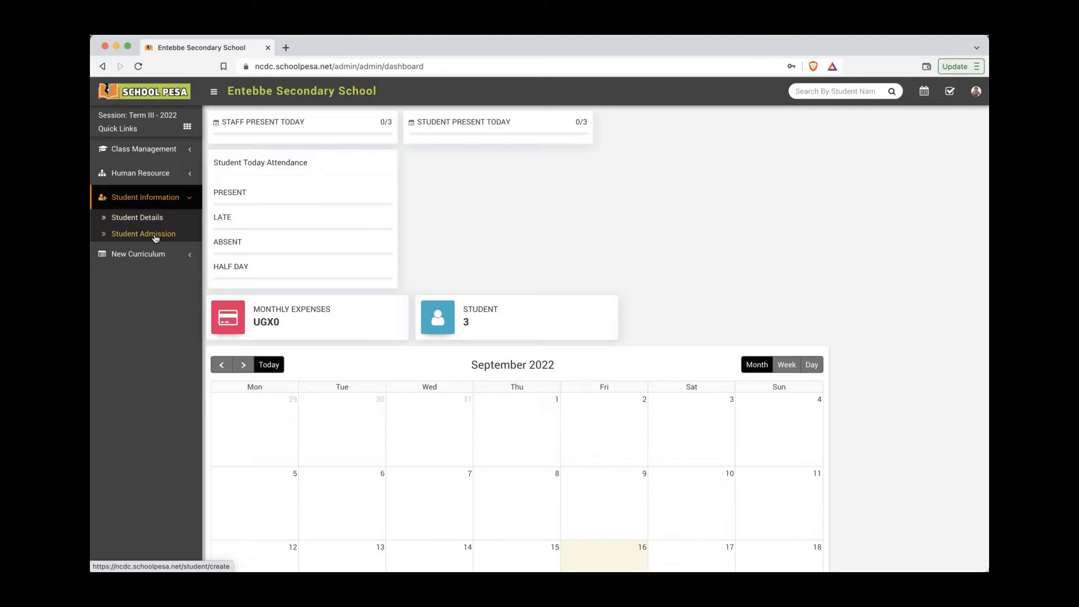
left_click(156, 236)
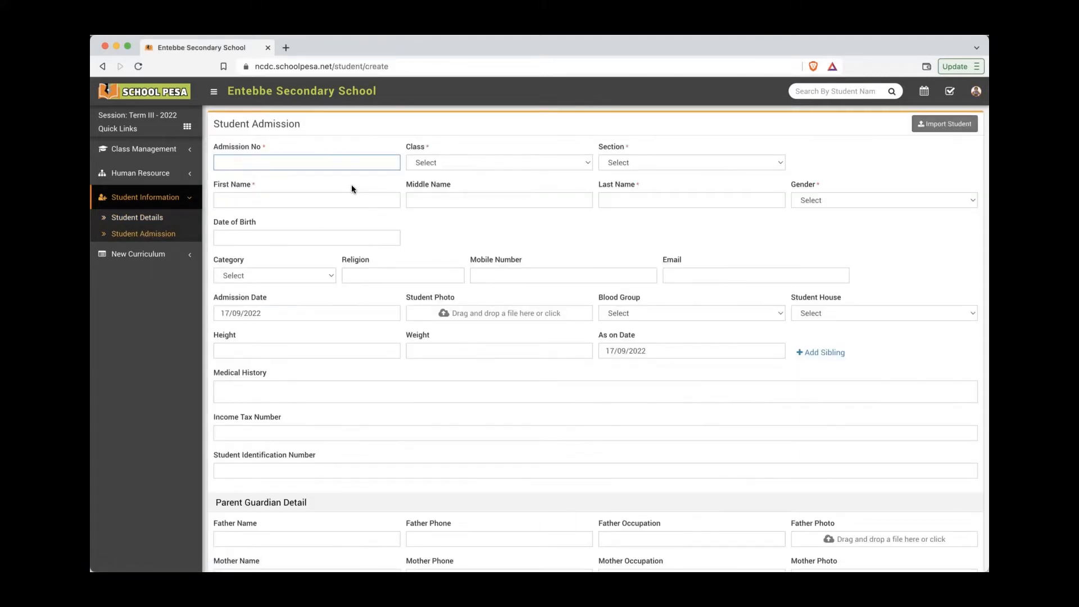
Step: Enter admission number NCDC0004, class Senior Two (S.2) and section A
type("NCDC0004")
left_click(456, 161)
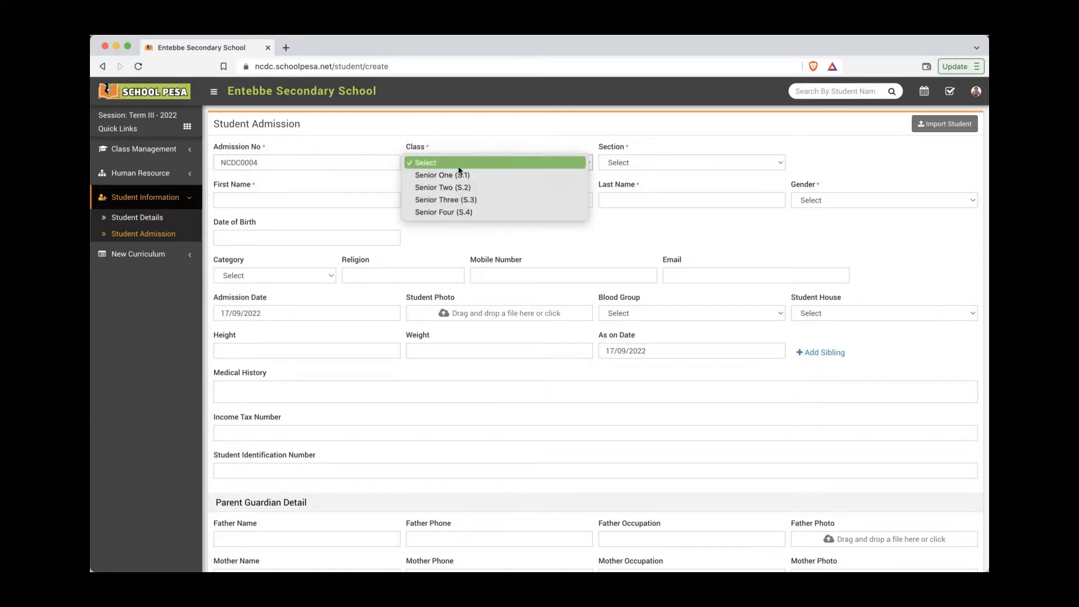
left_click(653, 159)
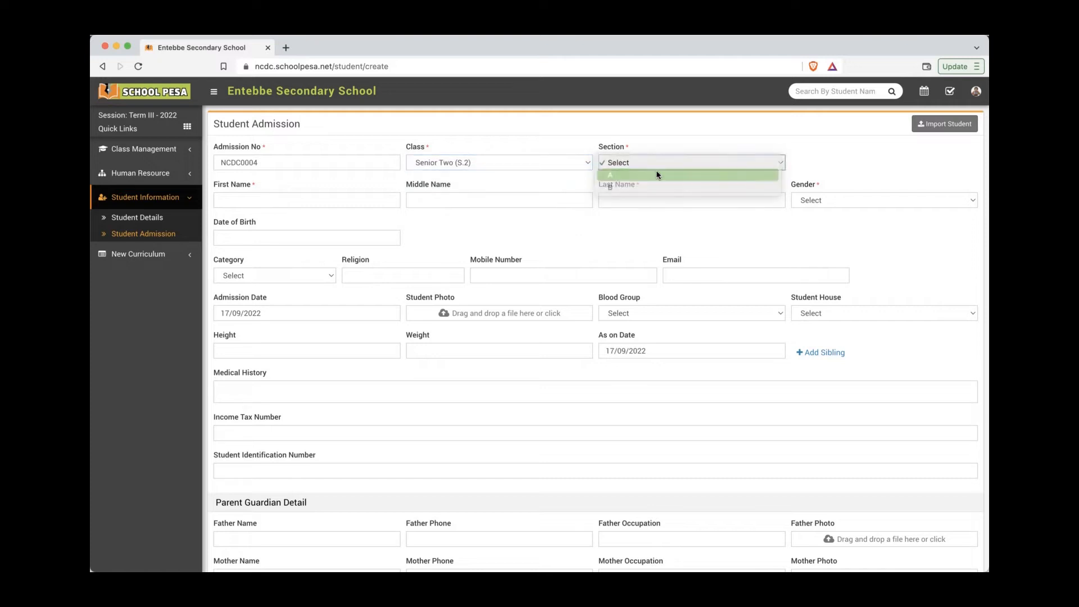
left_click(658, 175)
Step: Enter the student's first and last names and set the gender to Male
left_click(355, 201)
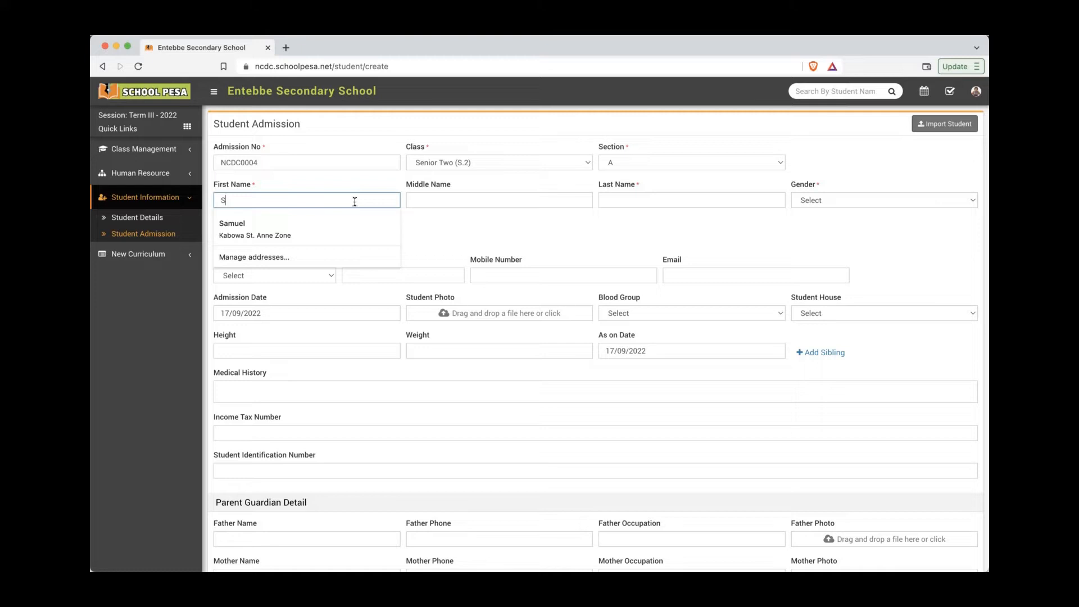
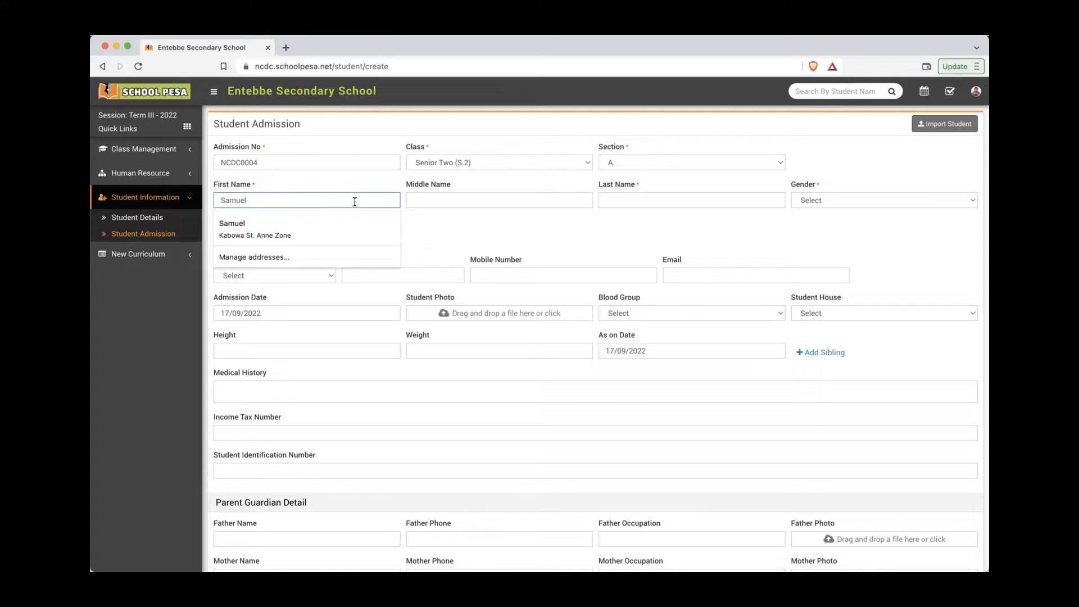
left_click(623, 200)
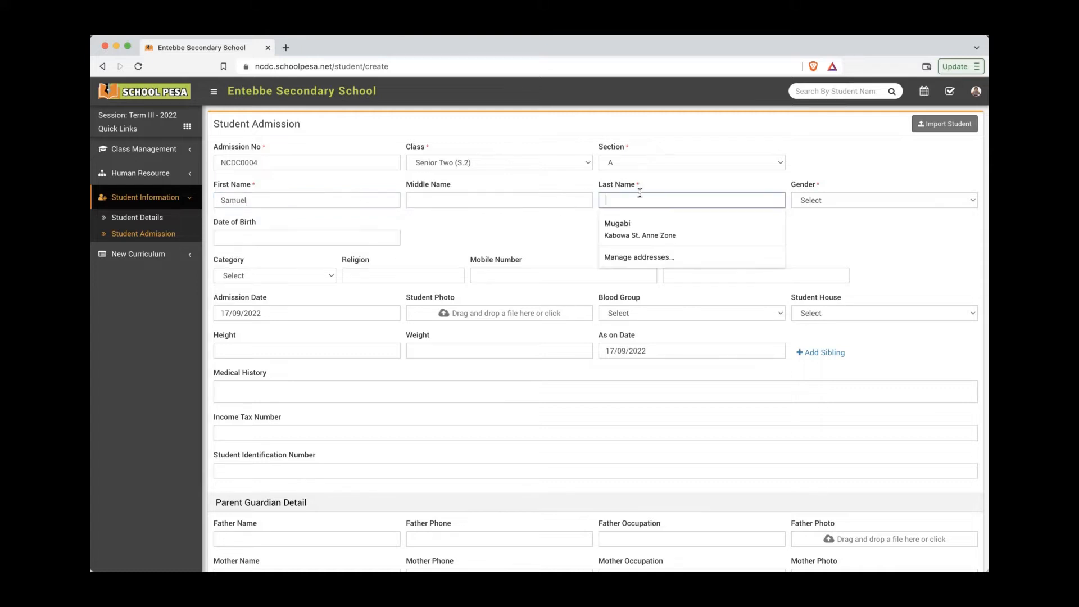
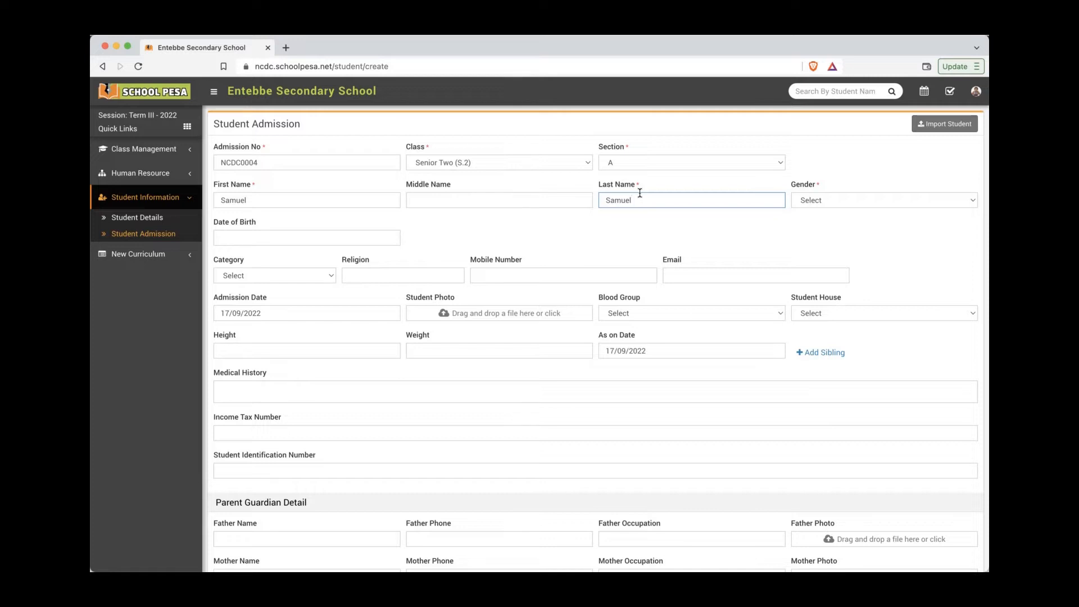
double_click(236, 201)
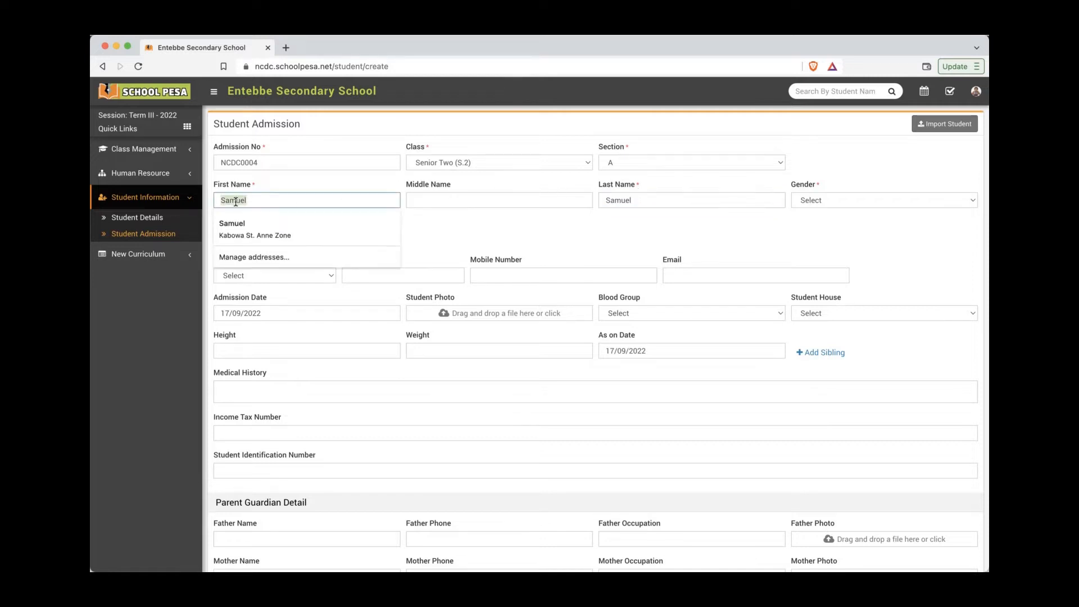
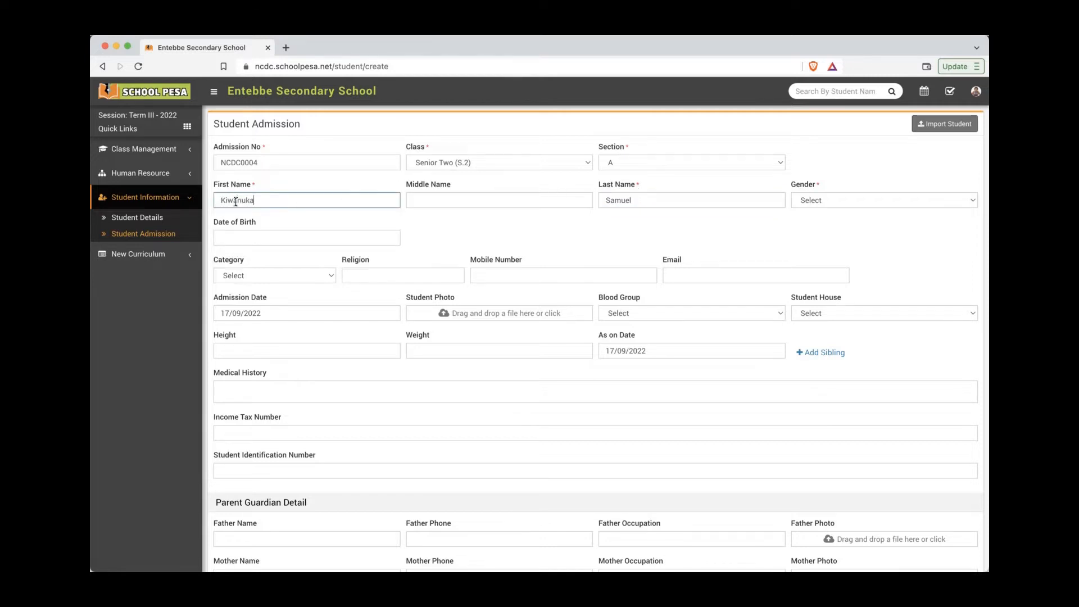
left_click(398, 222)
left_click(838, 200)
left_click(831, 209)
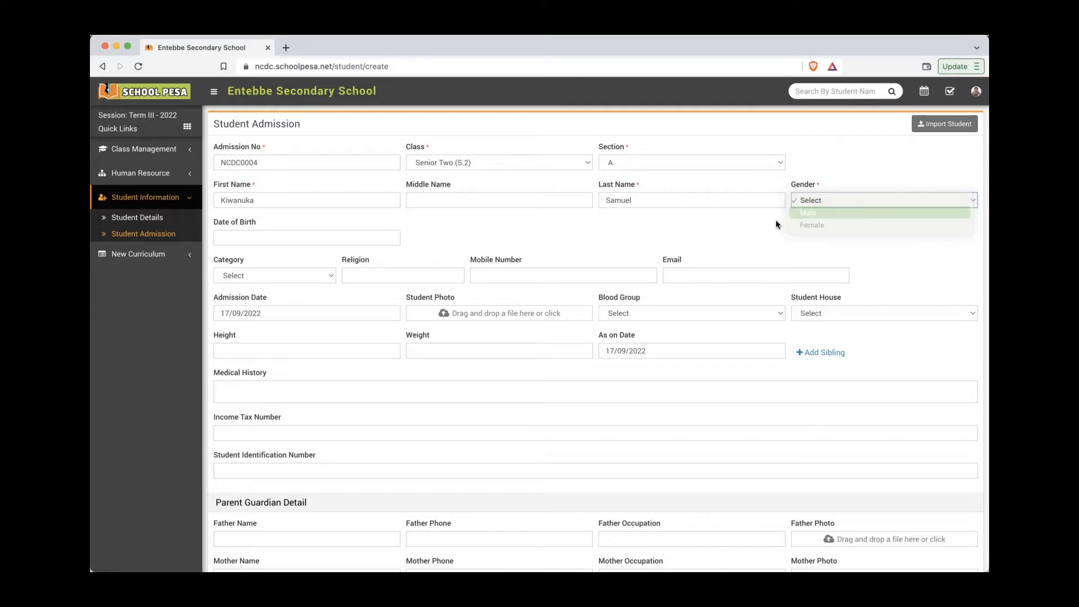
left_click(668, 224)
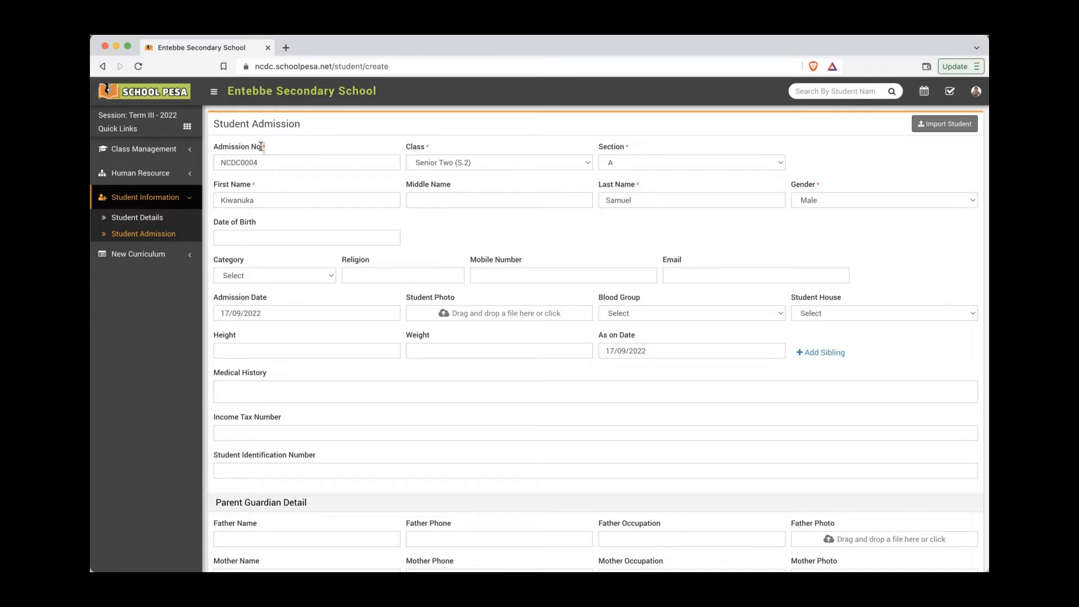
Step: Attach the student's photo file to the admission form
left_click_drag(261, 148, 213, 148)
left_click(486, 320)
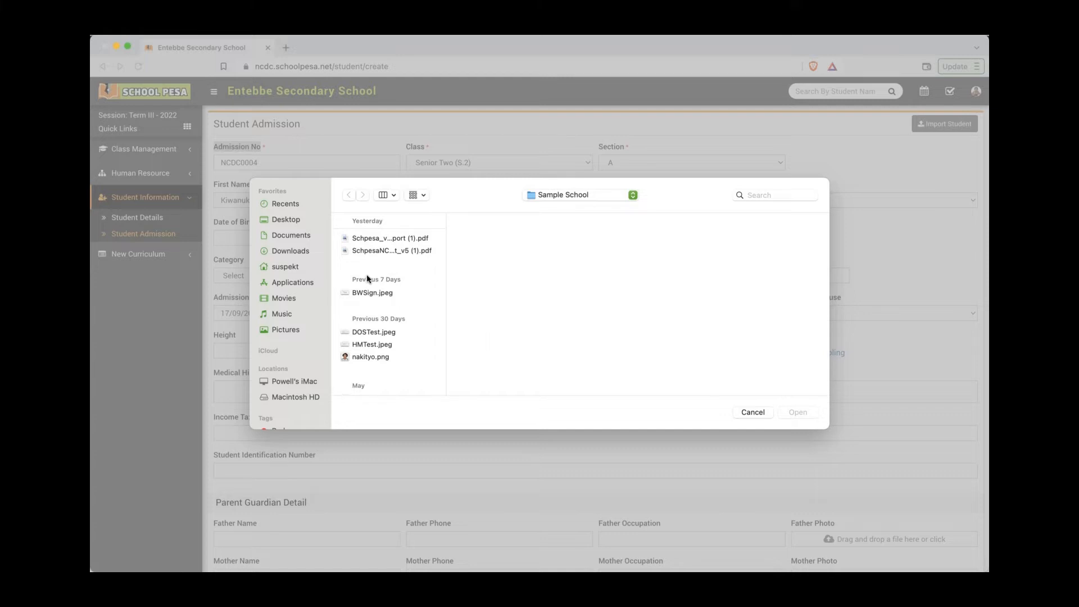
scroll(387, 346, "down", 3)
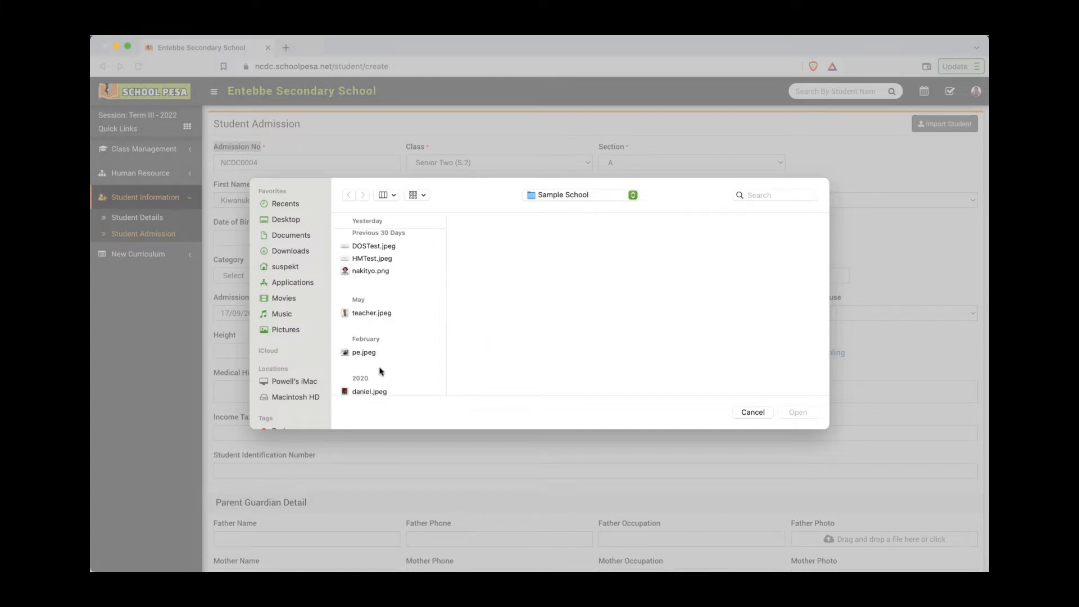
scroll(384, 366, "down", 1)
left_click(370, 384)
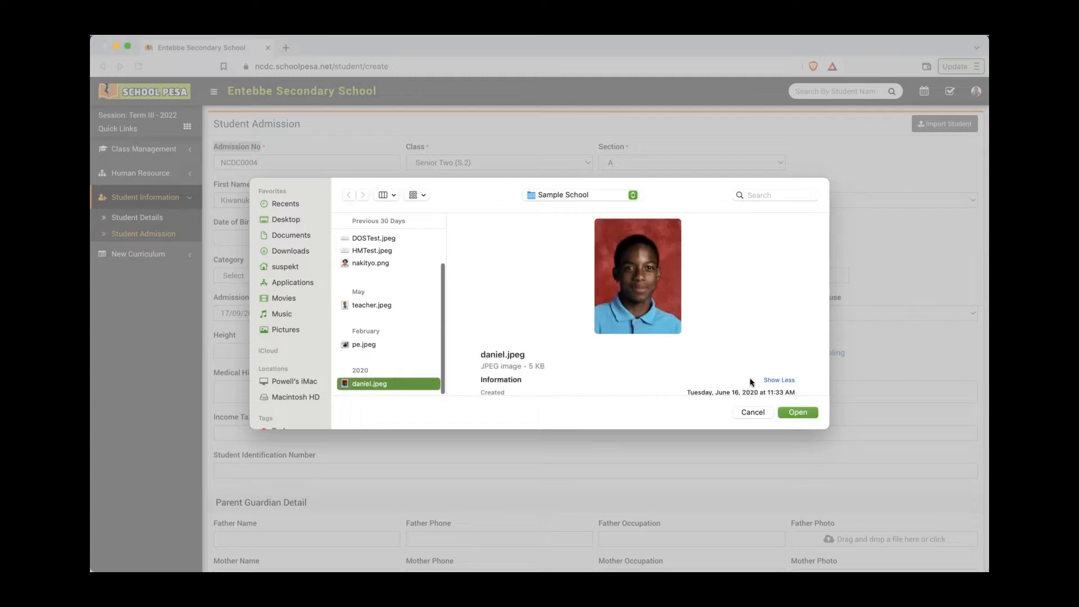
left_click(799, 413)
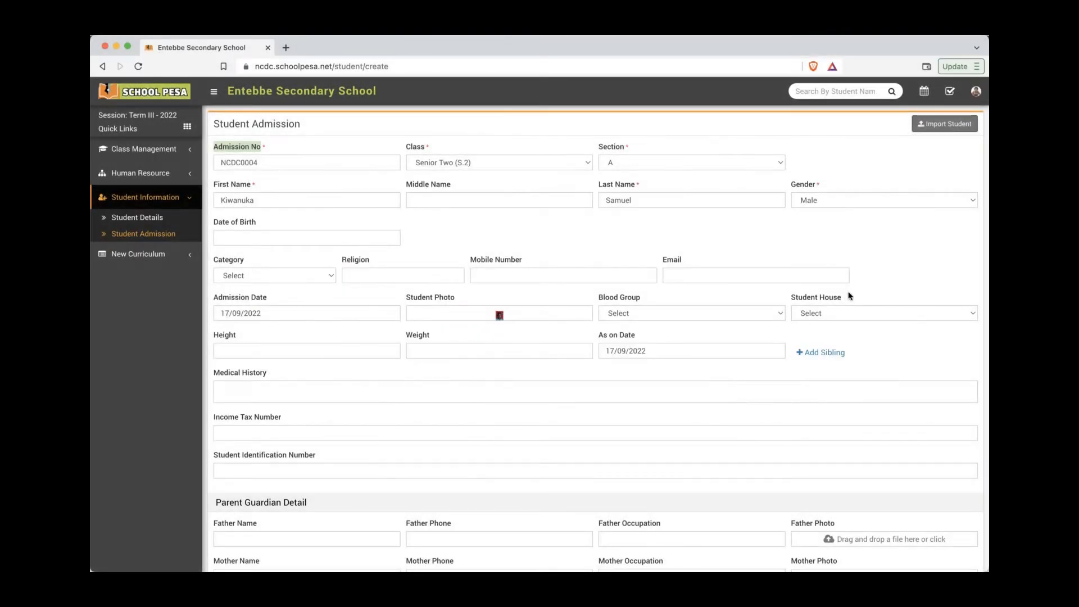
Step: Correct the student's last name and save the admission record
double_click(615, 202)
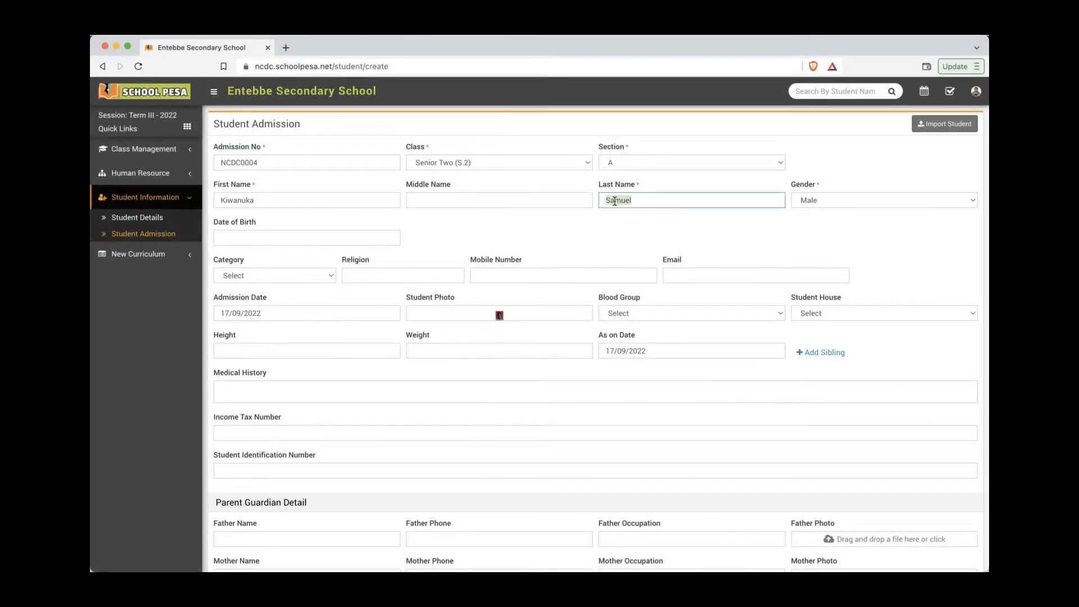
type("Dani")
left_click(635, 221)
scroll(747, 255, "down", 5)
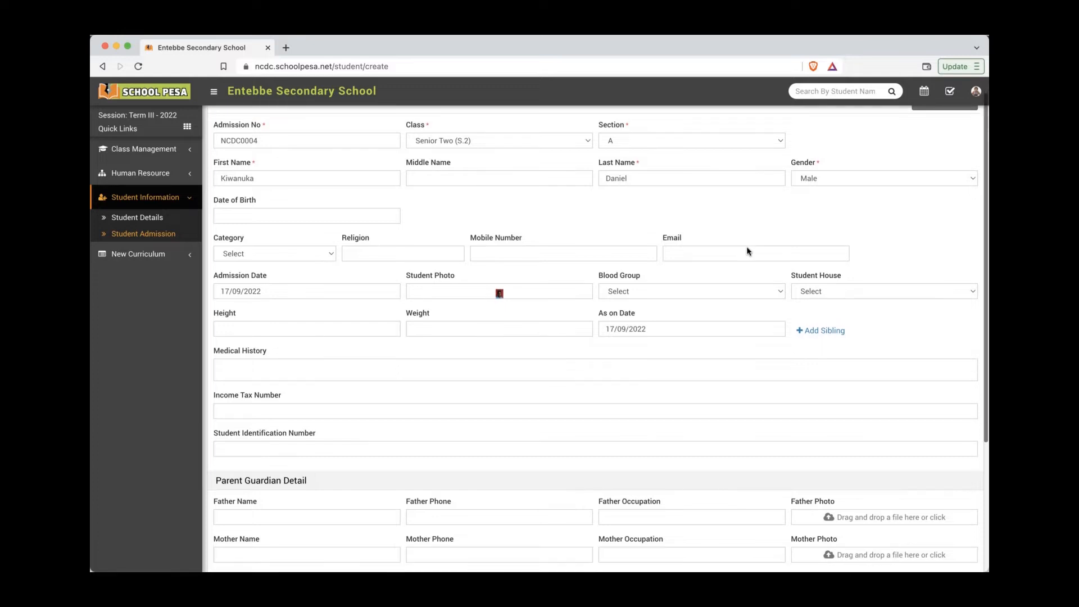
scroll(851, 452, "down", 3)
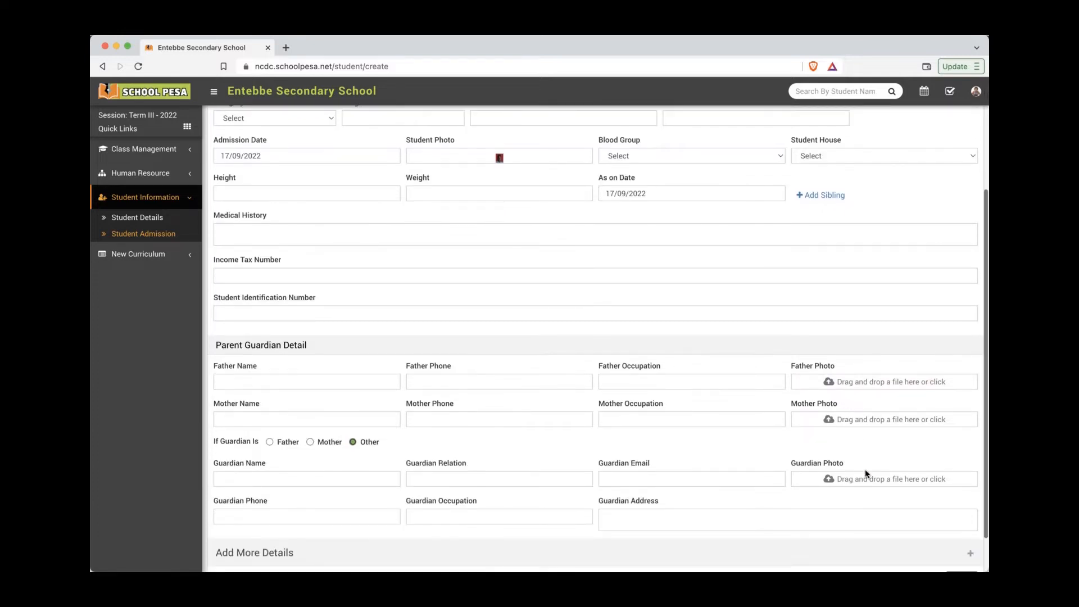
left_click(954, 536)
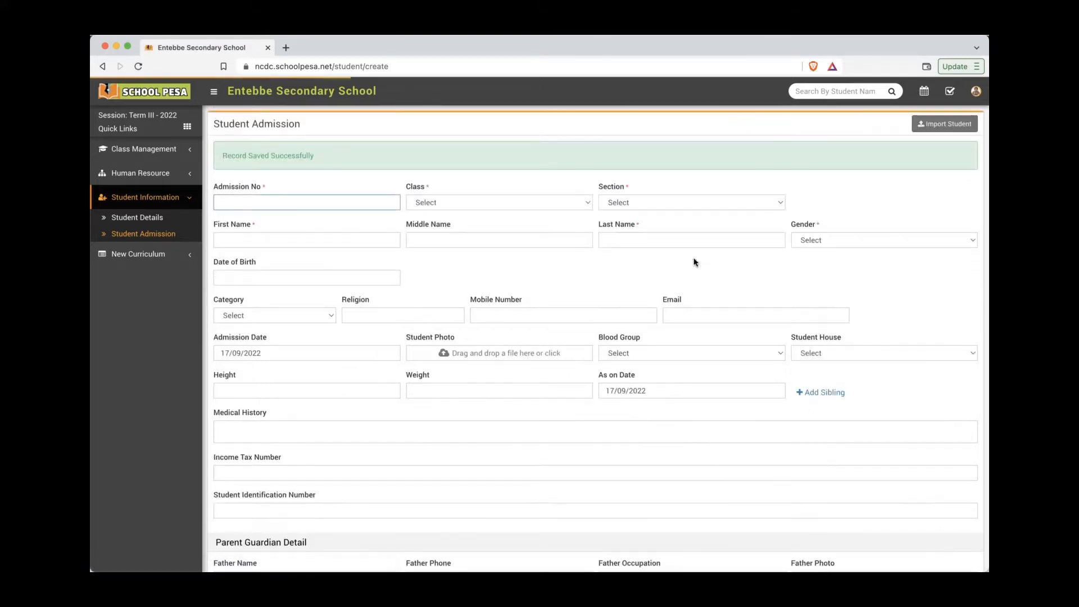
Step: Search Student Details by the new student's surname to confirm the saved record
left_click_drag(319, 157, 220, 155)
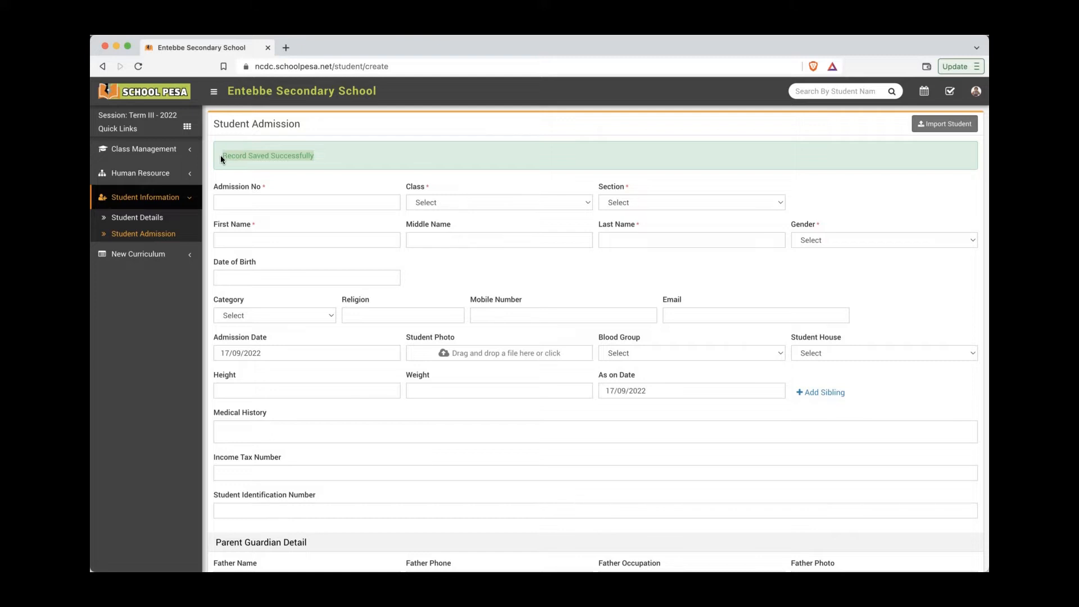
left_click(169, 221)
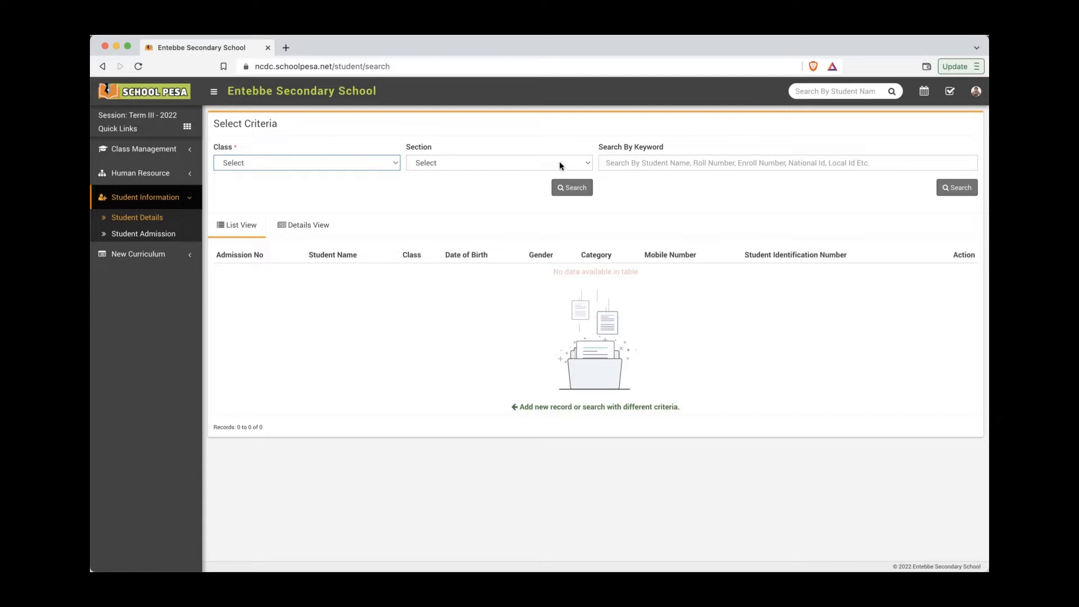
left_click(625, 164)
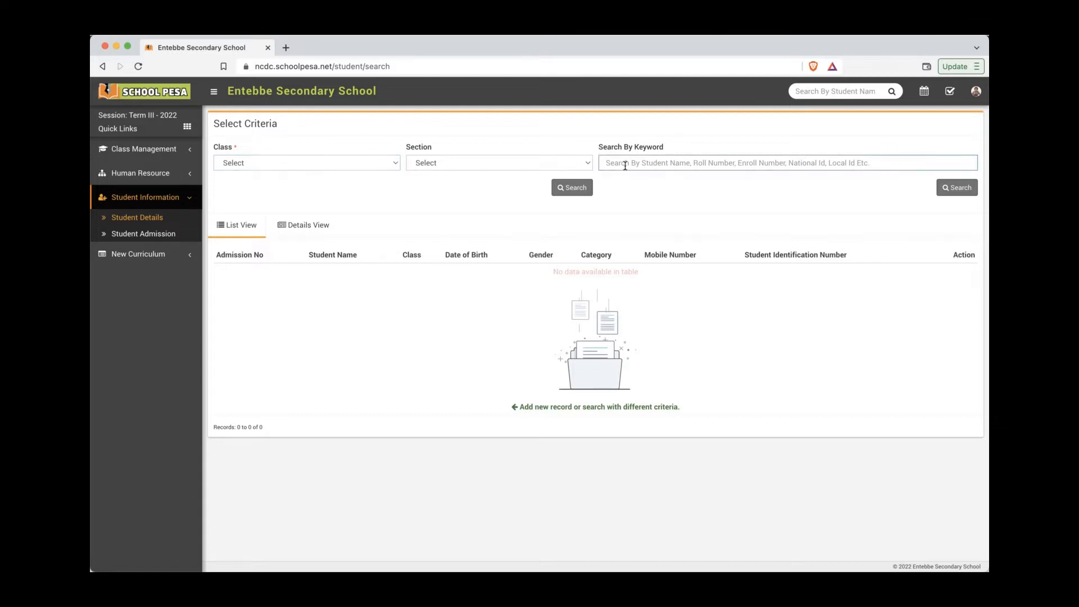
key("BackSpace")
key("BackSpace")
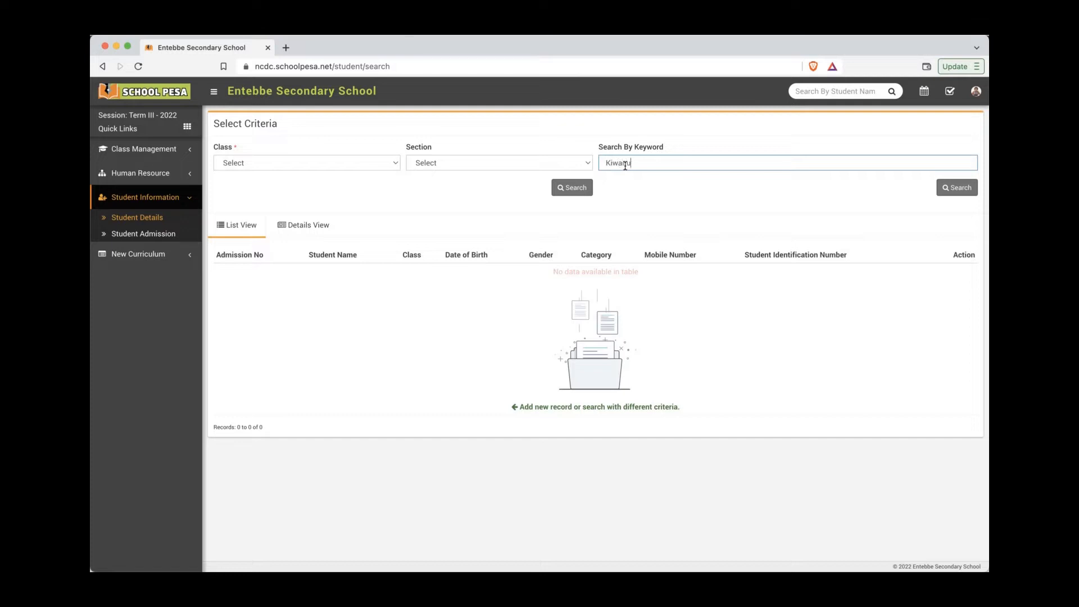
left_click(940, 190)
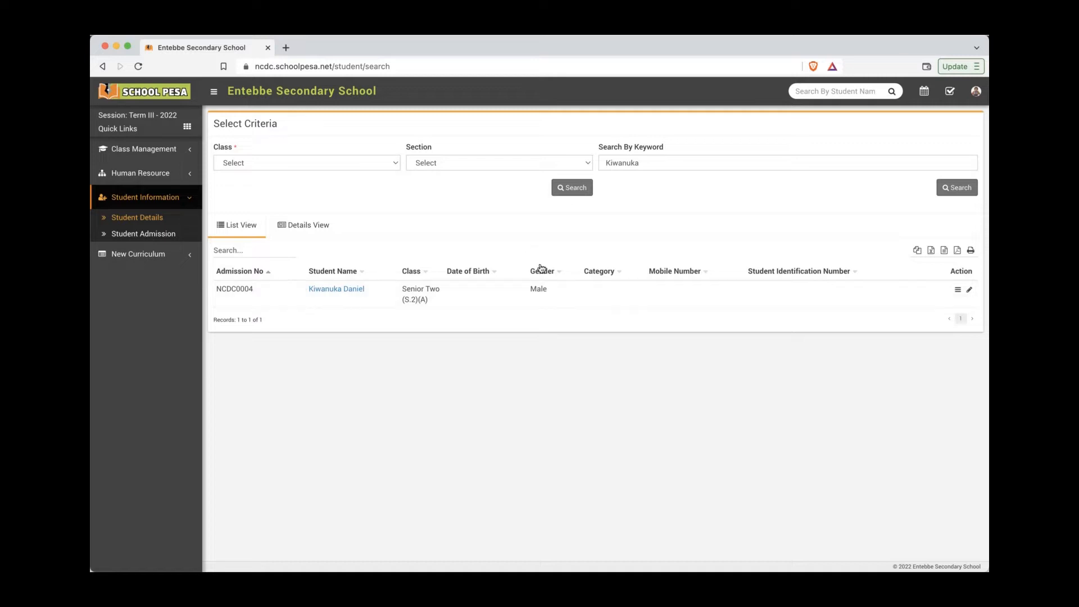
Step: Mark the 'adding staff' tutorial step in Notes, then return to Schoolpesa's Human Resource section
key("super+Tab")
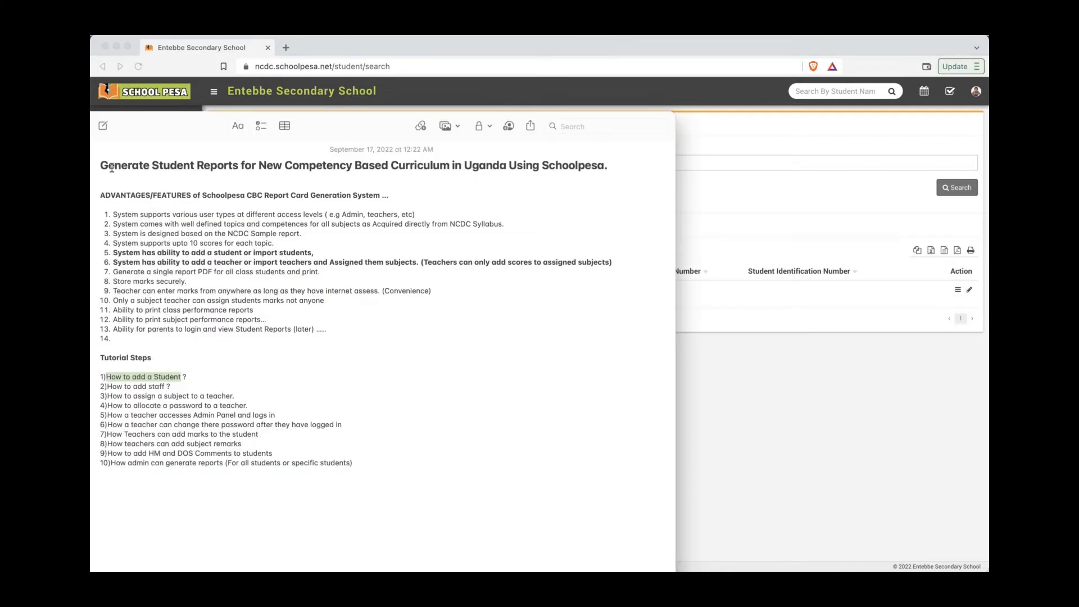
left_click_drag(165, 387, 109, 388)
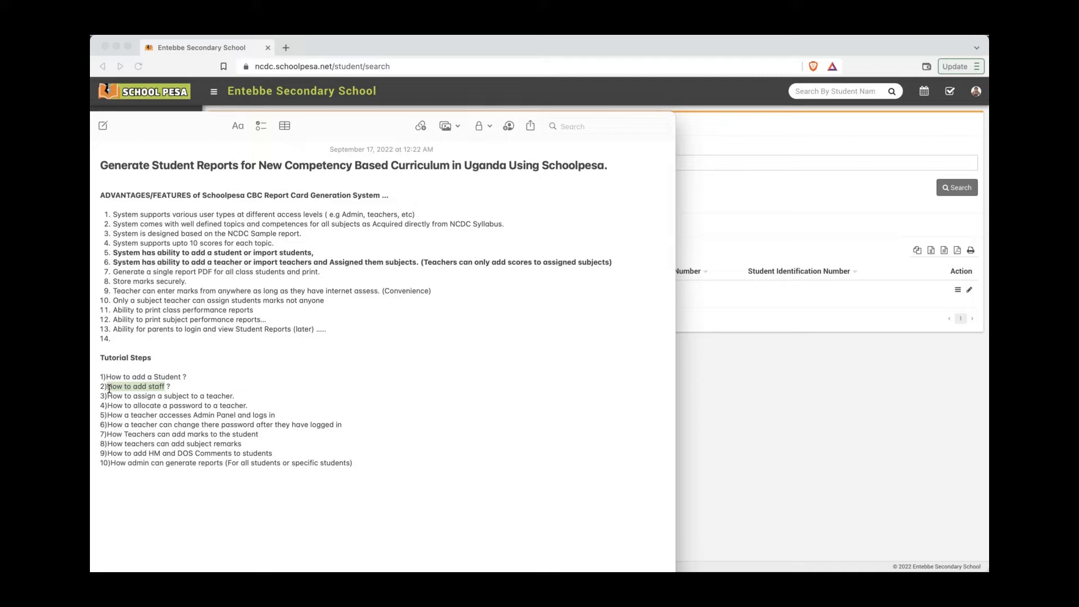
left_click(802, 199)
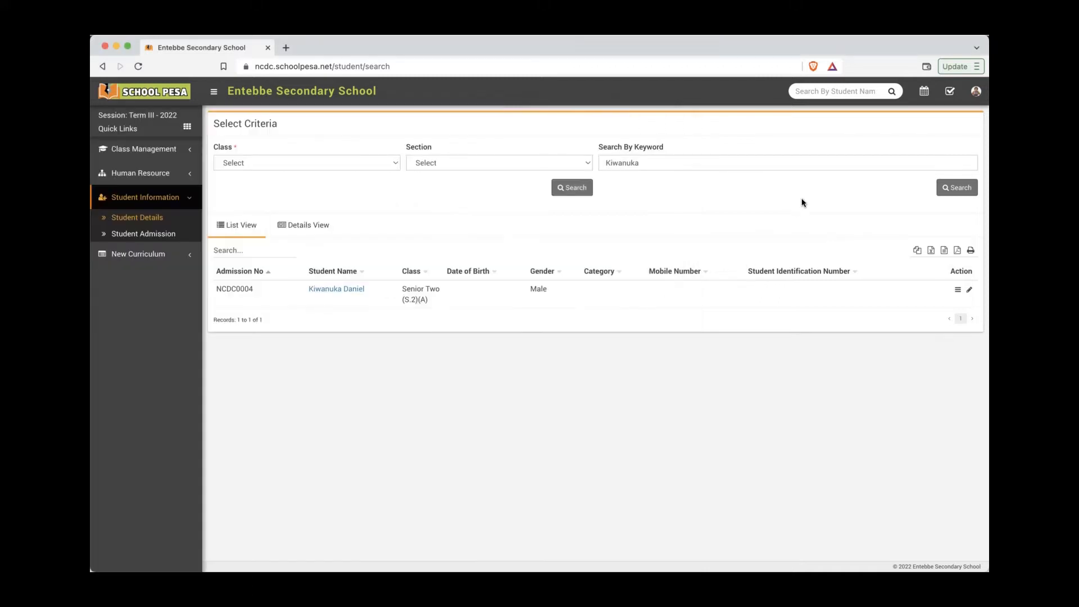
left_click(168, 174)
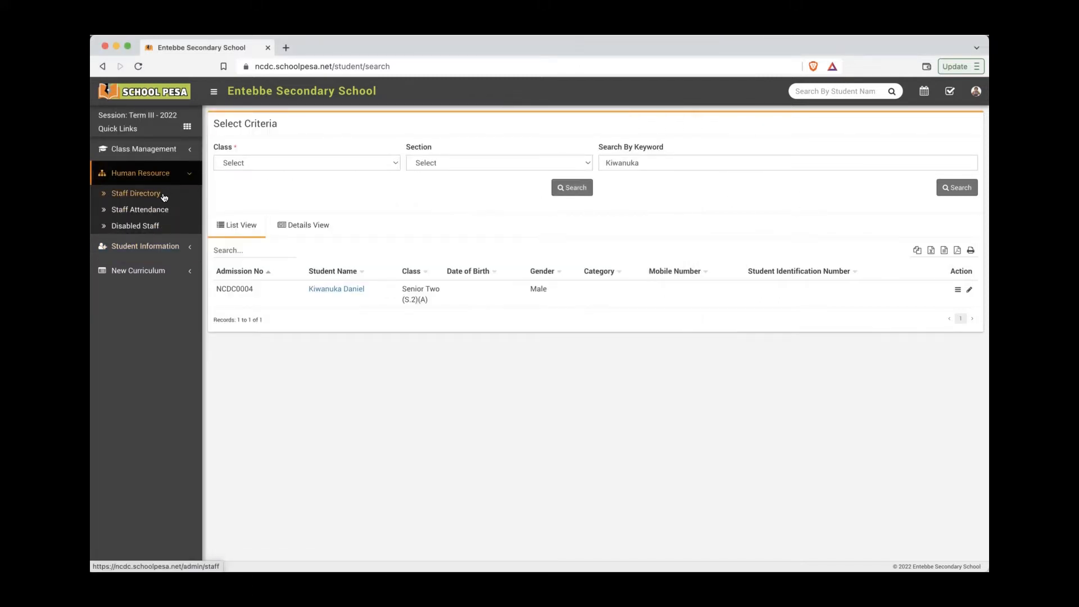
Step: Start a new staff entry from Staff Directory with Staff ID SS00022 and role Teacher
left_click(164, 195)
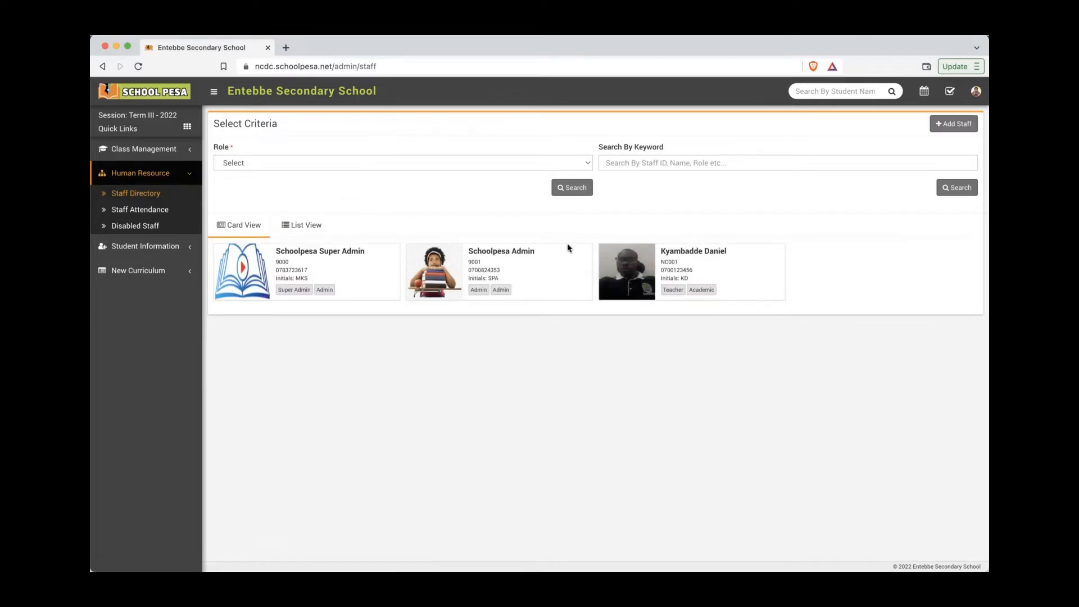
mouse_move(639, 265)
left_click(942, 131)
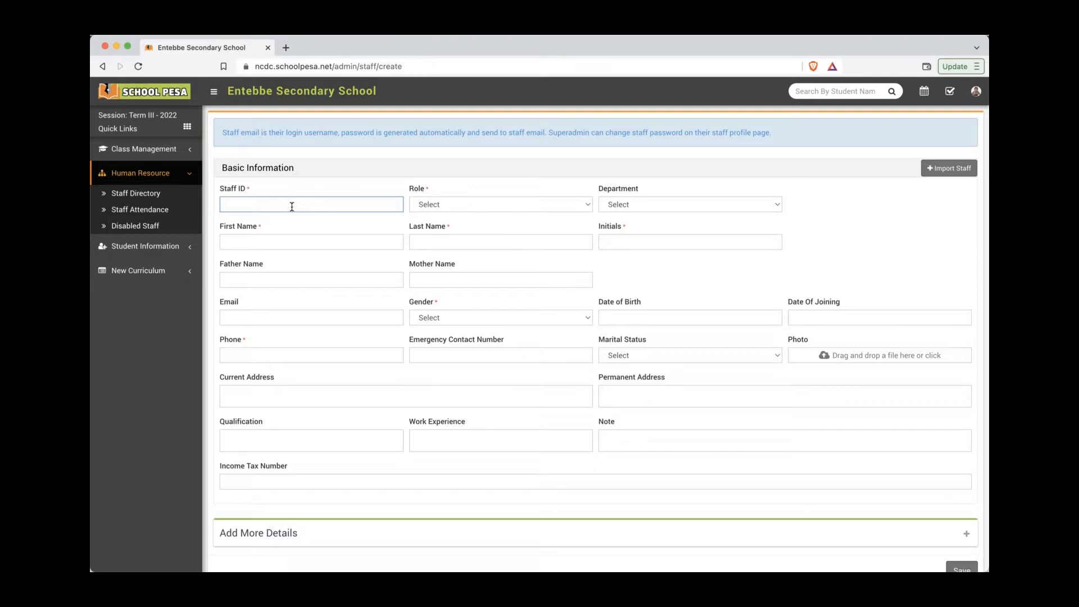
type("SS00022")
left_click(413, 209)
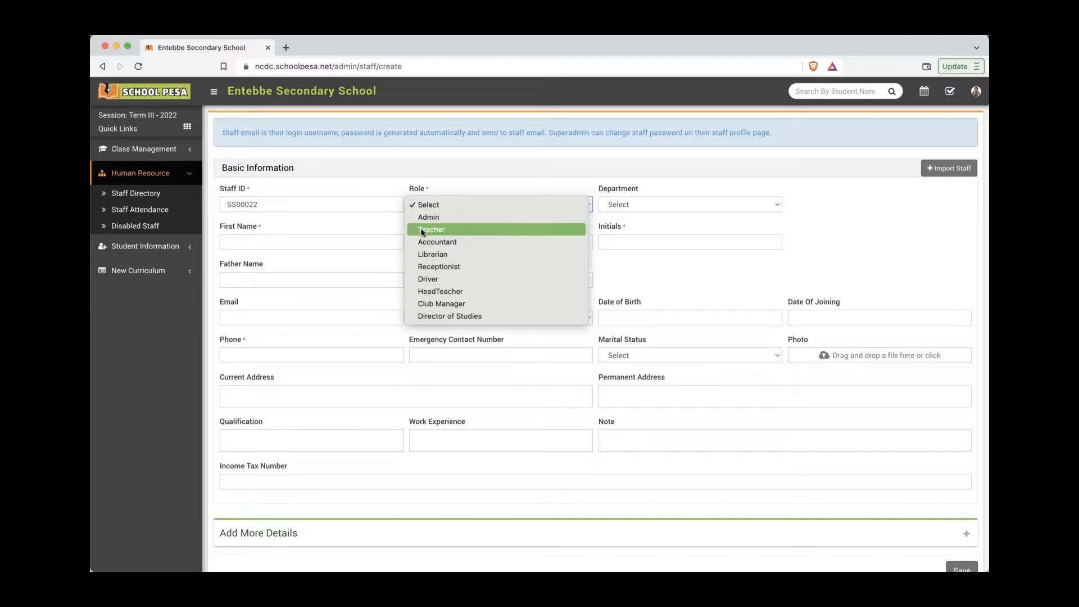
left_click(423, 230)
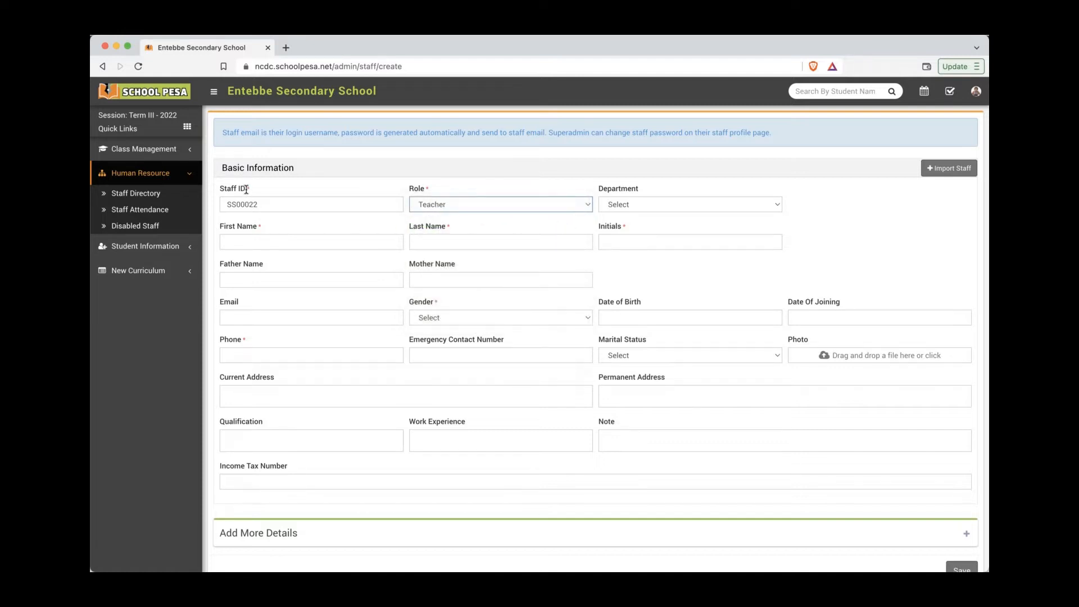
left_click_drag(247, 190, 219, 190)
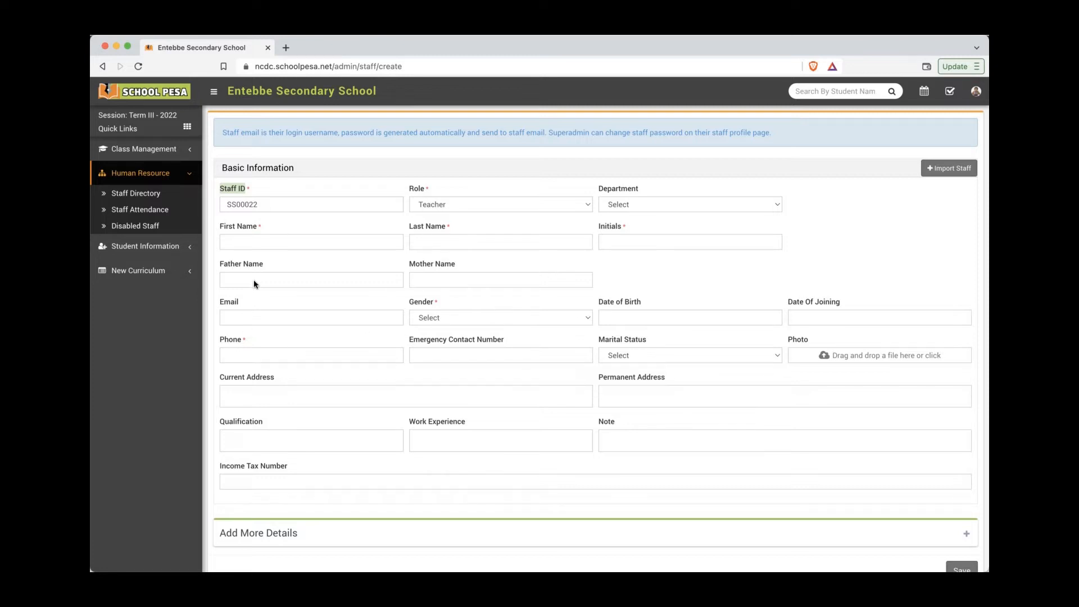
Step: Enter the teacher's first name, last name, initials, gender Male and phone number
left_click(254, 242)
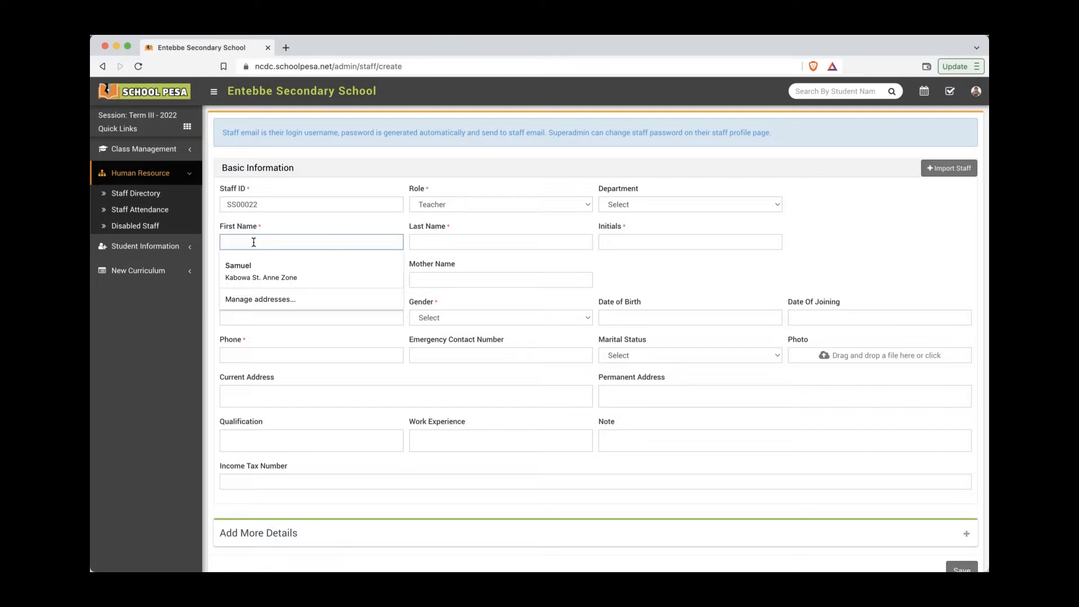
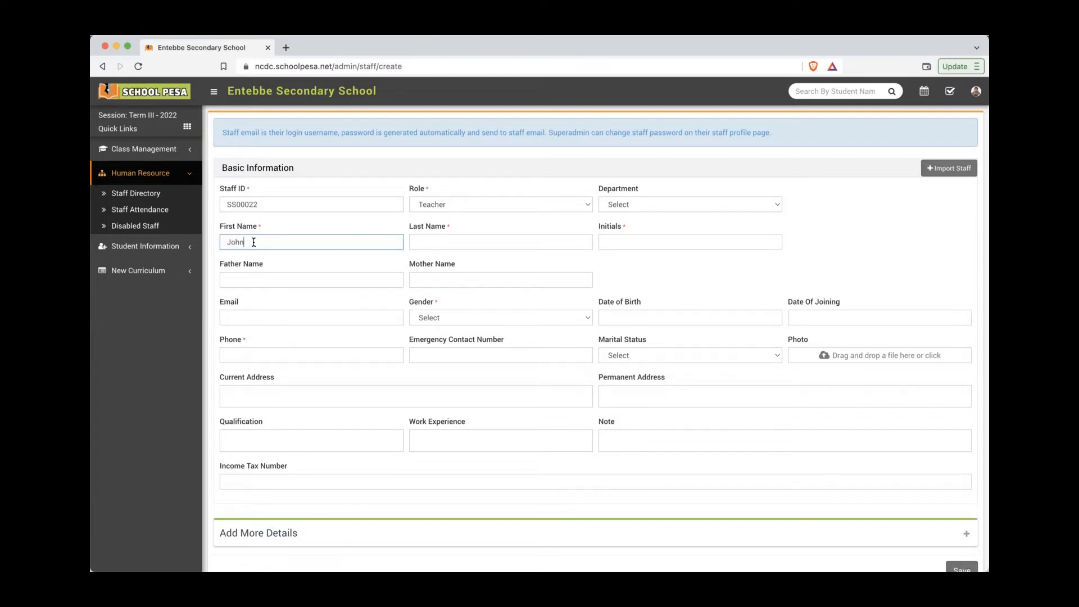
left_click(427, 240)
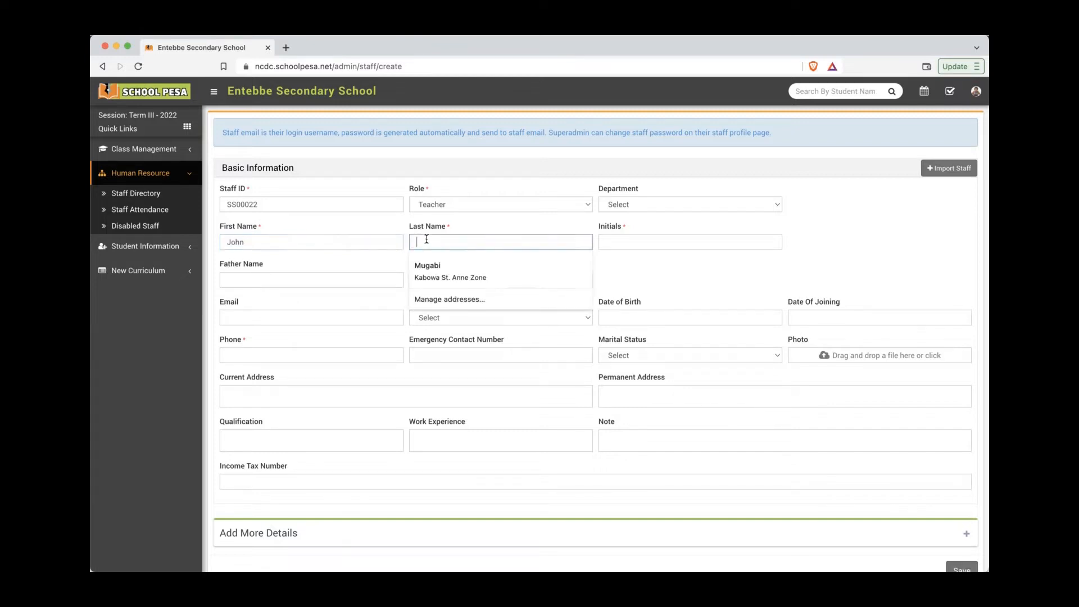
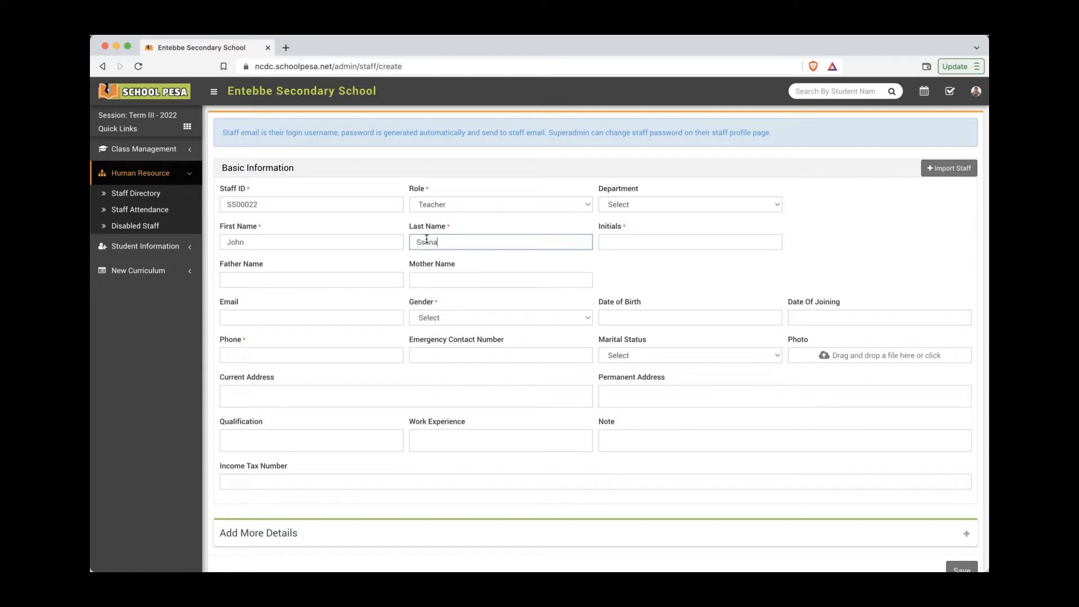
left_click(604, 239)
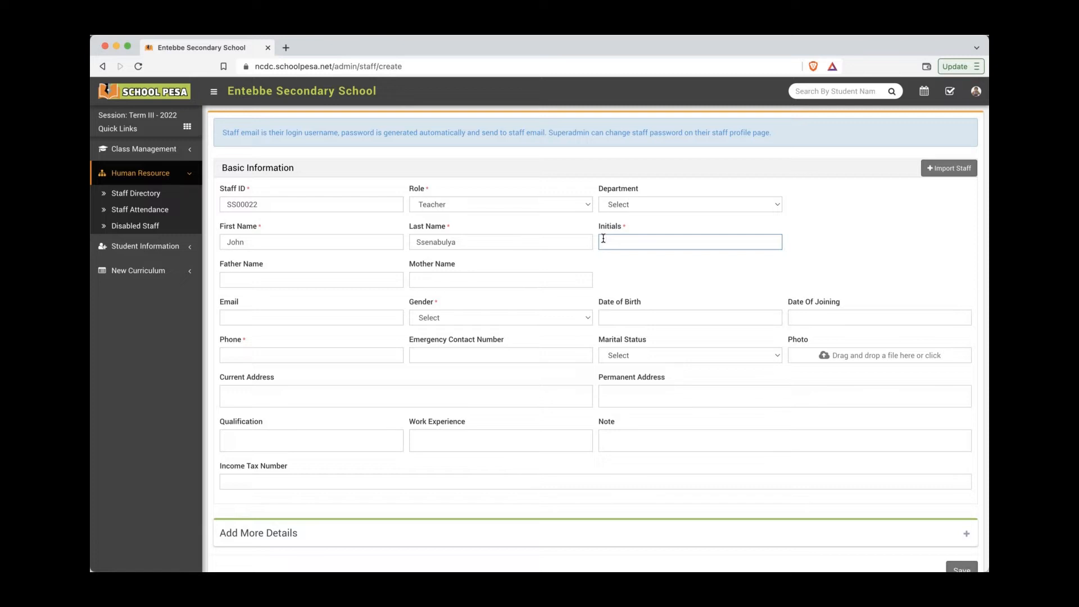
type("JS")
left_click(435, 318)
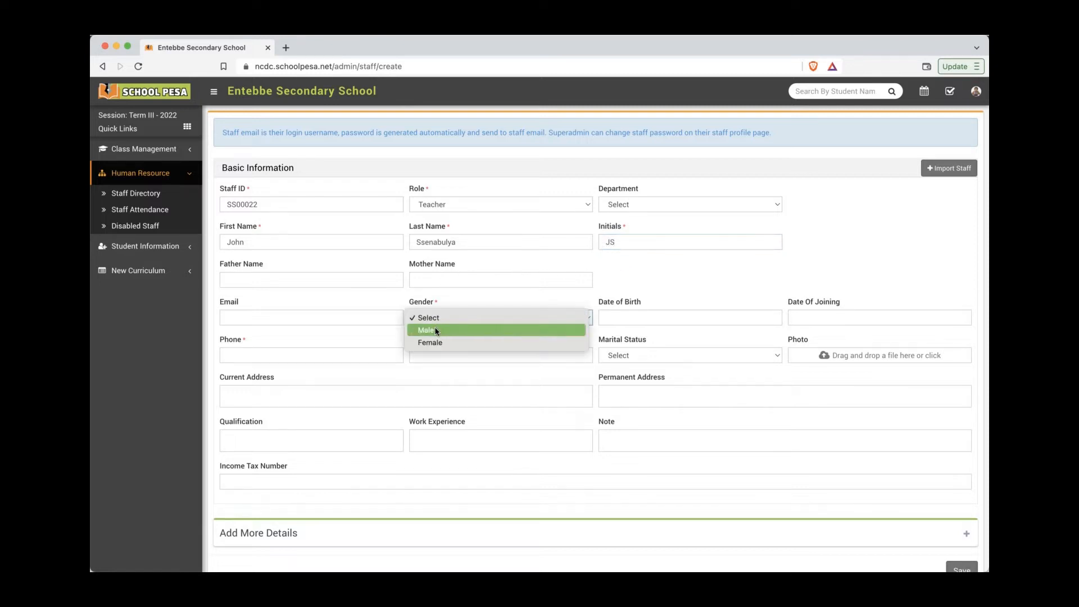
left_click(426, 330)
left_click(356, 354)
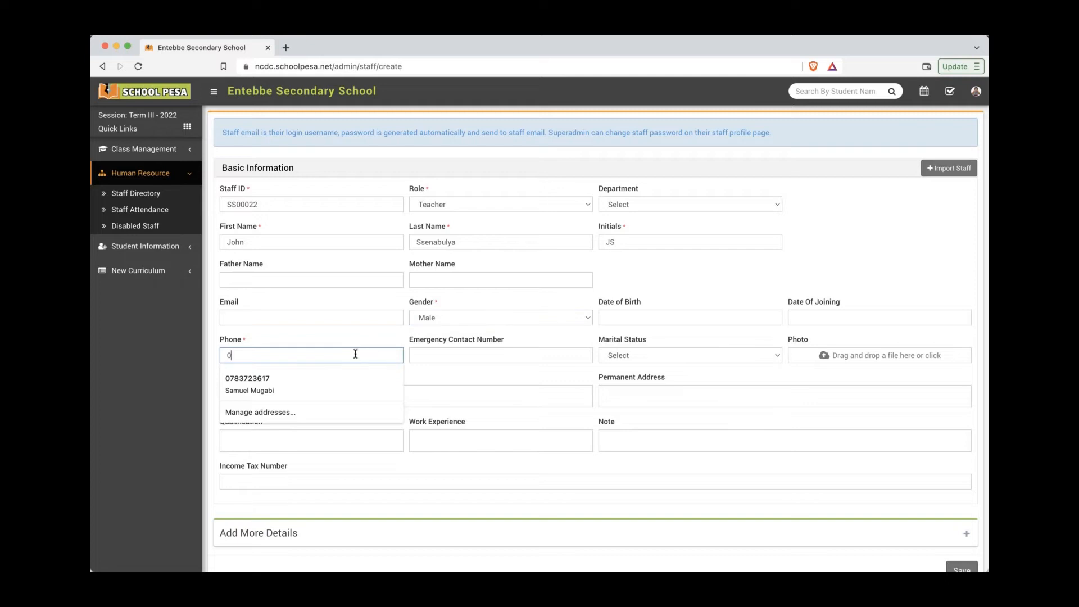
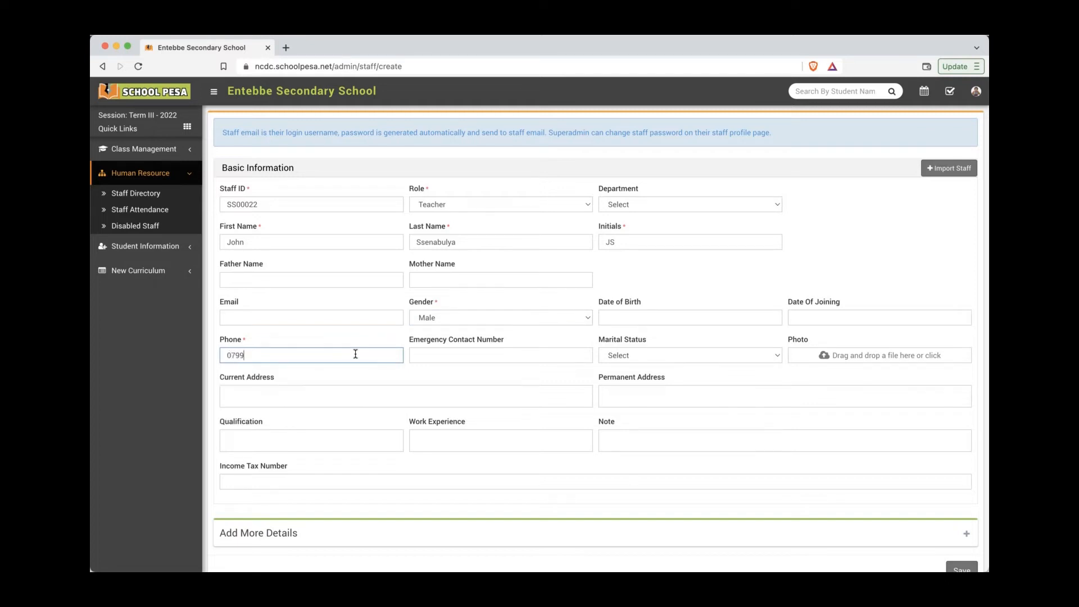
left_click(395, 339)
scroll(724, 274, "down", 1)
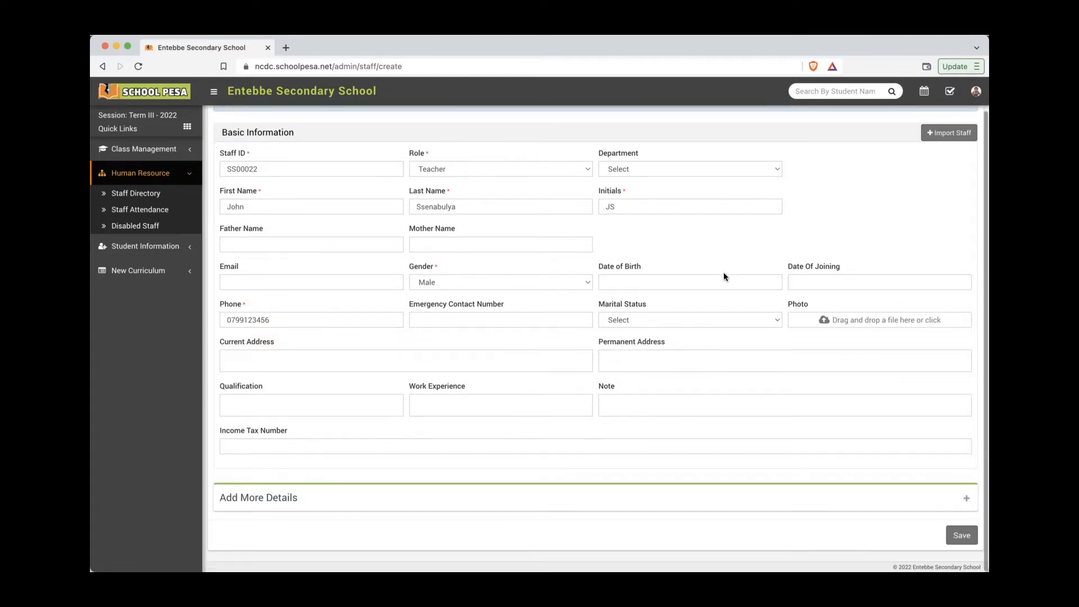
Step: Save the teacher, then edit his card to attach teacher.jpeg as profile photo and save
left_click(953, 535)
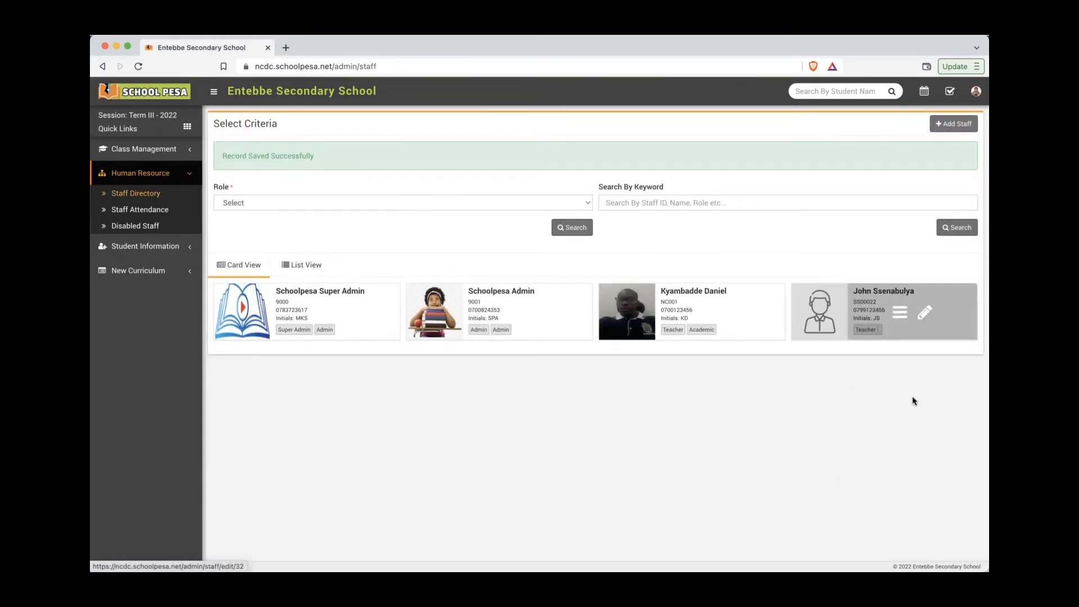
left_click(923, 313)
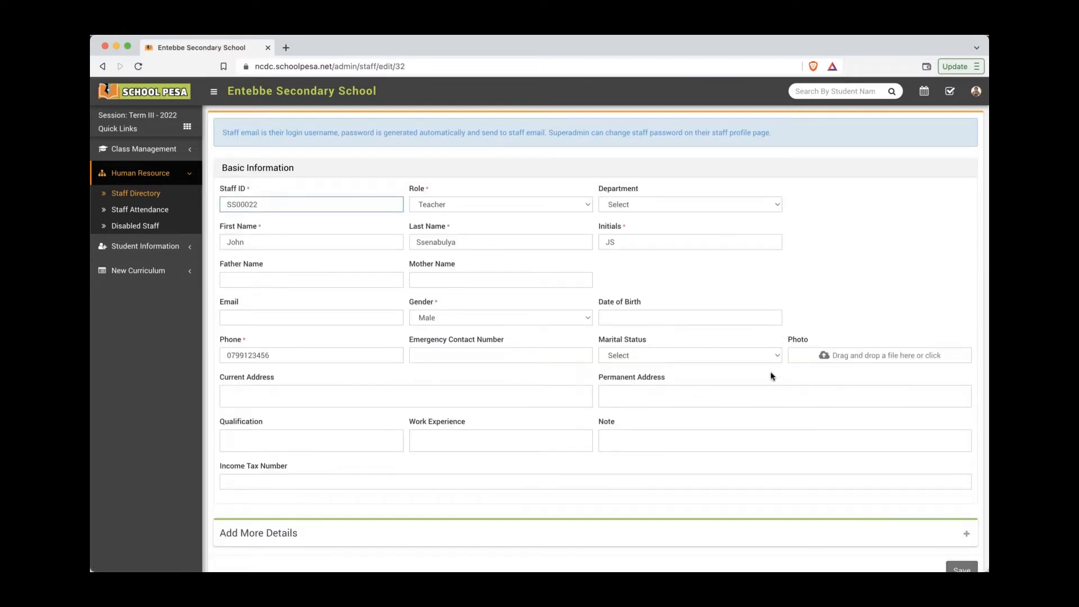
scroll(830, 295, "down", 1)
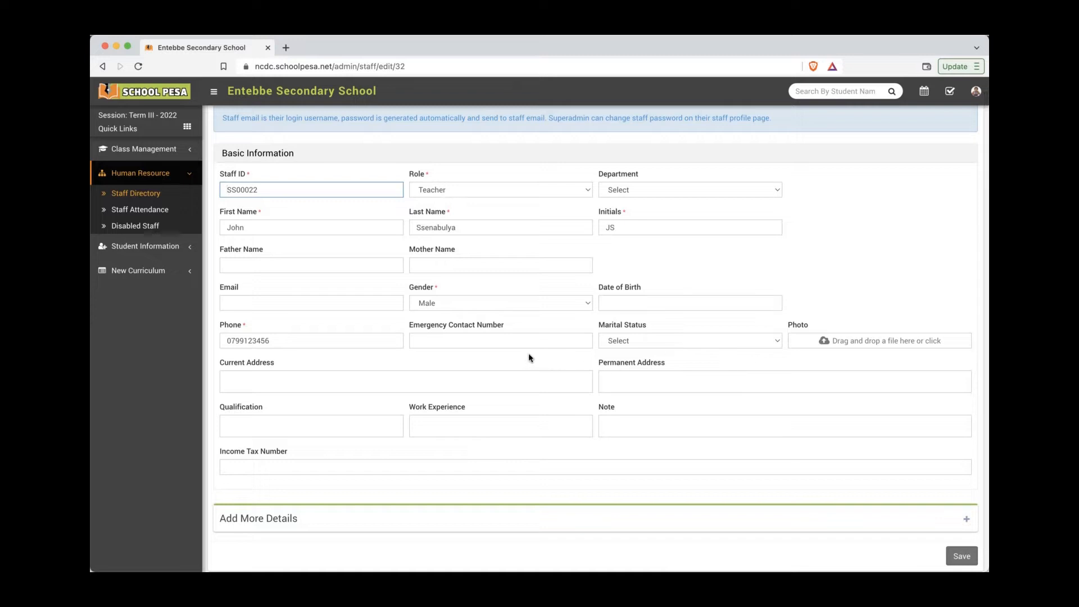
scroll(529, 354, "down", 1)
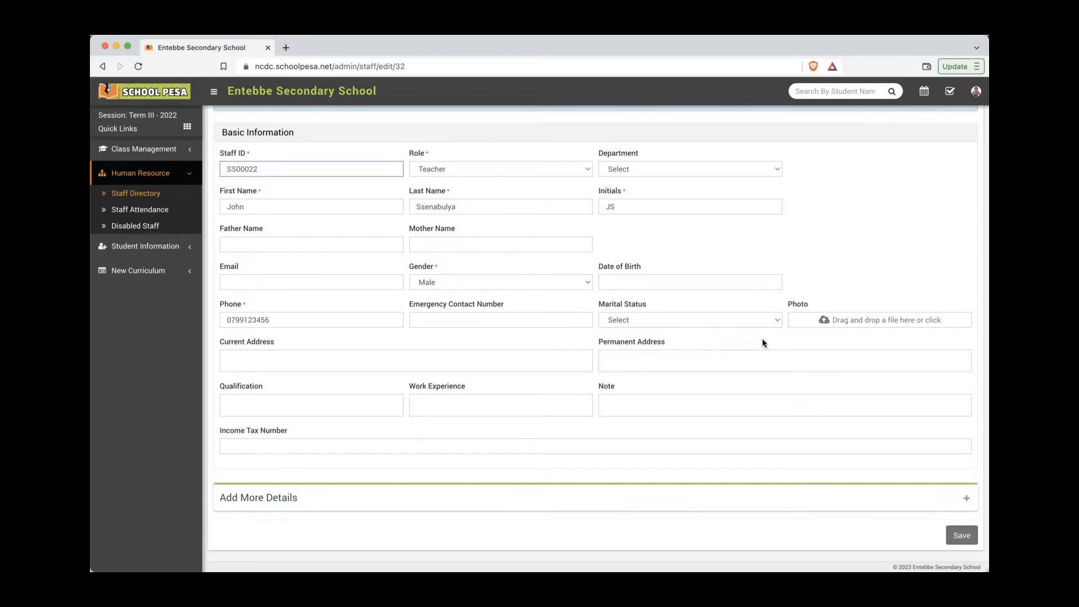
left_click(871, 326)
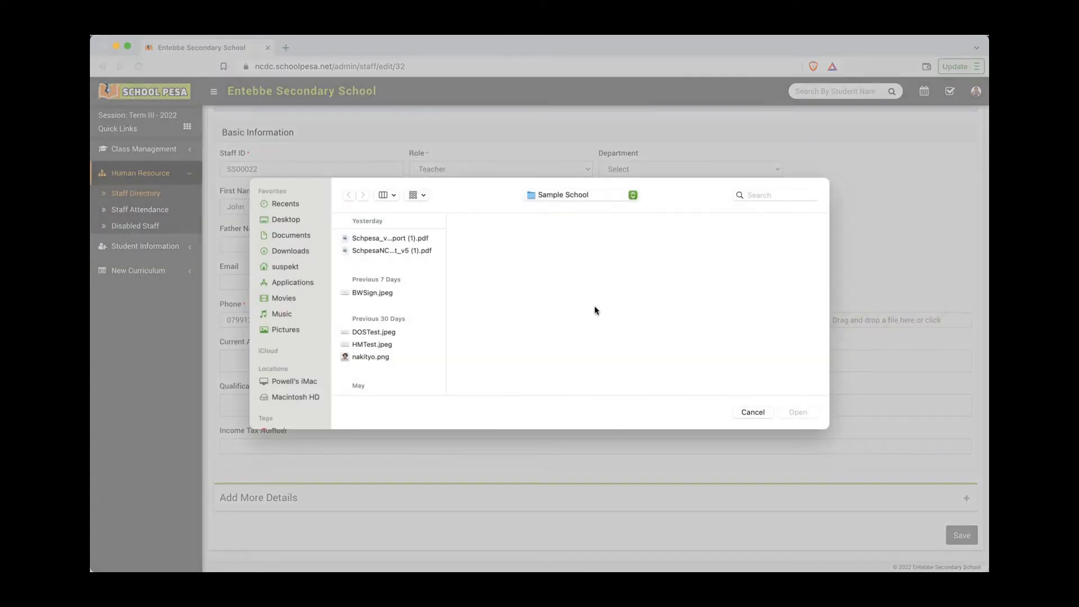
scroll(392, 368, "down", 4)
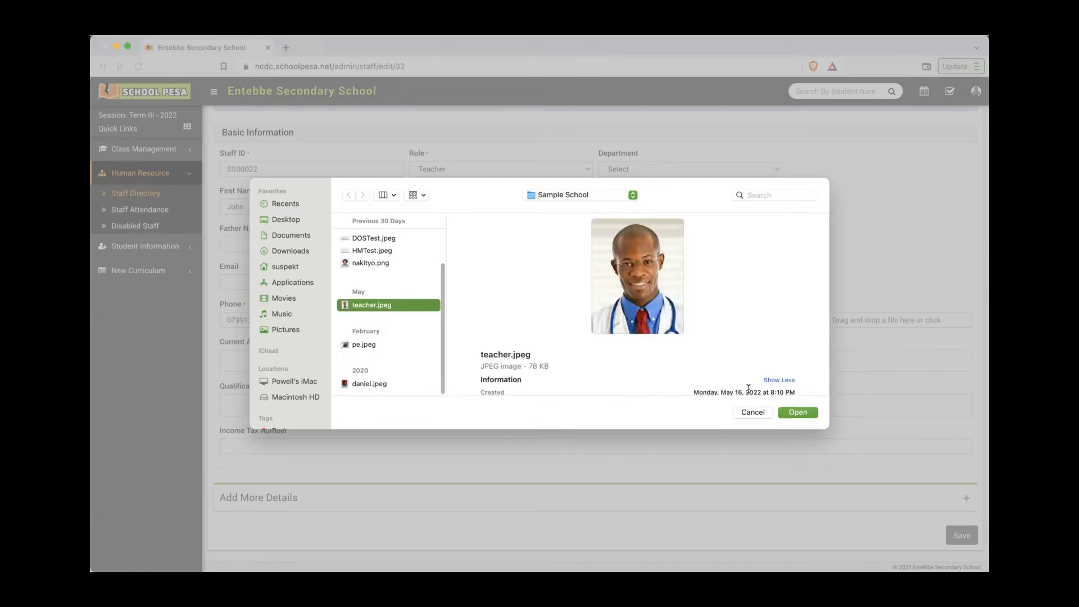
left_click(797, 412)
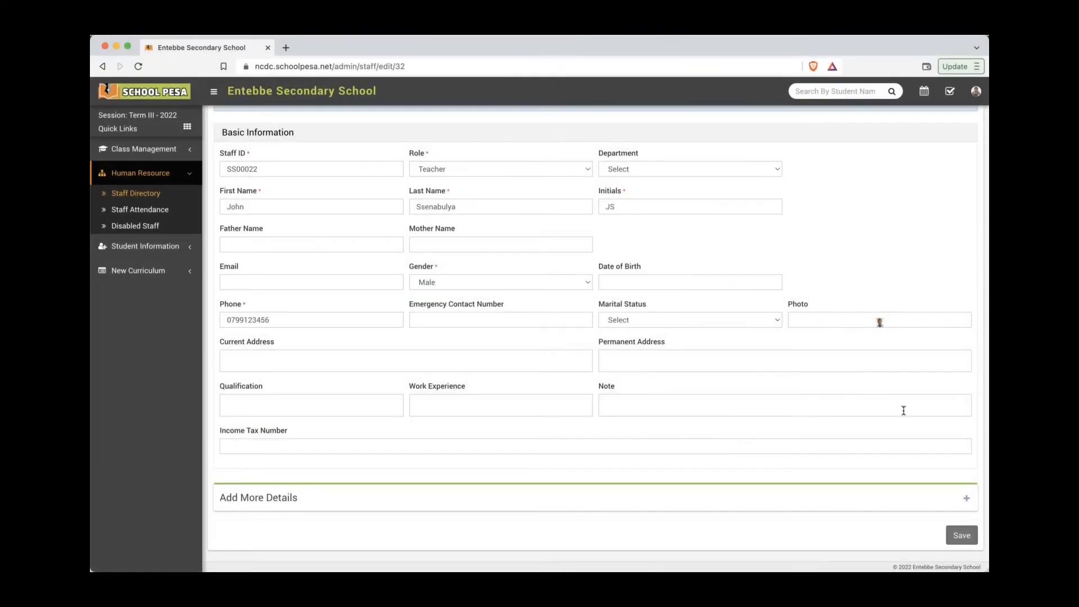
left_click(960, 535)
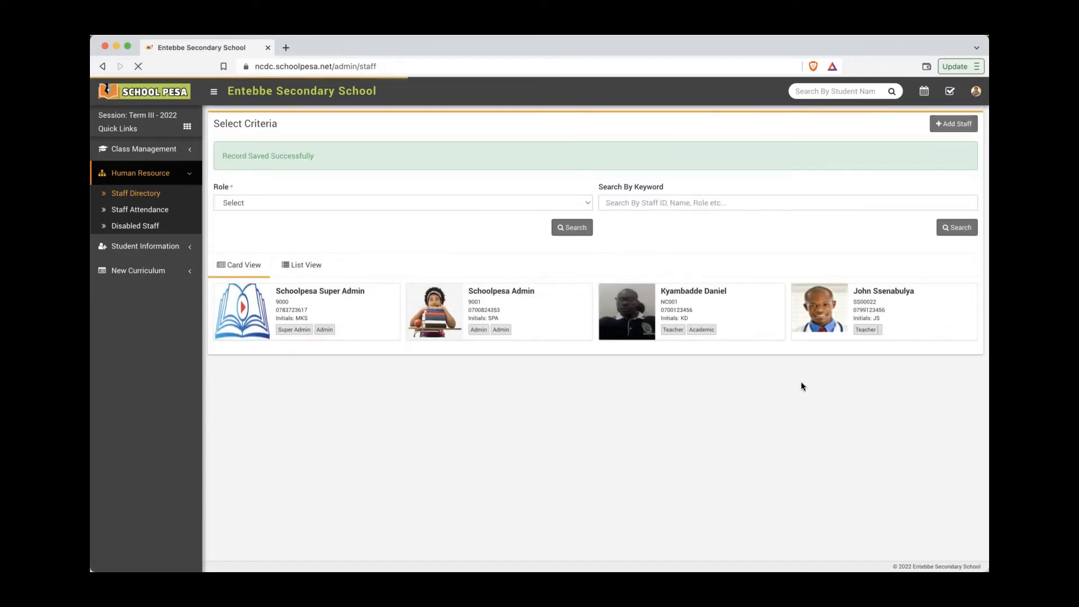
mouse_move(835, 317)
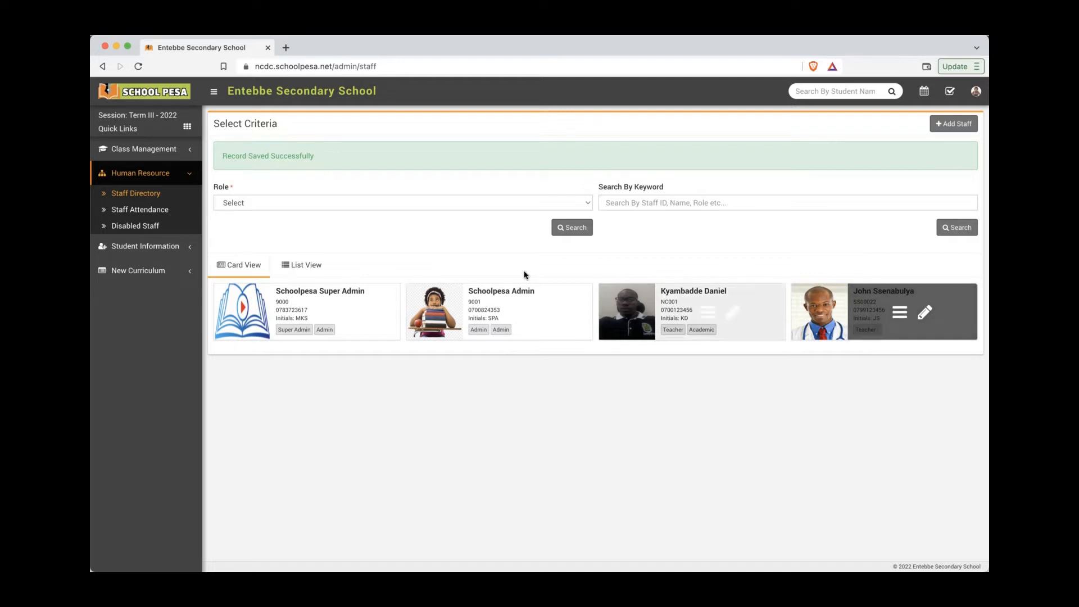
Step: Highlight step 3 'How to assign a subject to a teacher' in Notes, then return to Staff Directory
key("super+Tab")
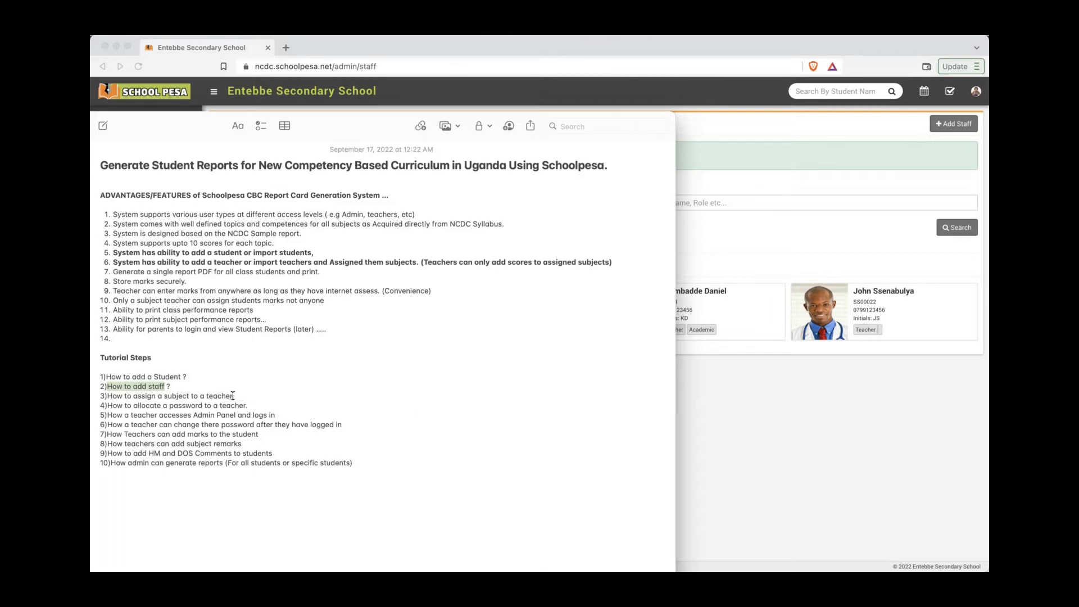
left_click_drag(234, 395, 107, 397)
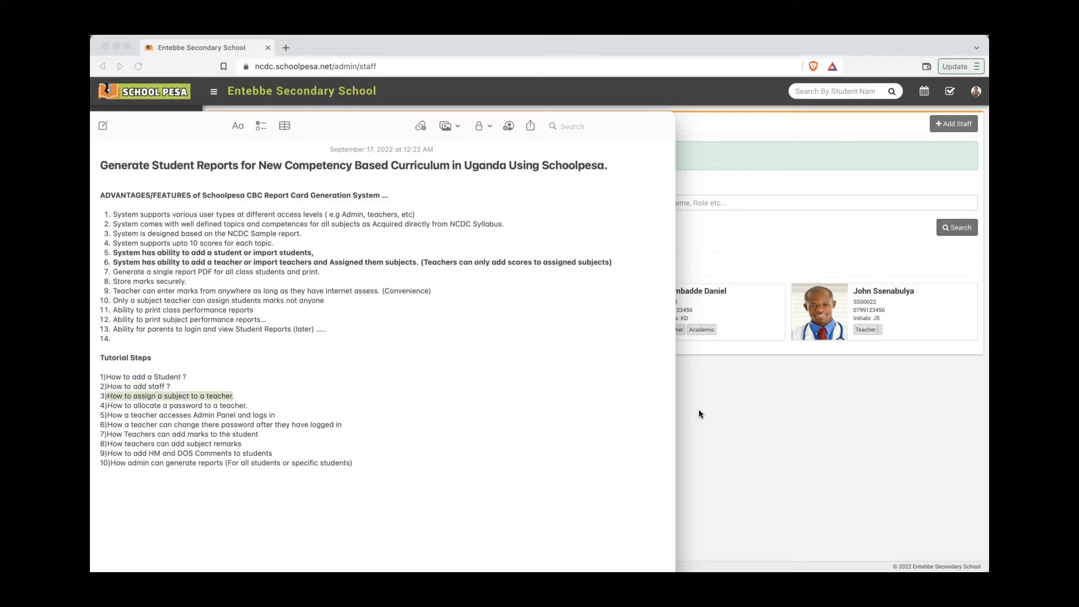
left_click(742, 416)
mouse_move(885, 303)
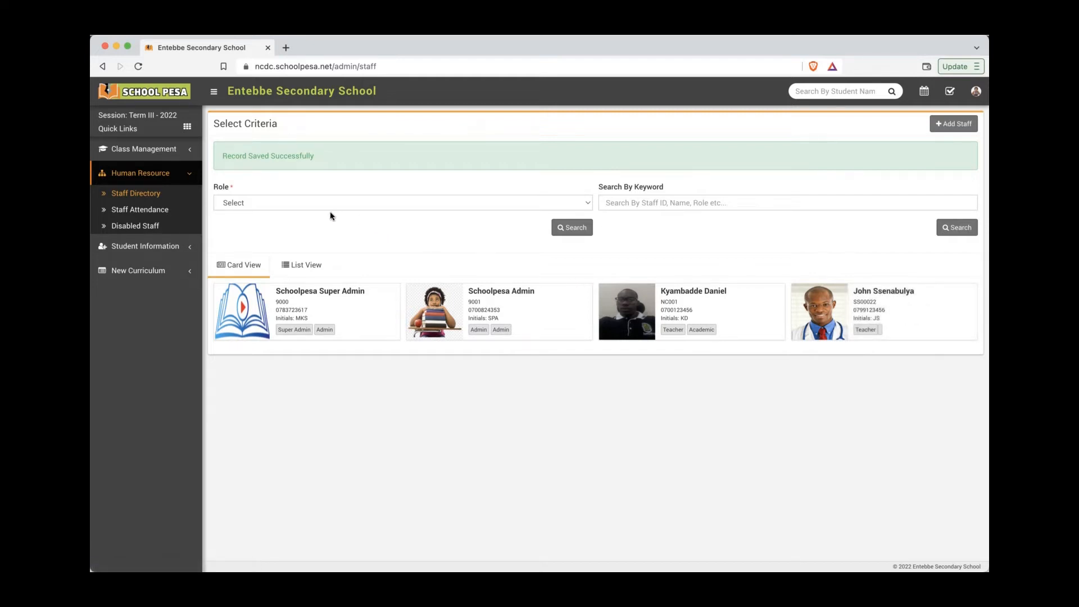
Step: Load the Assign Subject Teacher list for class Senior Two (S.2), section A
left_click(160, 150)
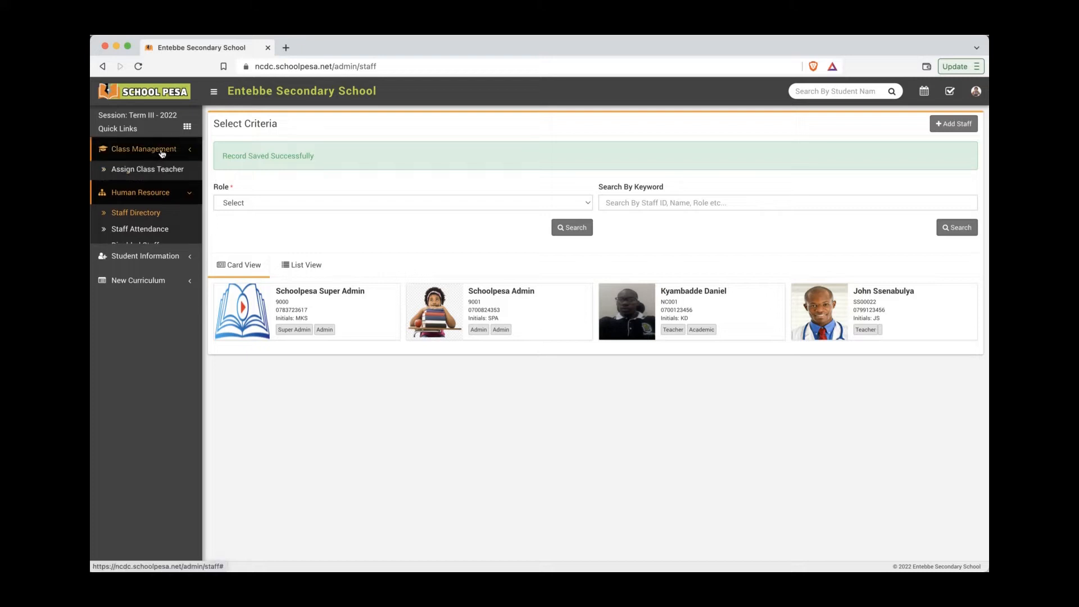
left_click(172, 188)
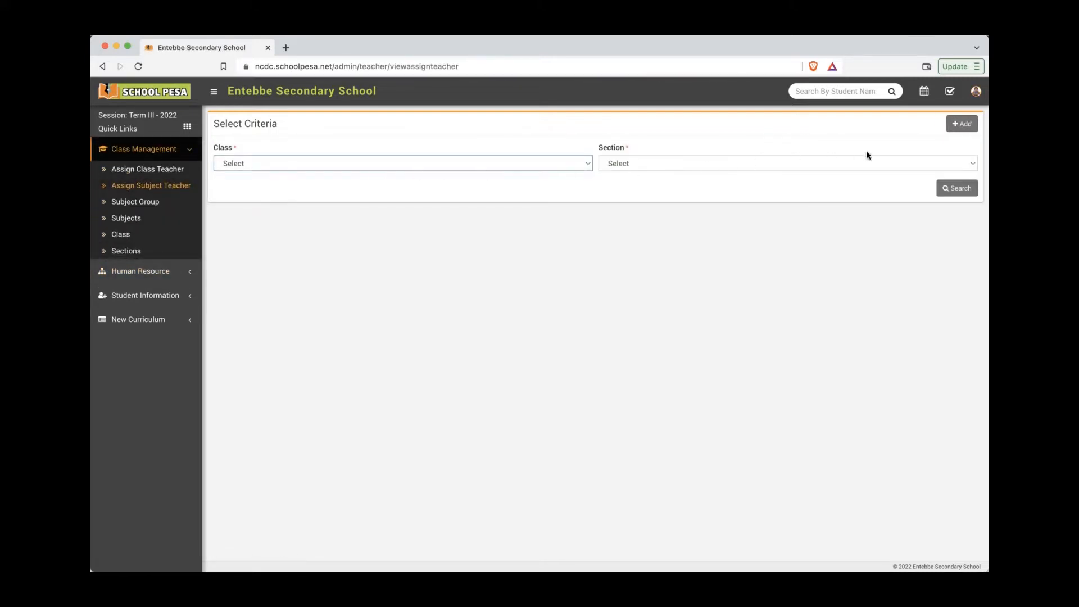
left_click(965, 128)
left_click(524, 164)
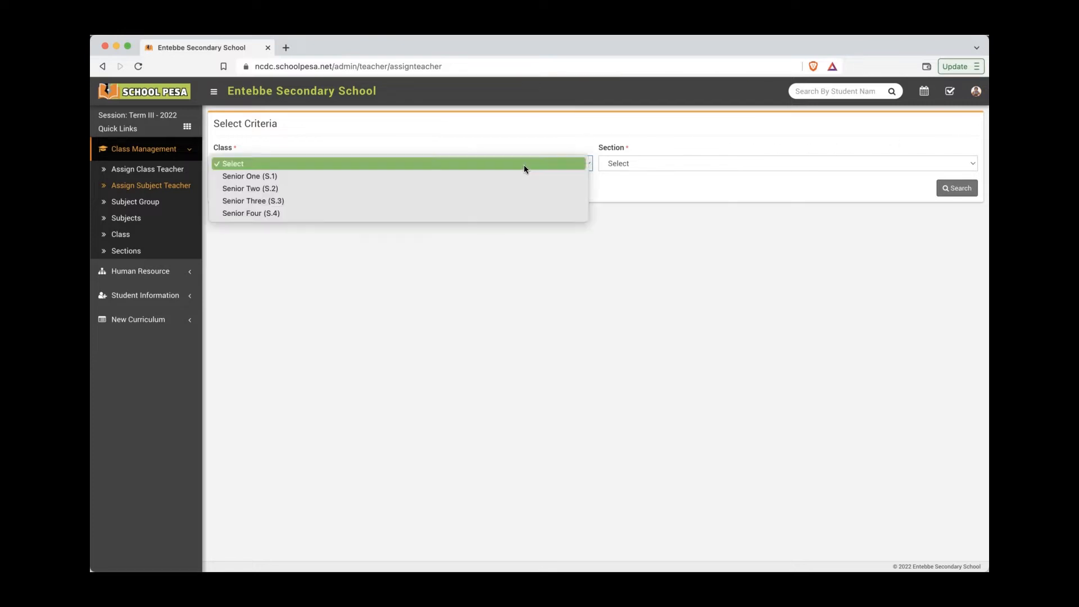
left_click(512, 189)
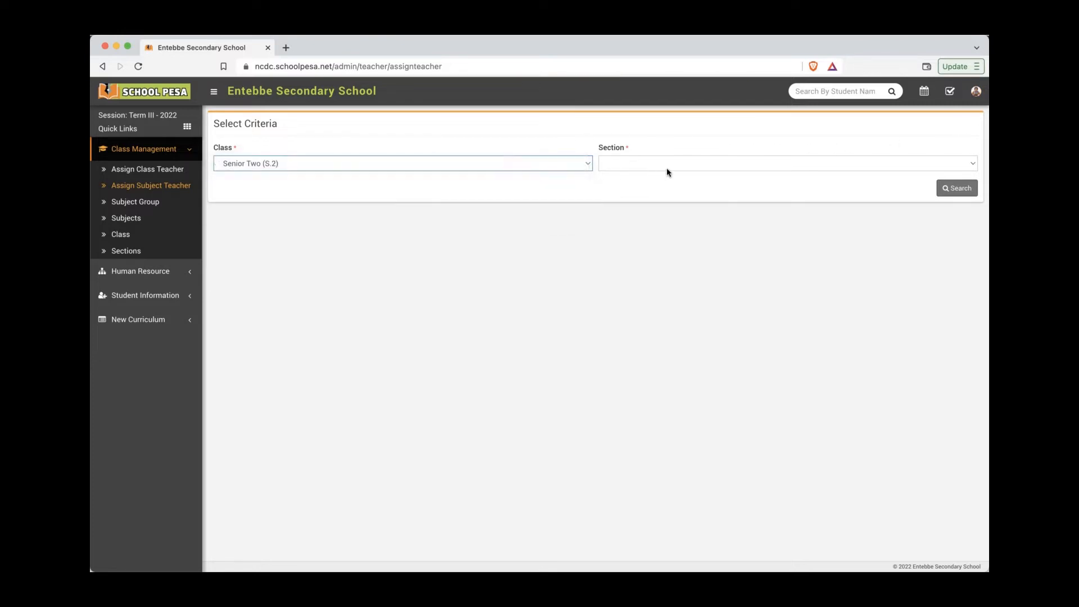
left_click(694, 162)
left_click(680, 177)
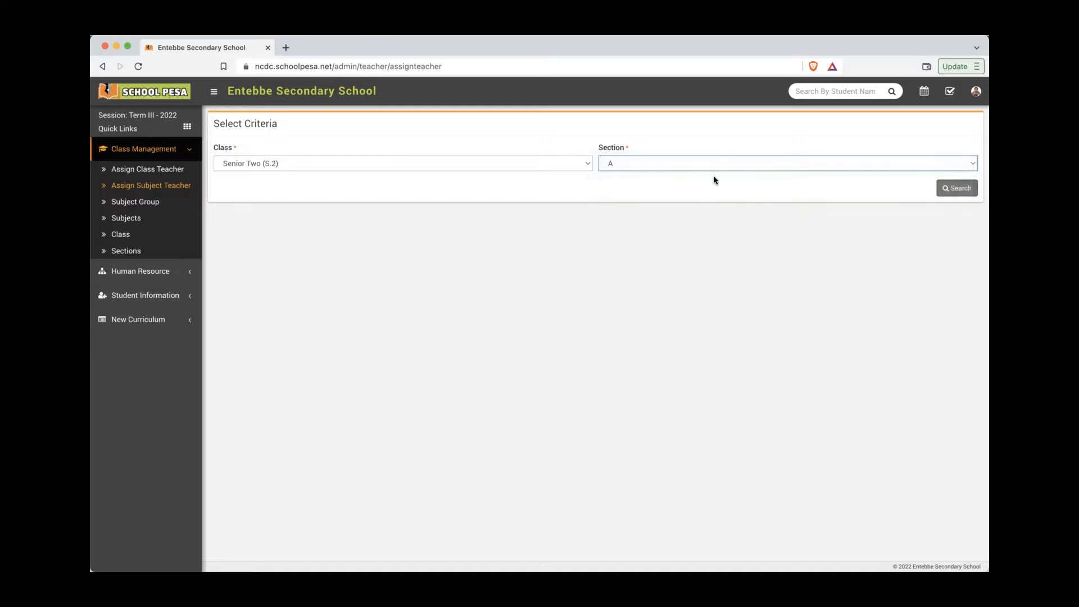
left_click(959, 198)
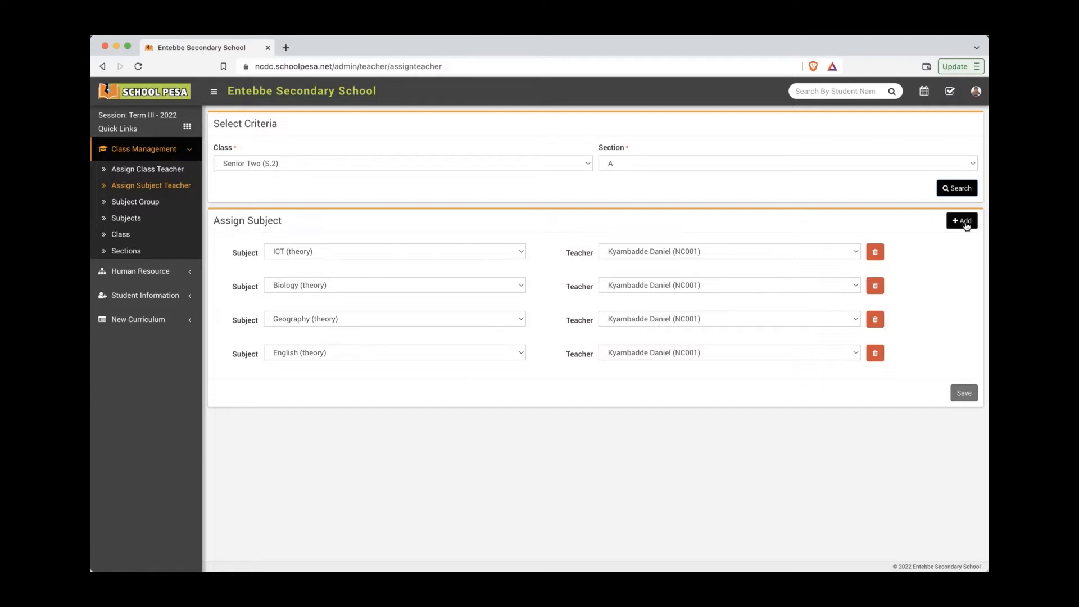
Step: Add Chemistry (theory) and Mathematics (theory) rows for the second teacher and save
left_click(965, 224)
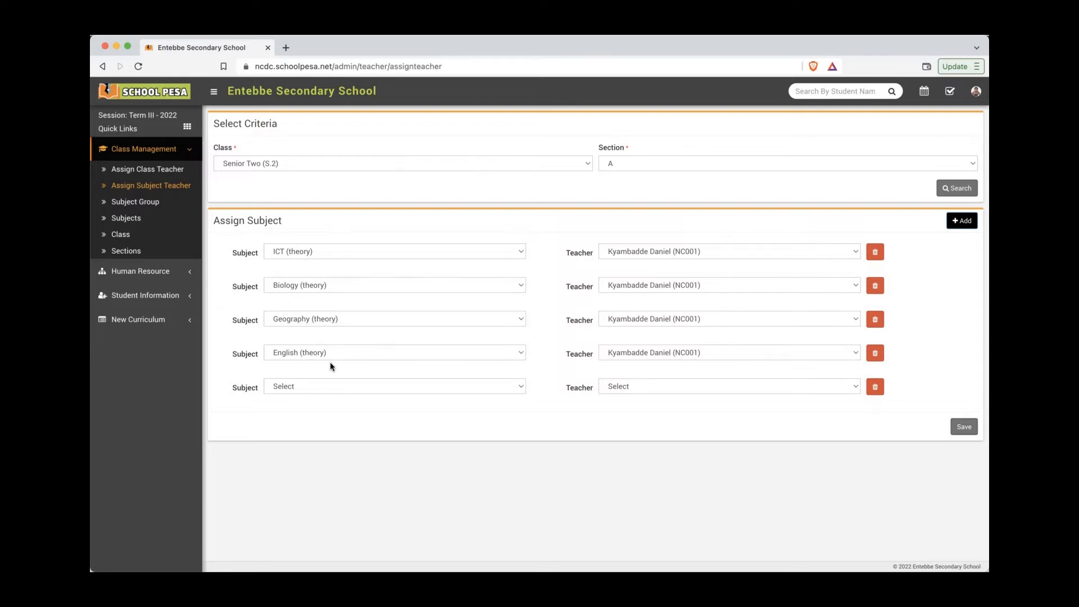
left_click(428, 386)
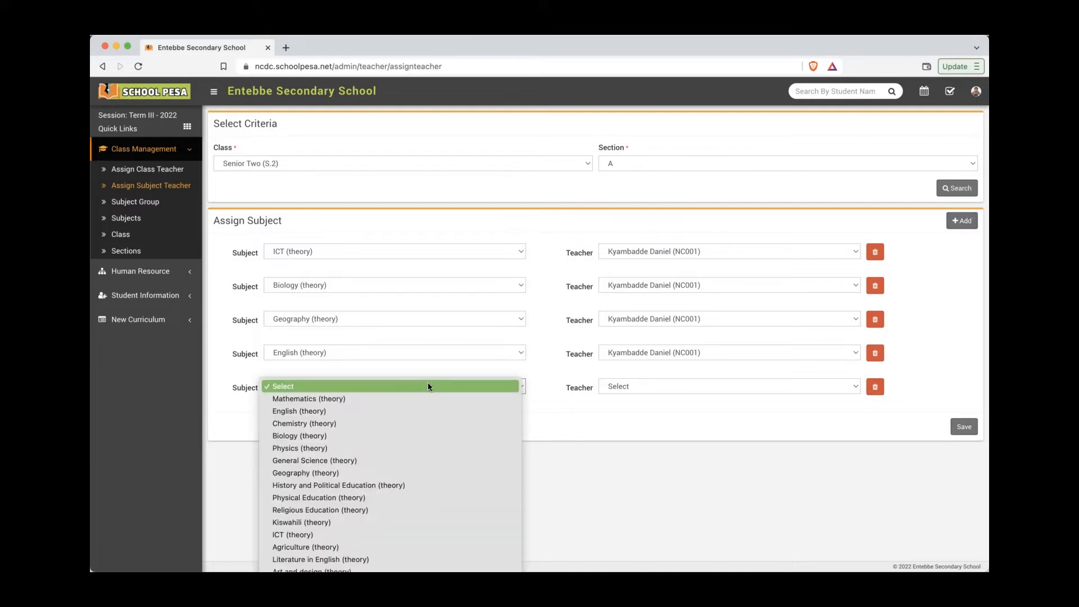
left_click(426, 423)
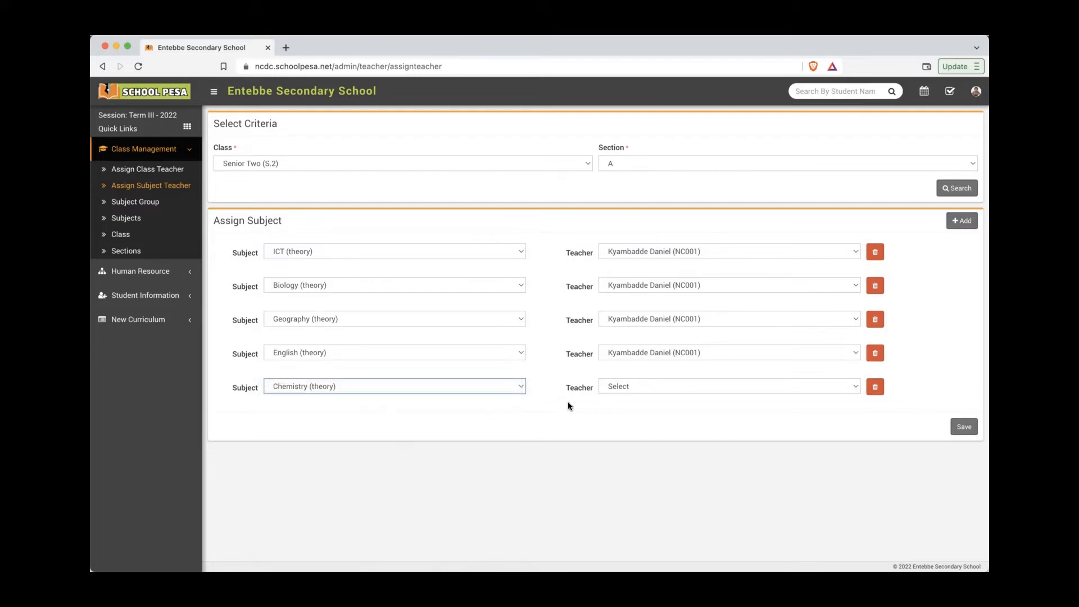
left_click(651, 387)
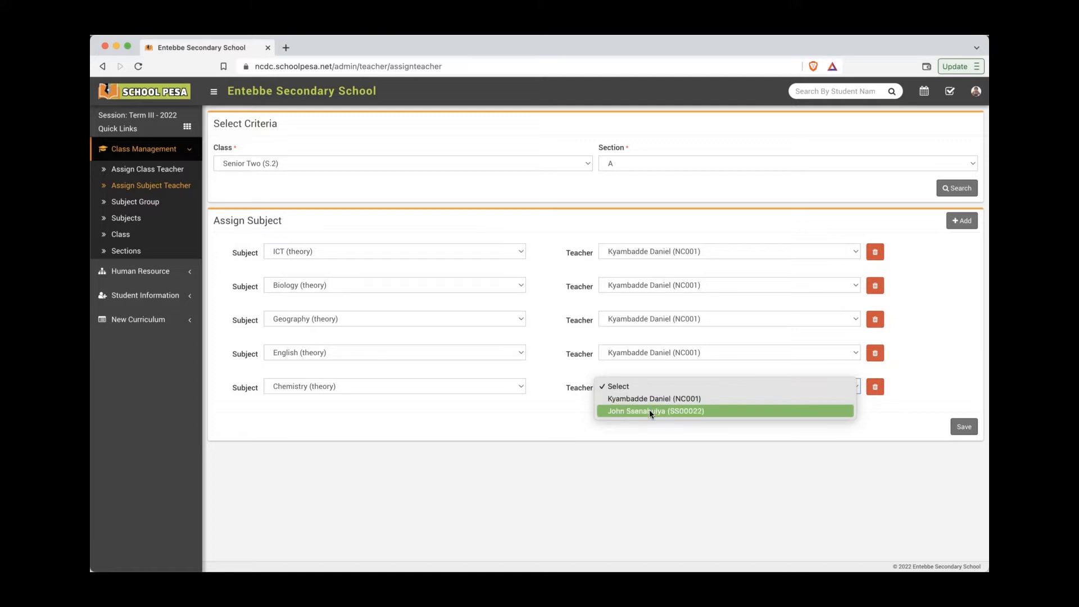
left_click(649, 410)
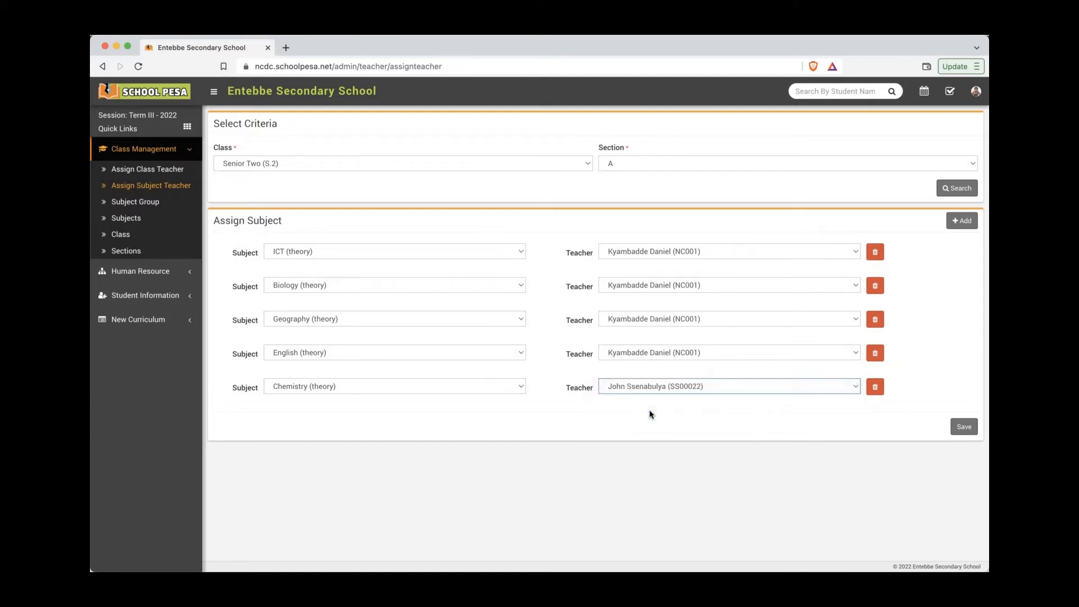
left_click(962, 221)
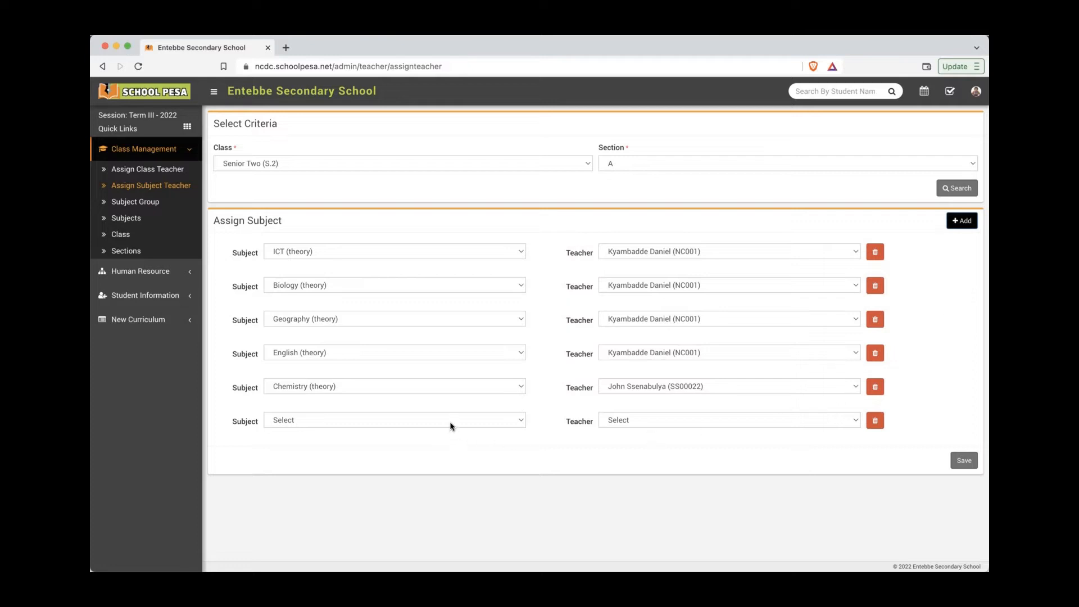
left_click(451, 421)
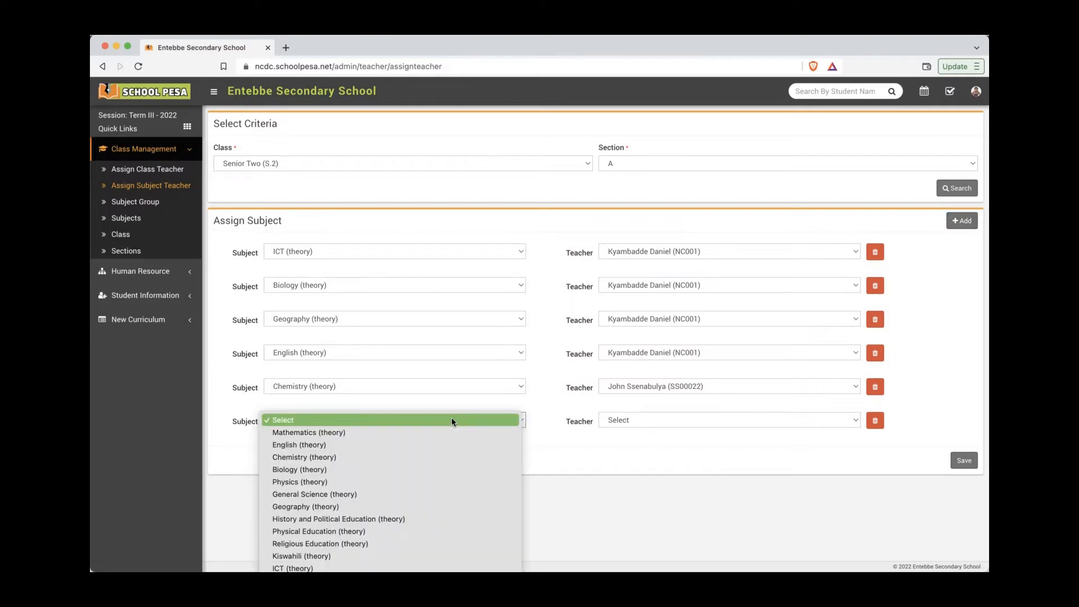
left_click(447, 434)
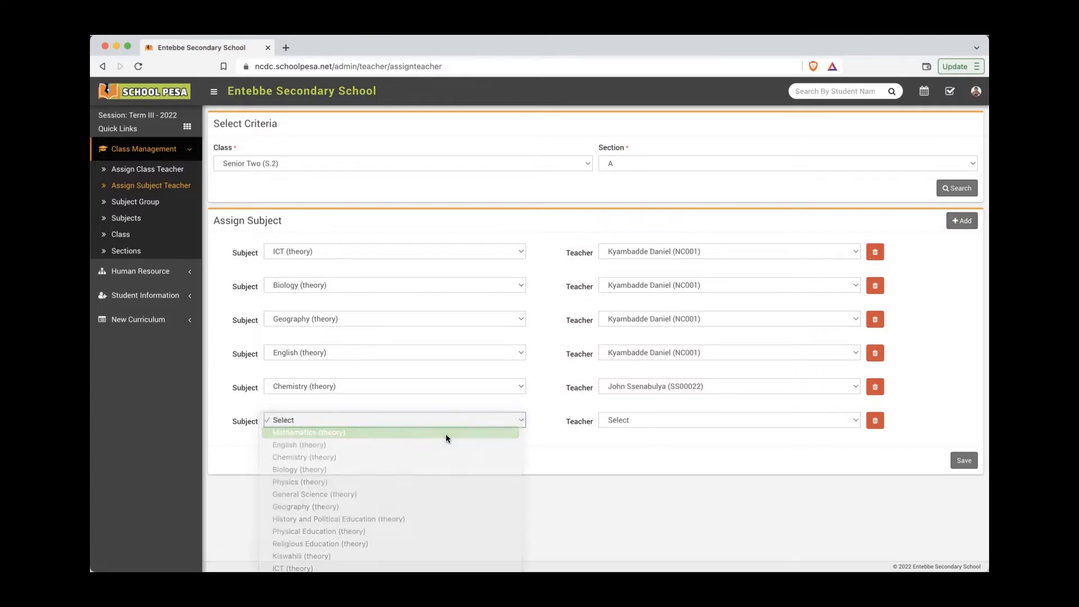
left_click(652, 424)
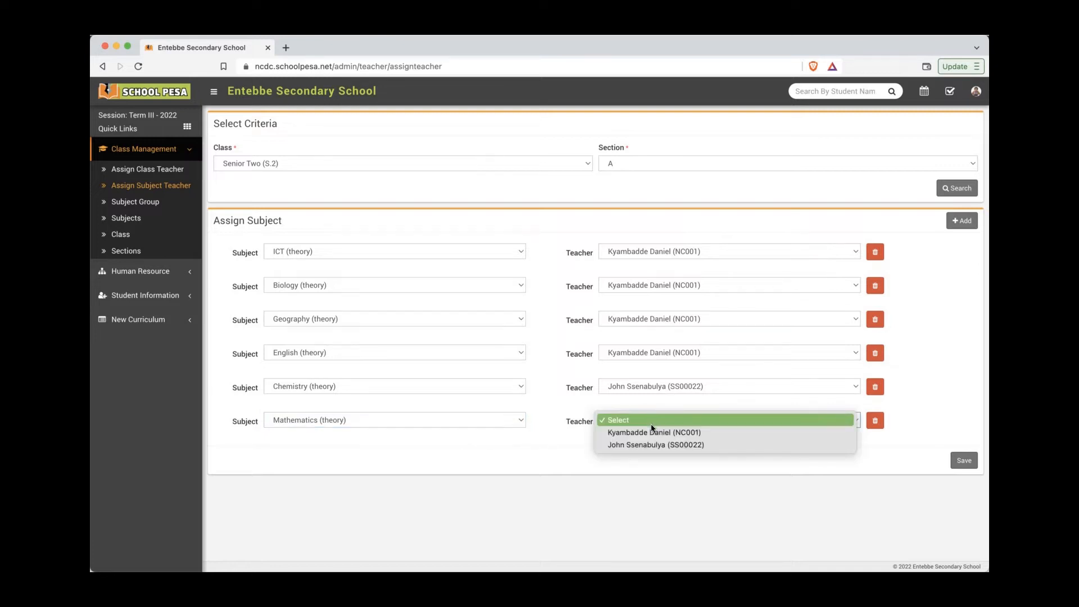
left_click(650, 443)
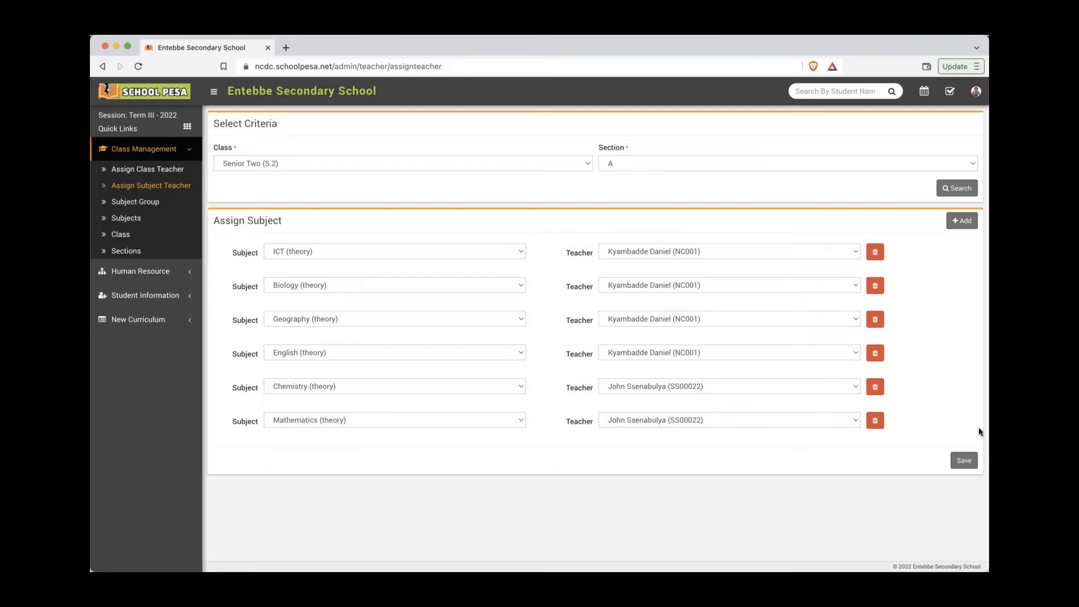
left_click(964, 461)
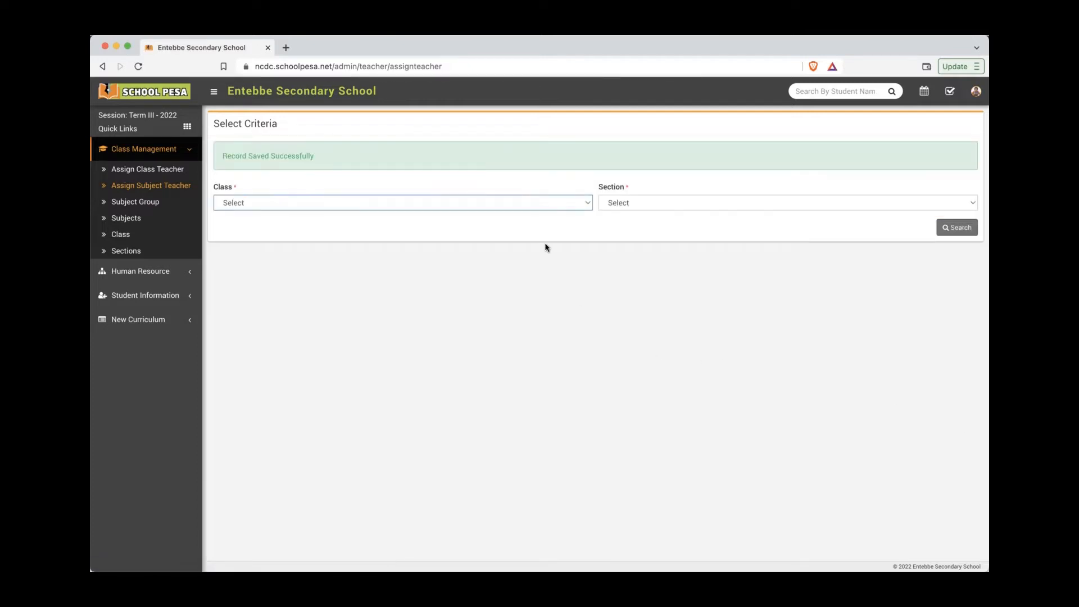
Step: Reload the S.2 section A assignments to confirm the new rows were saved
left_click(548, 204)
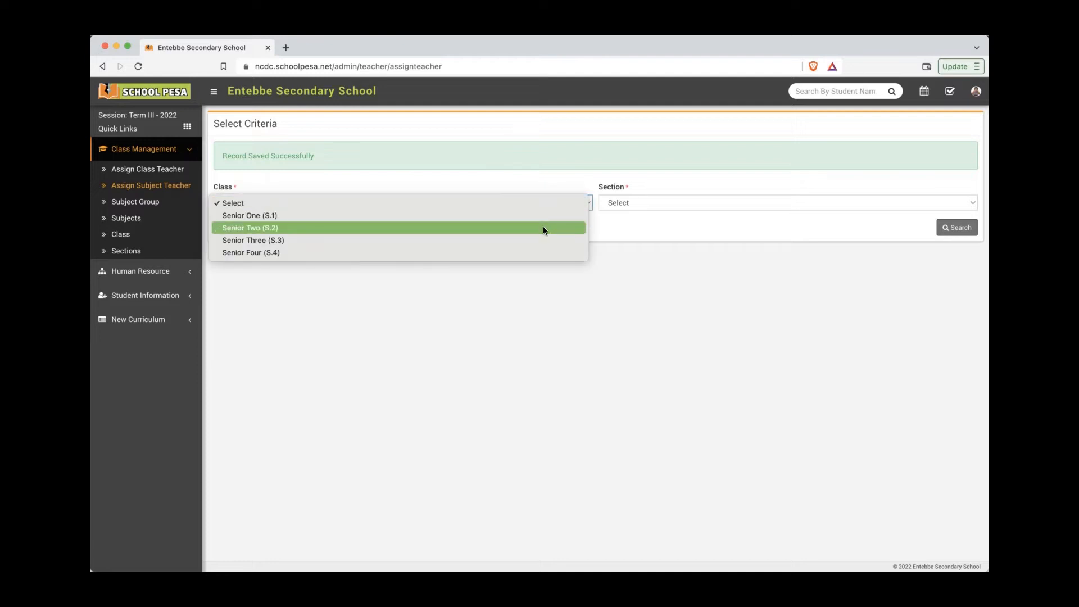
left_click(543, 228)
left_click(679, 201)
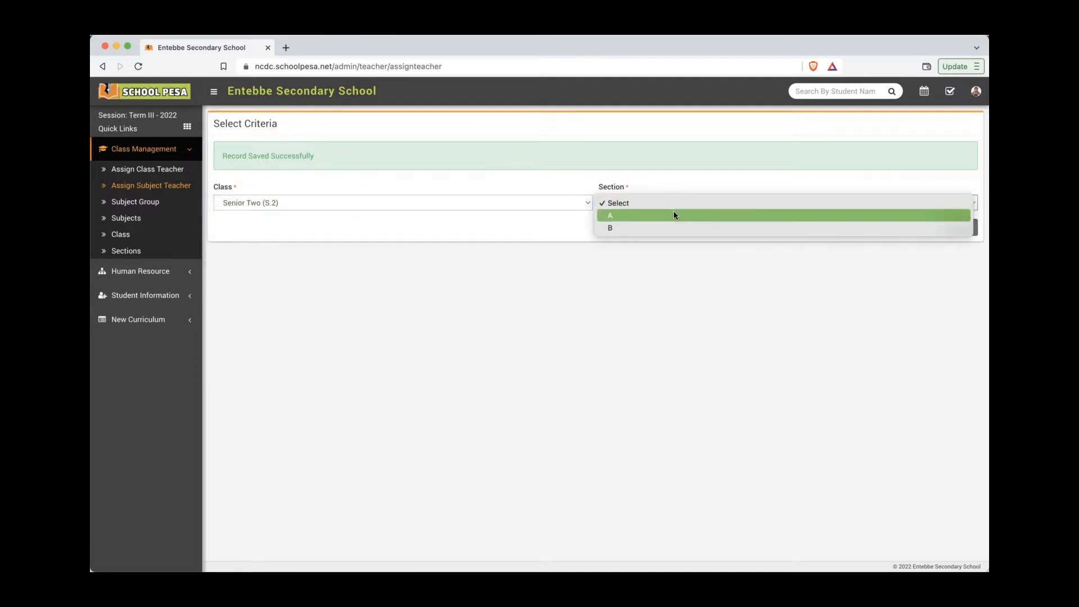
left_click(673, 211)
left_click(970, 232)
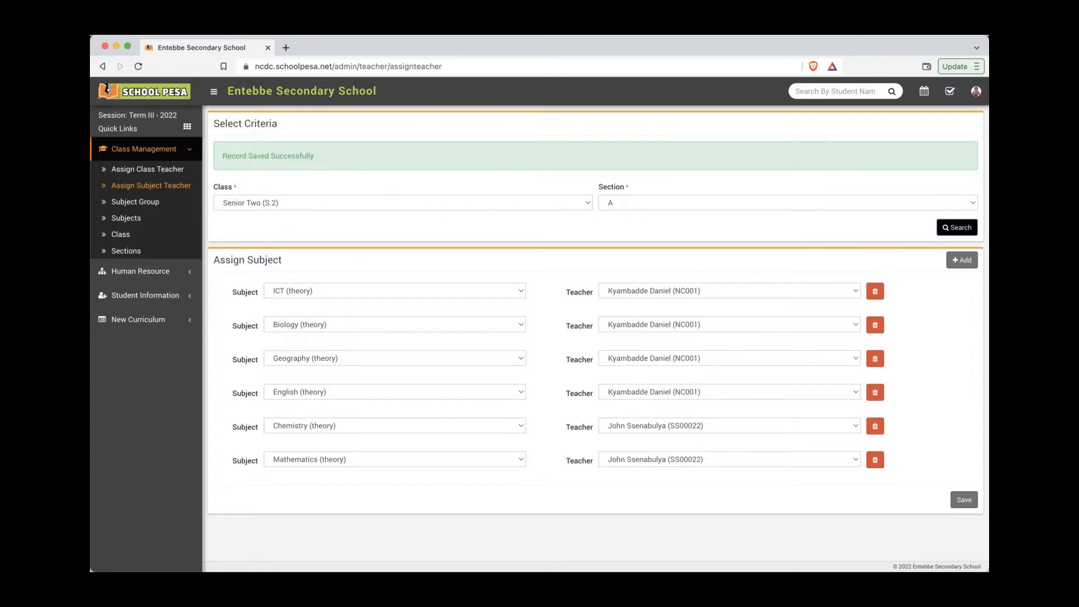
Step: Highlight tutorial step 4 on teacher passwords in Notes, then expand Human Resource
key("super+Tab")
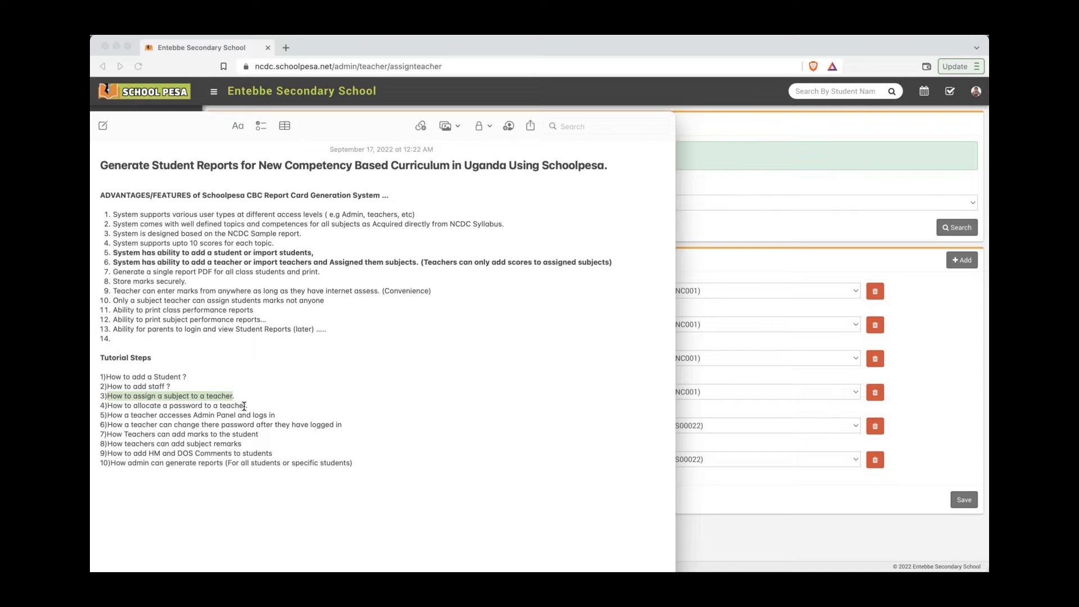
left_click_drag(246, 405, 111, 406)
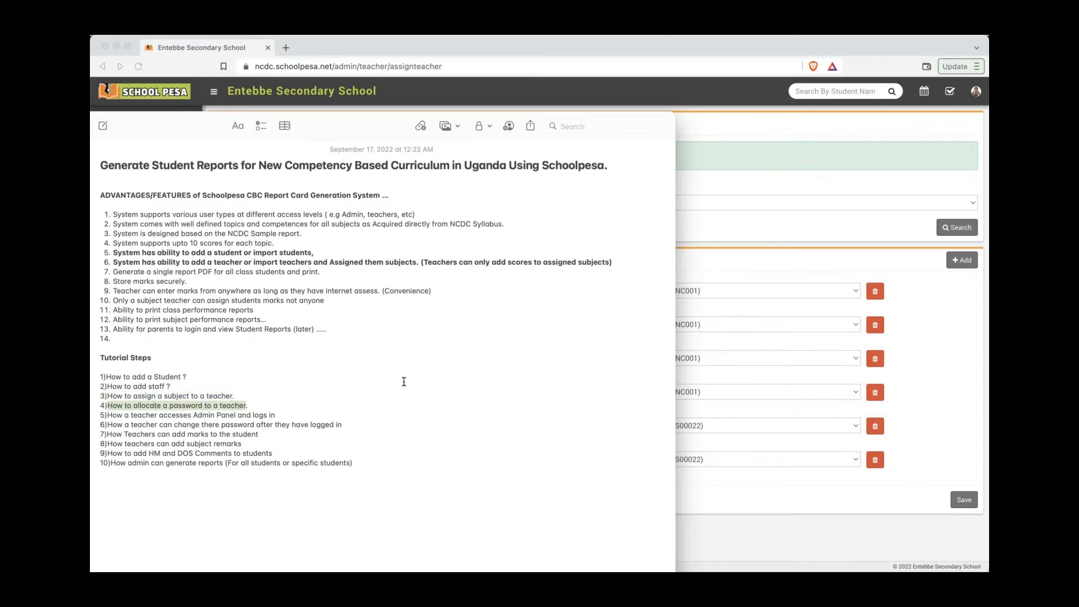
left_click(784, 238)
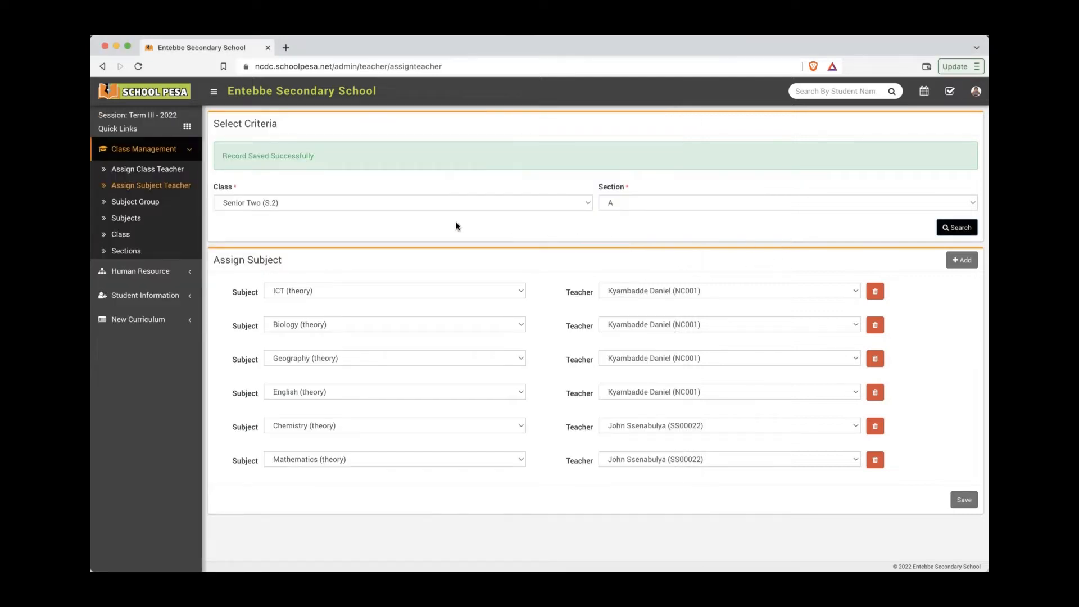
left_click(169, 272)
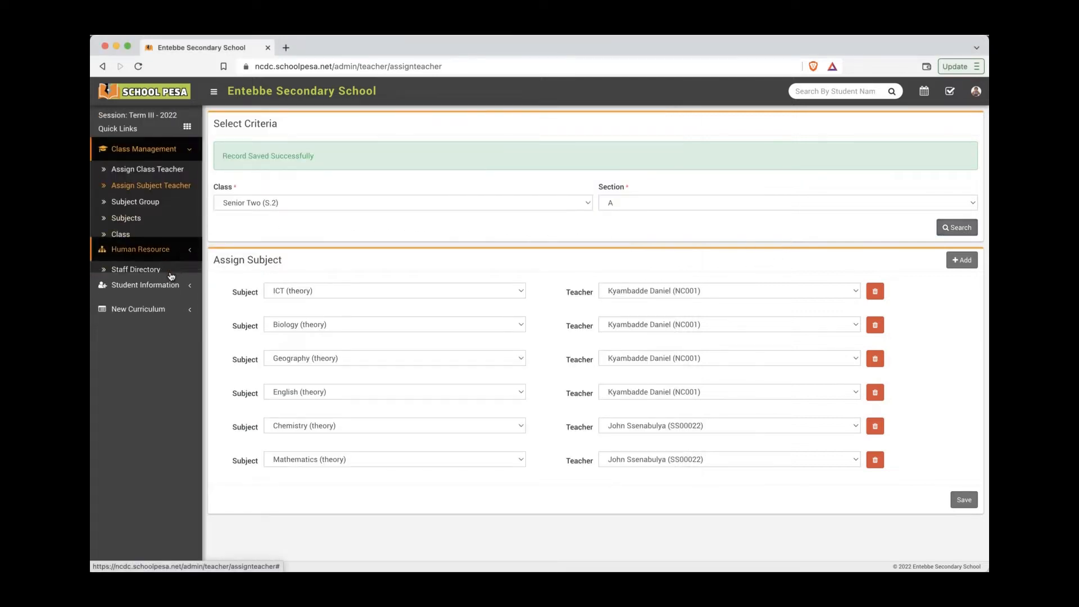
Step: Open the new teacher's profile (Staff ID SS00022) from the Staff Directory
left_click(161, 197)
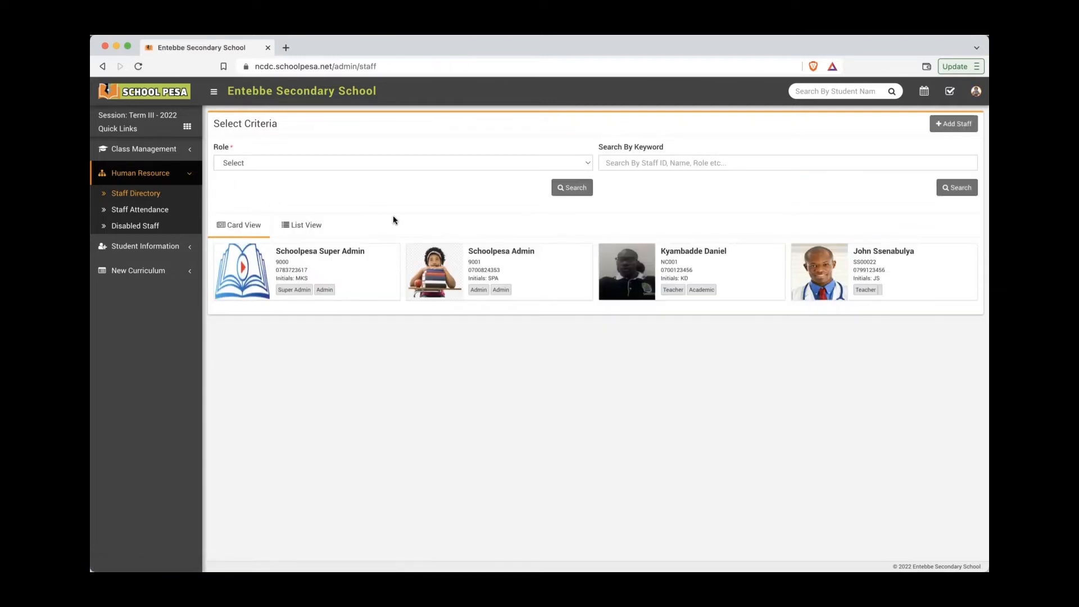
mouse_move(884, 271)
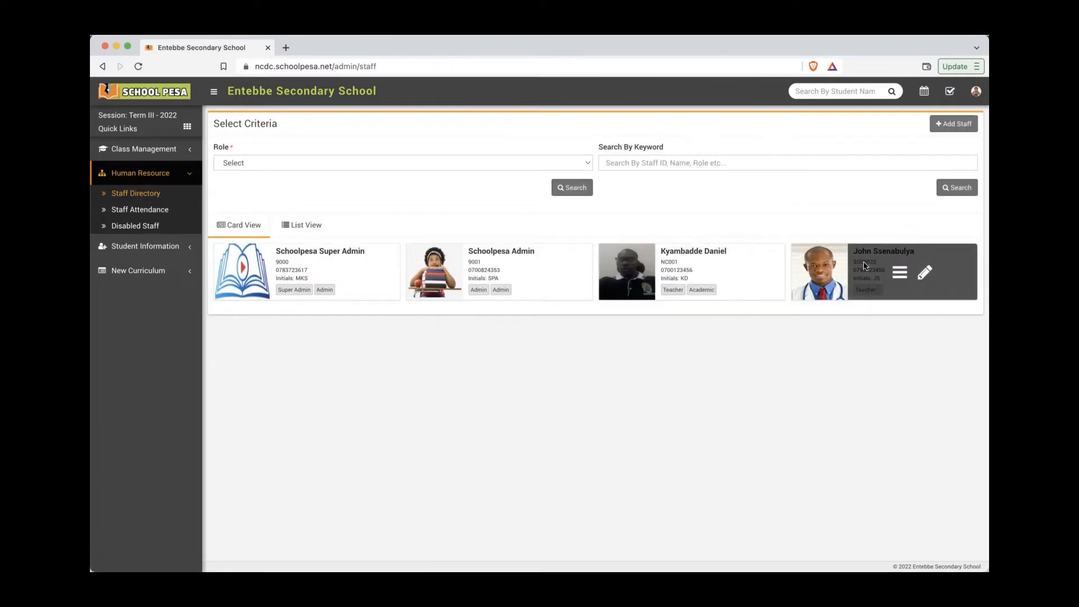
left_click(899, 275)
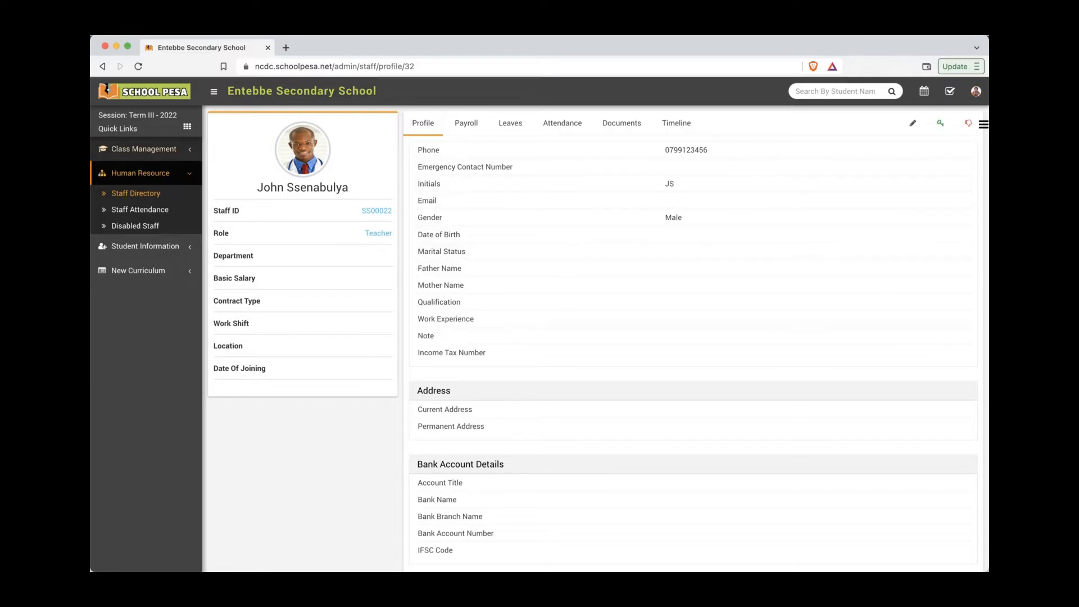
left_click(85, 163)
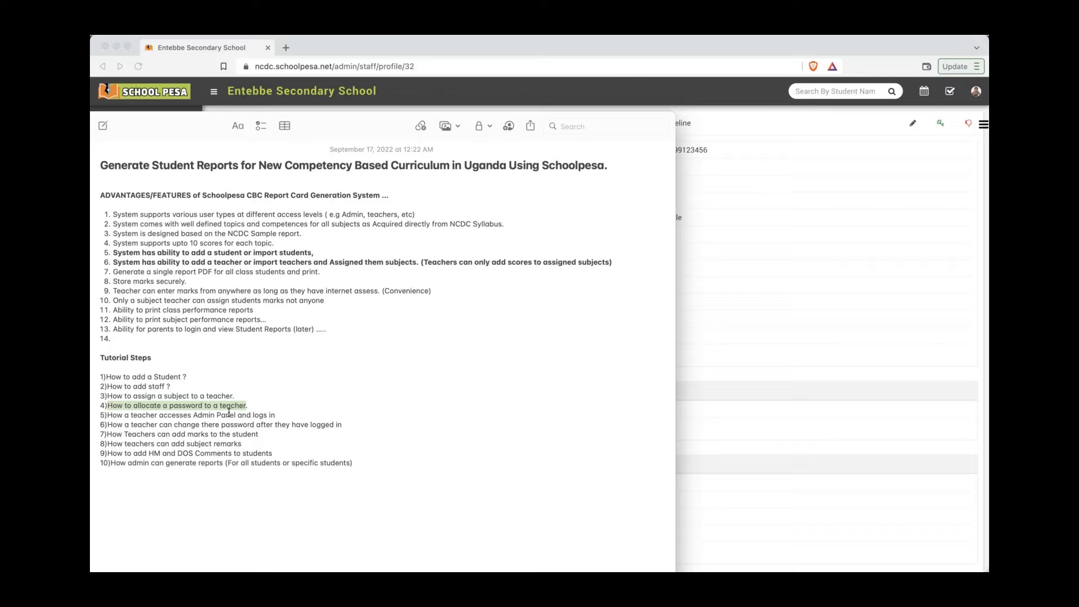
left_click(825, 132)
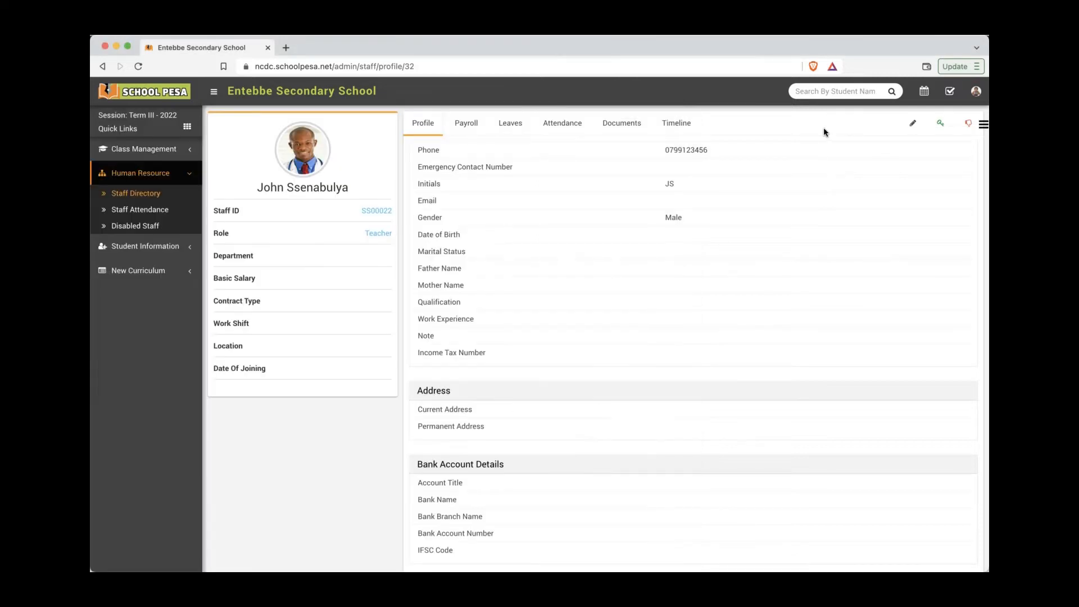
Step: Give the teacher's account a new login password, confirm it, and save
left_click(940, 127)
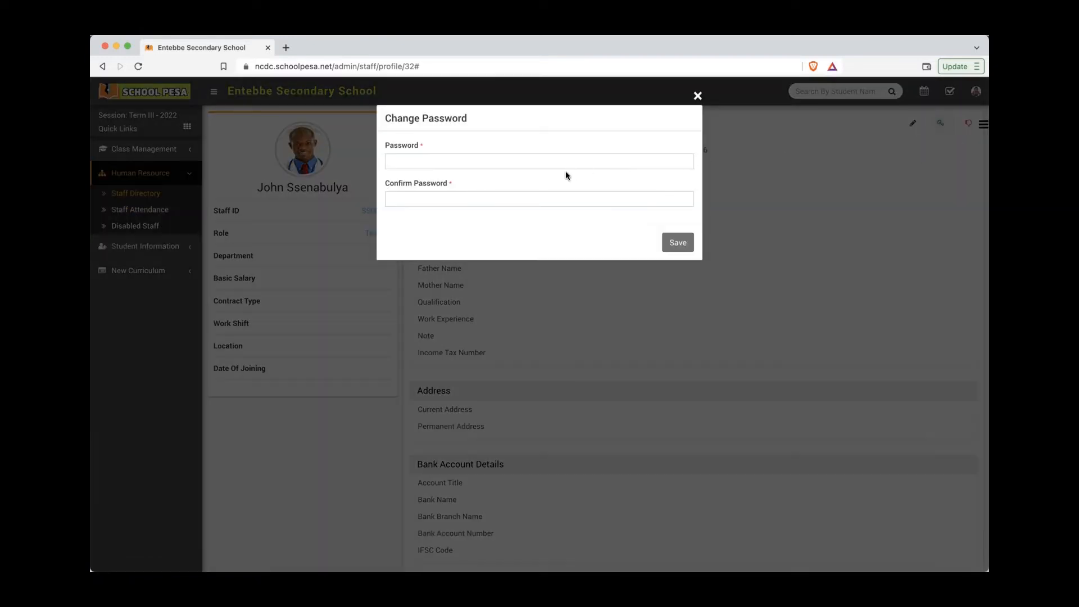
left_click(567, 161)
type("1234")
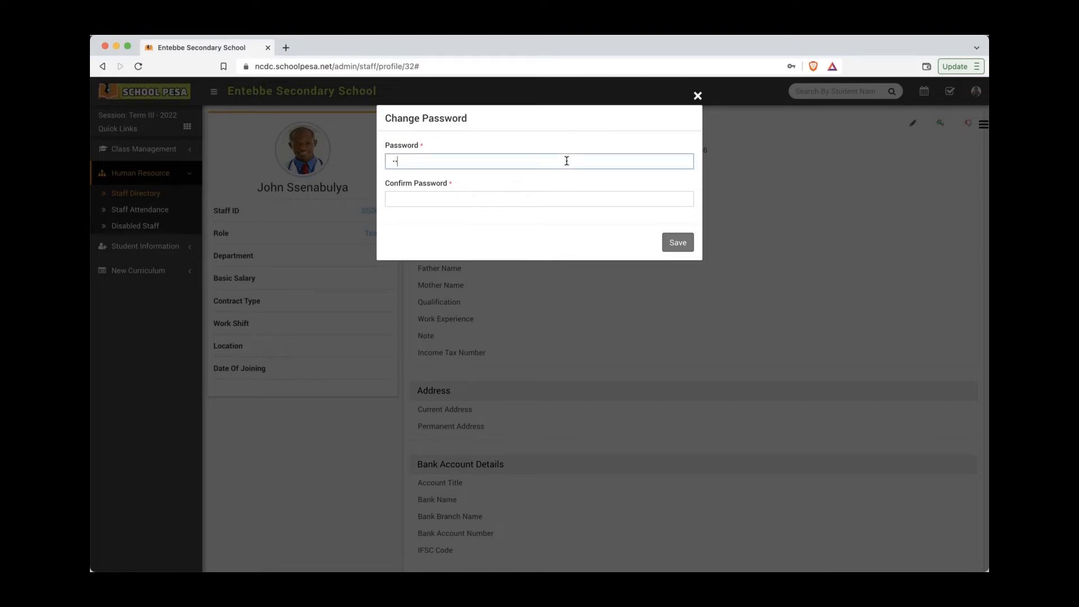
left_click(551, 196)
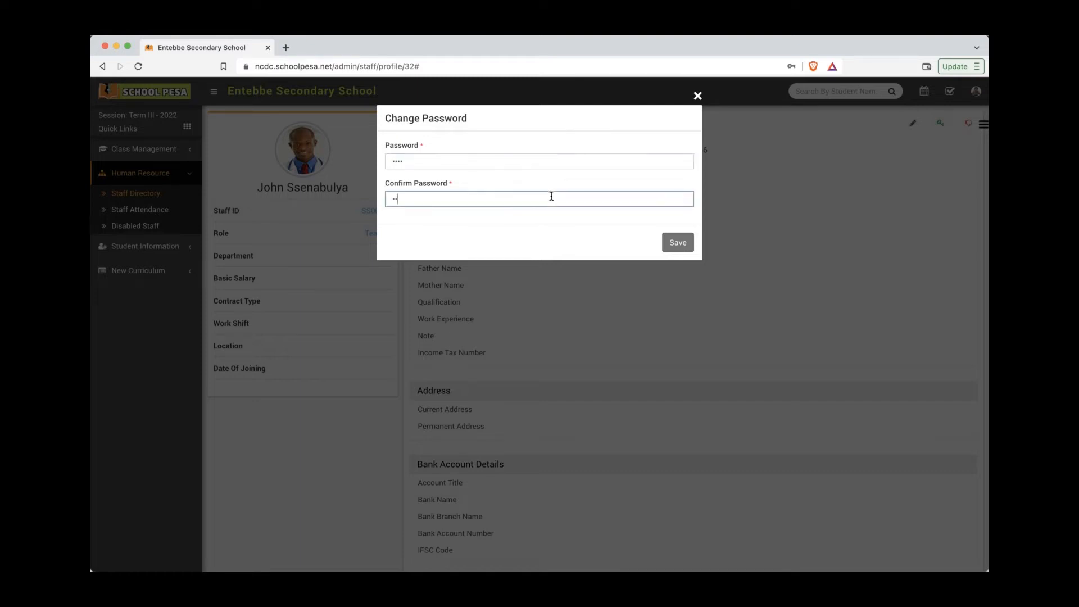
left_click(681, 244)
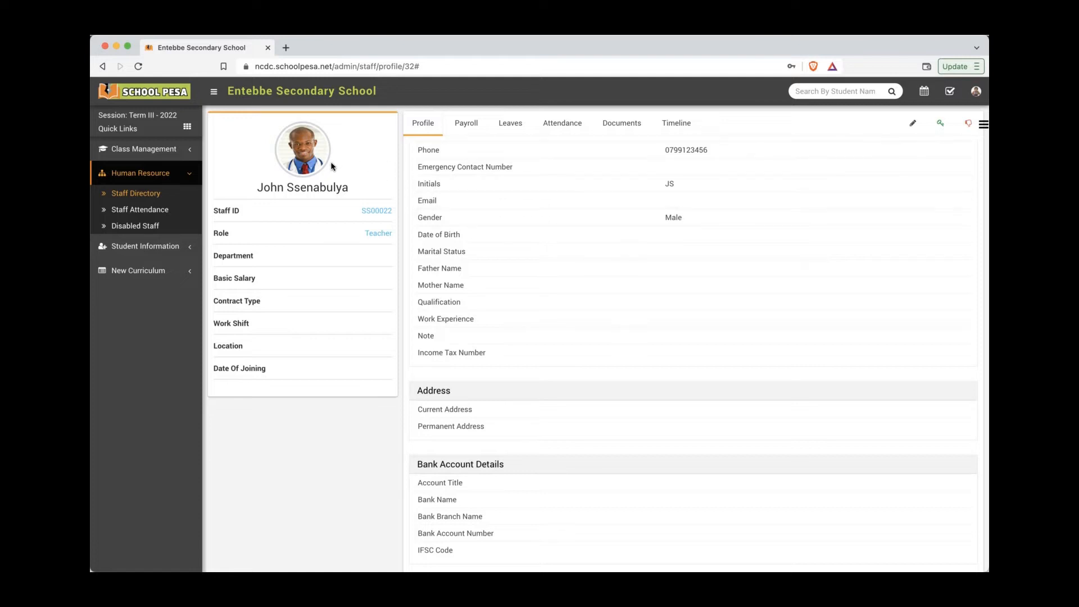
key("super+Tab")
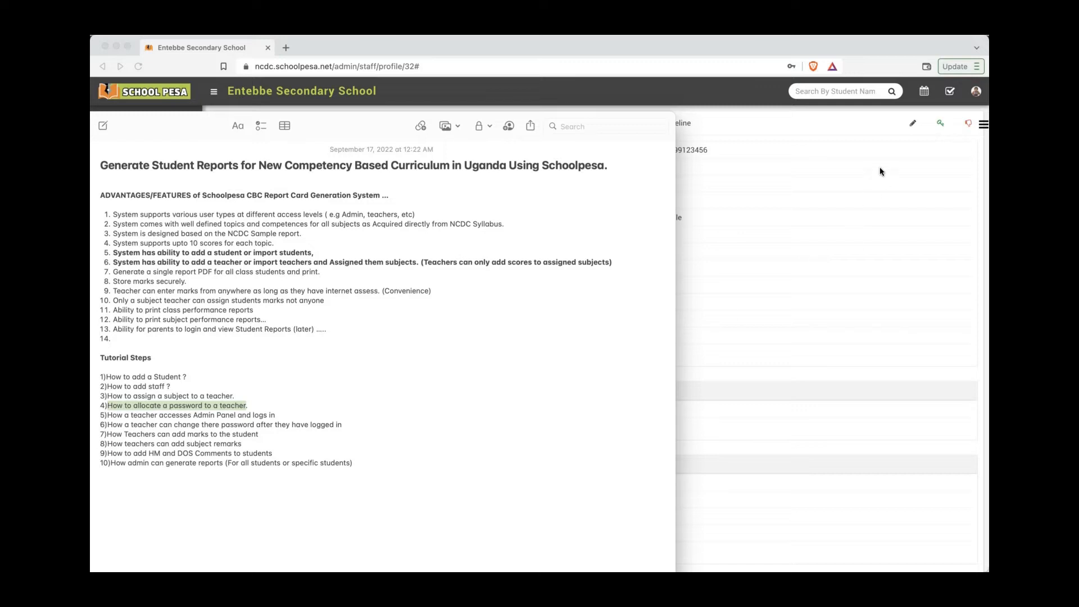
Step: Copy the teacher's phone number from the profile and log the admin out
left_click(837, 127)
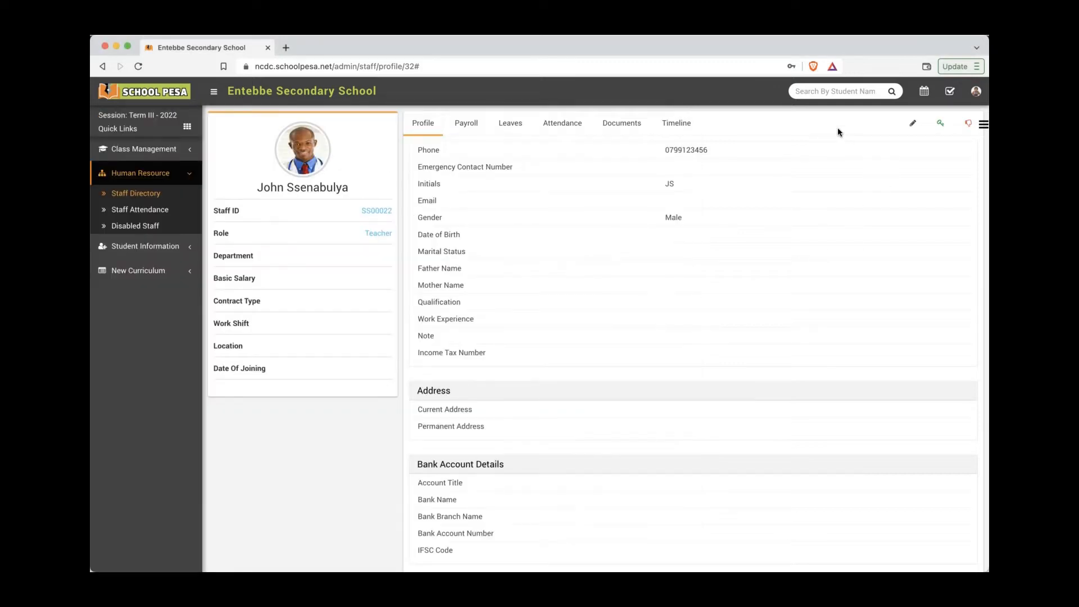
left_click(975, 93)
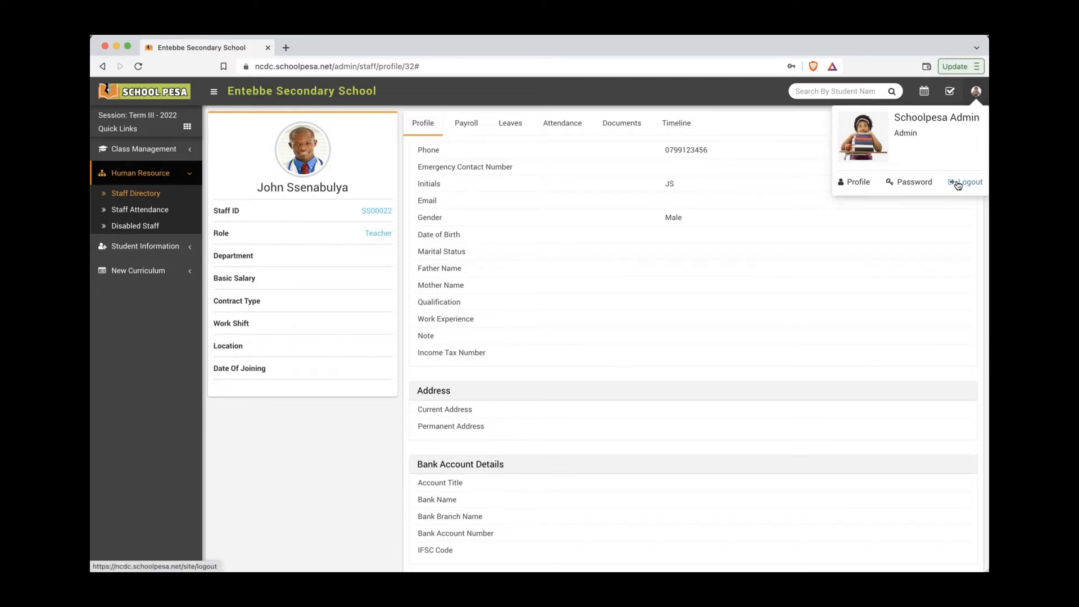
left_click(789, 126)
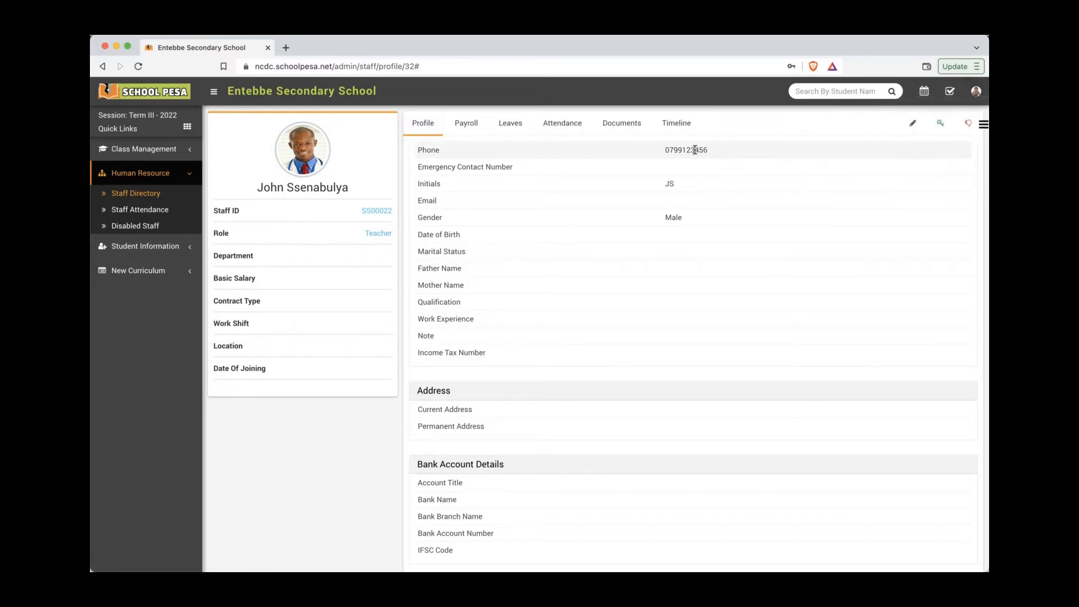
double_click(695, 150)
right_click(695, 150)
left_click(723, 178)
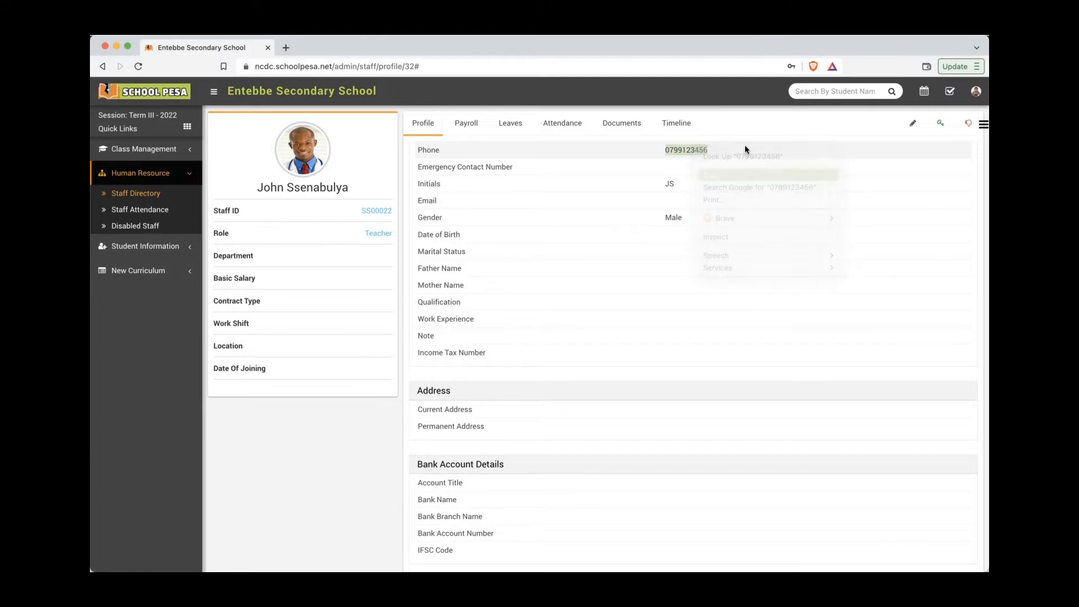
left_click(976, 92)
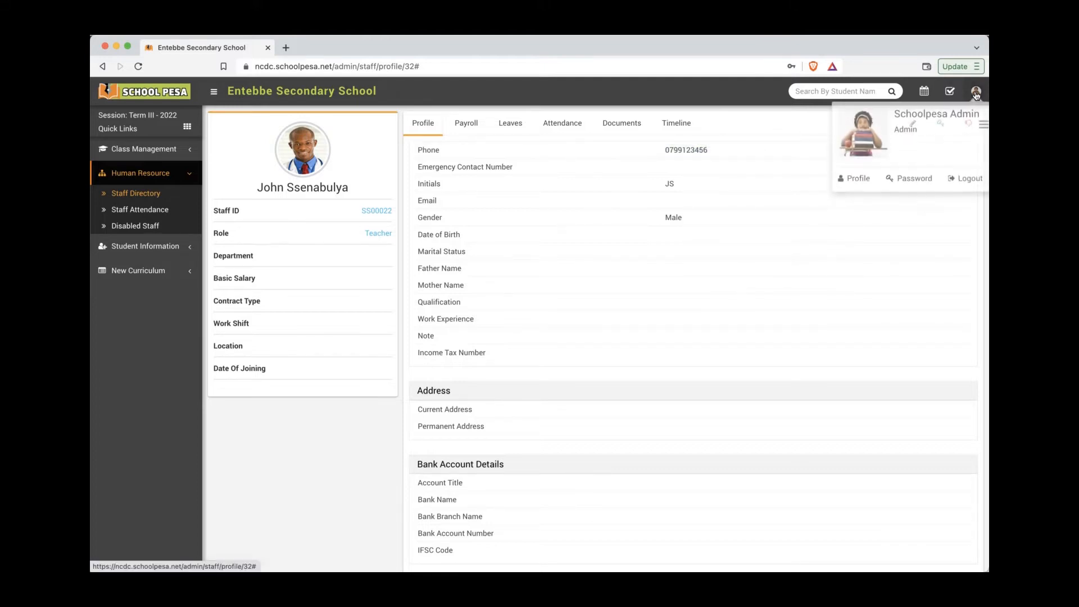
left_click(969, 182)
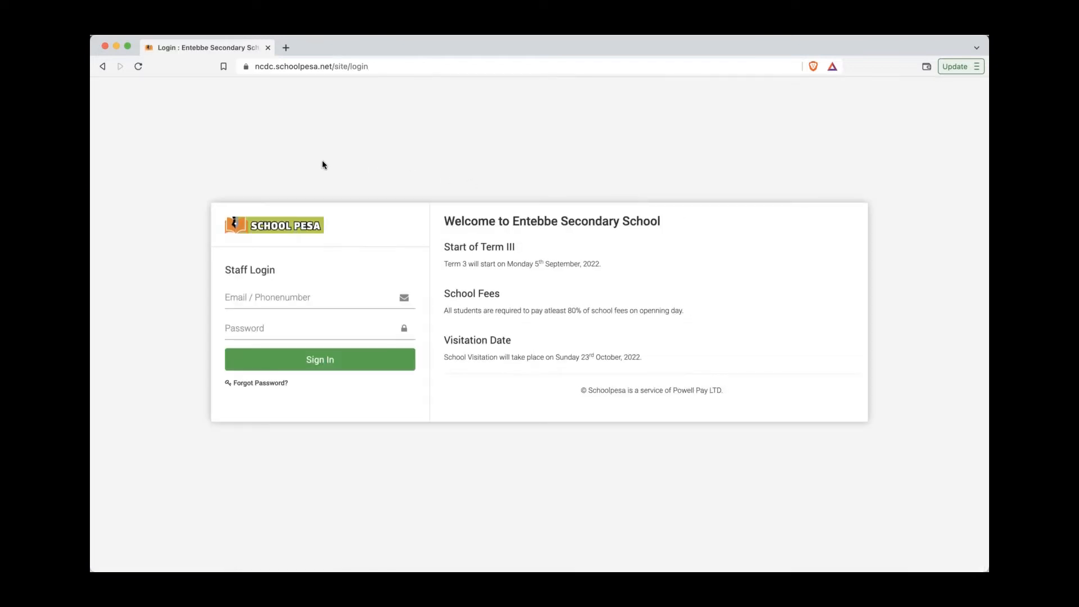
Step: Move the Notes highlight from step 4 to step 5, about teacher login
left_click(84, 236)
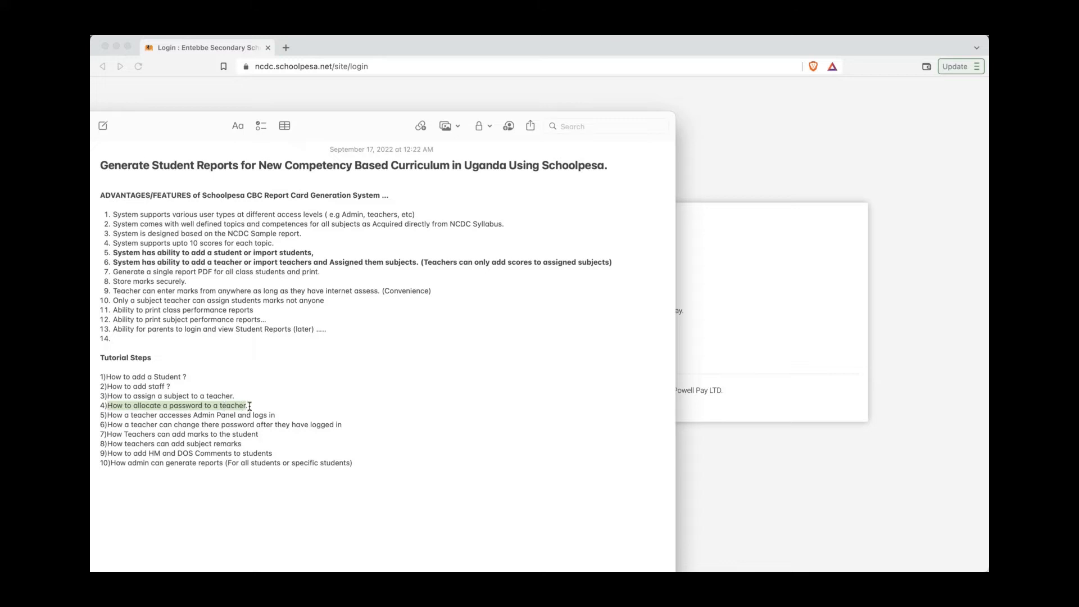
left_click(257, 406)
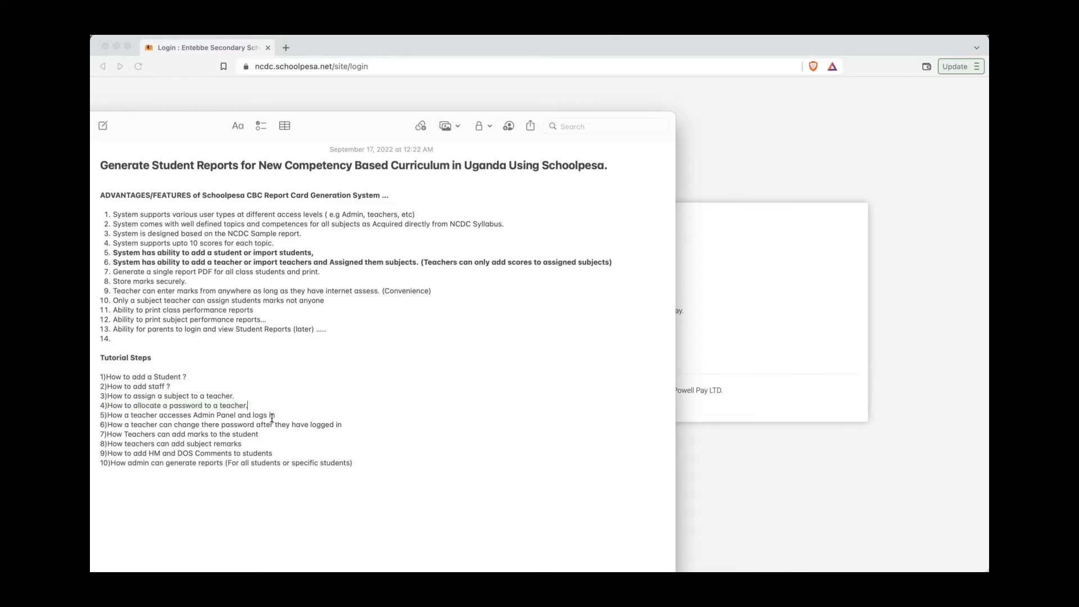
left_click_drag(277, 415, 106, 415)
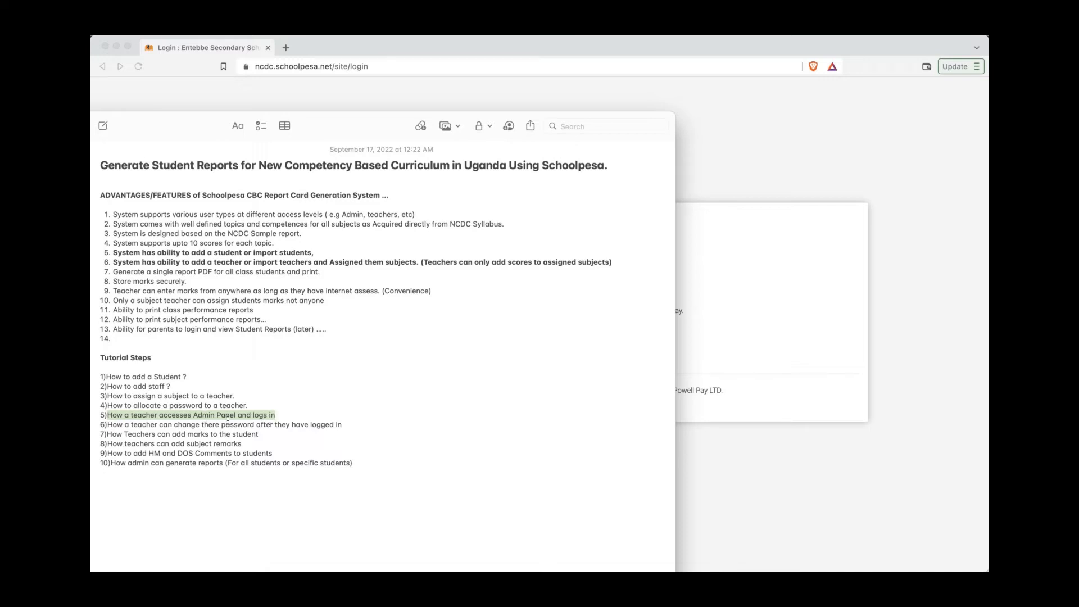
left_click(734, 352)
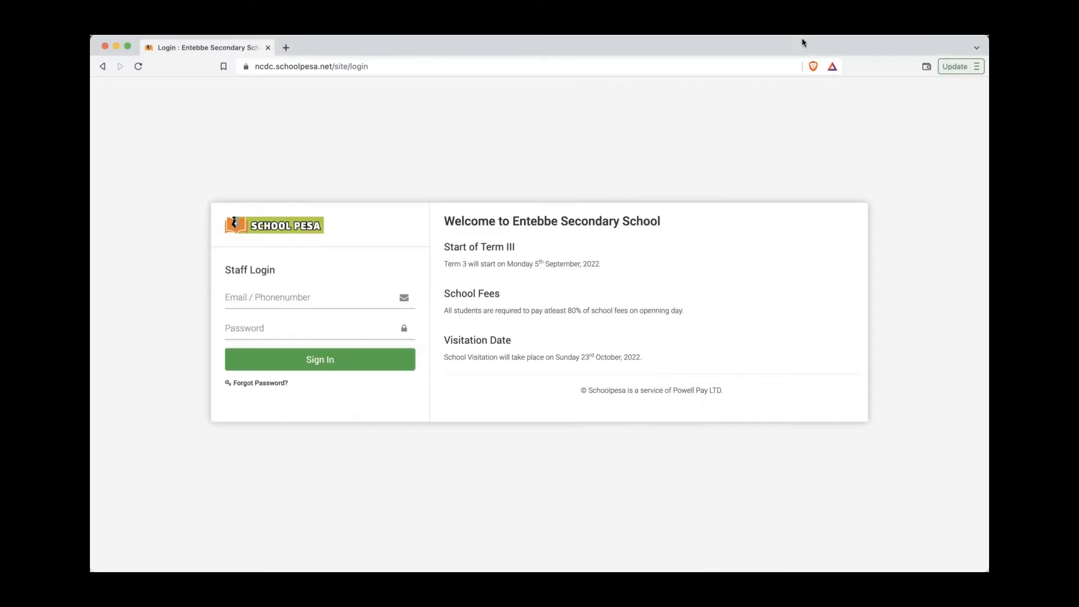
Step: Sign in as the teacher with the copied phone number and the assigned password
left_click(704, 27)
left_click(717, 67)
left_click(332, 291)
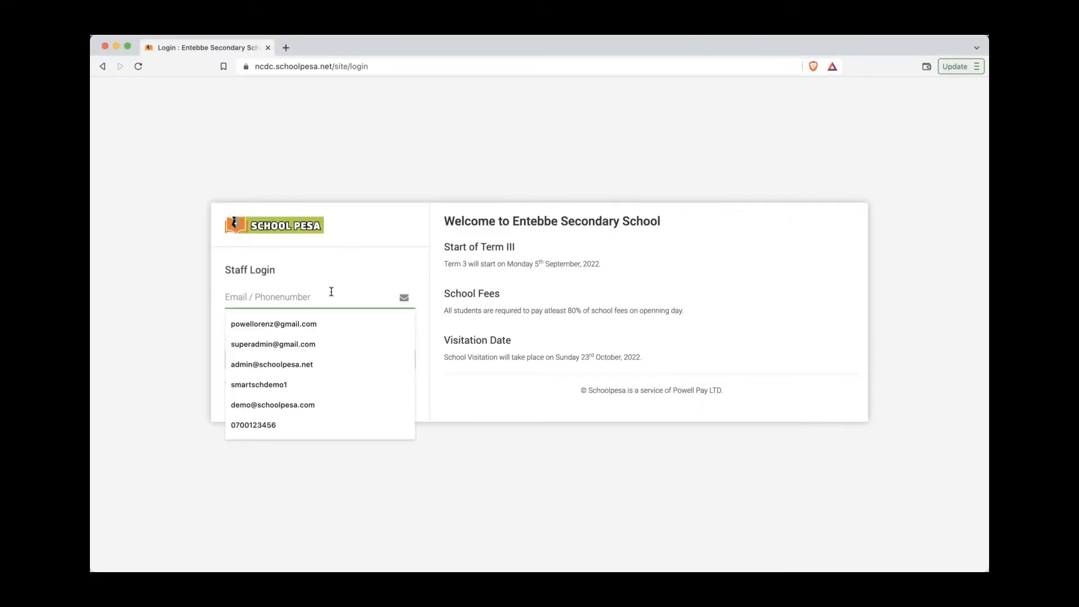
key("super+v")
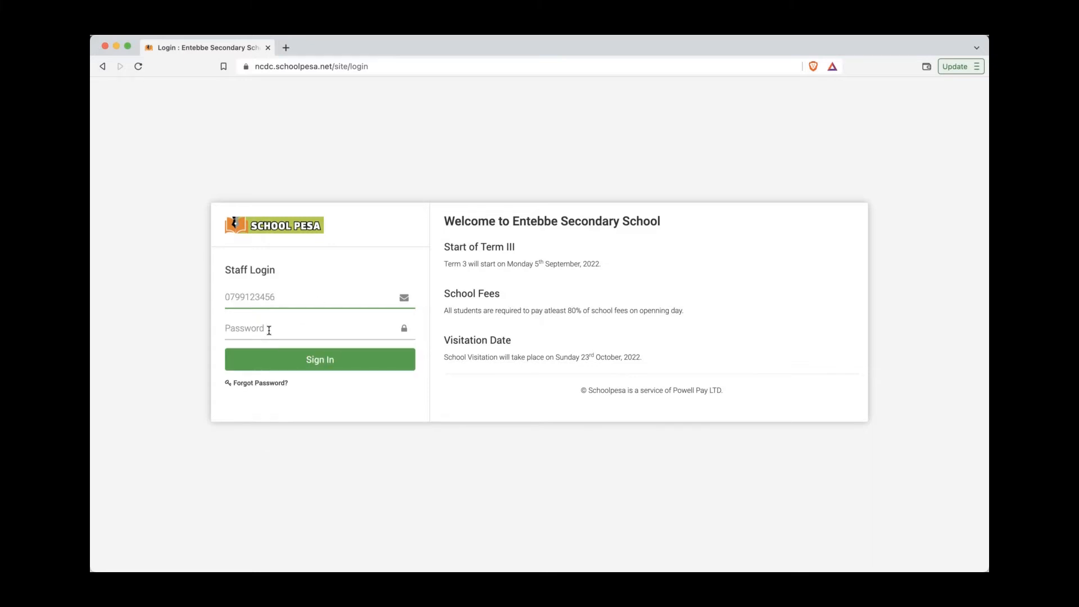
left_click(269, 331)
type("****")
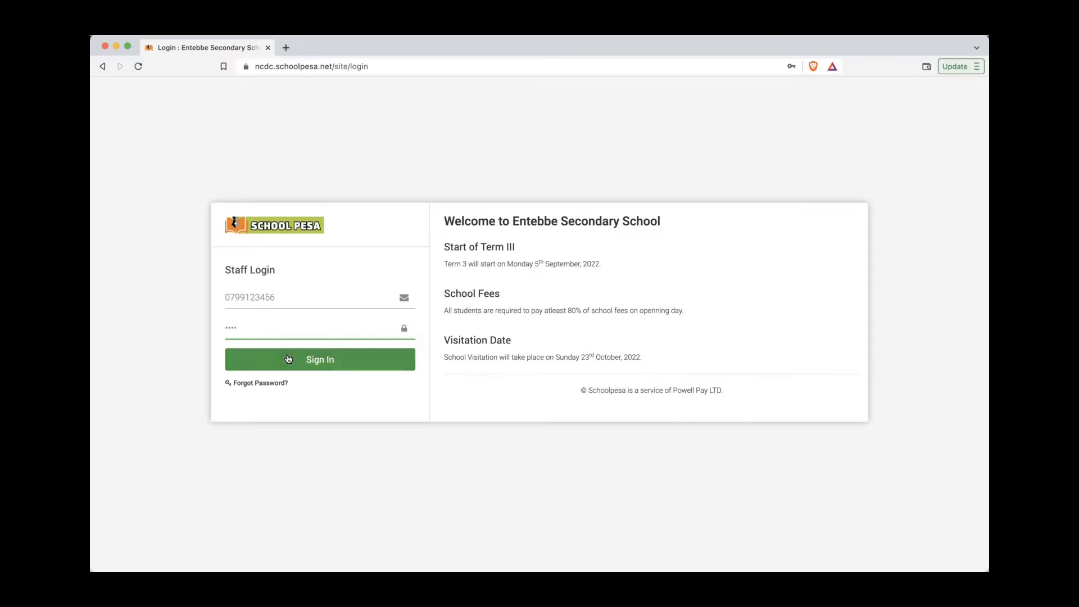
left_click(292, 358)
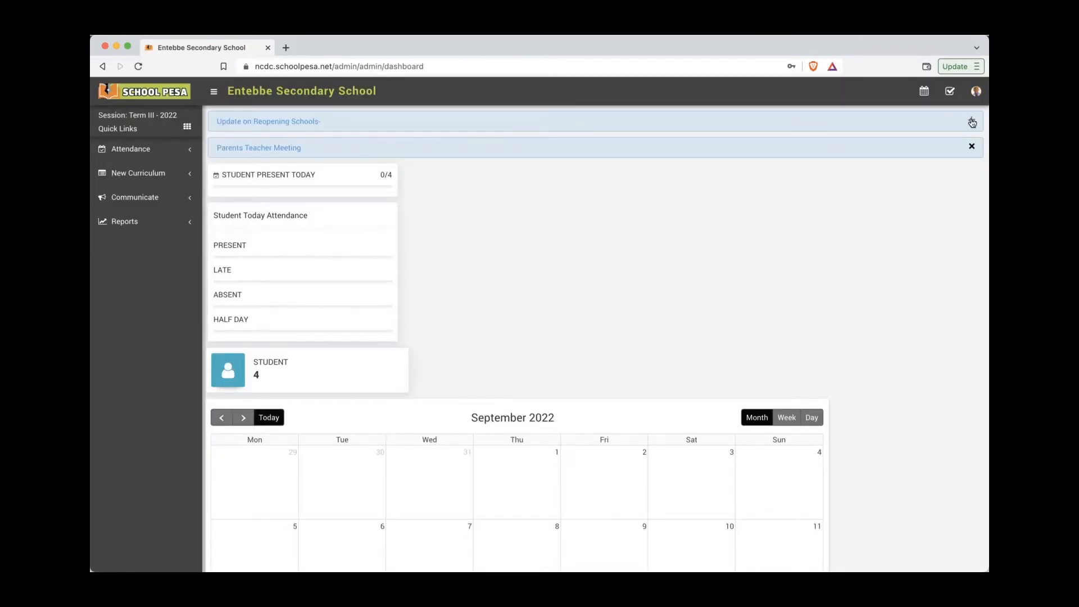
Step: Dismiss both notice banners and expand the attendance, New Curriculum, communication and reports menus
left_click(972, 120)
left_click(972, 120)
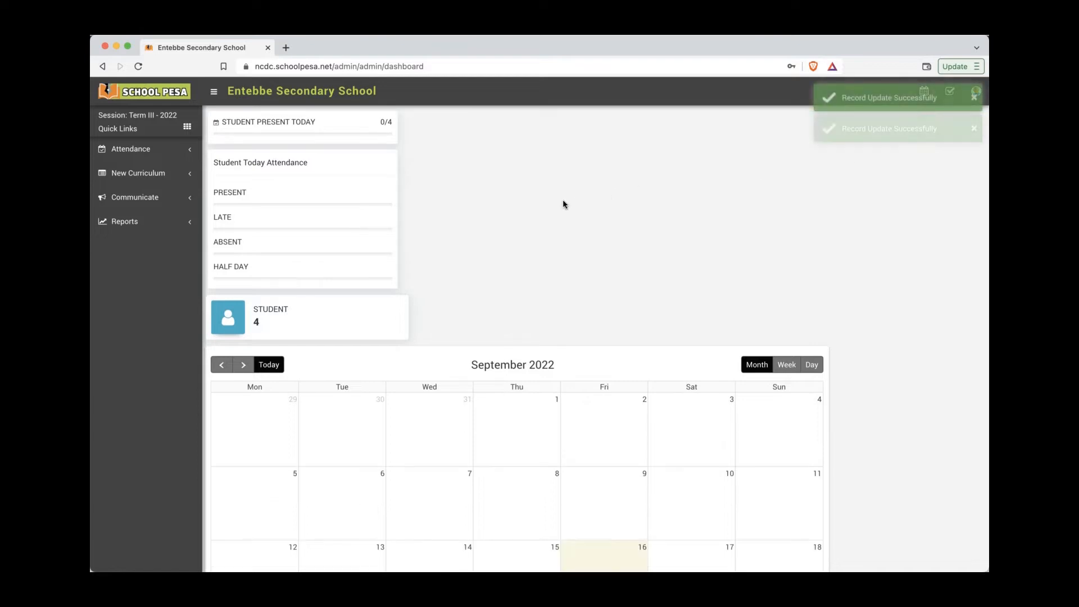
left_click(158, 157)
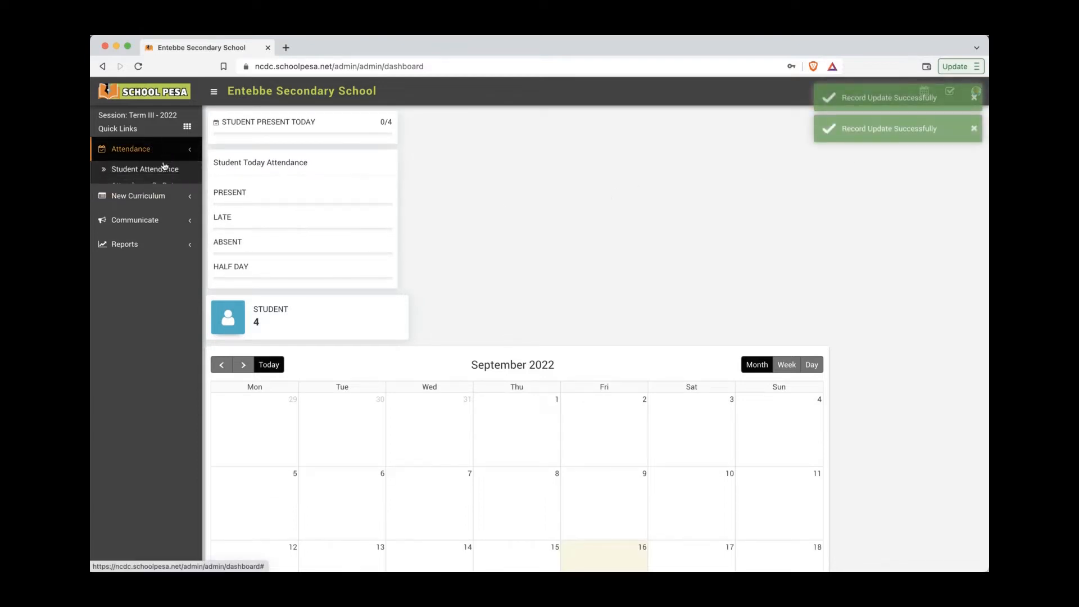
left_click(151, 225)
left_click(152, 241)
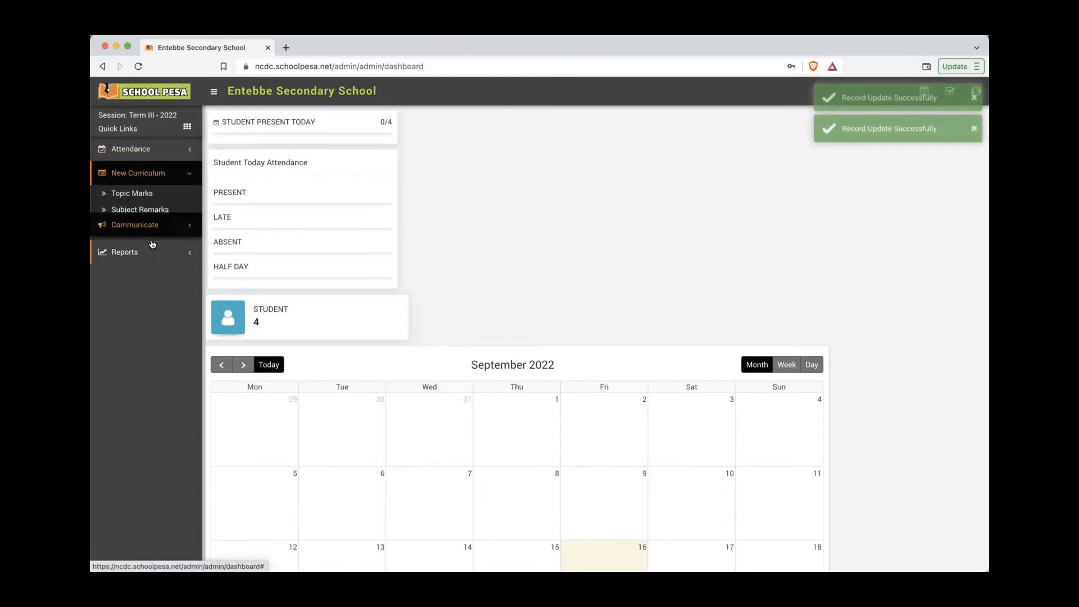
left_click(151, 243)
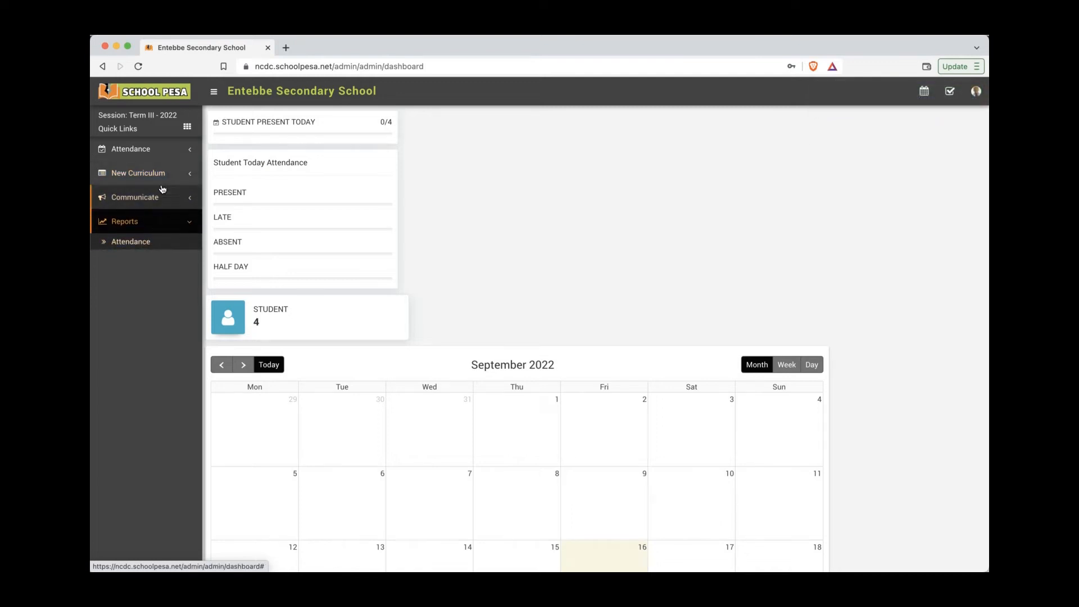
left_click(167, 157)
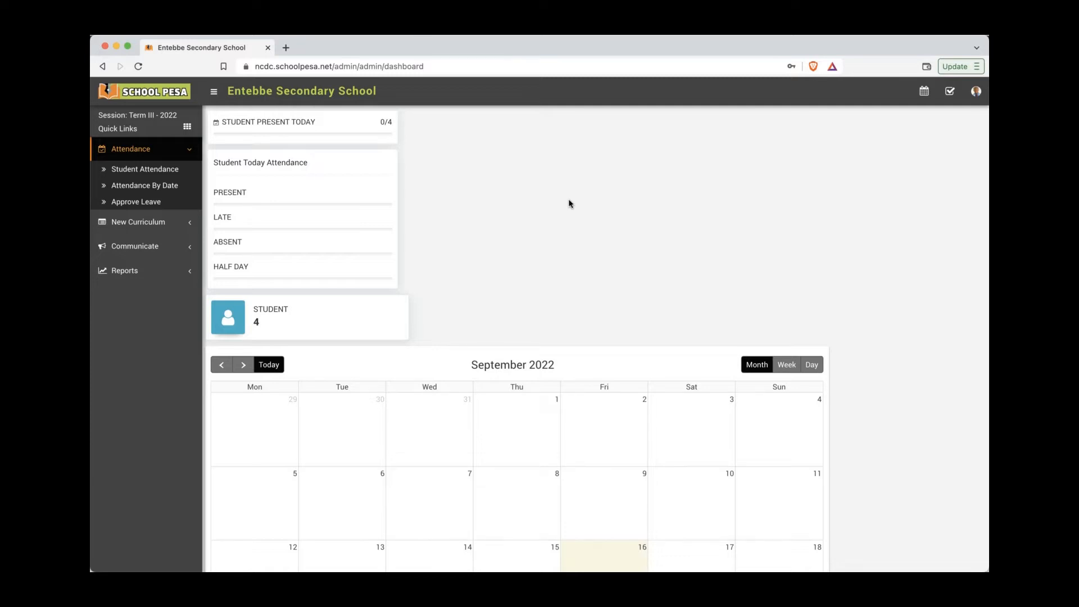
Step: Check the teacher's account menu and highlight tutorial step 6 on changing the password
left_click(976, 91)
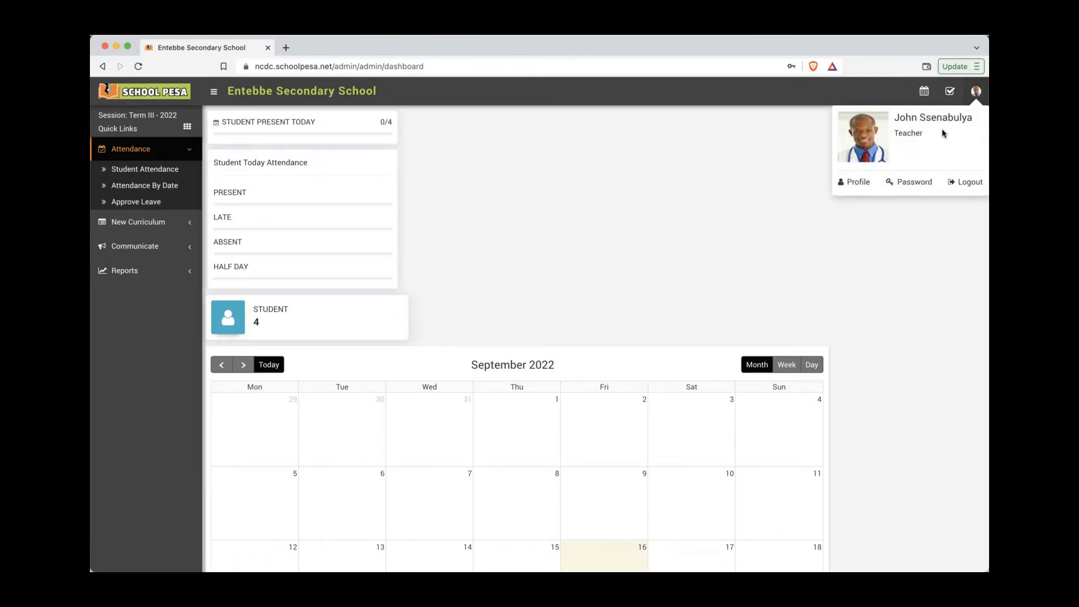
left_click(978, 92)
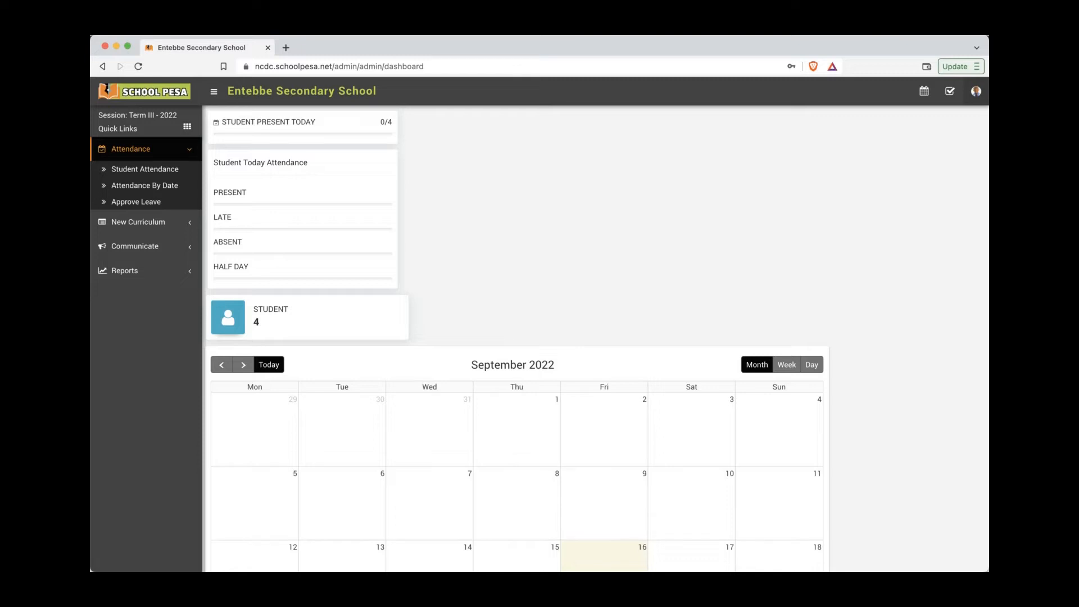
key("super+Tab")
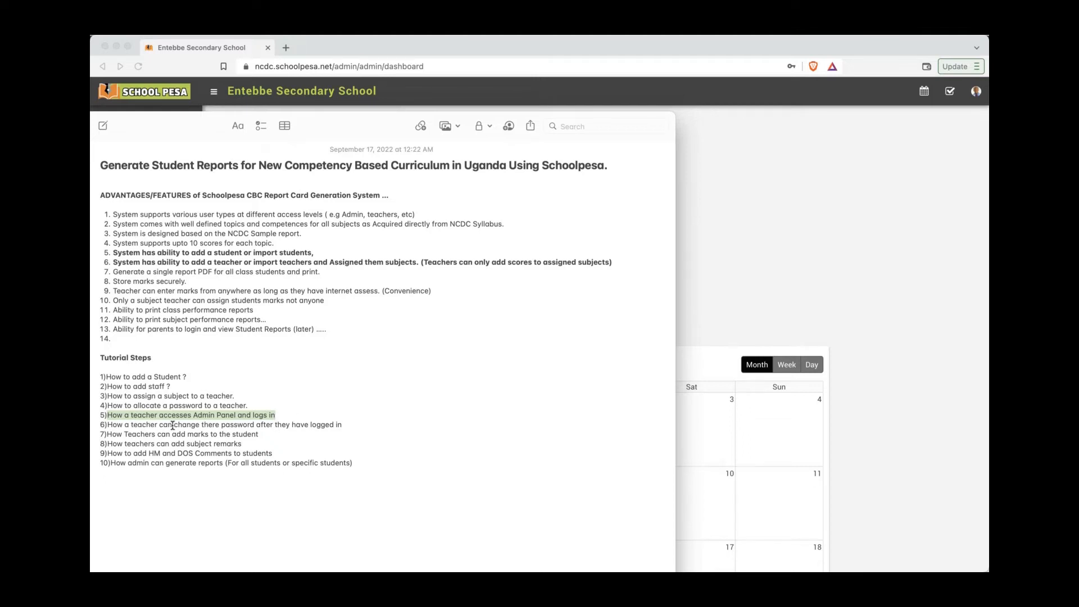
left_click_drag(117, 425, 346, 426)
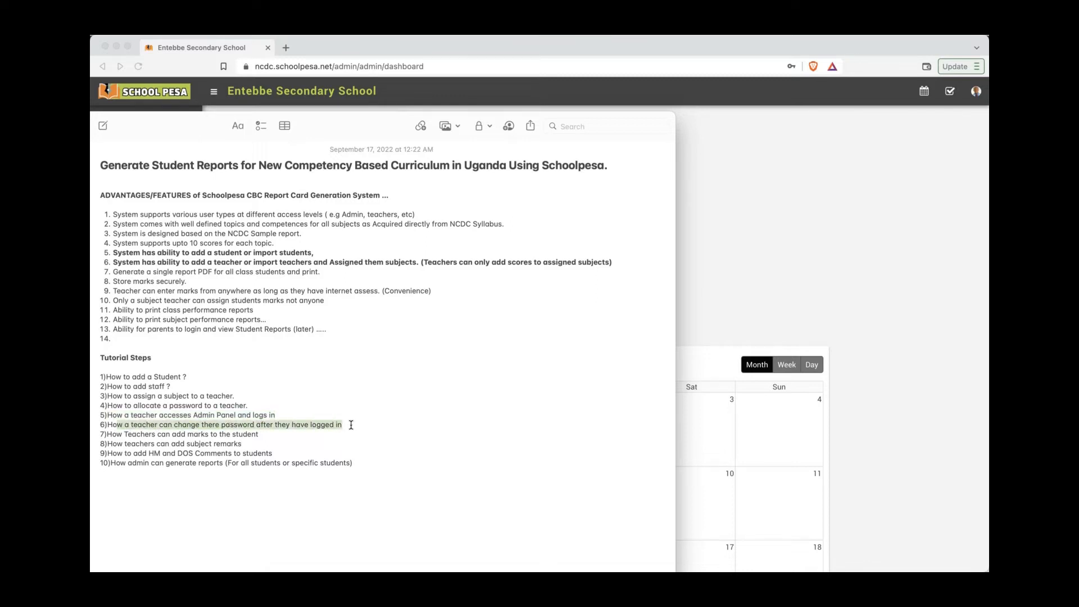
left_click(868, 212)
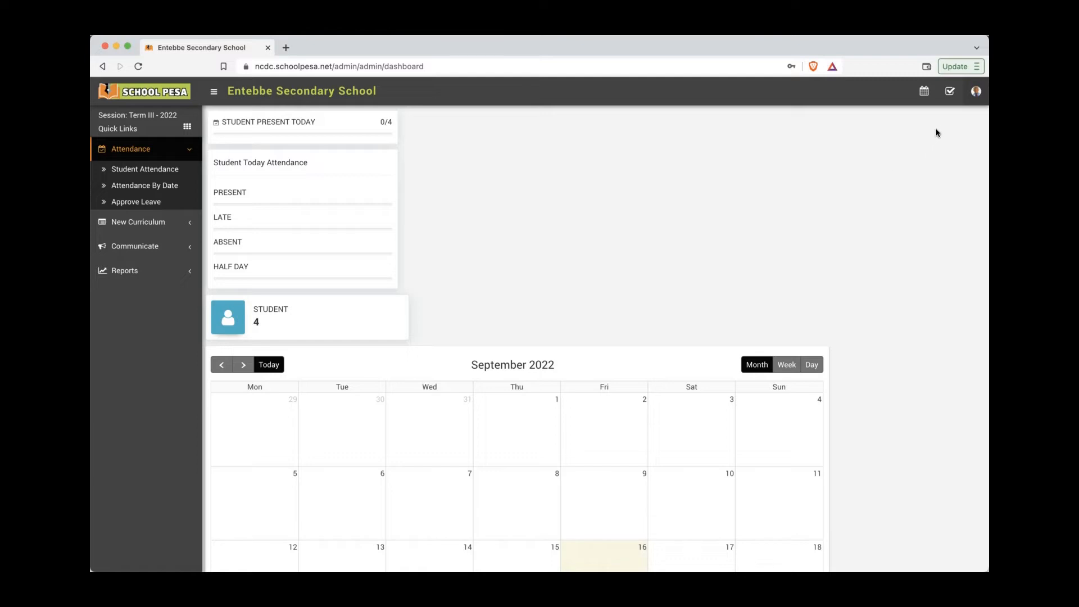
Step: Replace the teacher's current password with a new, confirmed one on the Password page
left_click(974, 94)
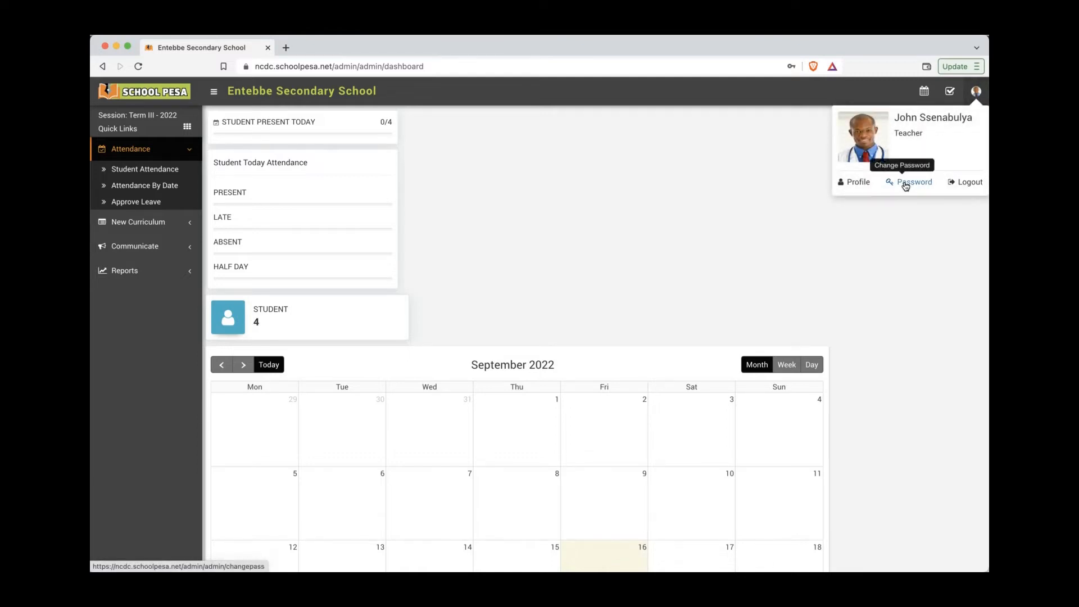
left_click(906, 182)
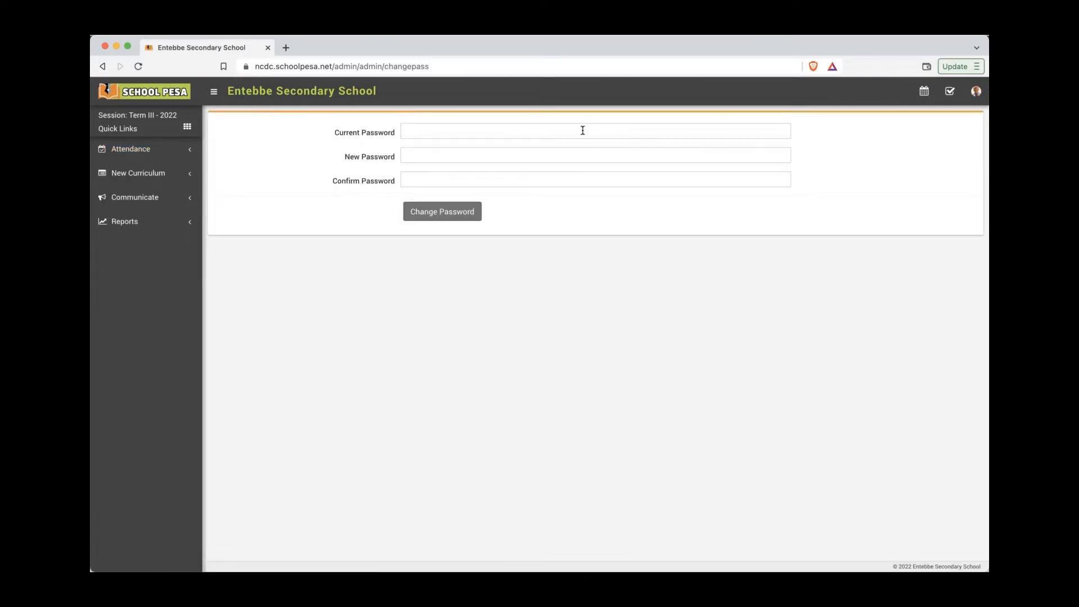
left_click(582, 132)
type("****")
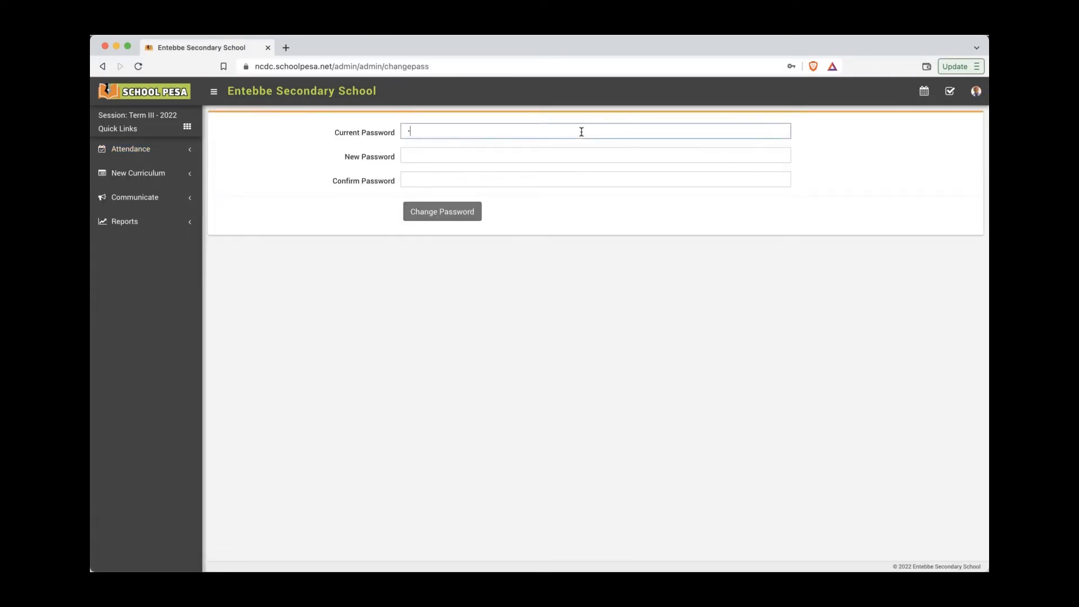
left_click(567, 158)
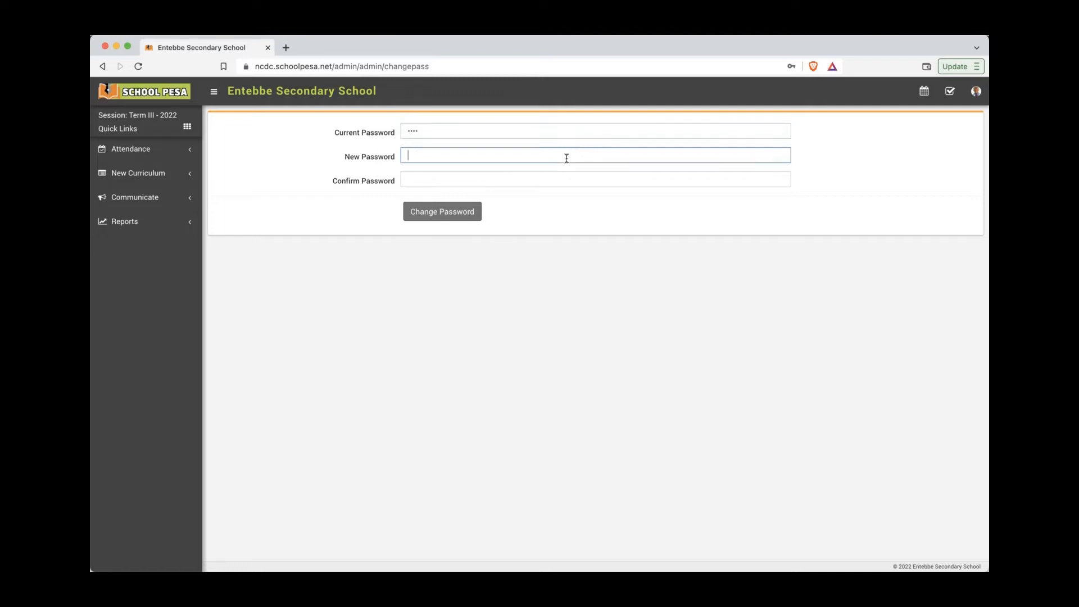
type("*******")
left_click(557, 180)
type("****")
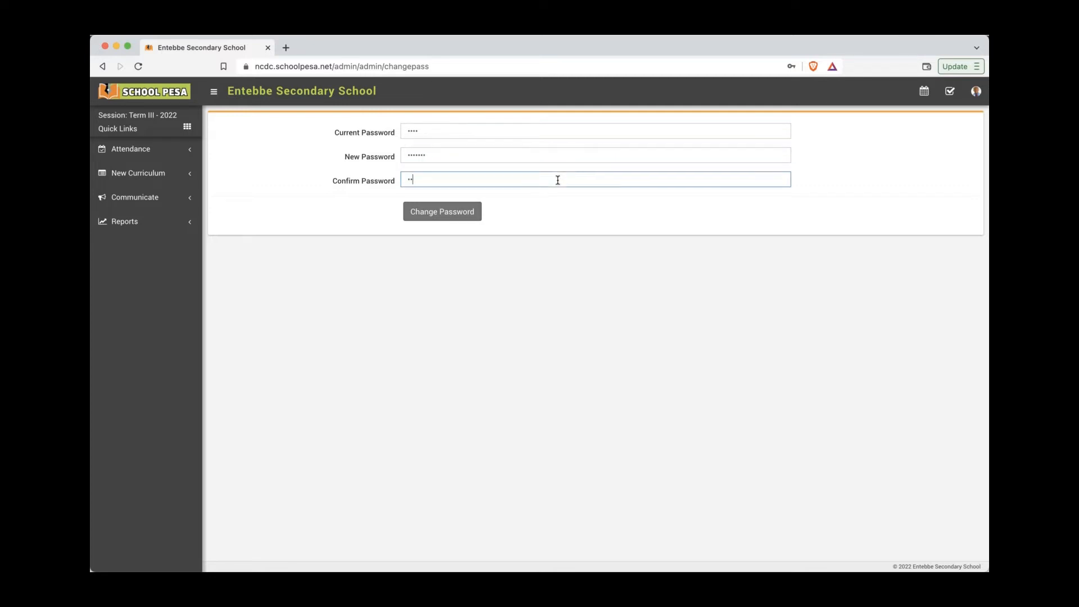
type("***")
left_click(465, 212)
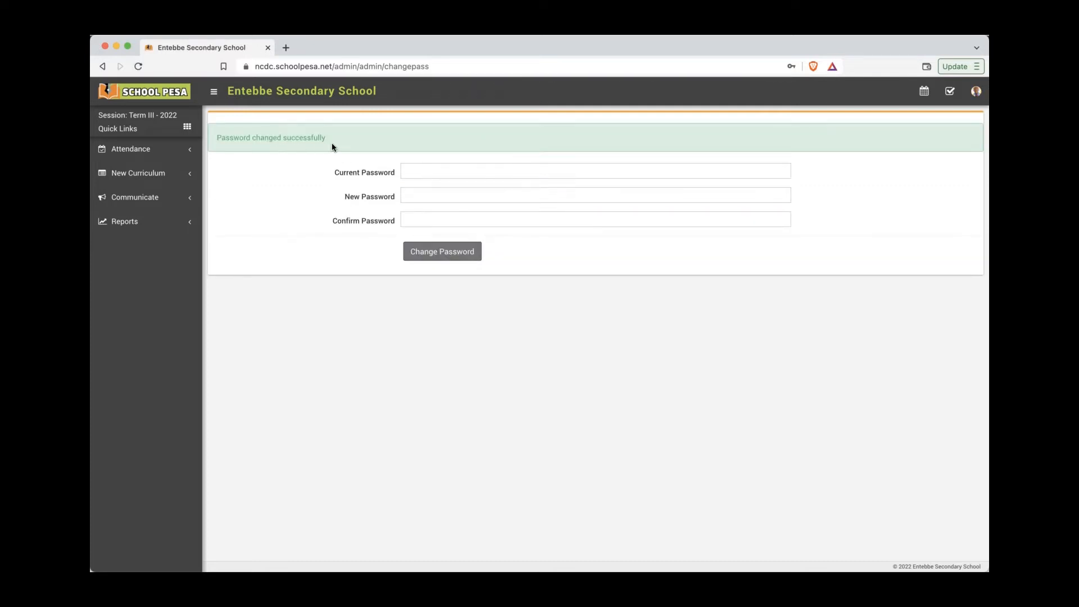
left_click(976, 92)
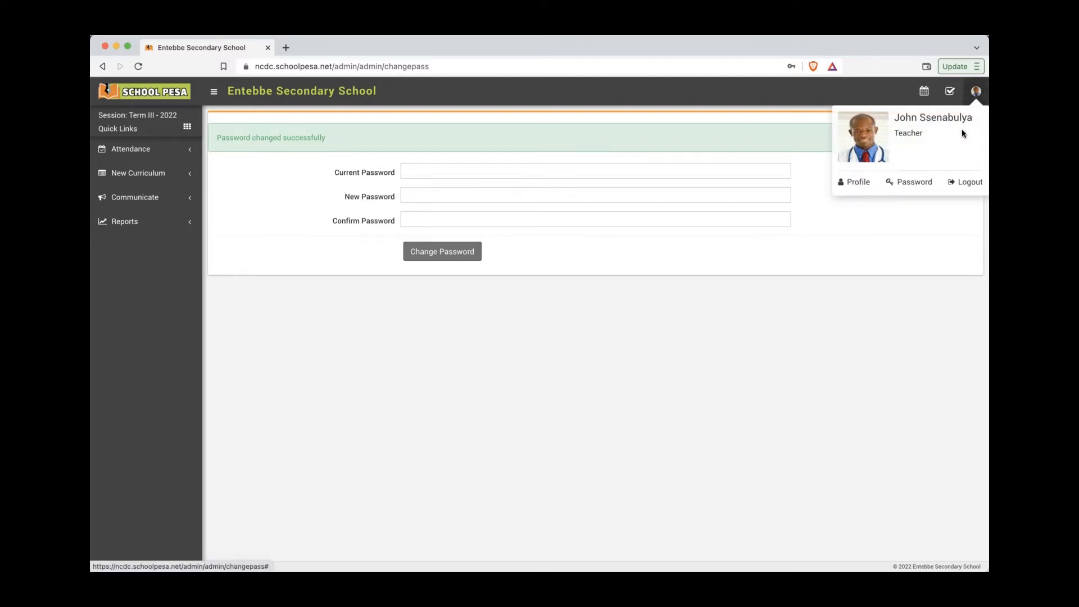
Step: Log out of the teacher account, then retry staff sign-in with the saved phone number and password
left_click(961, 184)
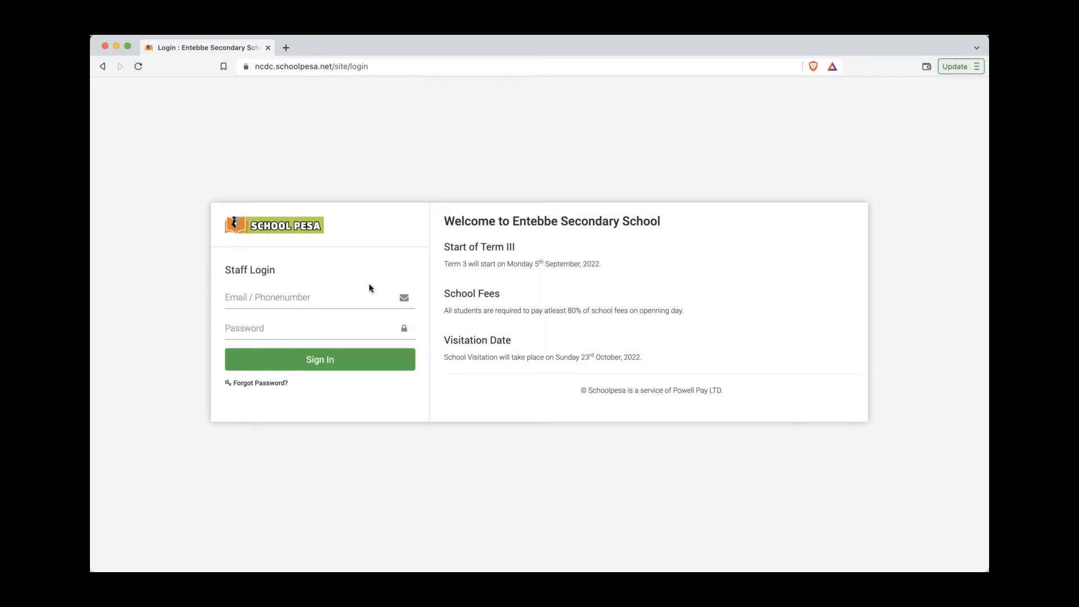
left_click(346, 294)
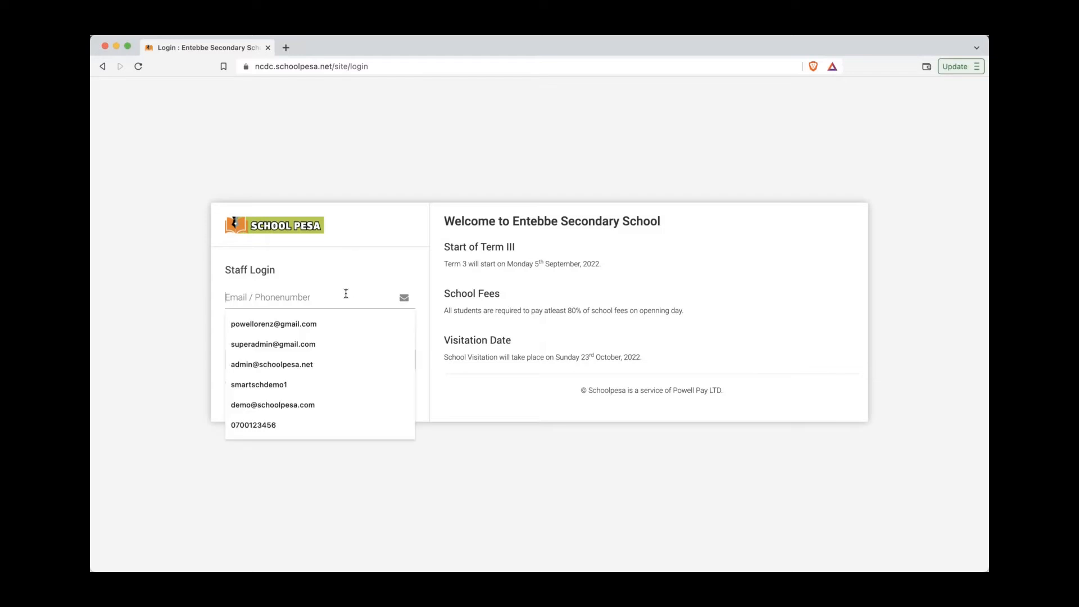
key("cmd+v")
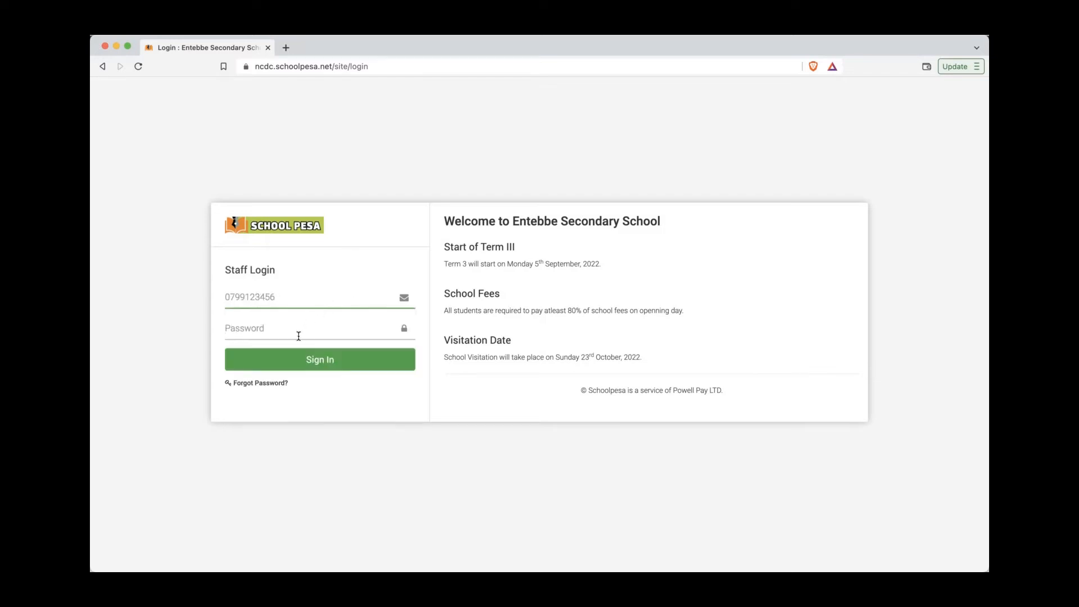
left_click(299, 335)
type("••••")
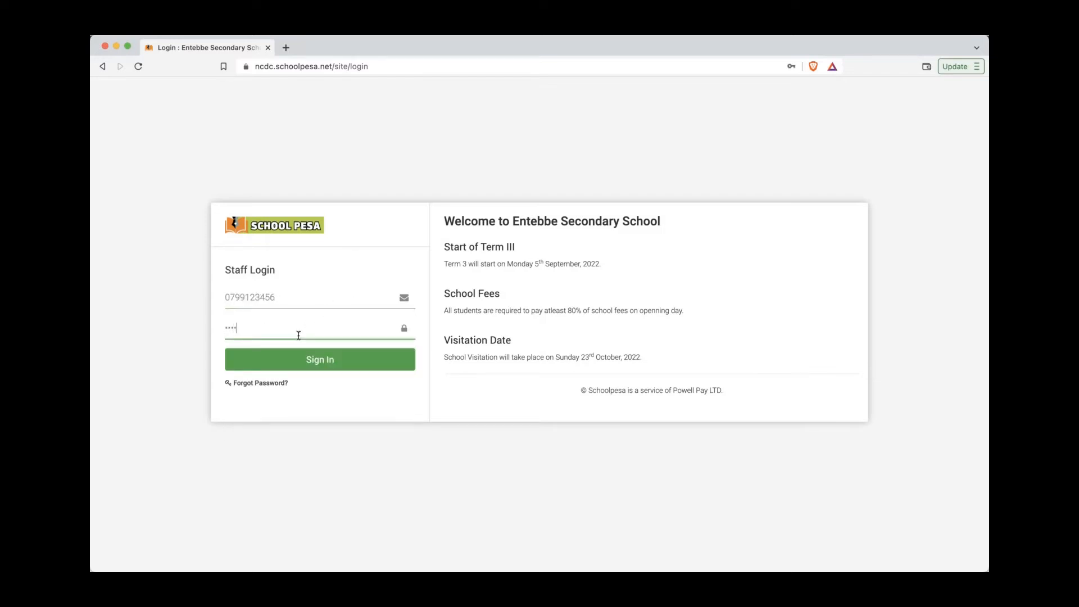
left_click(297, 357)
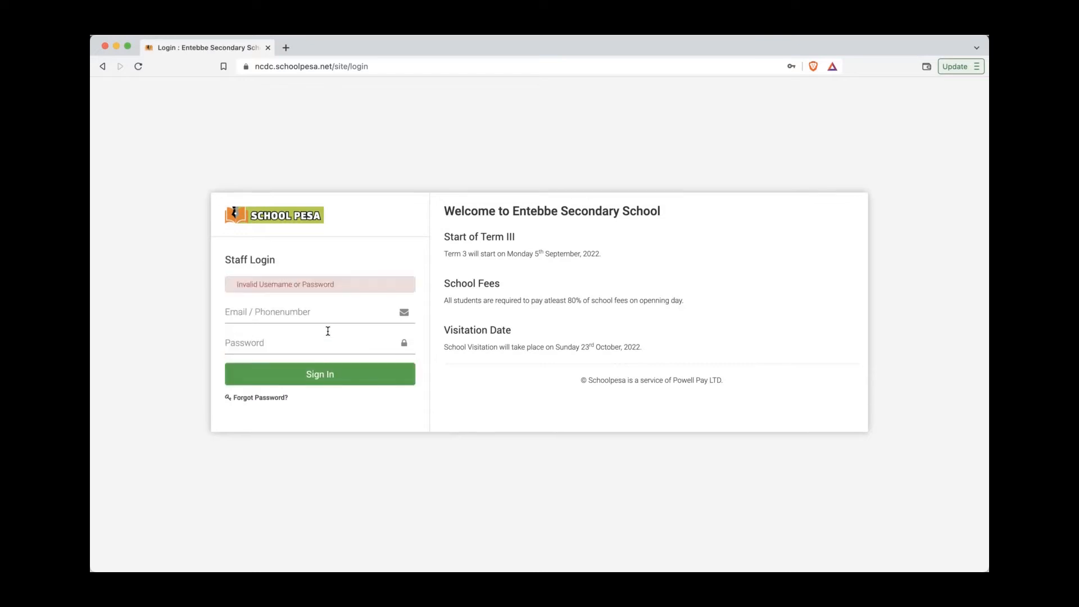
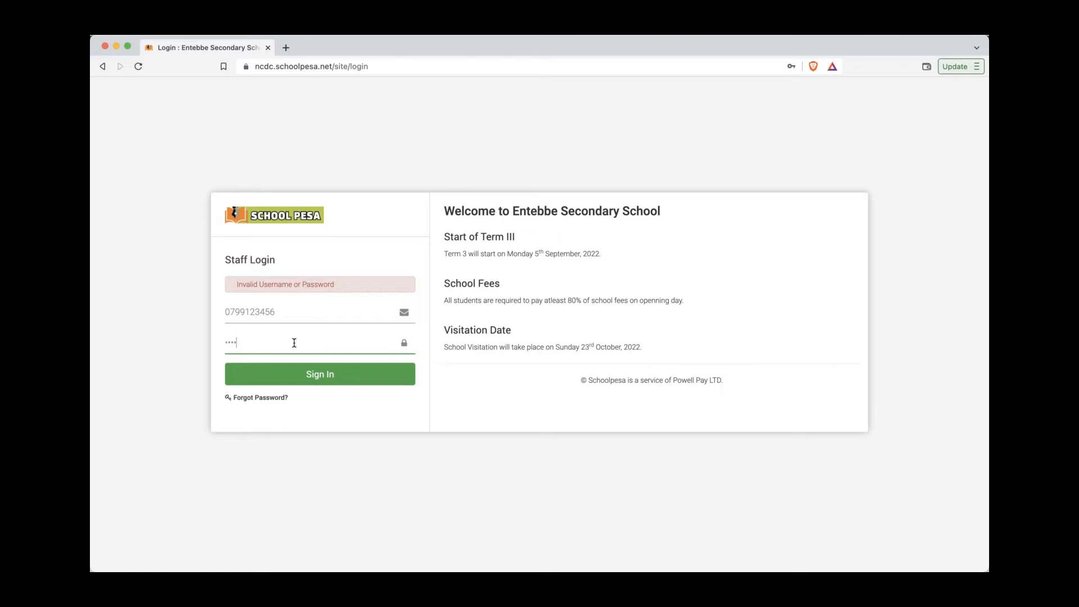
Step: Finish the password and sign in to the Entebbe Secondary School dashboard, then bring up the tutorial notes
type("••")
left_click(292, 366)
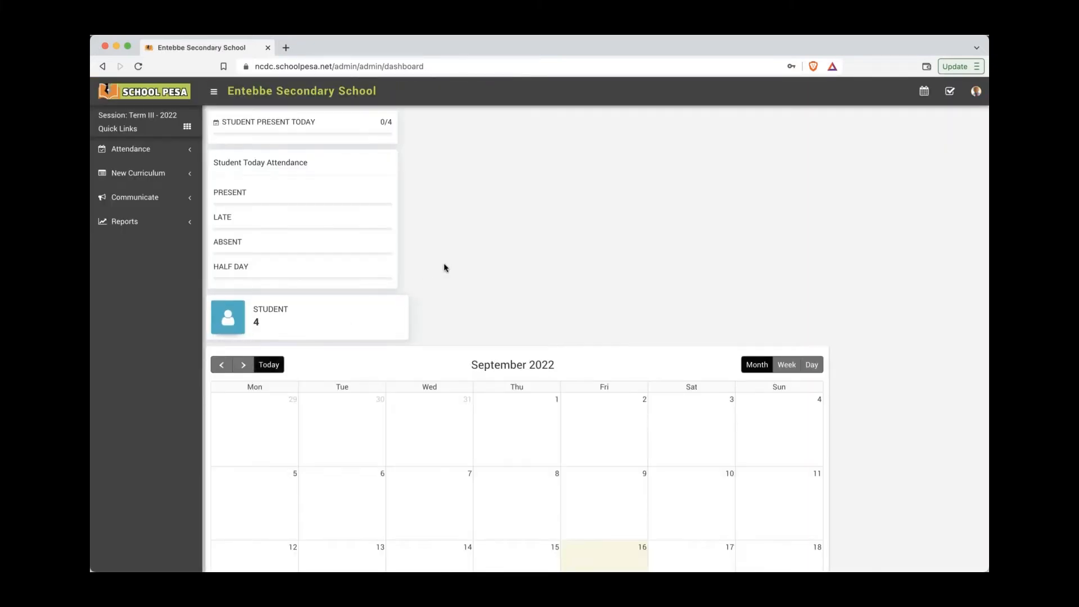
key("super+Tab")
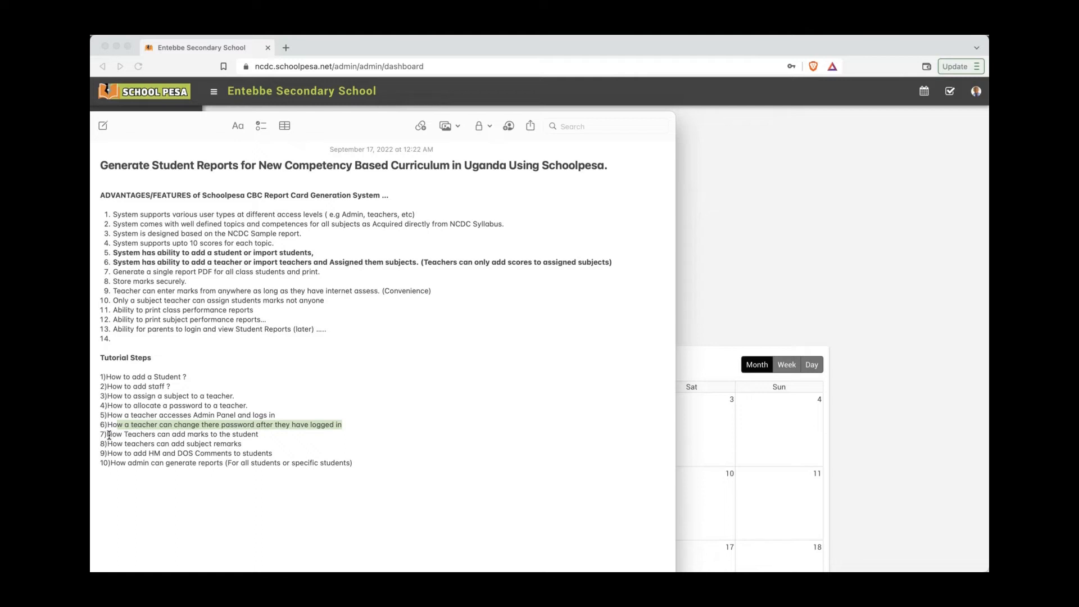
left_click_drag(109, 435, 263, 435)
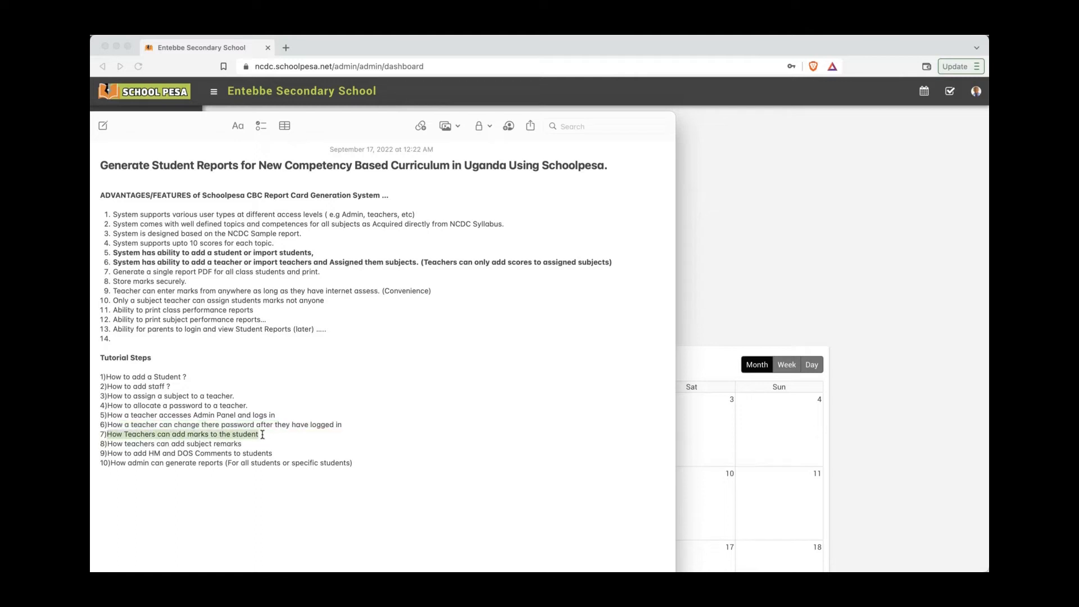
left_click(722, 305)
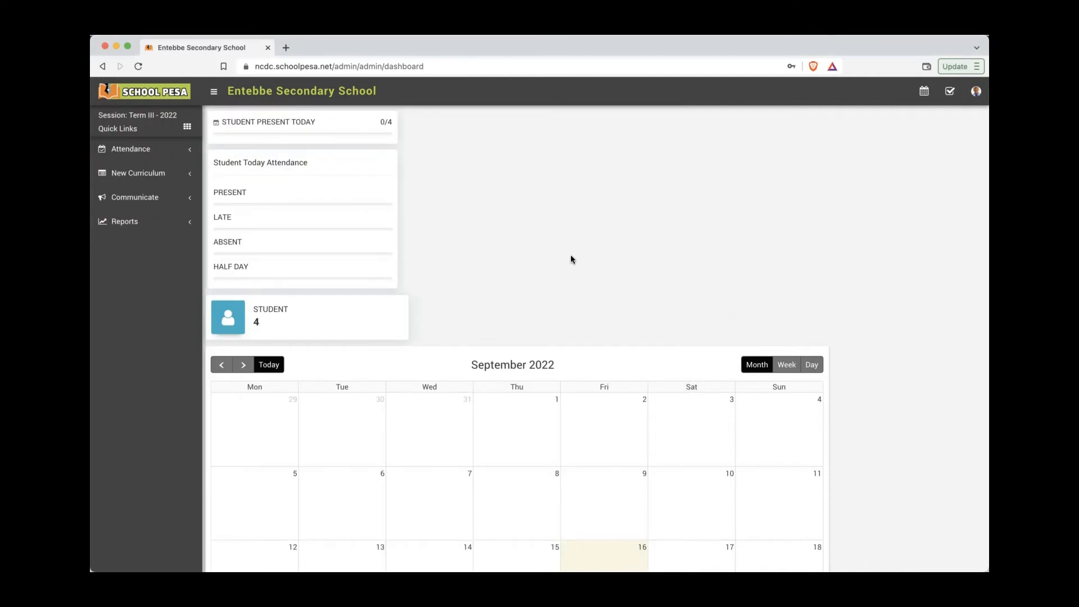
Step: Open New Curriculum > Topic Marks and set class Senior Two (S.2), section A
left_click(176, 182)
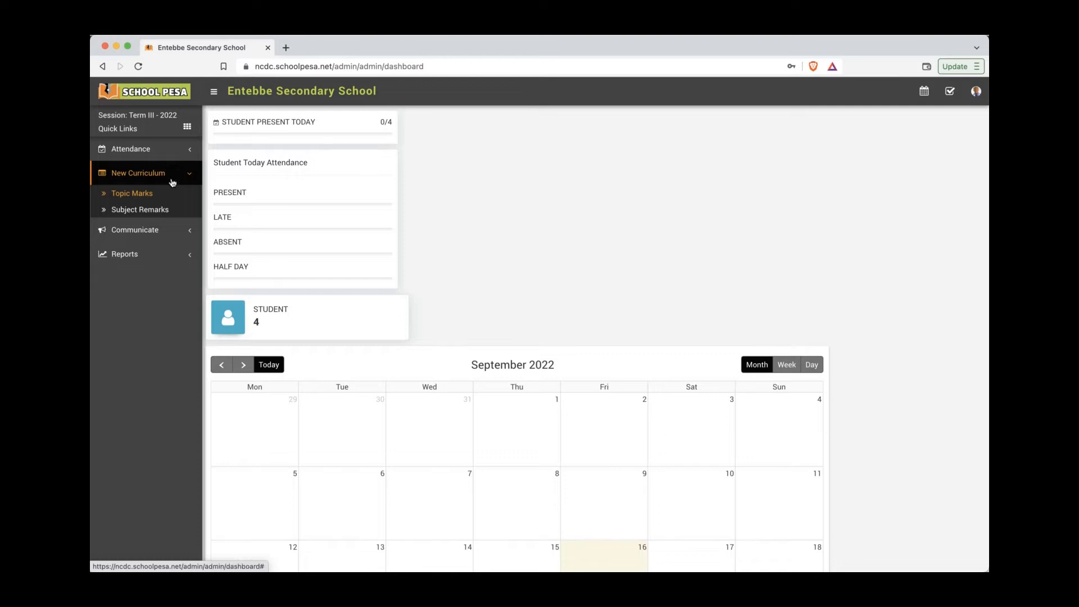
left_click(160, 195)
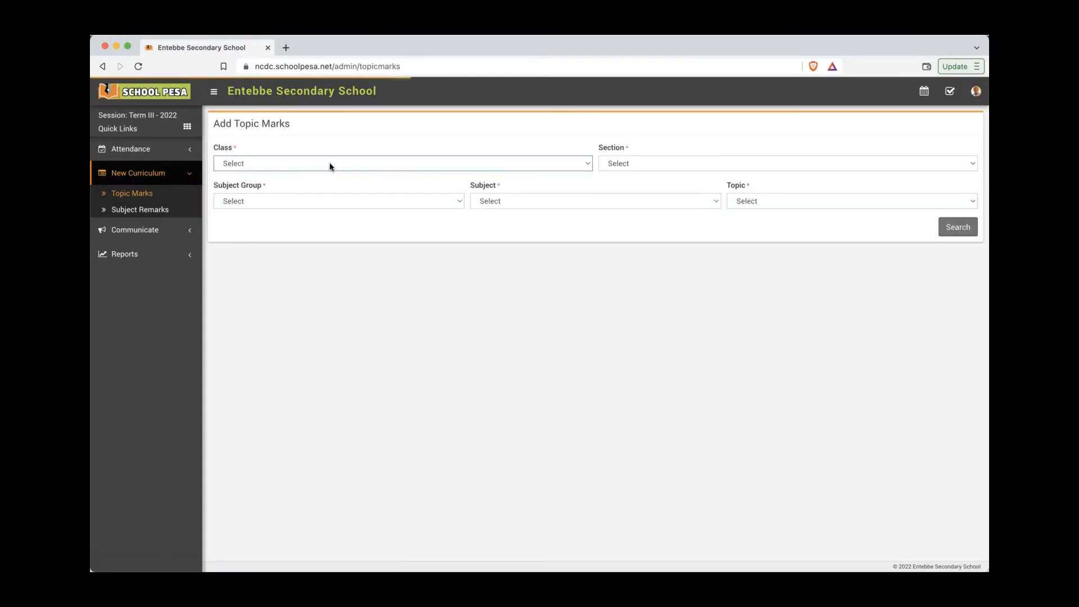
left_click(340, 162)
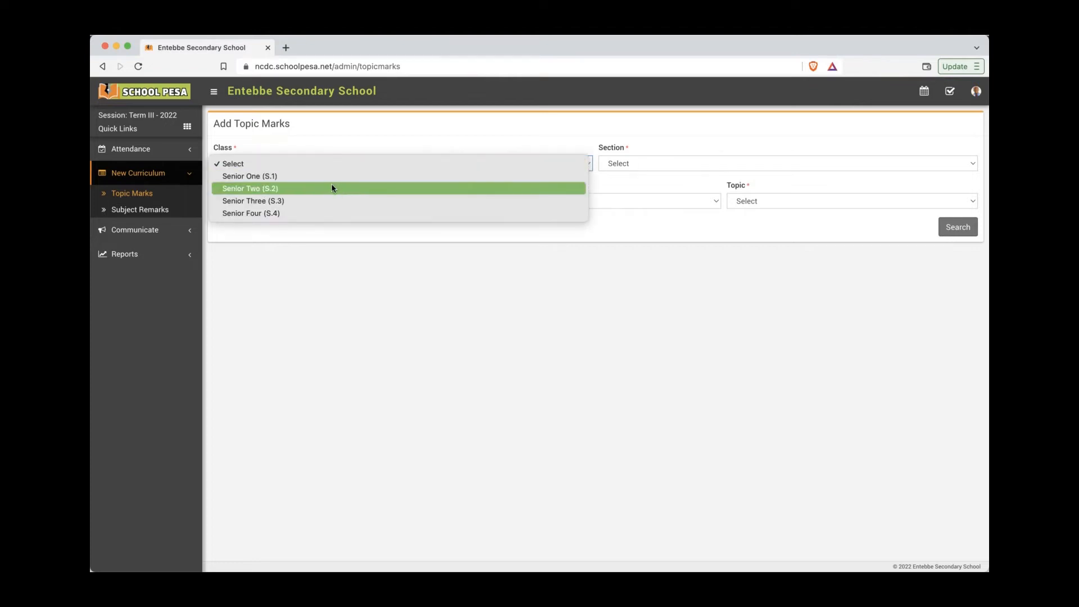
left_click(330, 187)
left_click(653, 160)
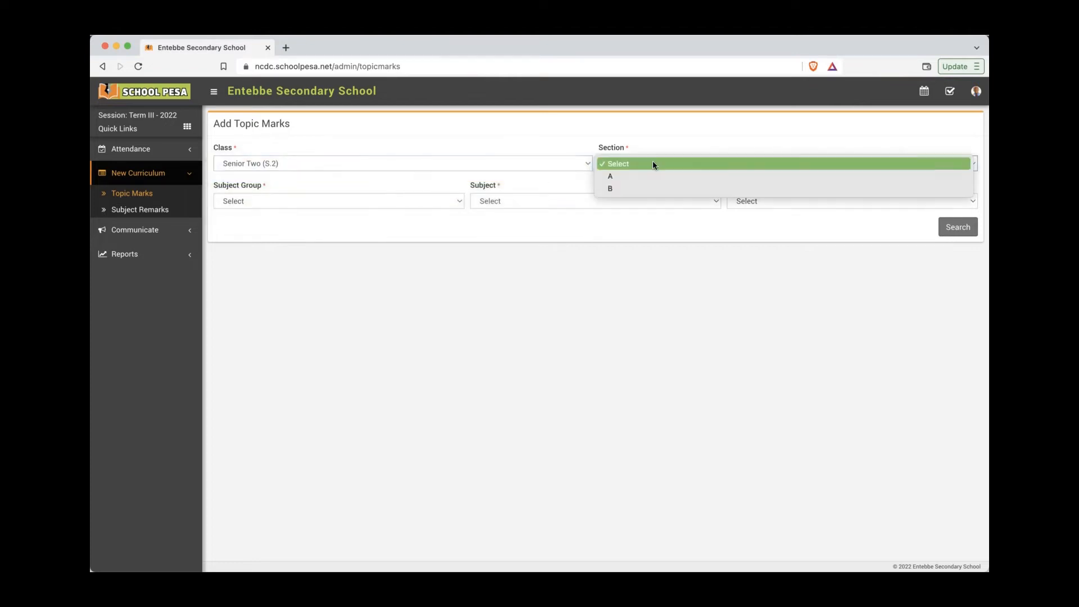
left_click(650, 175)
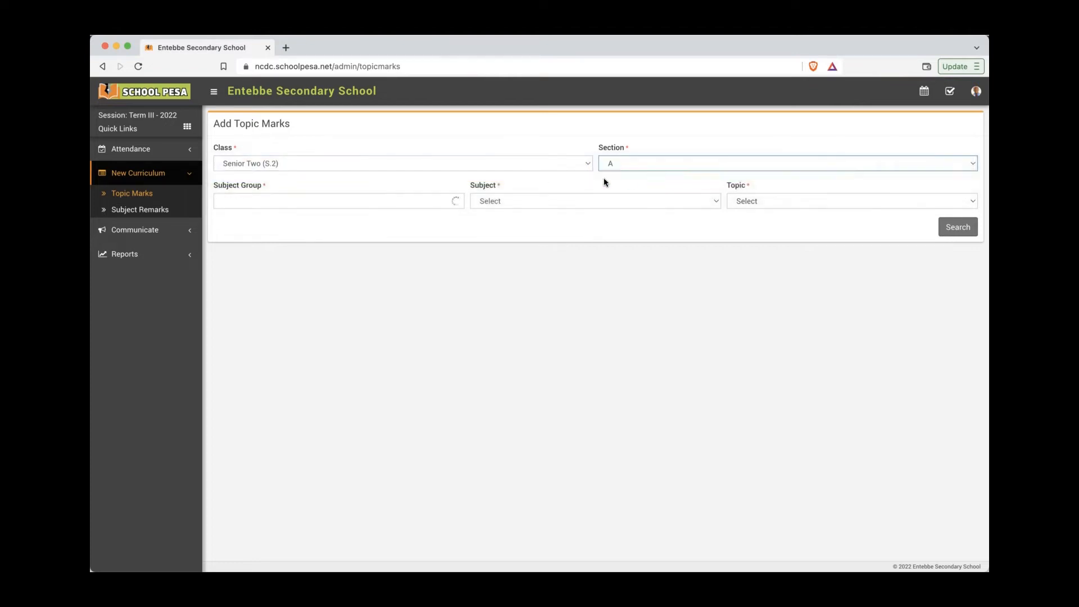
Step: Choose Senior Two Subjects, Chemistry and topic Acids and alkalis, and load the students' marks
left_click(434, 201)
left_click(433, 216)
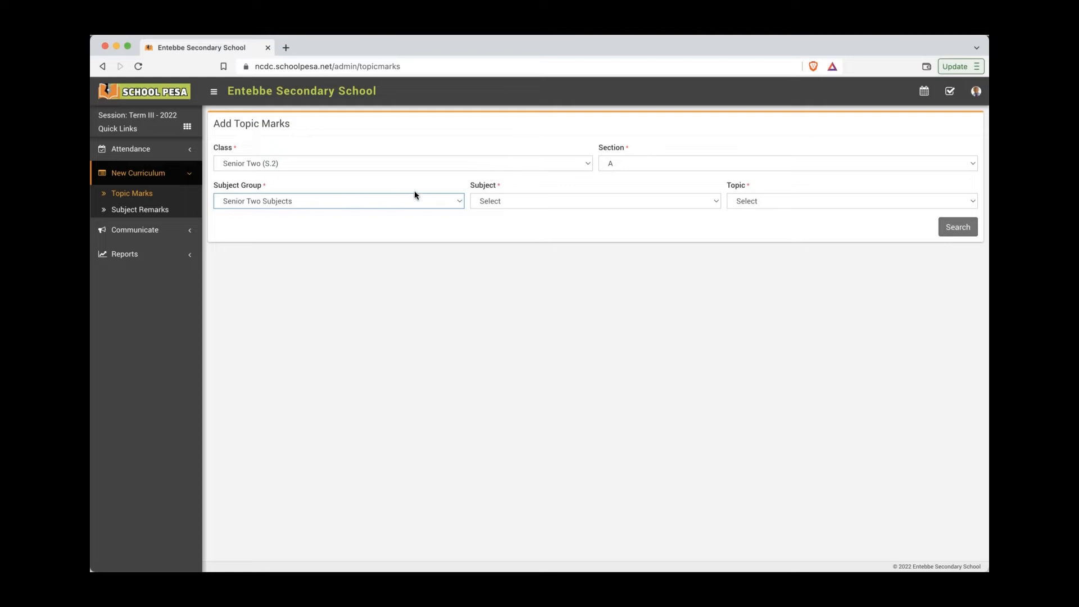
left_click(502, 201)
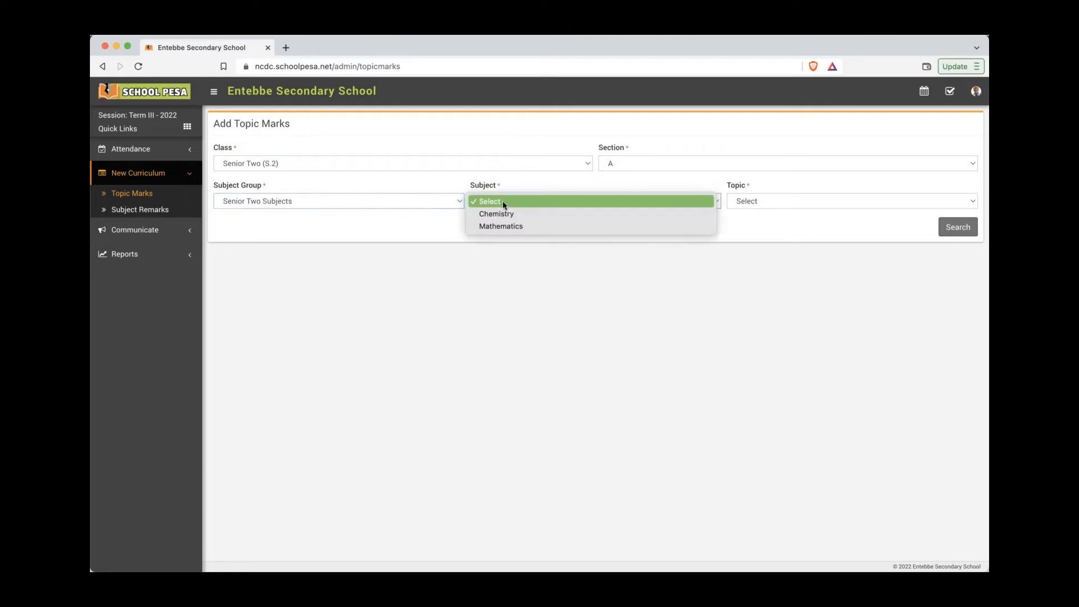
left_click(558, 216)
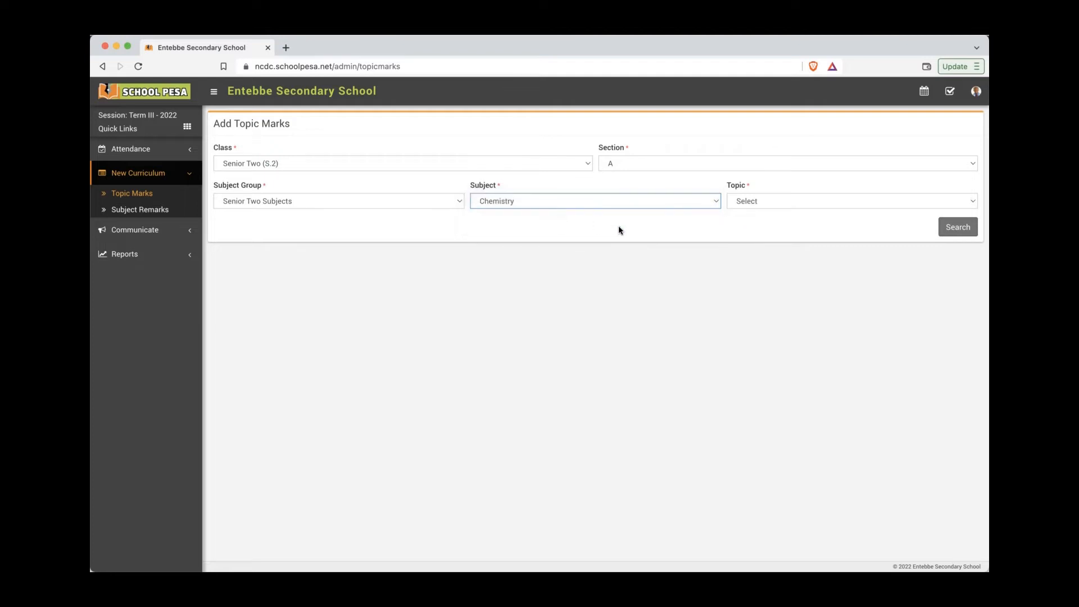
left_click(742, 204)
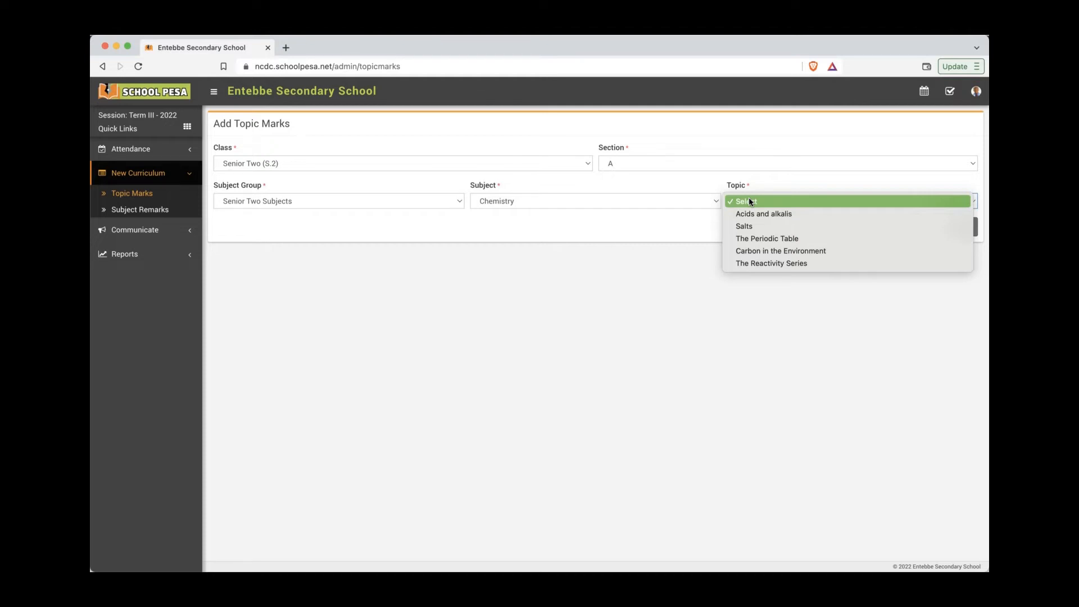
left_click(788, 215)
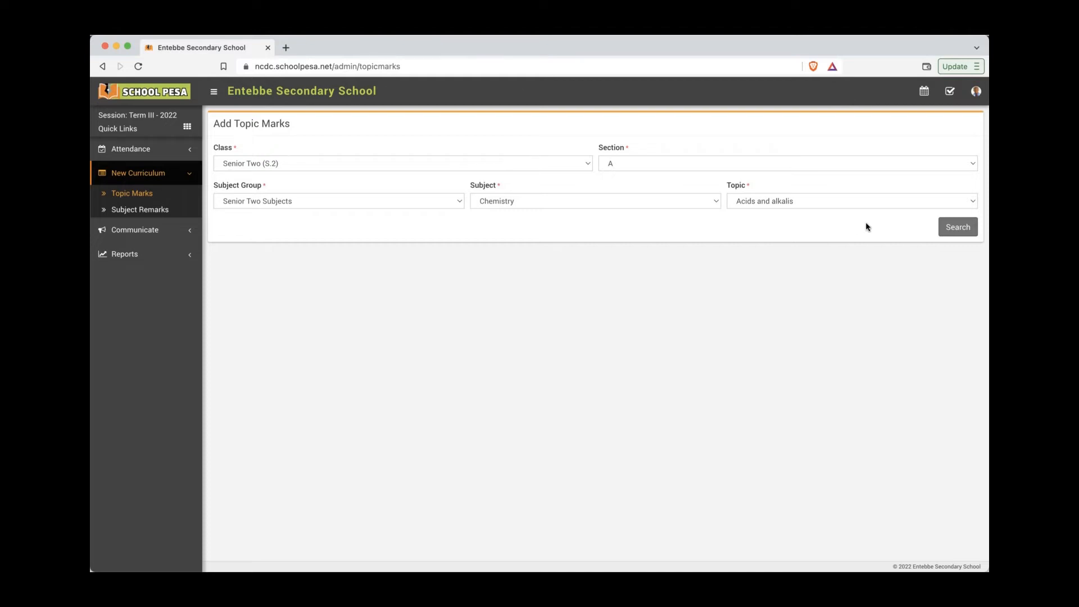
left_click(949, 228)
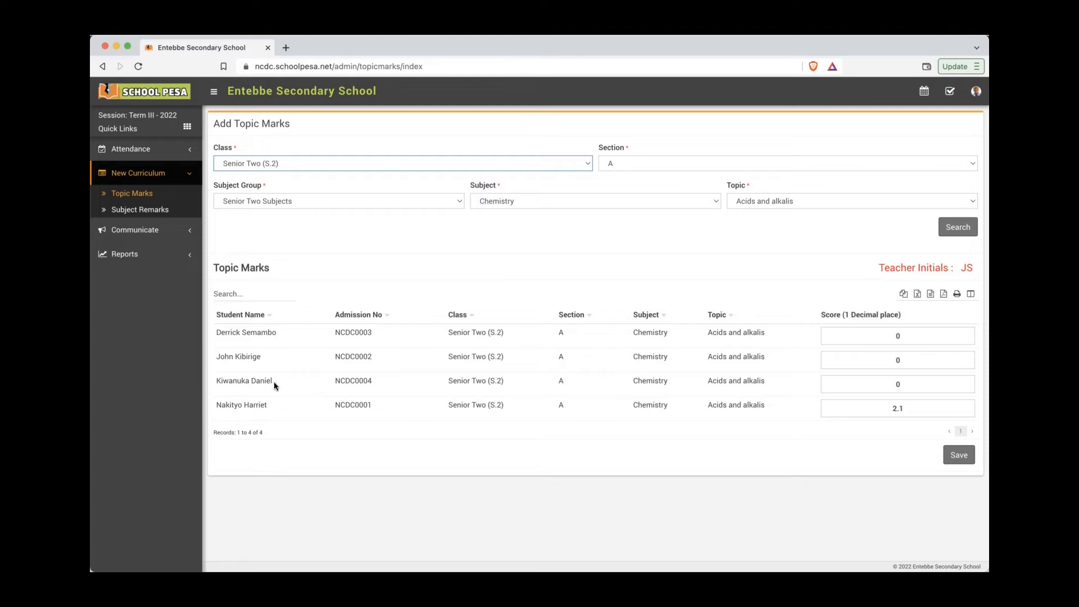
Step: Change the third student's Acids and alkalis score to 2.3 and save the marks
left_click_drag(274, 385, 223, 385)
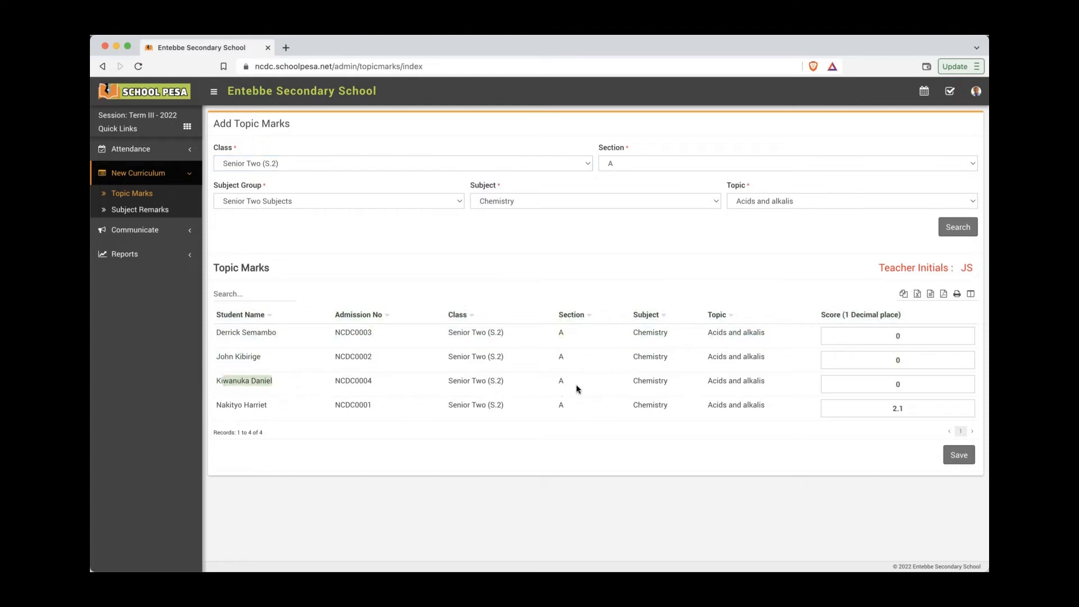
left_click(901, 388)
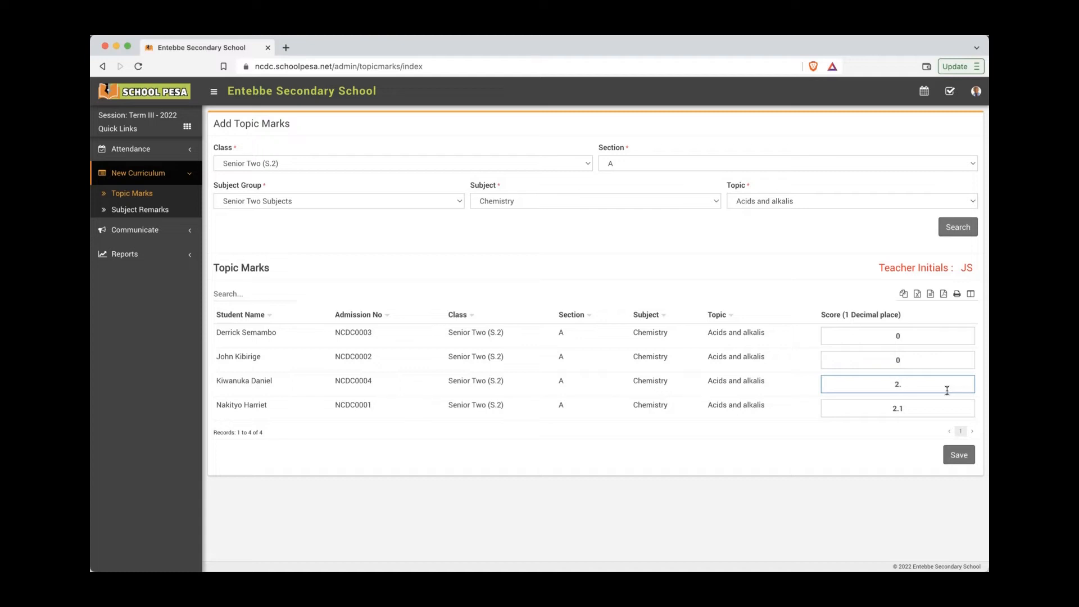
type("3")
left_click(750, 278)
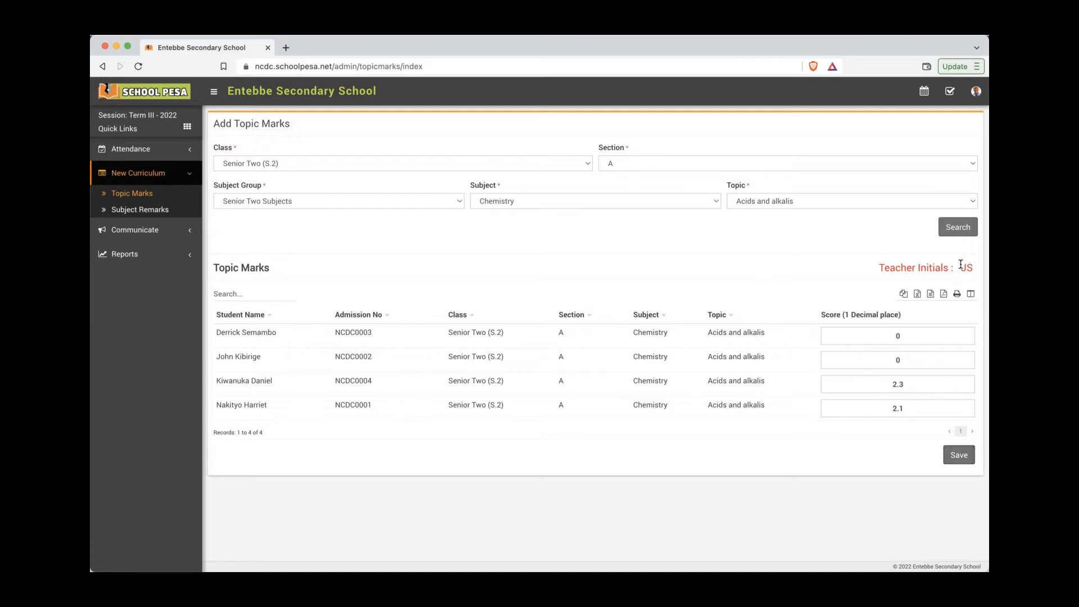
left_click_drag(972, 270, 878, 271)
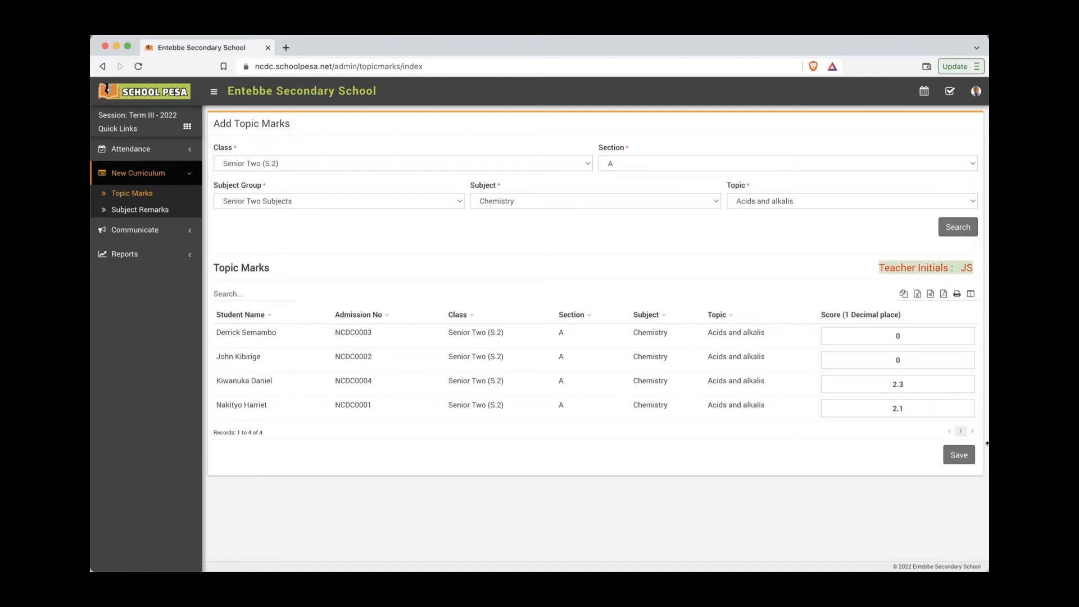
left_click(959, 455)
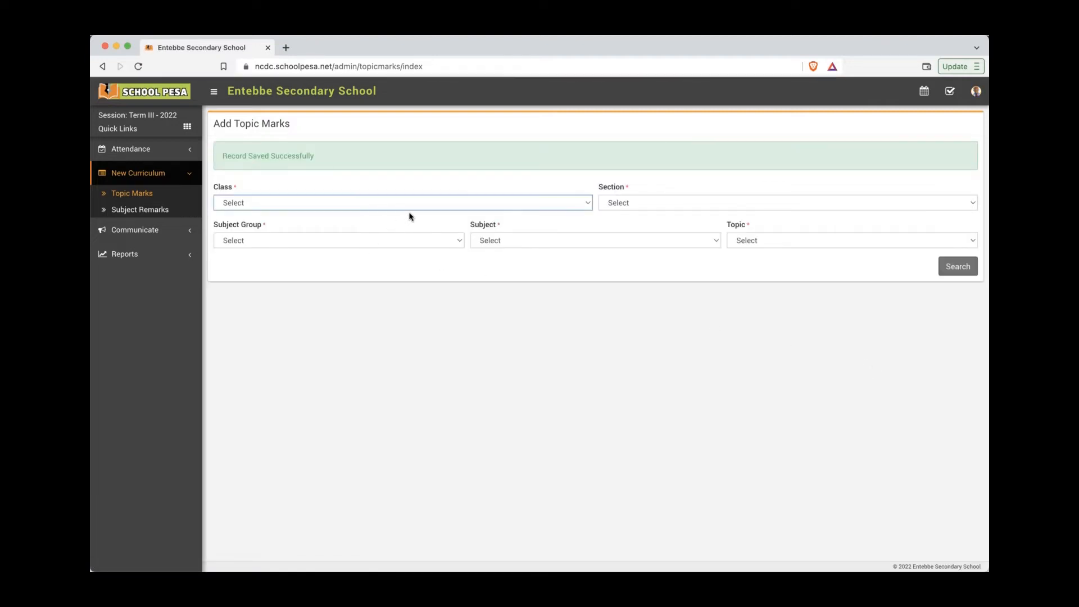
Step: Set the Topic Marks form to Senior Two (S.2), section A, Senior Two Subjects, Mathematics
left_click(423, 202)
left_click(414, 239)
left_click(429, 203)
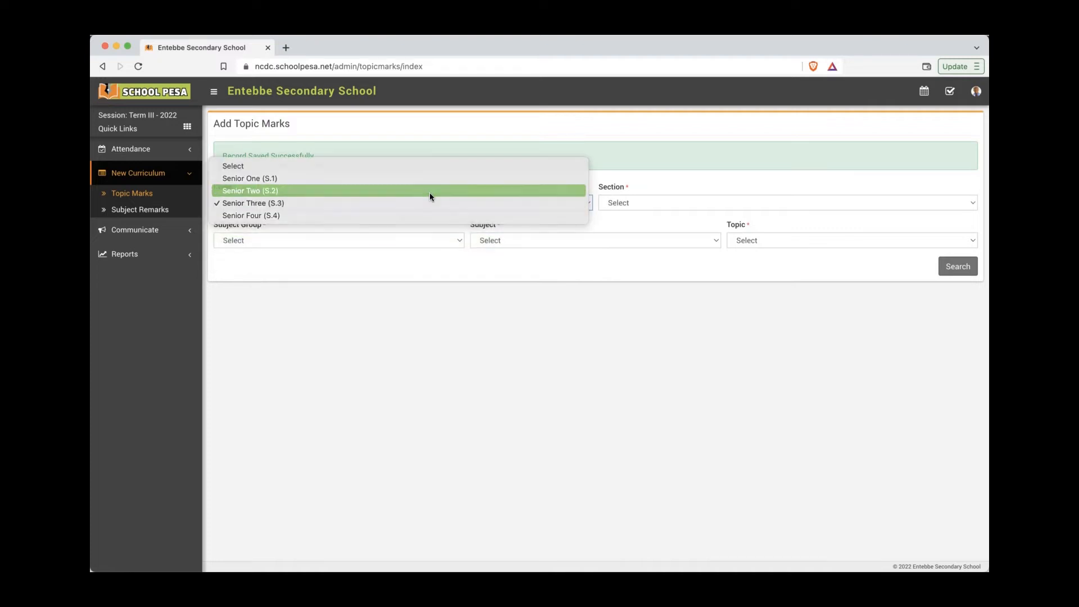
left_click(430, 191)
left_click(663, 203)
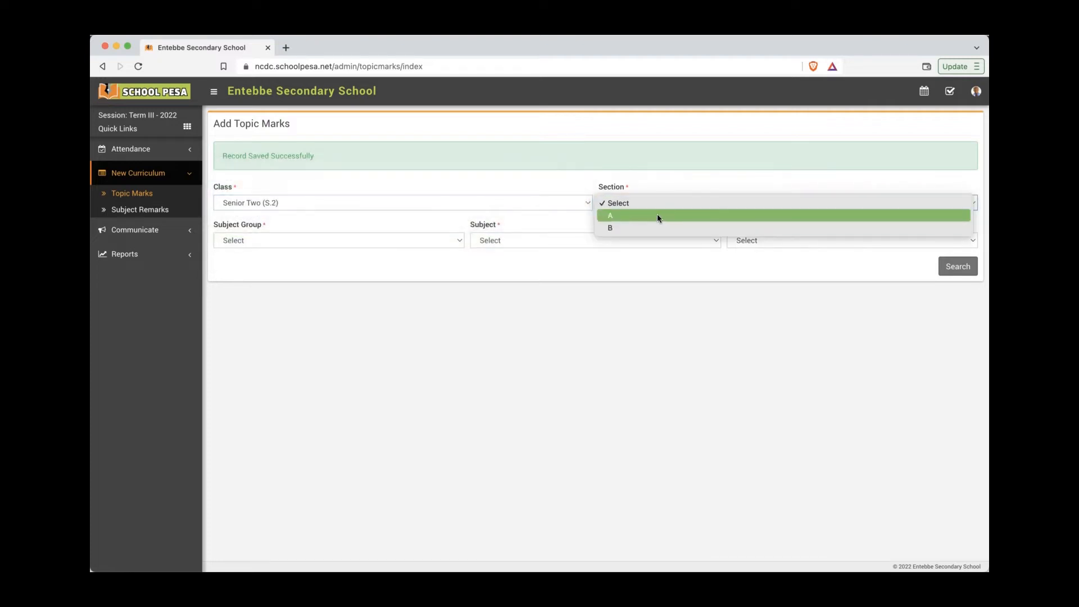
left_click(659, 217)
left_click(437, 241)
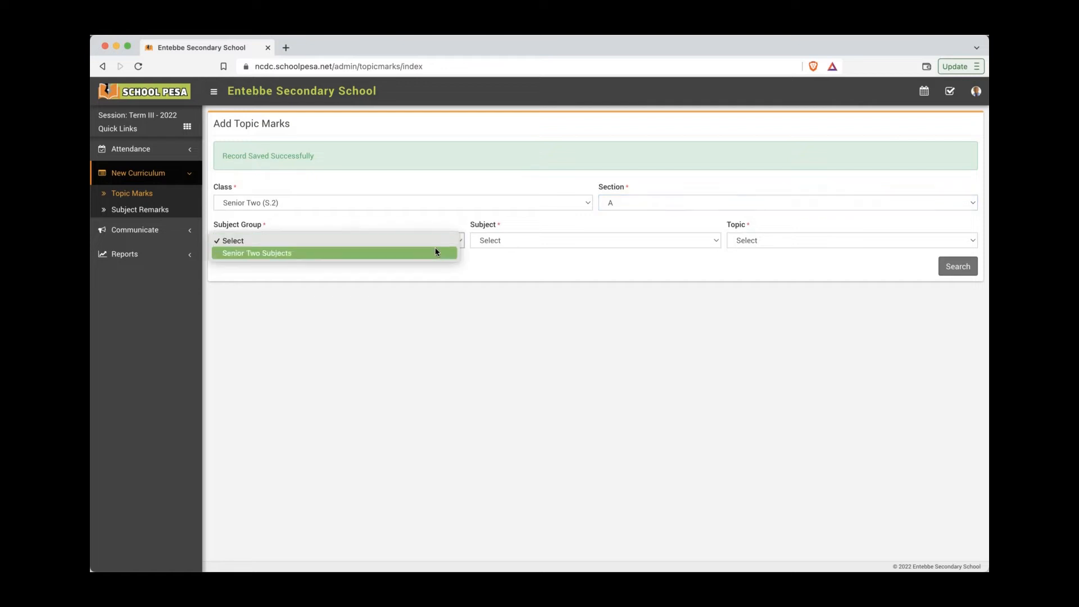
left_click(434, 249)
left_click(560, 241)
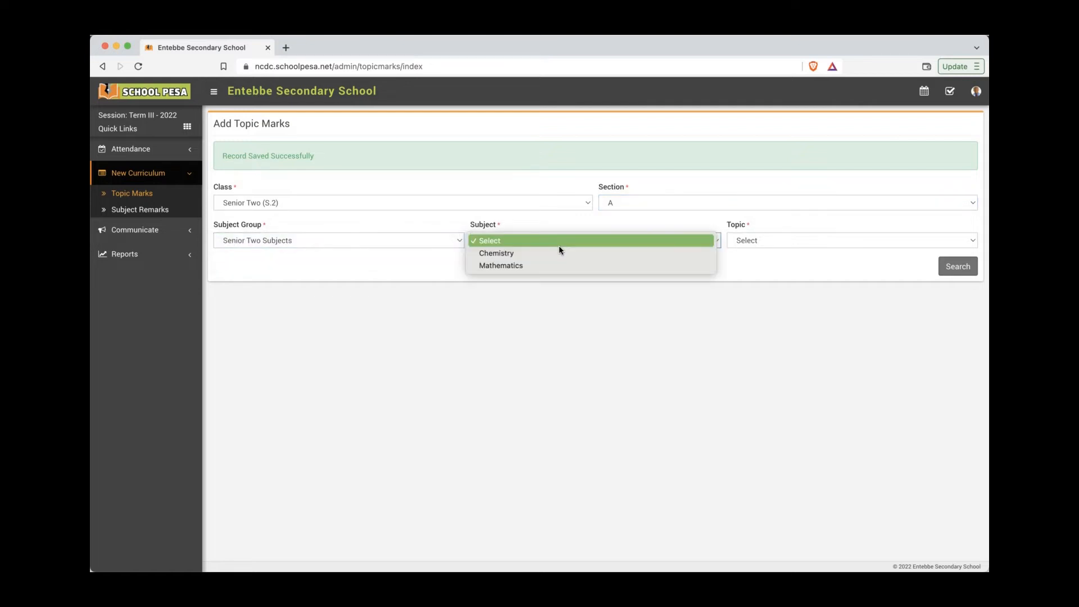
left_click(547, 265)
Step: Load topic Mappings and relations, enter 2.7 for the third student, and save
left_click(777, 241)
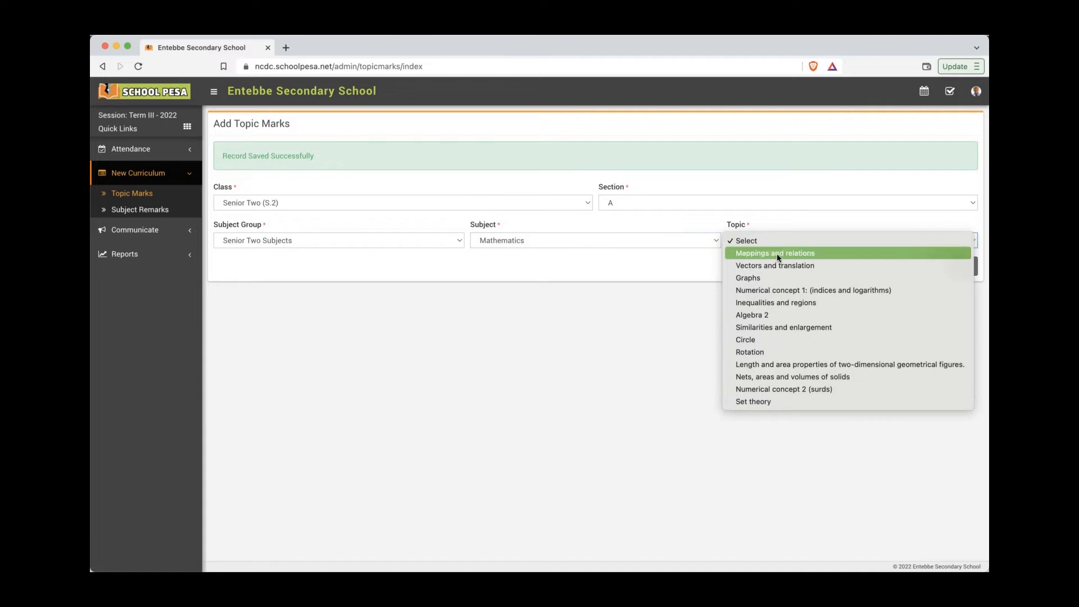
left_click(777, 254)
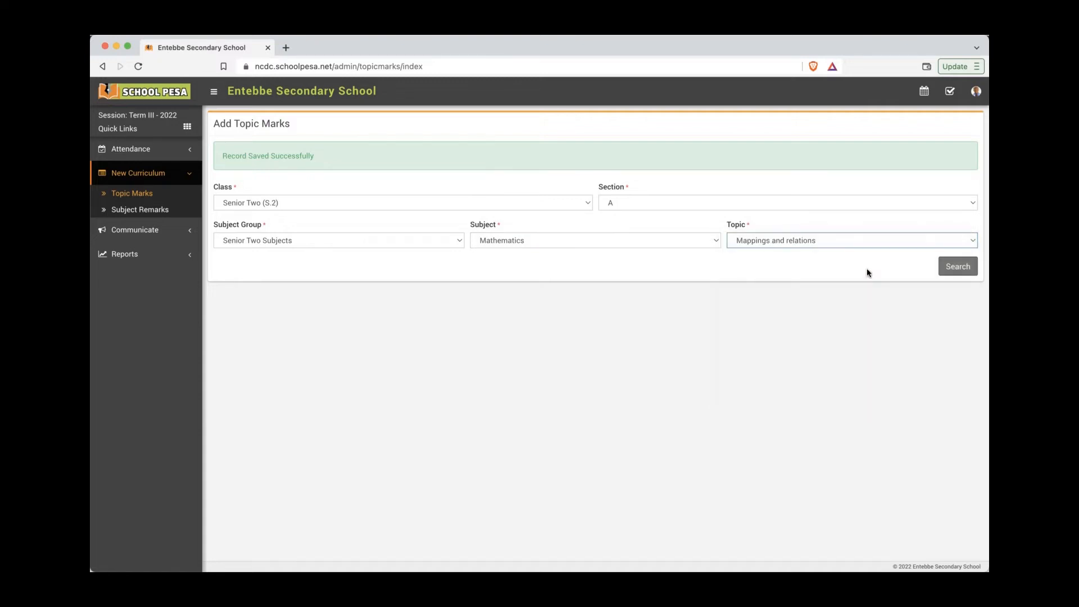
left_click(958, 267)
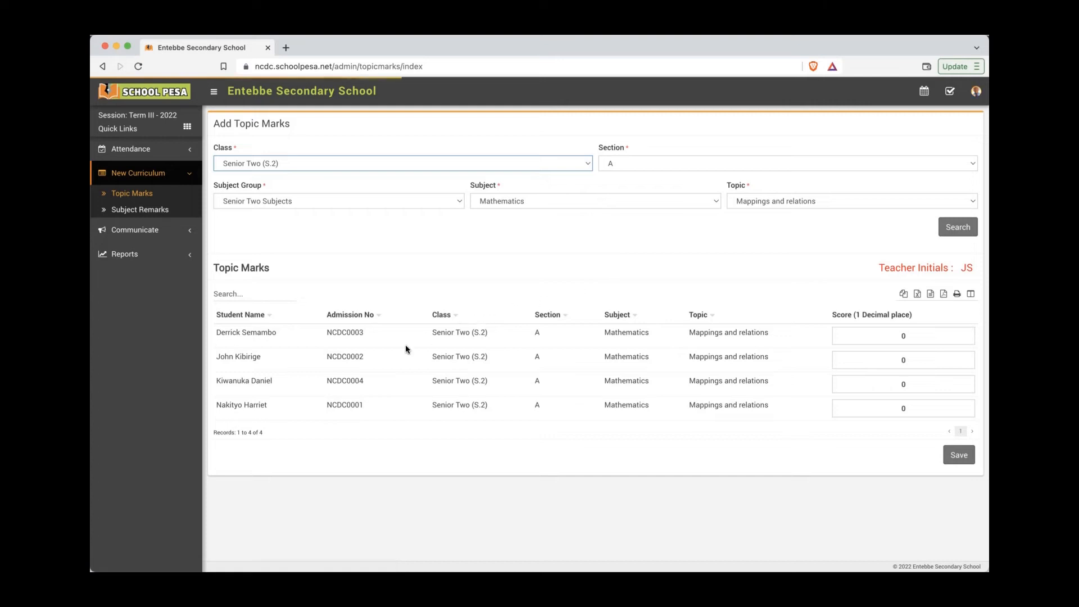
left_click(936, 386)
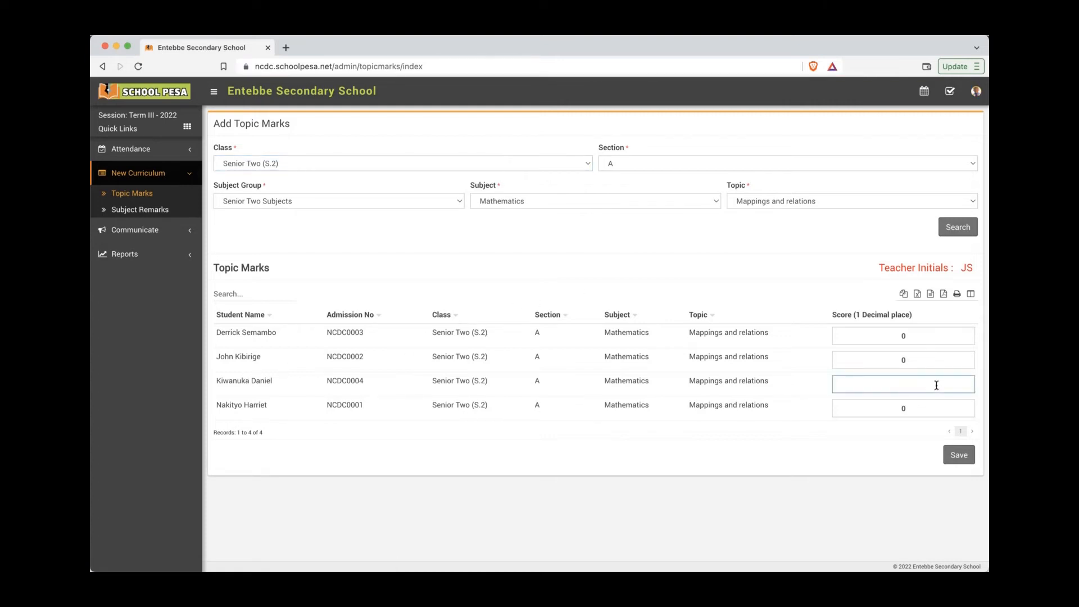
type("2.7")
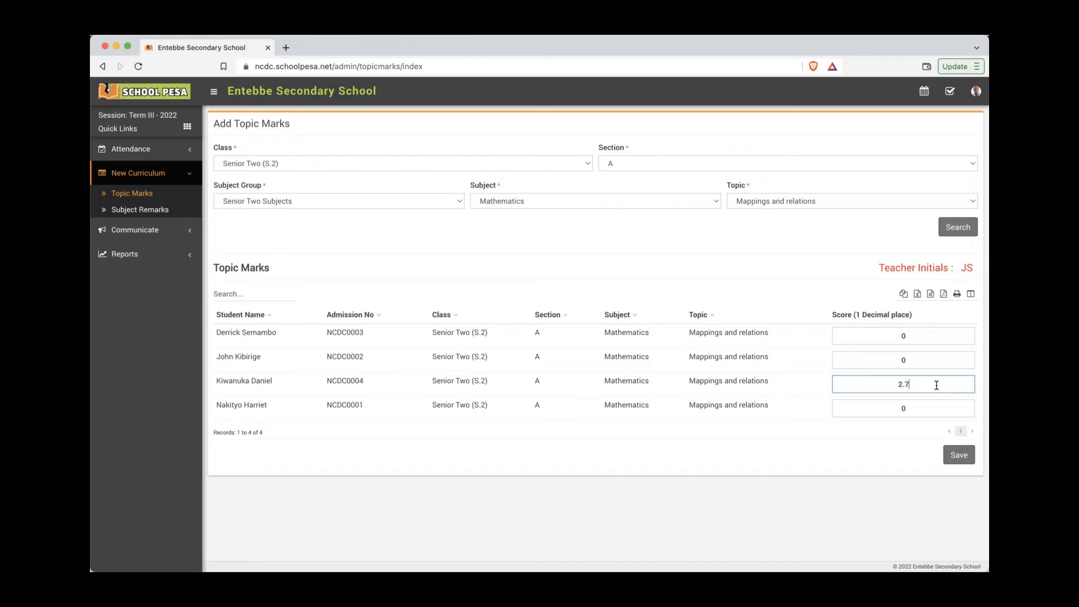
left_click(959, 454)
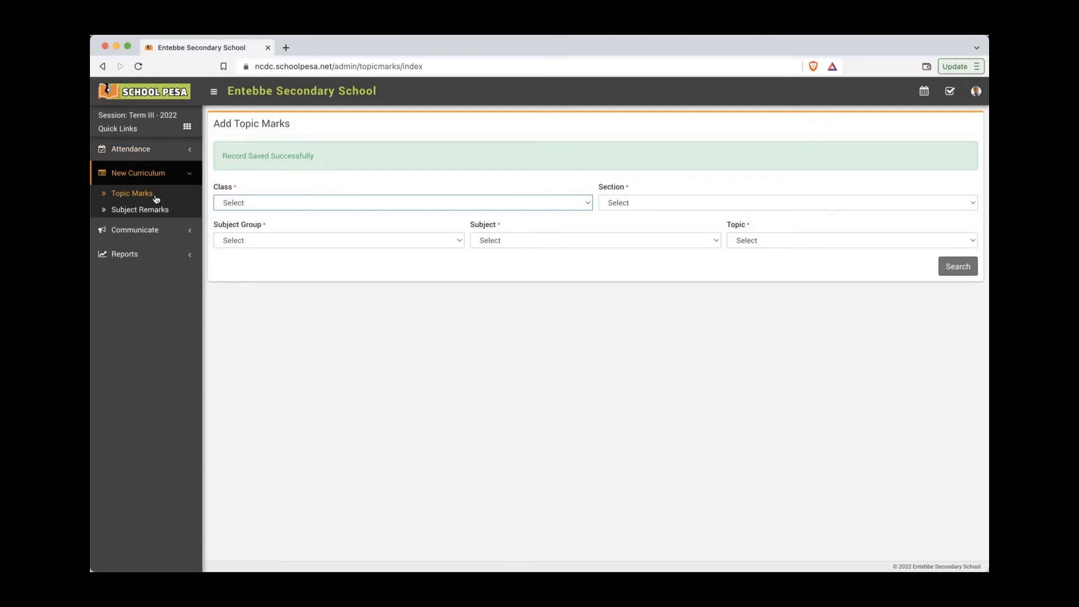
Step: Highlight step 8, 'How teachers can add subject remarks', in the tutorial notes
key("super+Tab")
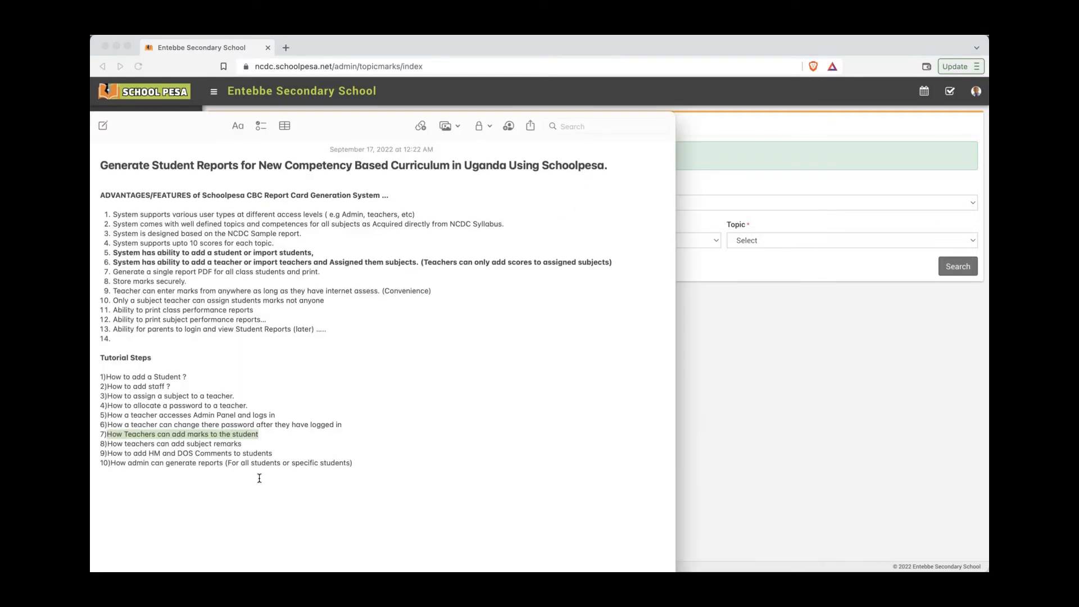
left_click_drag(111, 444, 248, 444)
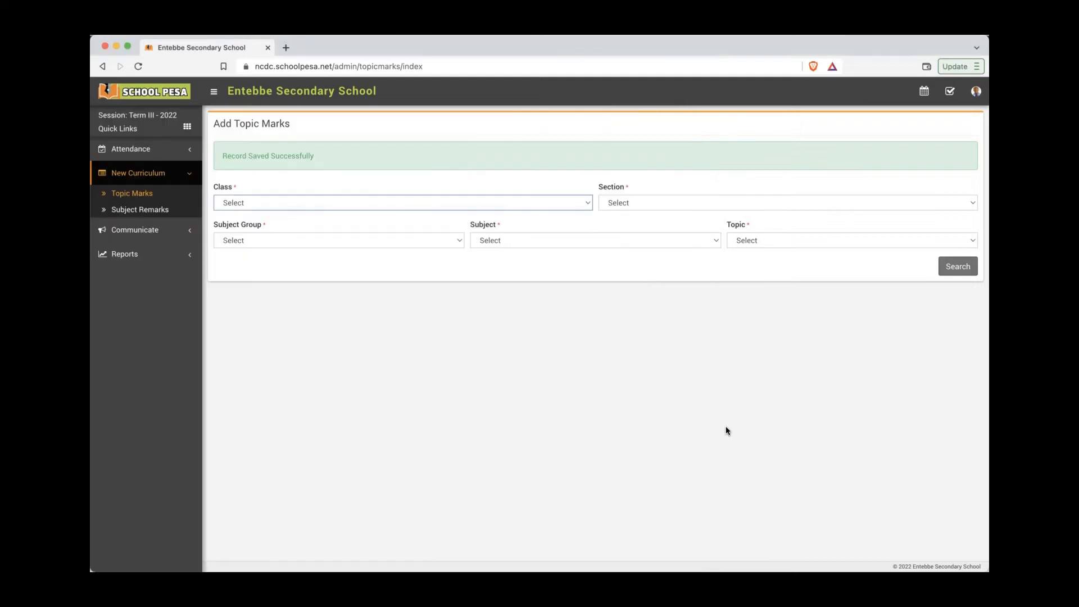
Step: Open Subject Remarks and search Senior Two (S.2), section A, Senior Two Subjects, Chemistry
left_click(727, 426)
left_click(164, 217)
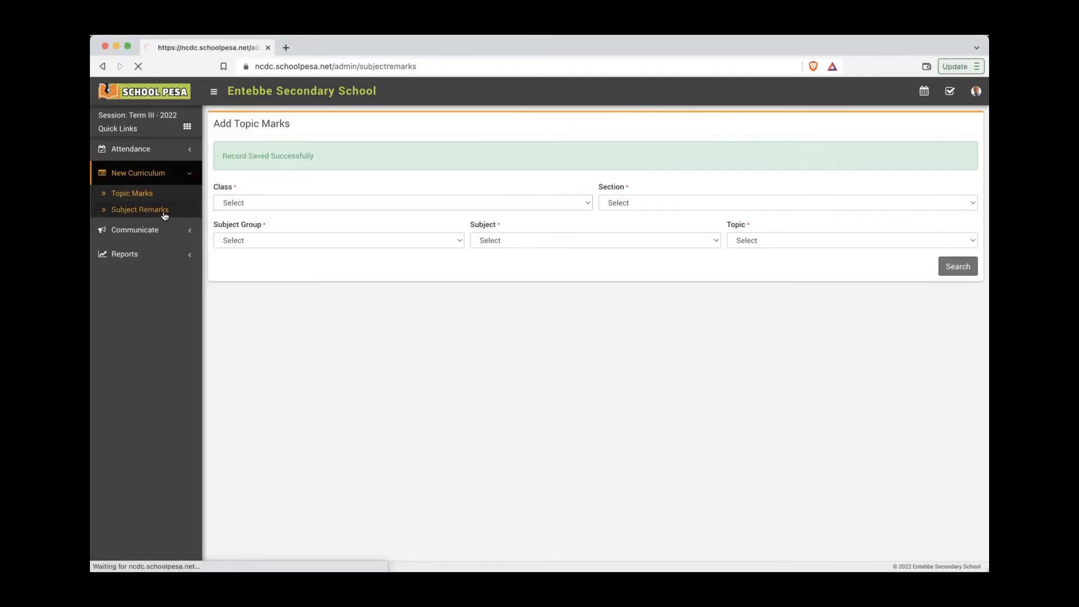
left_click(303, 162)
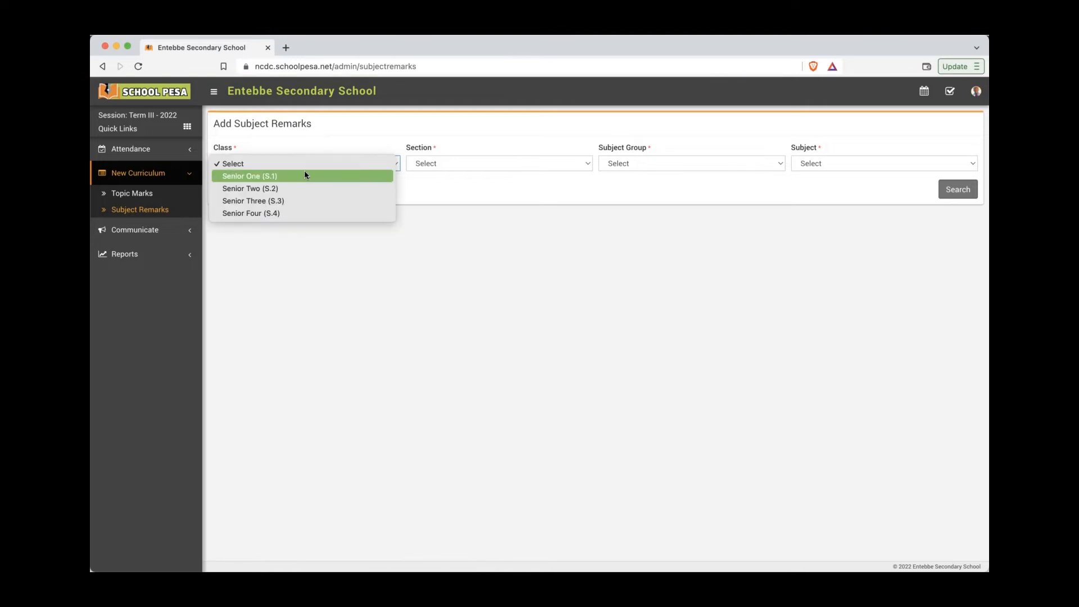
left_click(420, 174)
left_click(462, 161)
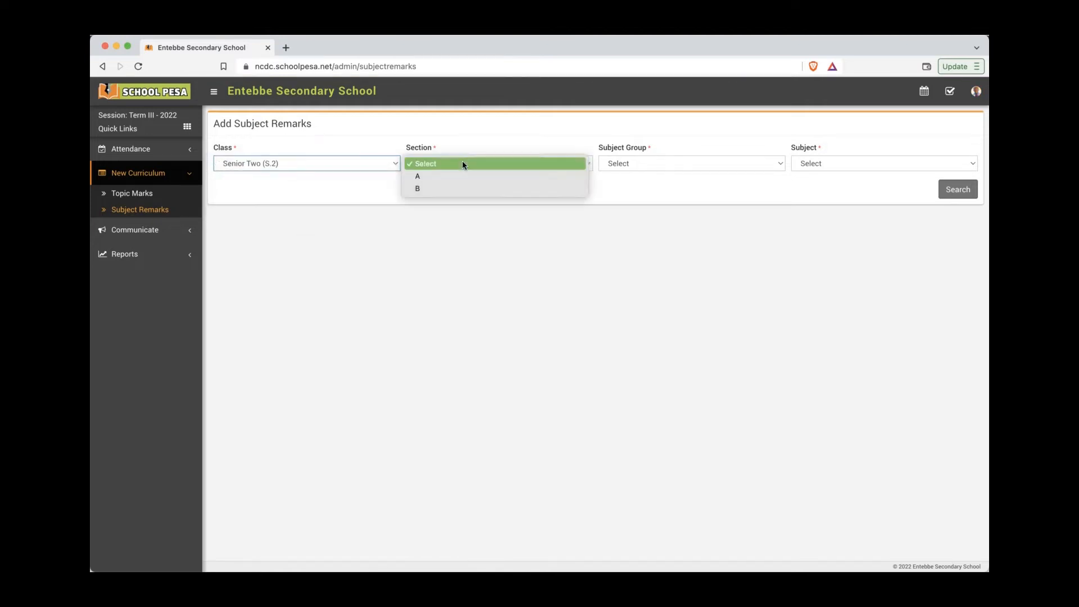
left_click(564, 177)
left_click(660, 163)
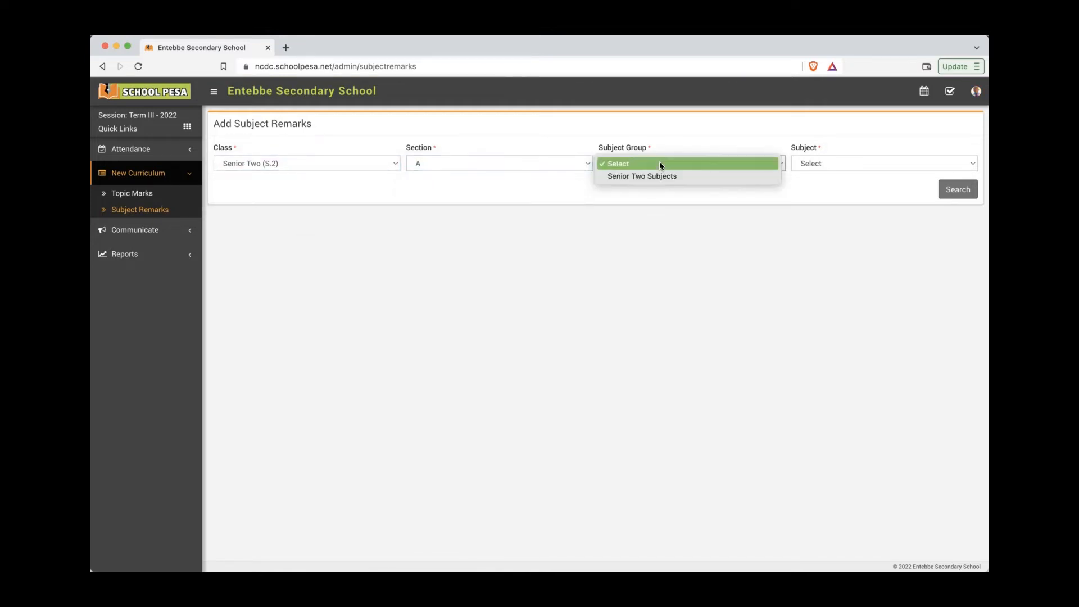
left_click(659, 174)
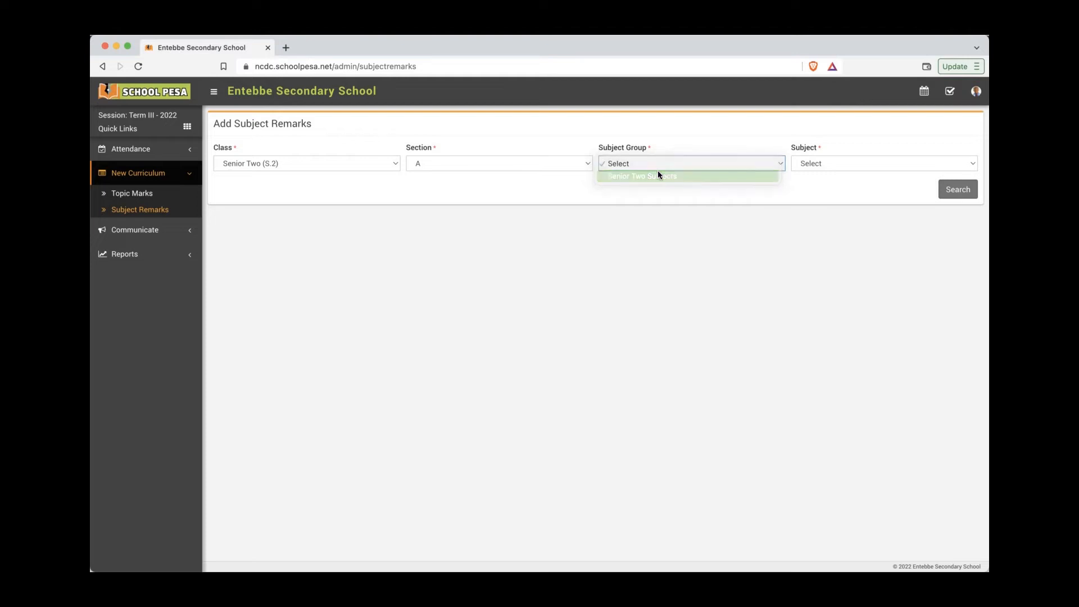
left_click(821, 163)
left_click(826, 178)
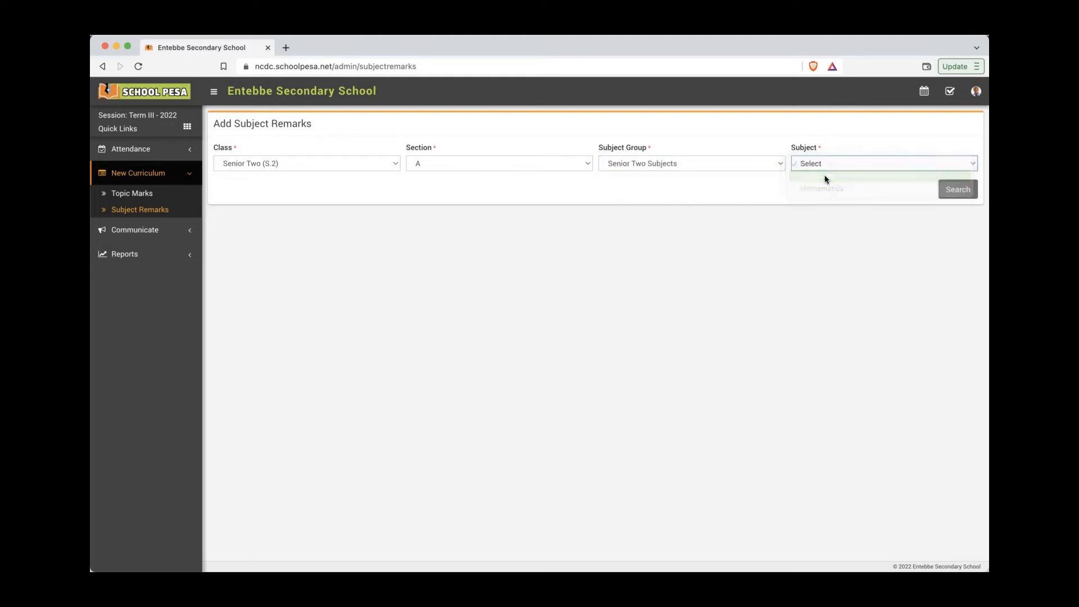
left_click(953, 190)
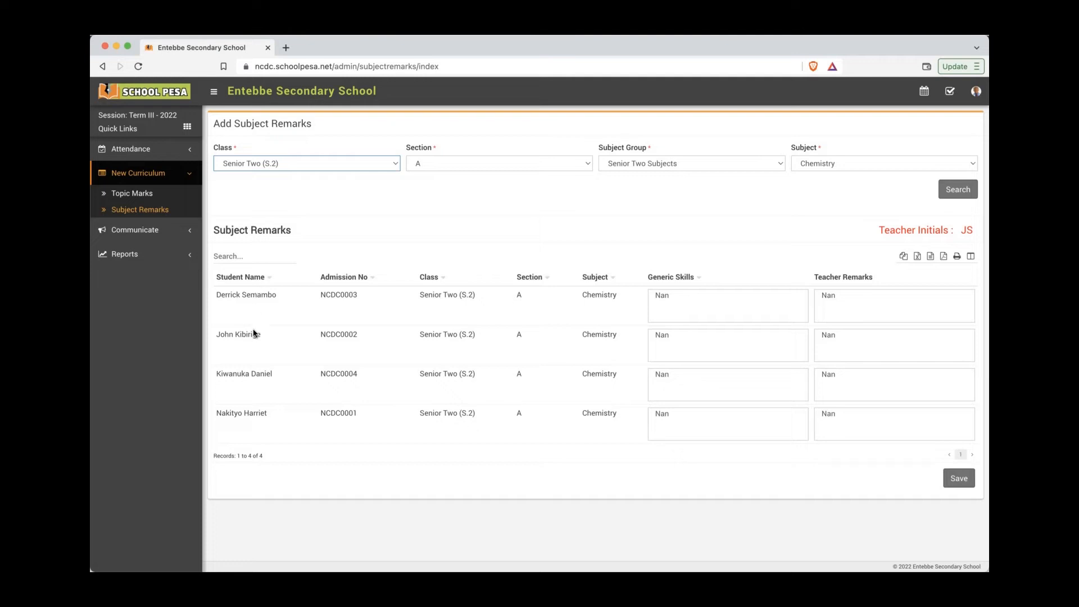
Step: Replace the third student's Nan teacher remark with 'Good Performance' and save
double_click(658, 377)
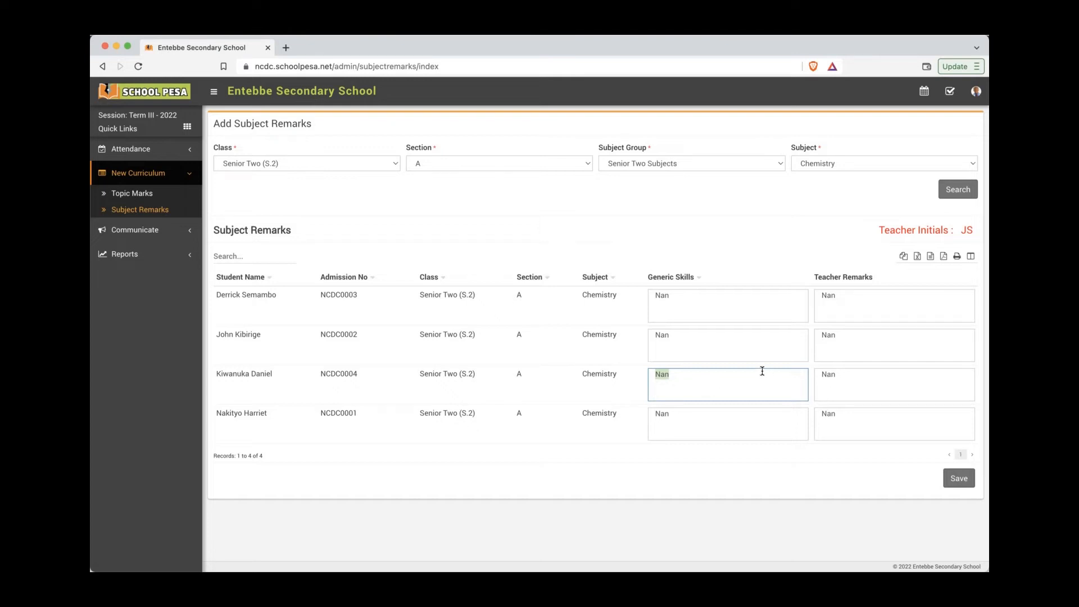
left_click(695, 379)
left_click(841, 374)
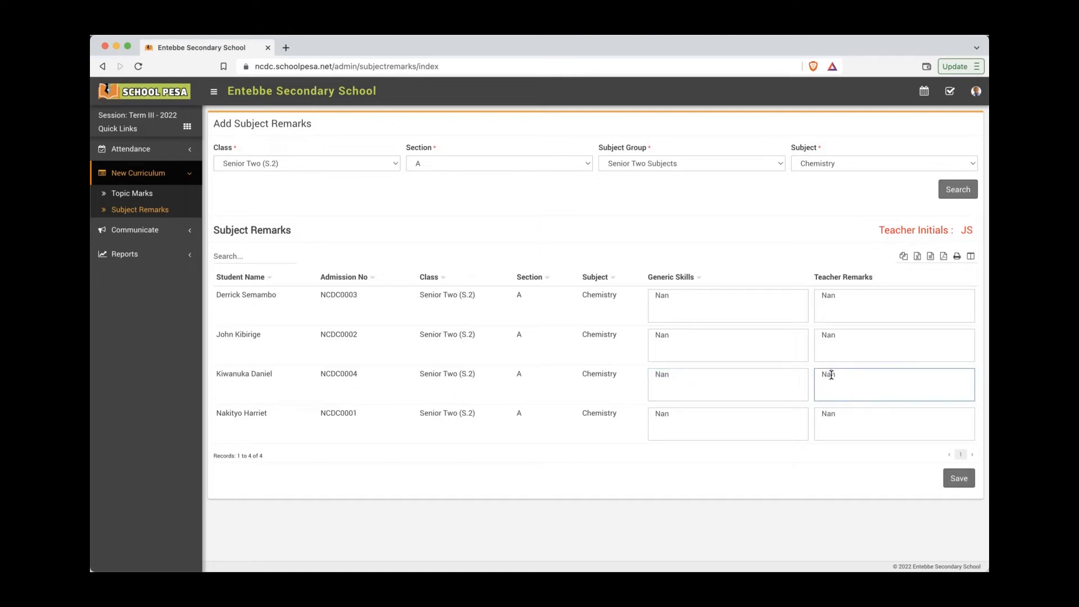
double_click(836, 375)
type("Exc")
type("Good Performance")
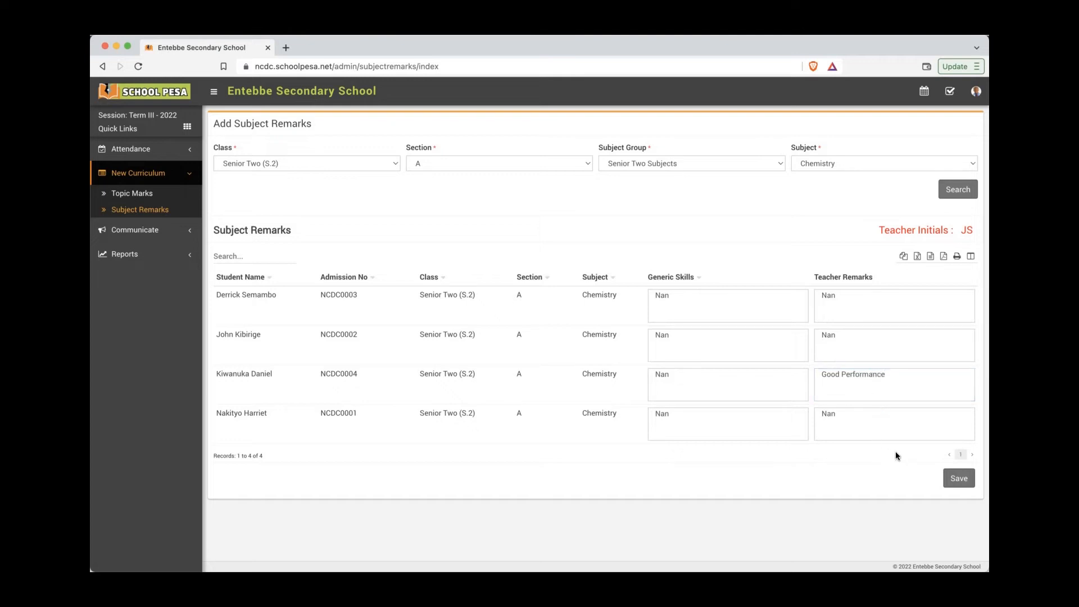
left_click(948, 477)
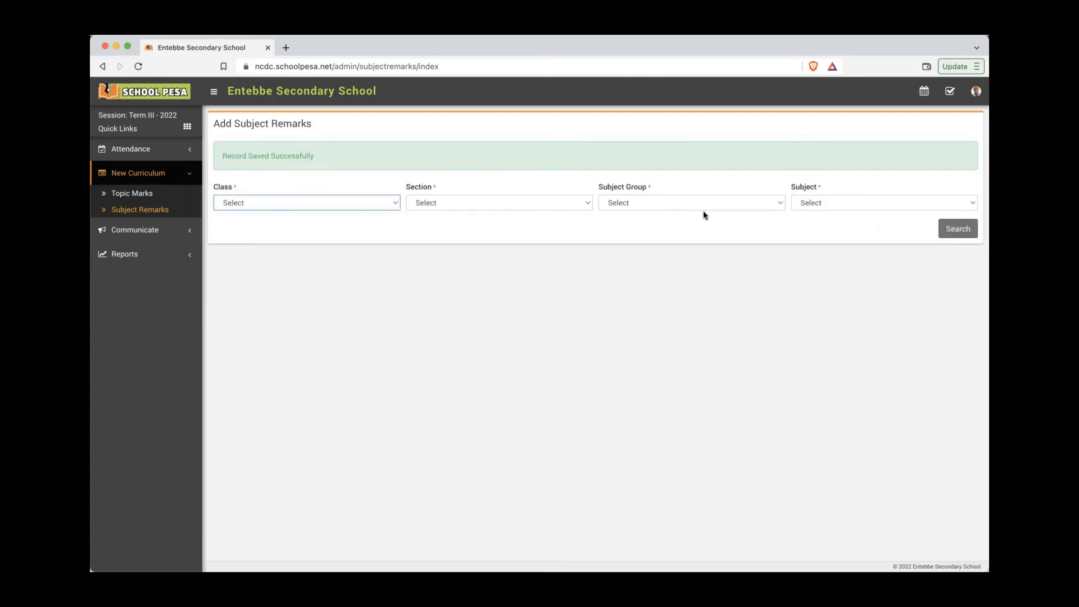
Step: Load the remarks table for Senior Two (S.2), section A, Senior Two Subjects, Mathematics
left_click(269, 204)
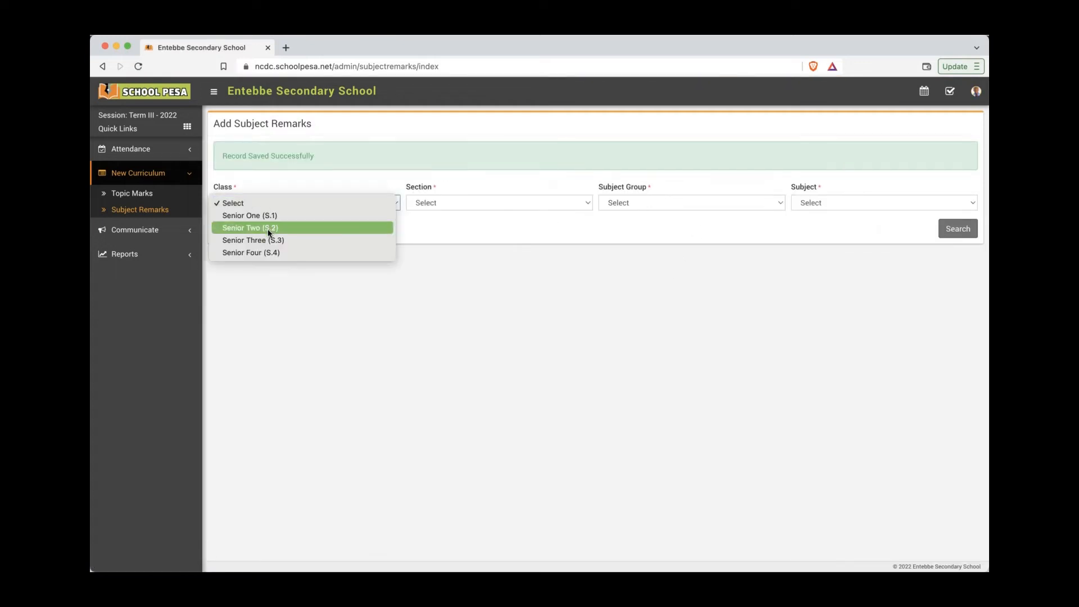
left_click(267, 228)
left_click(521, 204)
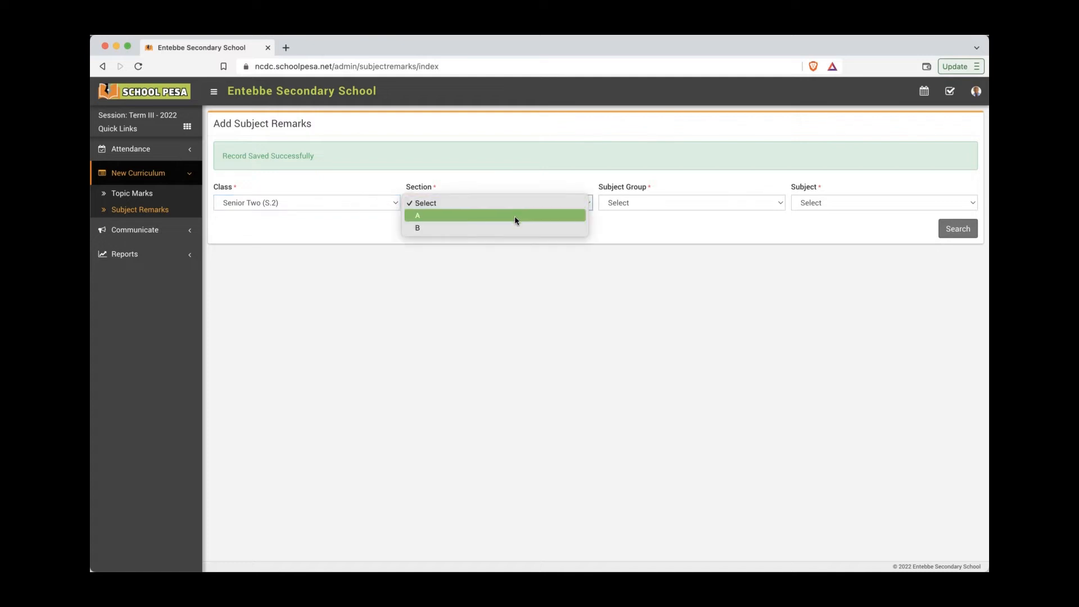
left_click(515, 219)
left_click(695, 202)
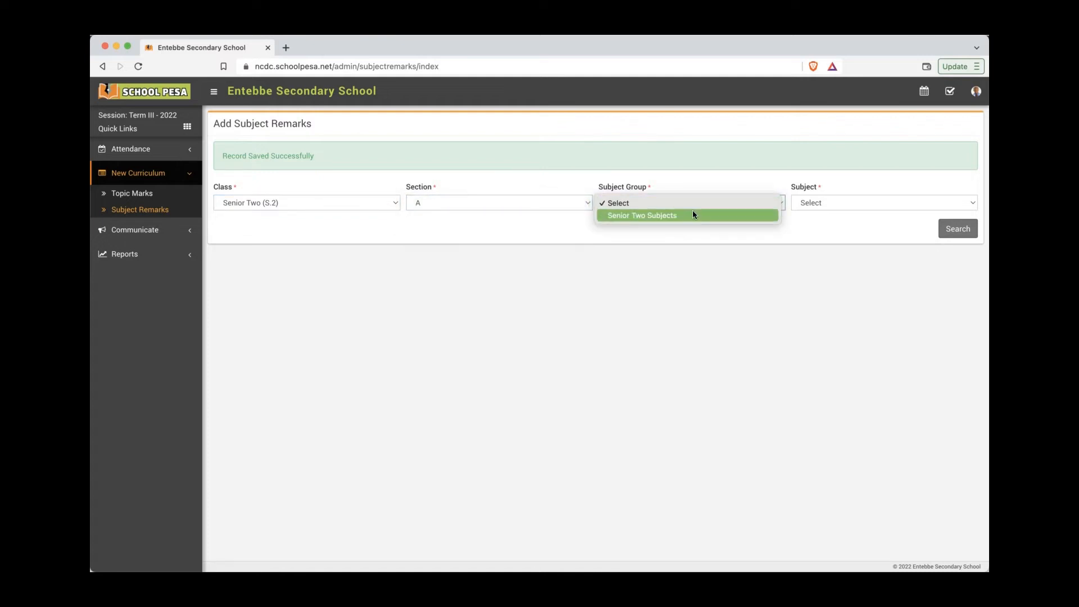
left_click(693, 214)
left_click(857, 201)
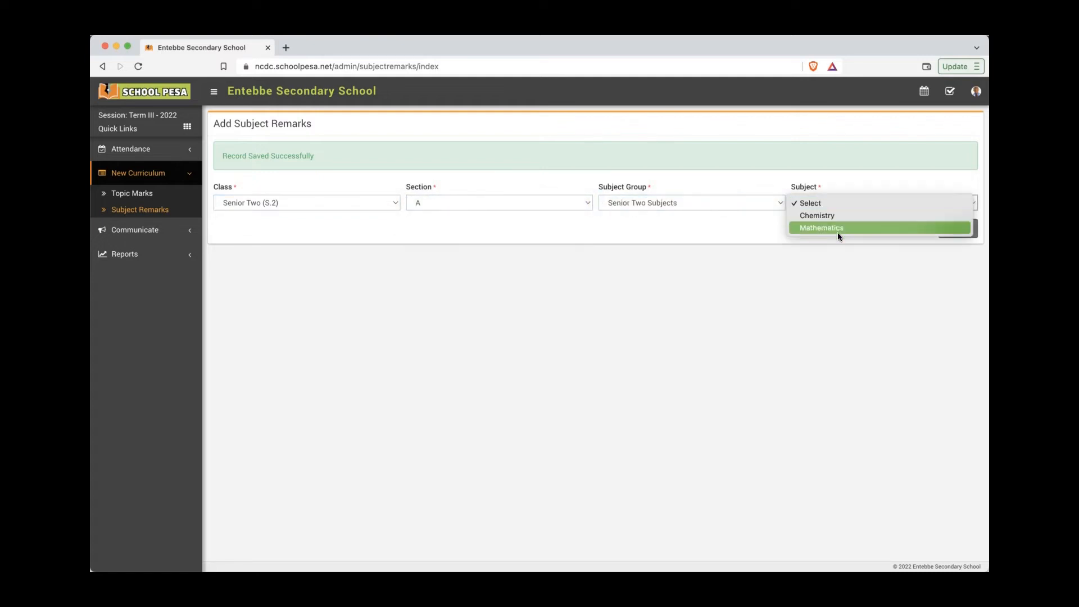
left_click(847, 227)
left_click(950, 229)
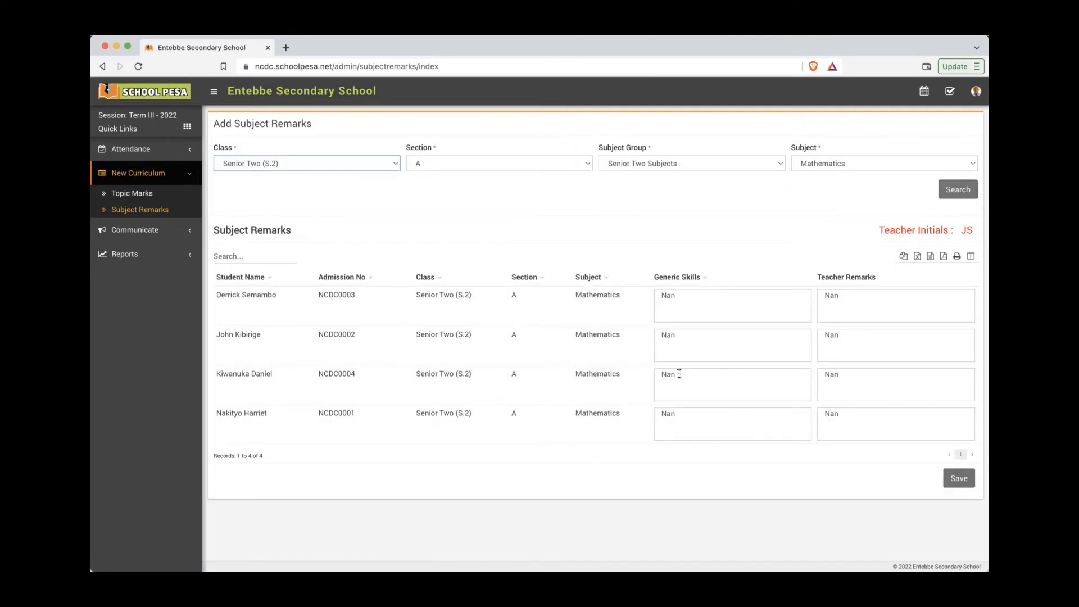
Step: Enter 'Excellent' as the third student's Mathematics teacher remark and save
double_click(835, 374)
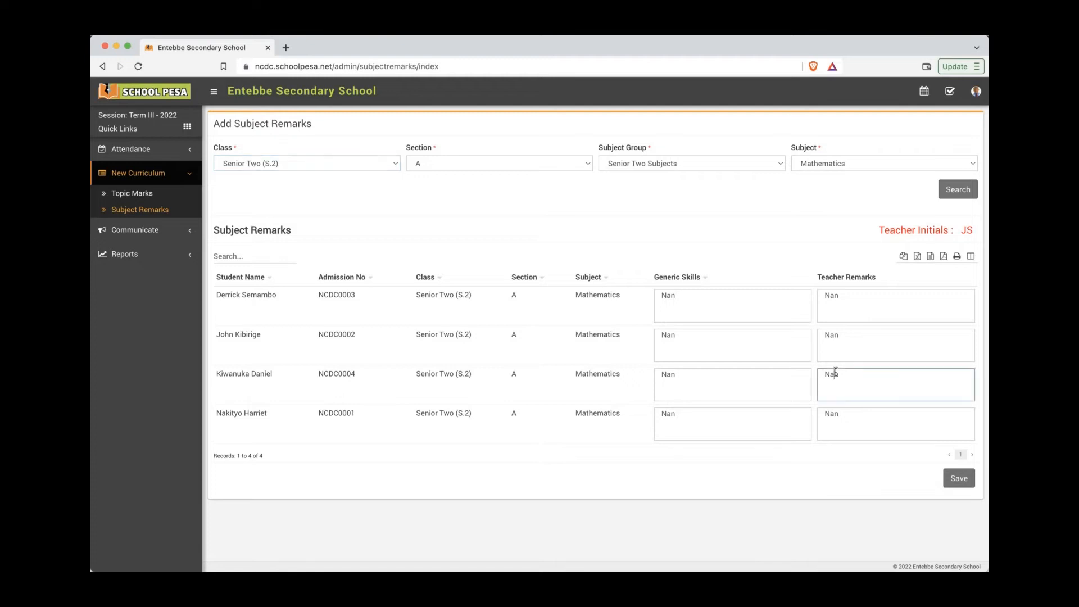
type("Excellent")
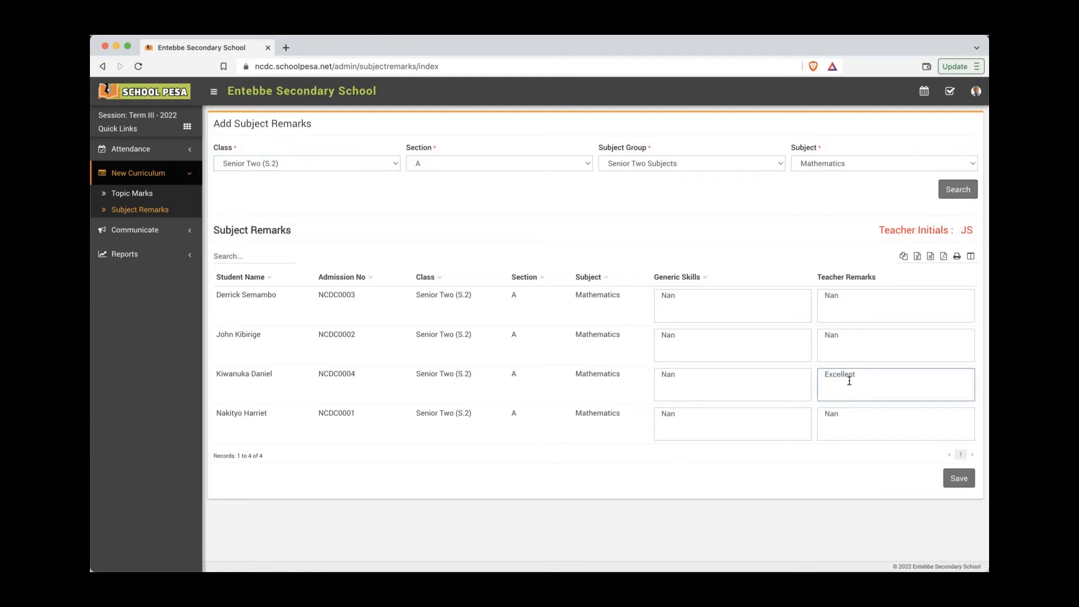
left_click(958, 478)
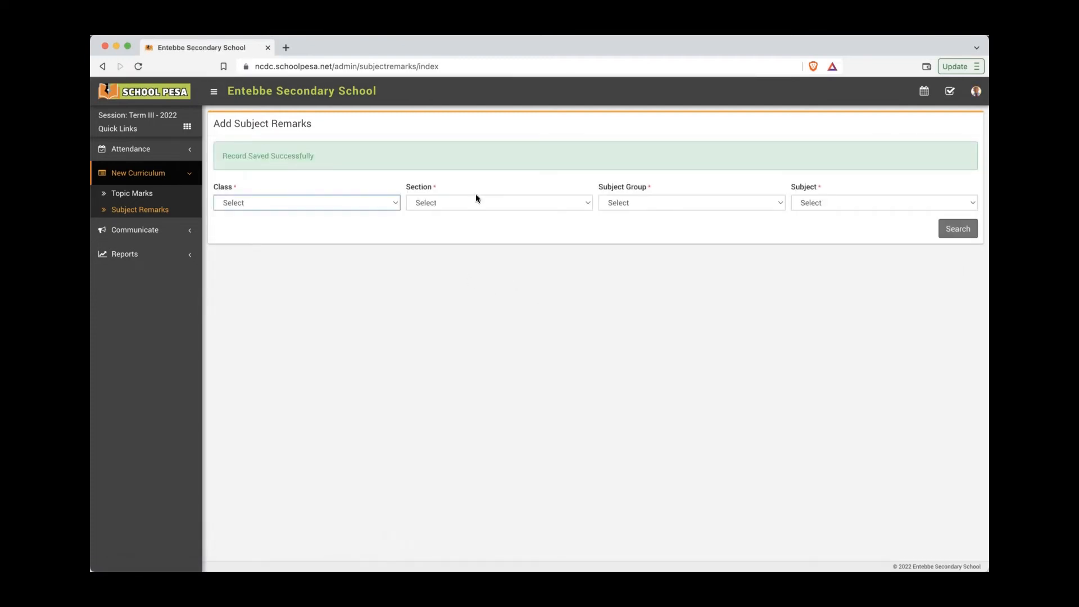
Step: Highlight step 9, 'How to add HM and DOS Comments to students', then return to the browser
key("super+Tab")
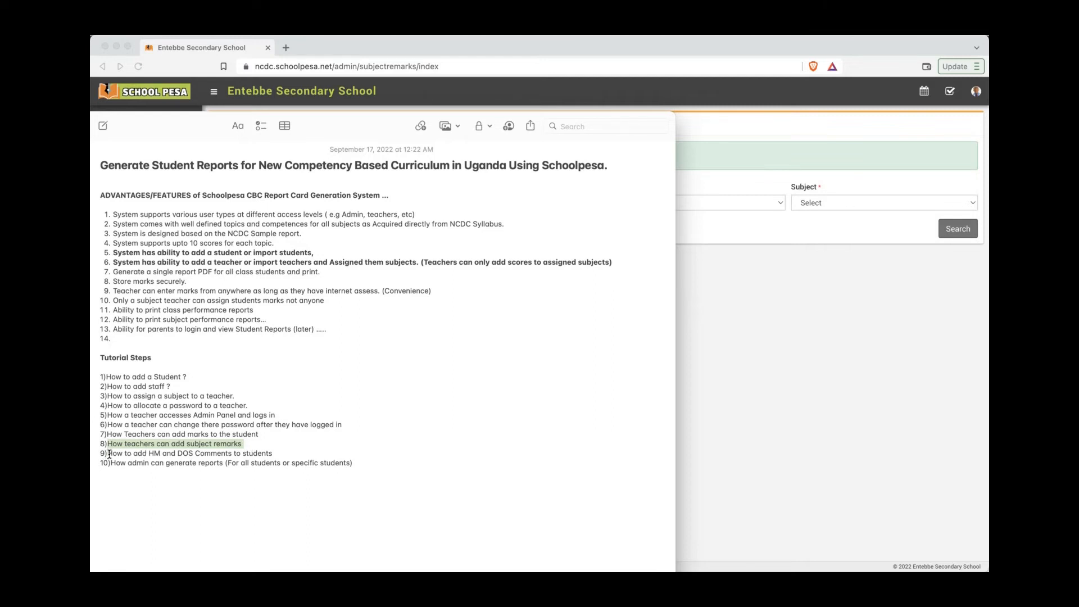
left_click_drag(109, 453, 288, 452)
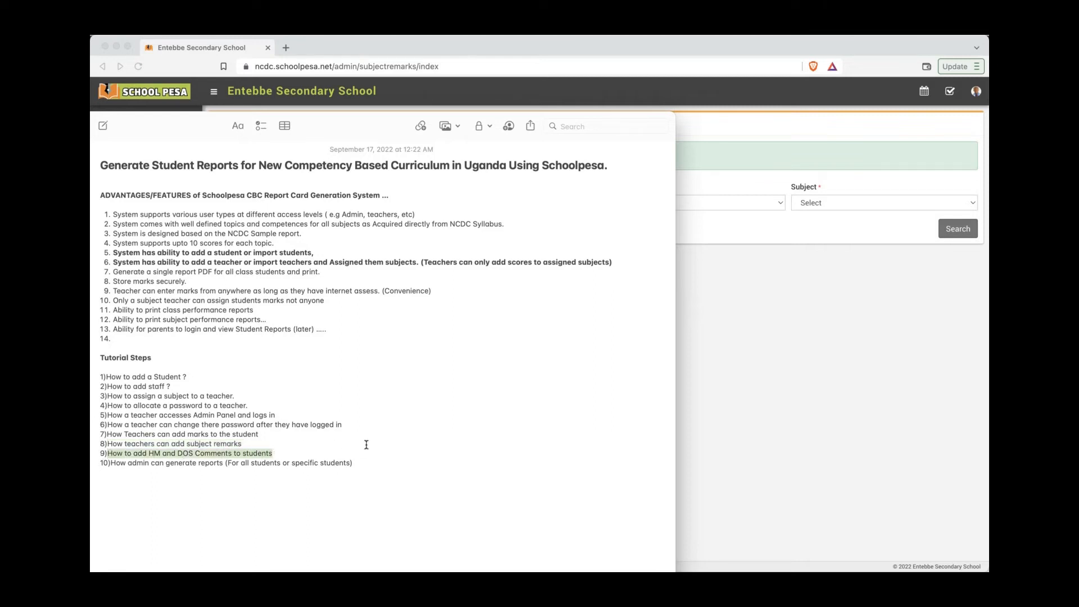
left_click(715, 411)
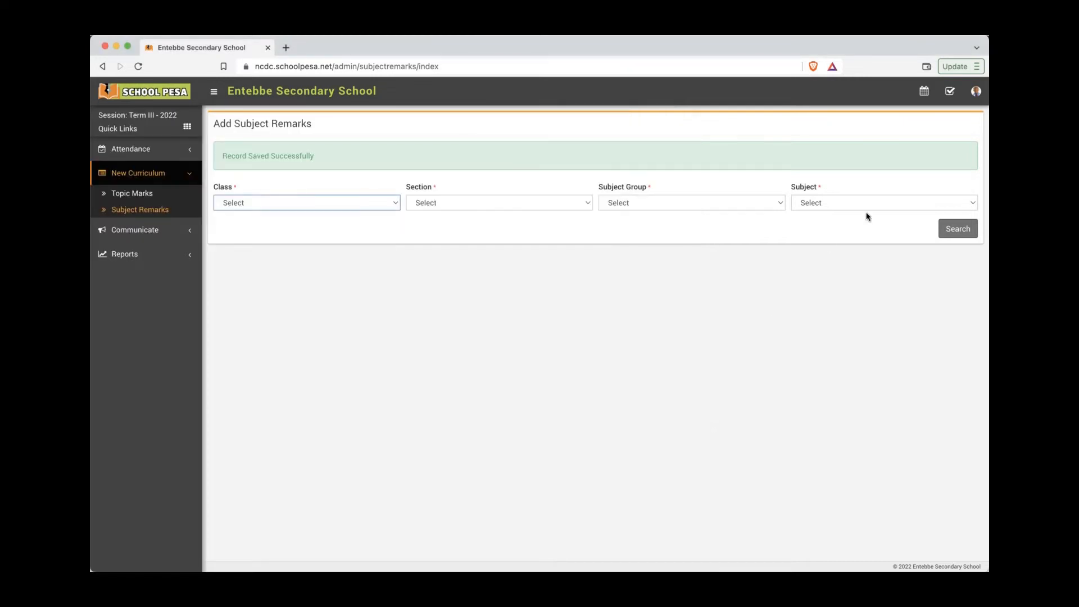
Step: Log out of the teacher account and sign in as admin with the saved e-mail and password
left_click(976, 93)
left_click(968, 183)
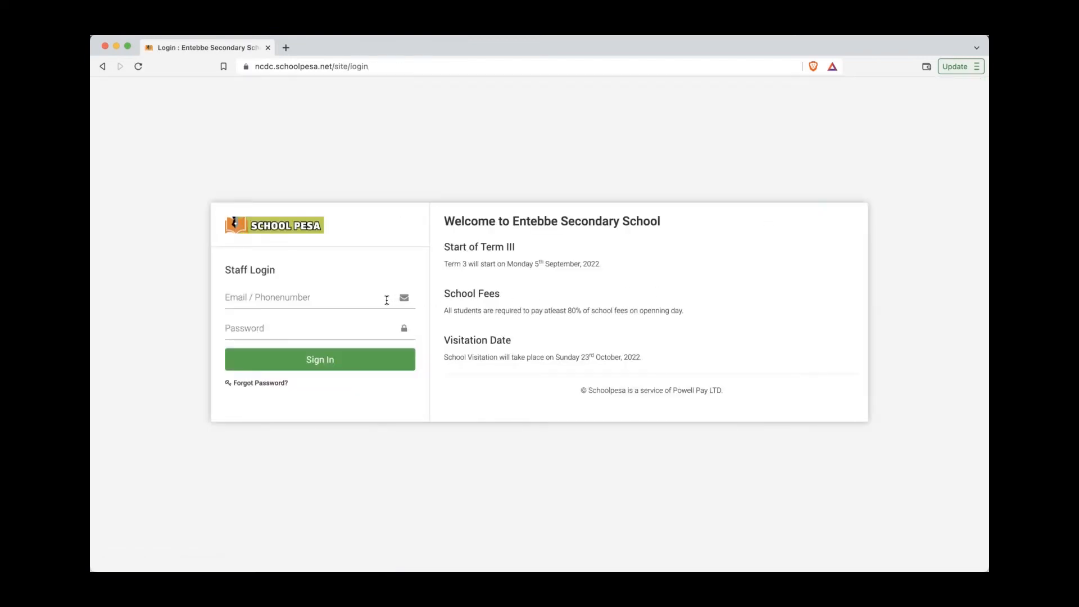
left_click(327, 299)
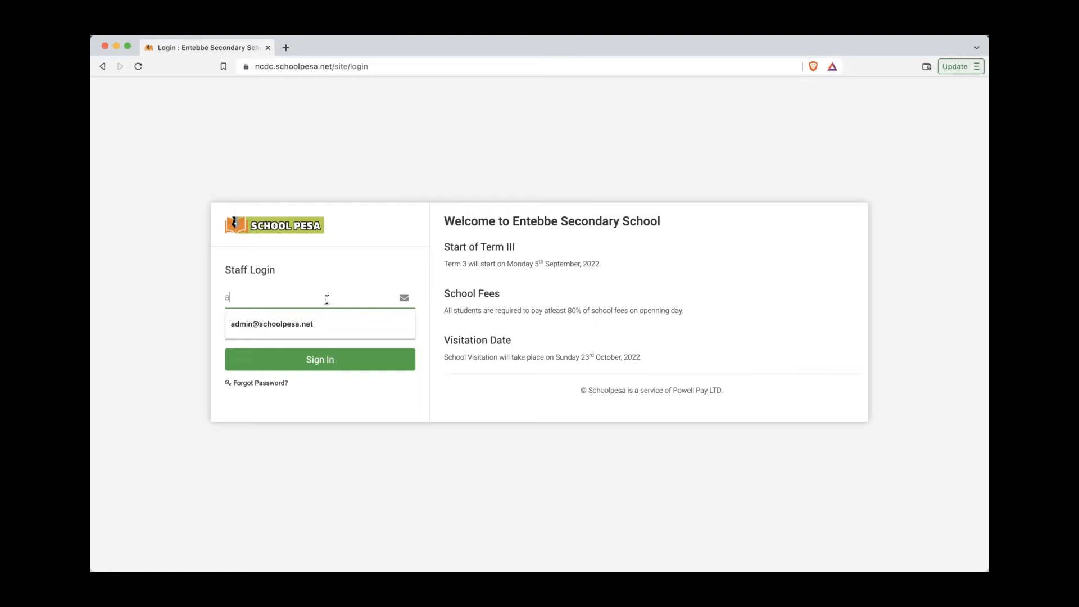
left_click(303, 324)
left_click(296, 331)
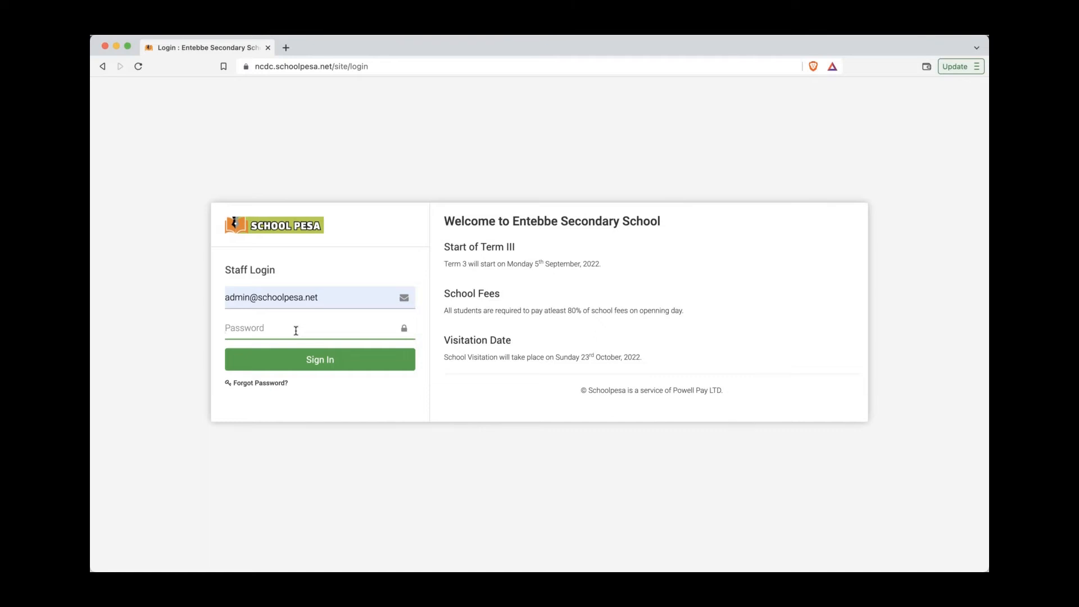
type("••")
left_click(318, 360)
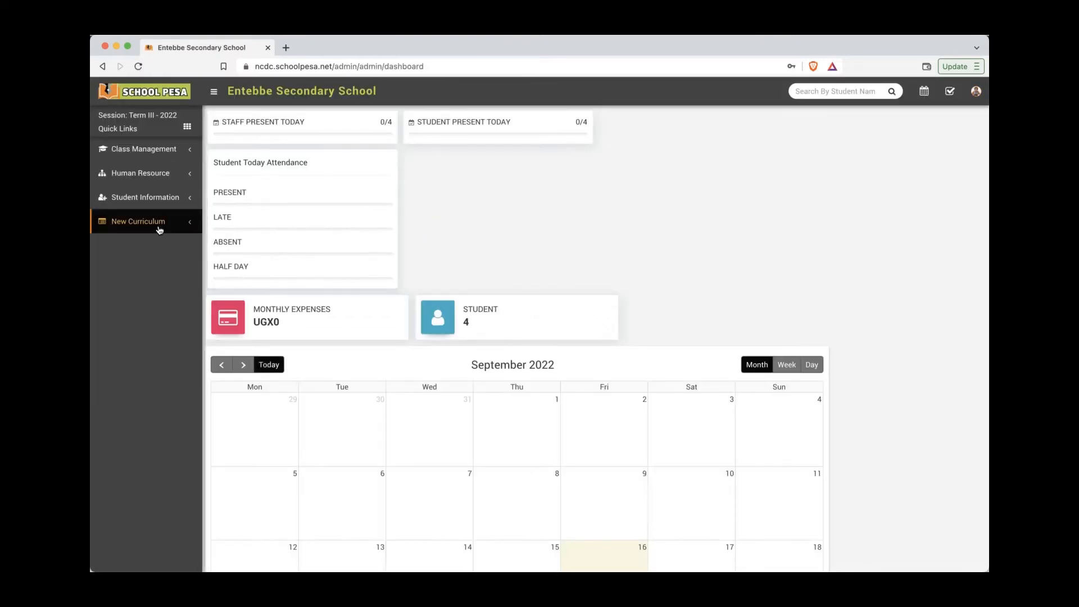
Step: Load the New Curriculum Students Comments list for Senior Two (S.2) section A
left_click(160, 228)
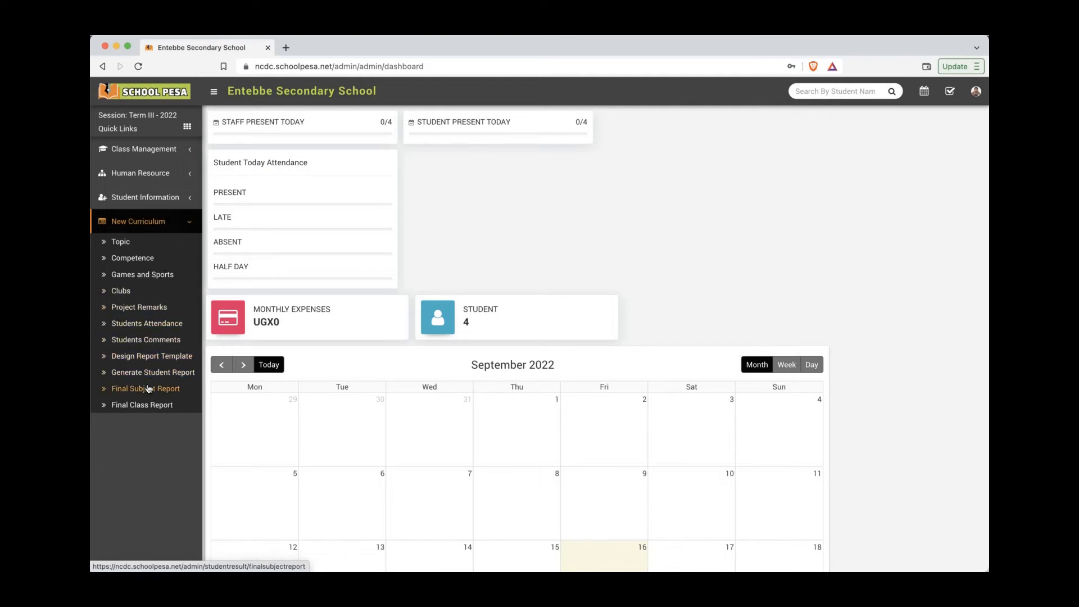
left_click(160, 342)
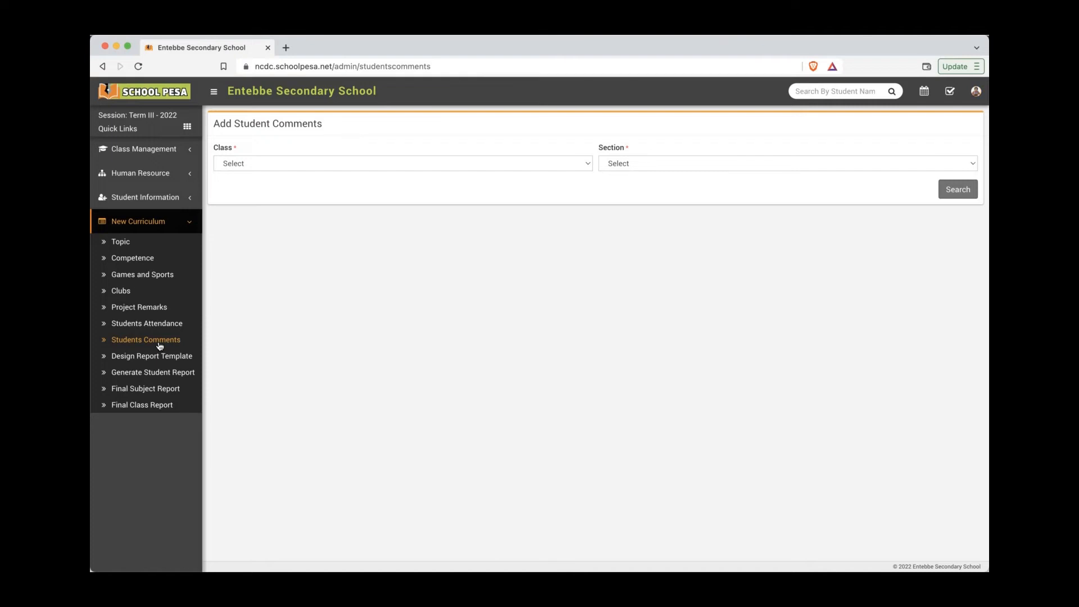
left_click(339, 163)
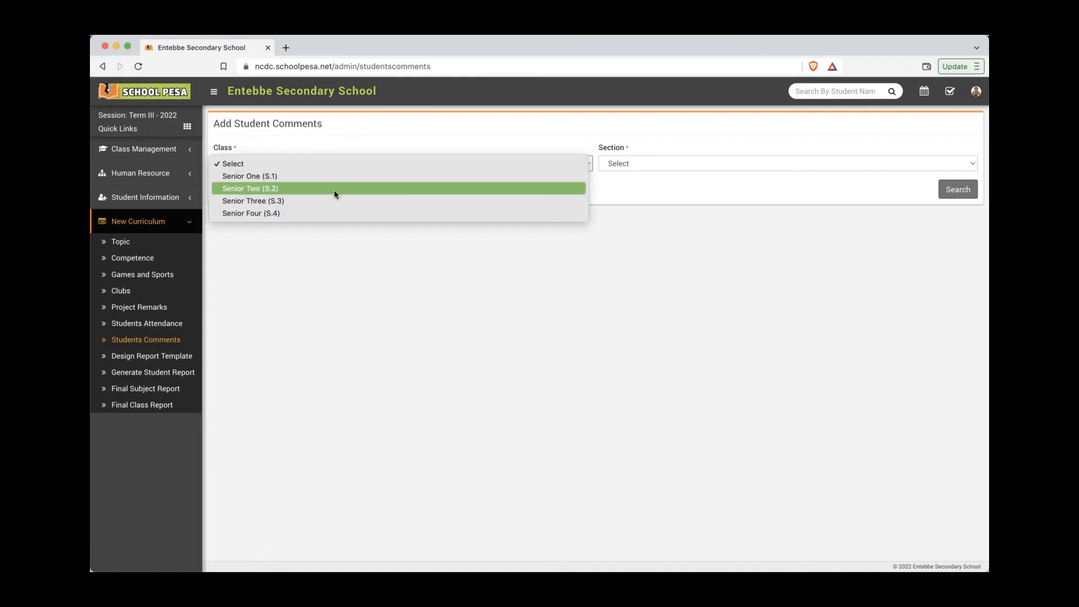
left_click(334, 191)
left_click(674, 162)
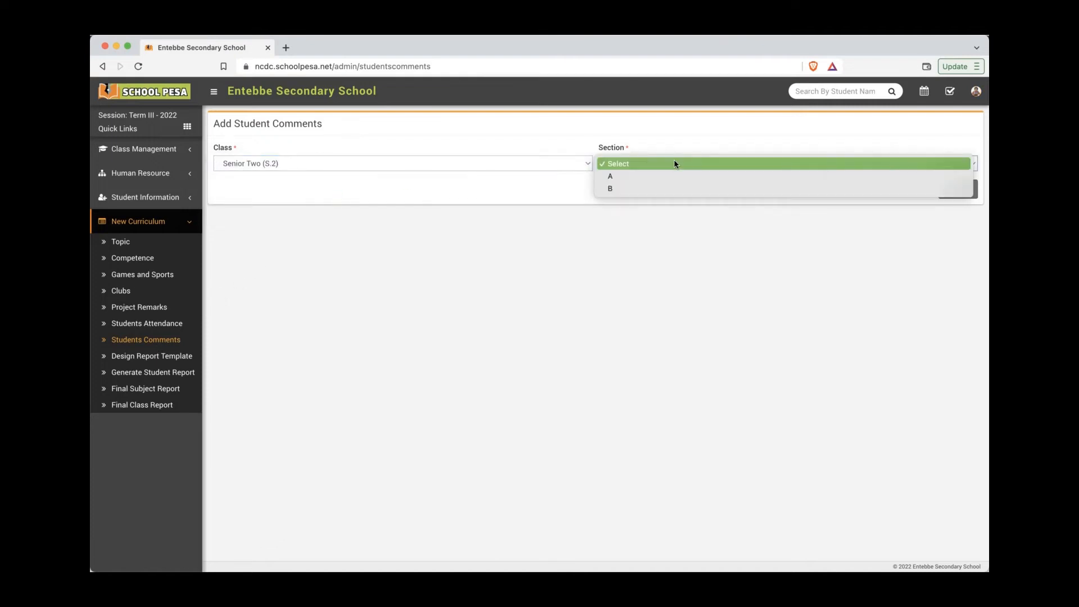
left_click(670, 175)
left_click(958, 189)
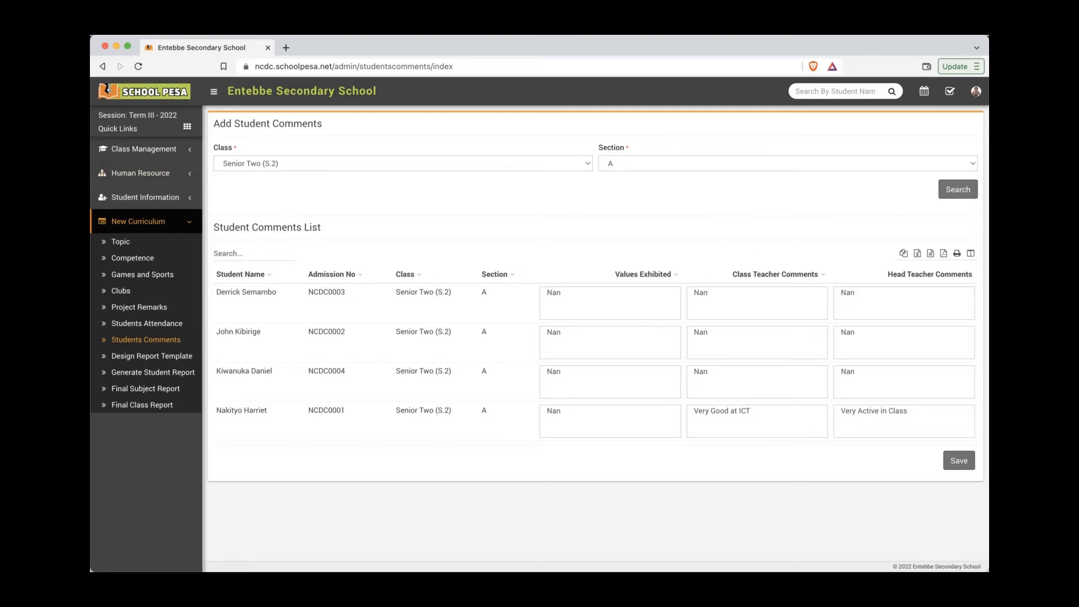
Step: Enter the third student's comments 'Very Good Work. Keep it Up' and 'Very Good', and save
key("super+Tab")
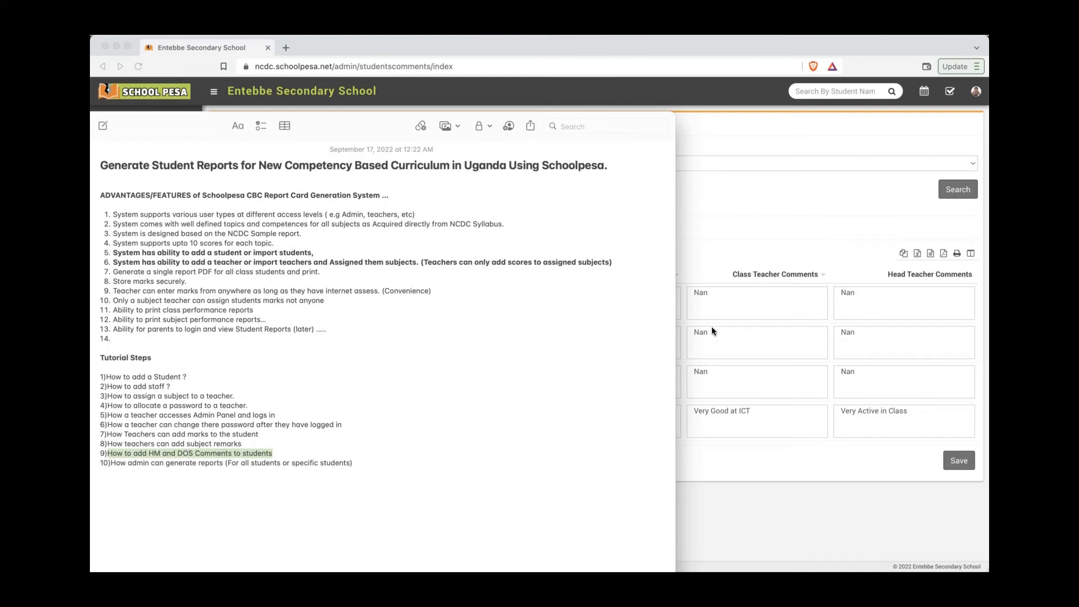
left_click(754, 244)
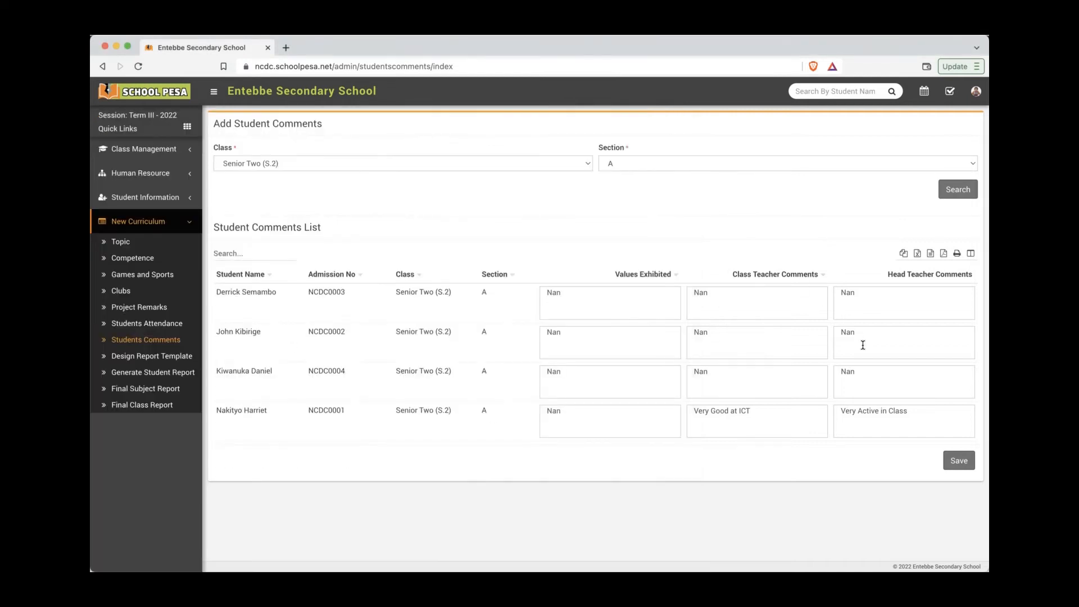
double_click(862, 375)
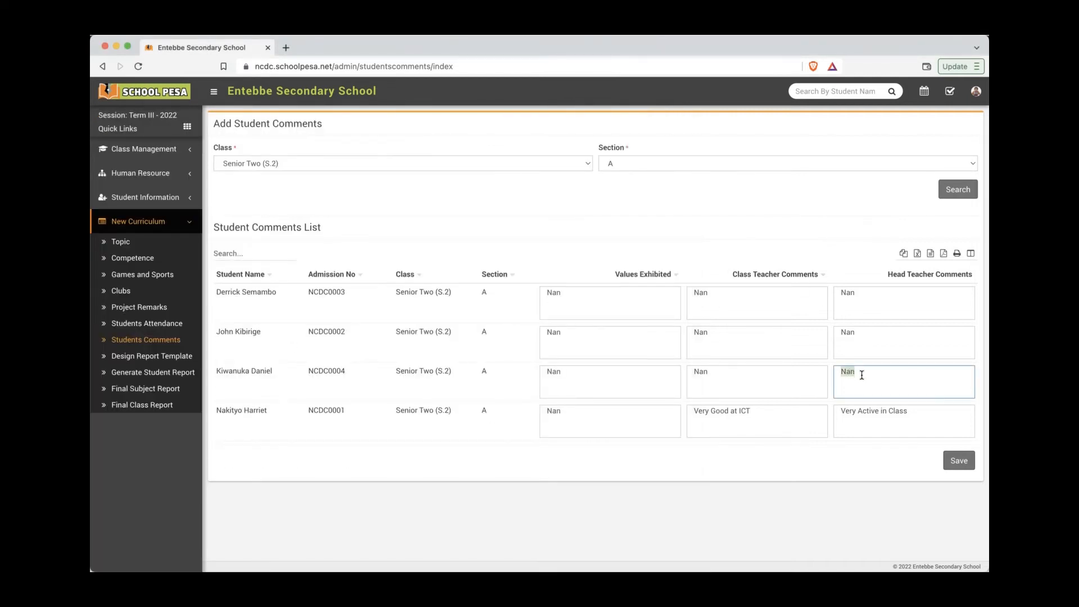
type("Very Good Woork. Keep itUp")
left_click(728, 374)
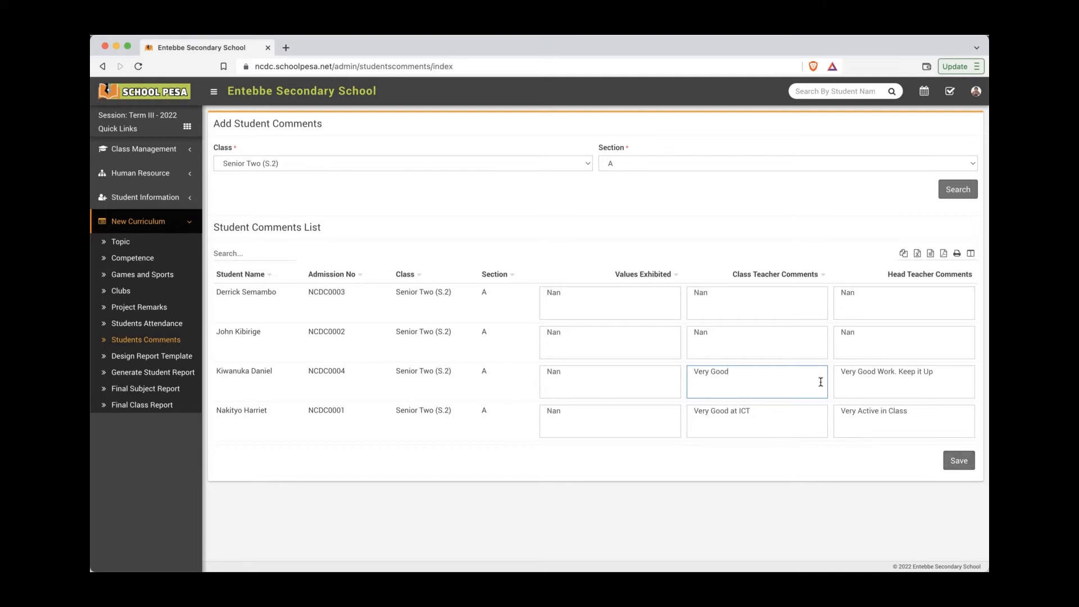
left_click(960, 461)
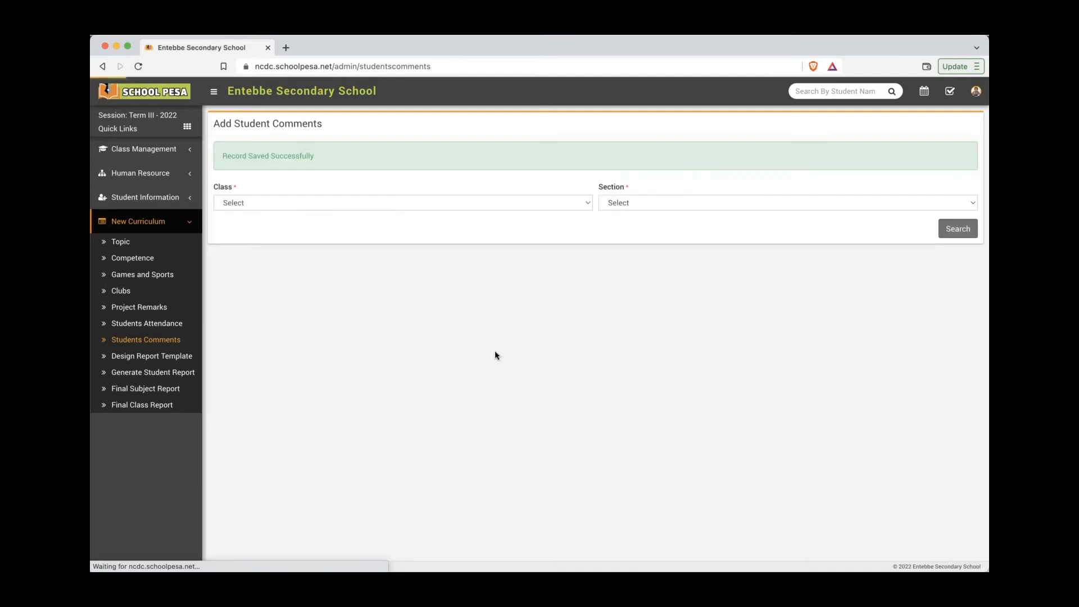
key("super+Tab")
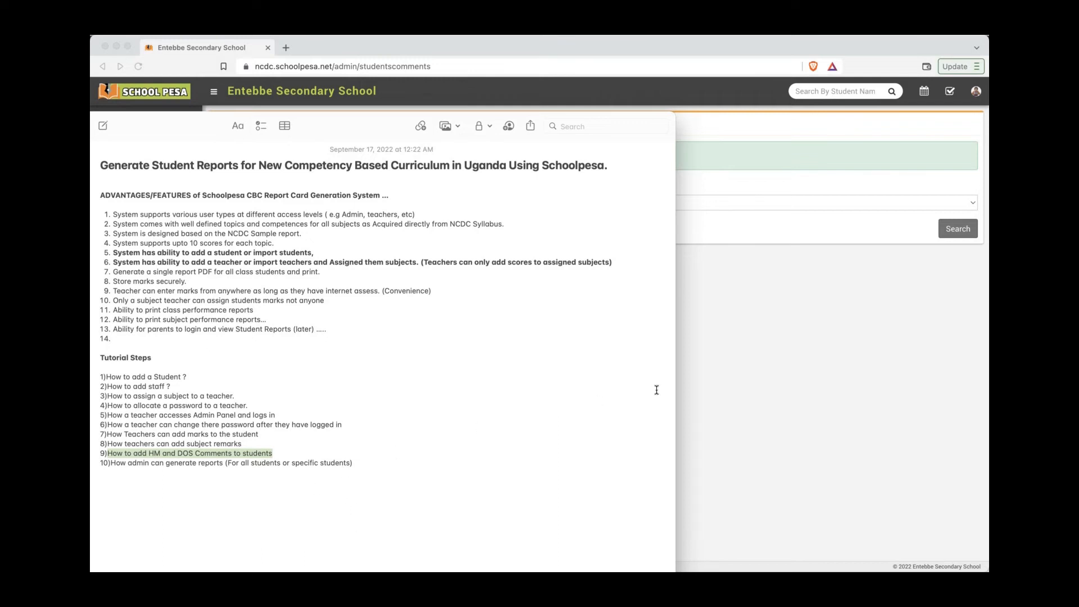
Step: Highlight the tutorial step about the admin generating reports, then return to Schoolpesa
left_click_drag(128, 463, 267, 468)
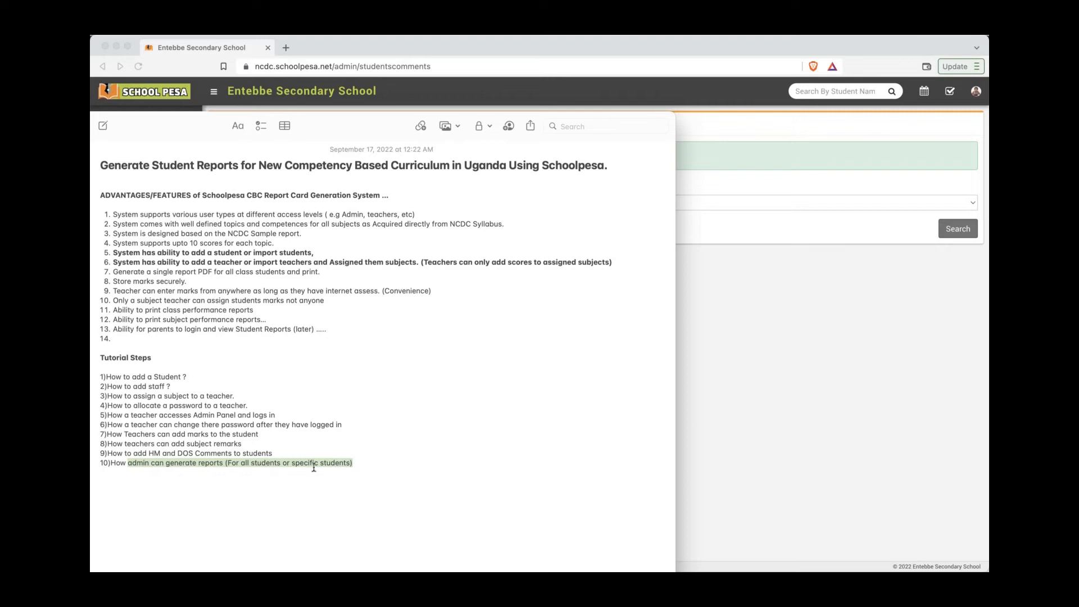
left_click(704, 438)
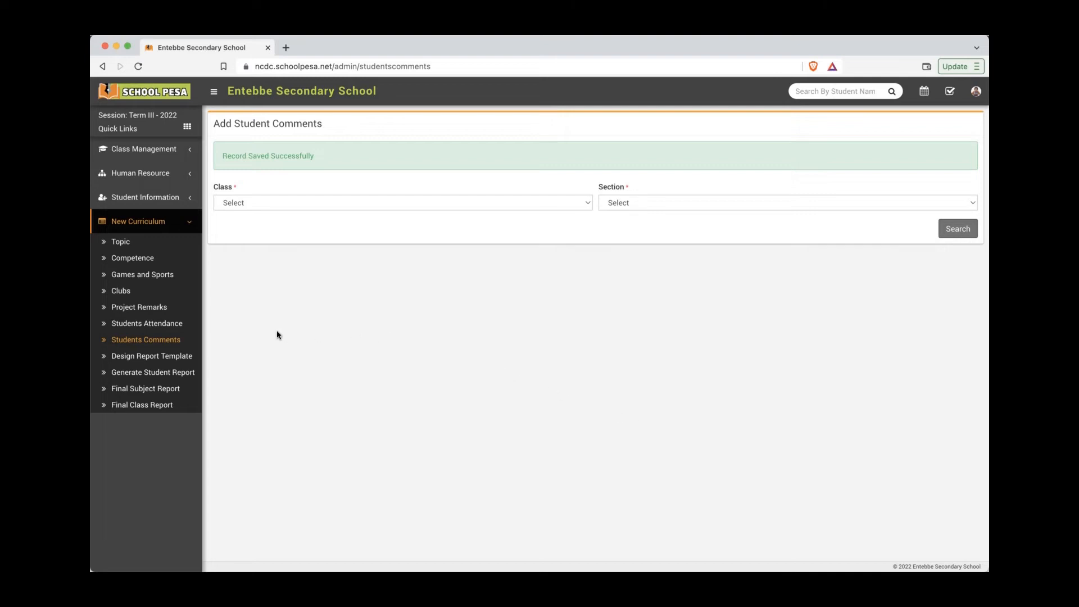
Step: Browse the curriculum Topic list through pages 3, 5, 6 and 7
left_click(133, 243)
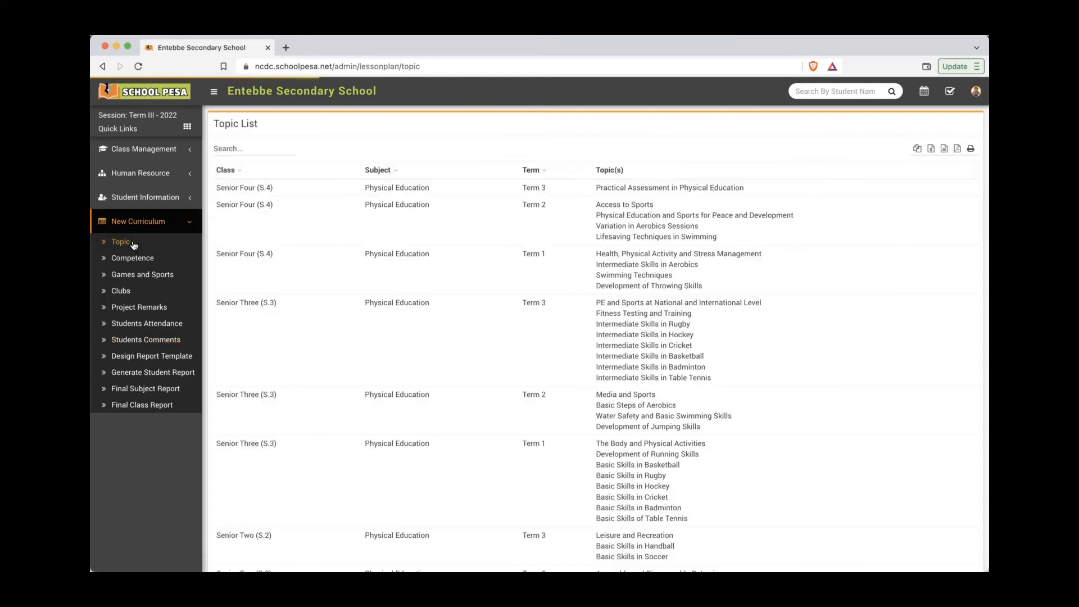
scroll(577, 331, "down", 1)
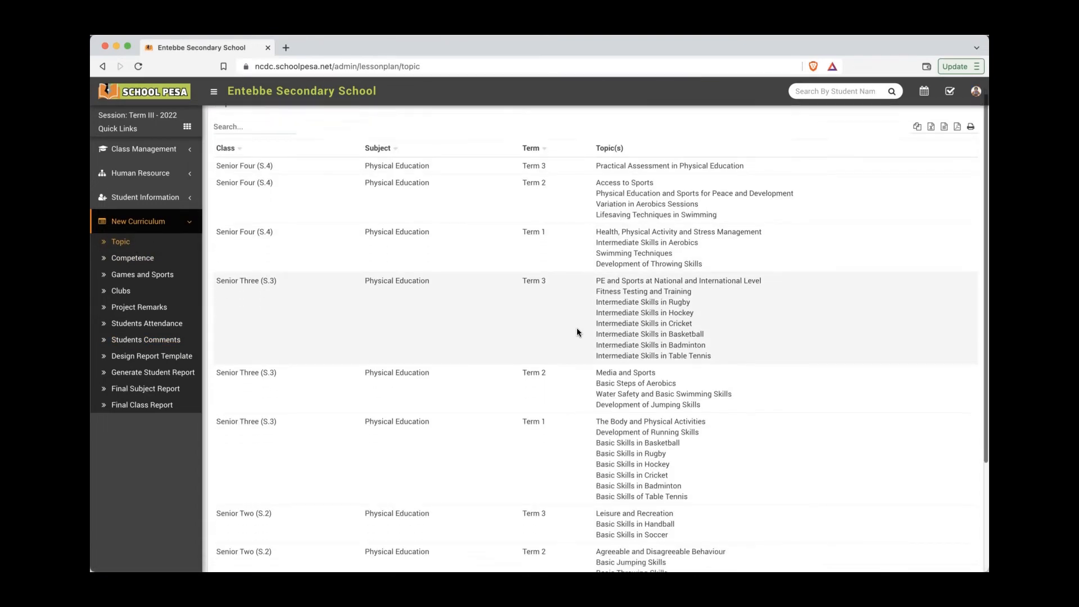
scroll(577, 329, "down", 5)
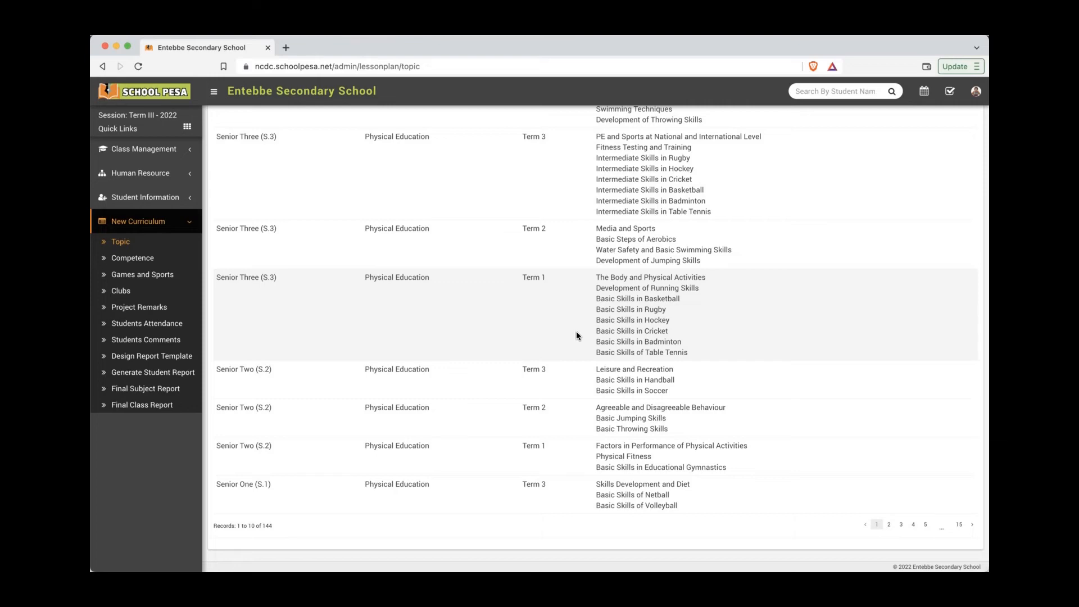
scroll(576, 336, "up", 6)
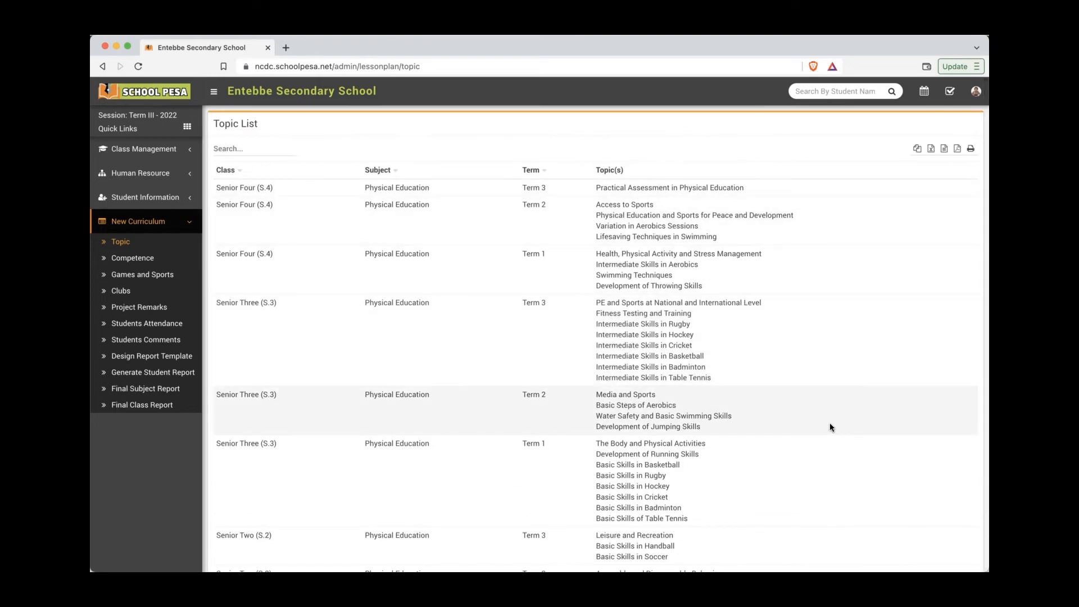
scroll(832, 424, "down", 6)
left_click(902, 525)
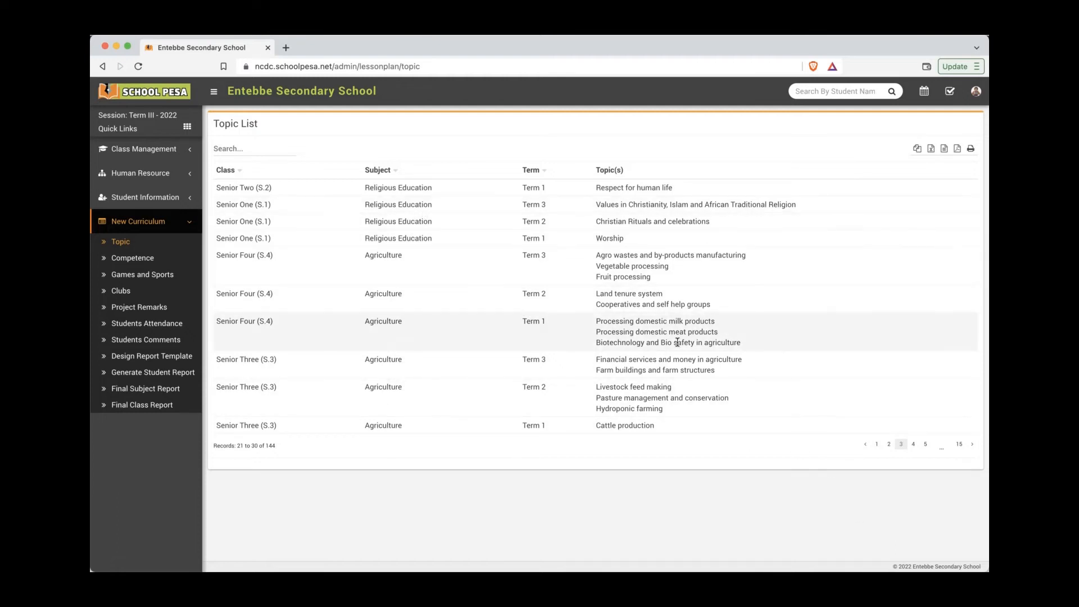
left_click(926, 445)
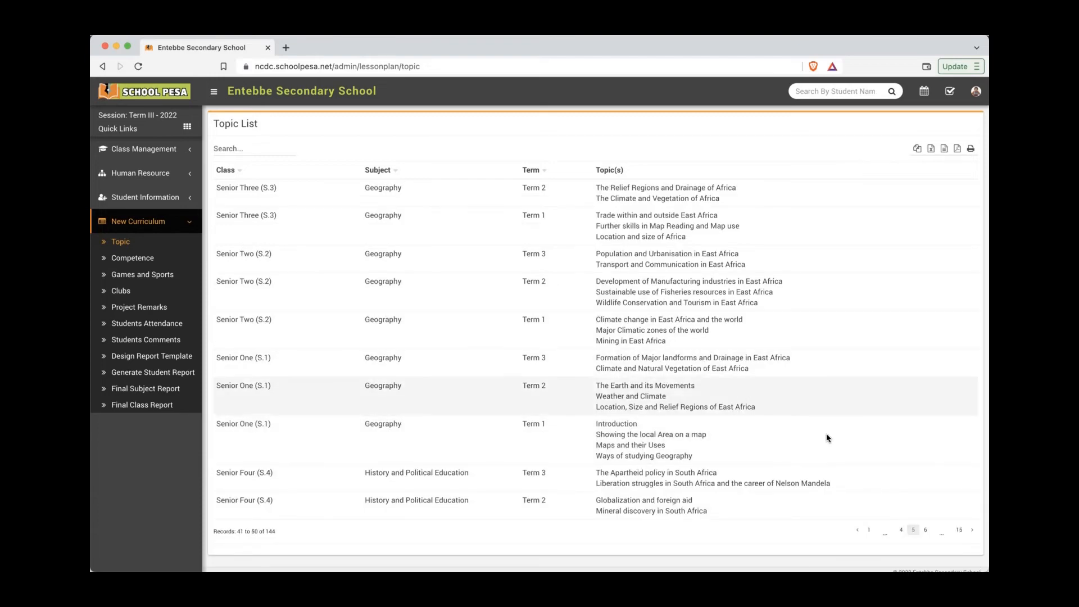
left_click(925, 530)
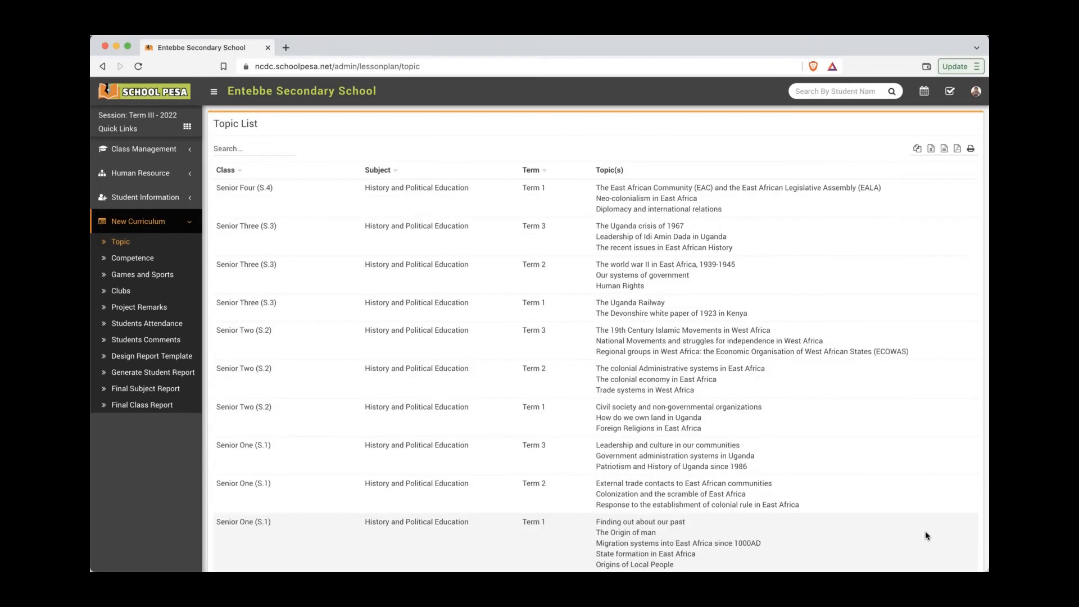
scroll(874, 489, "down", 2)
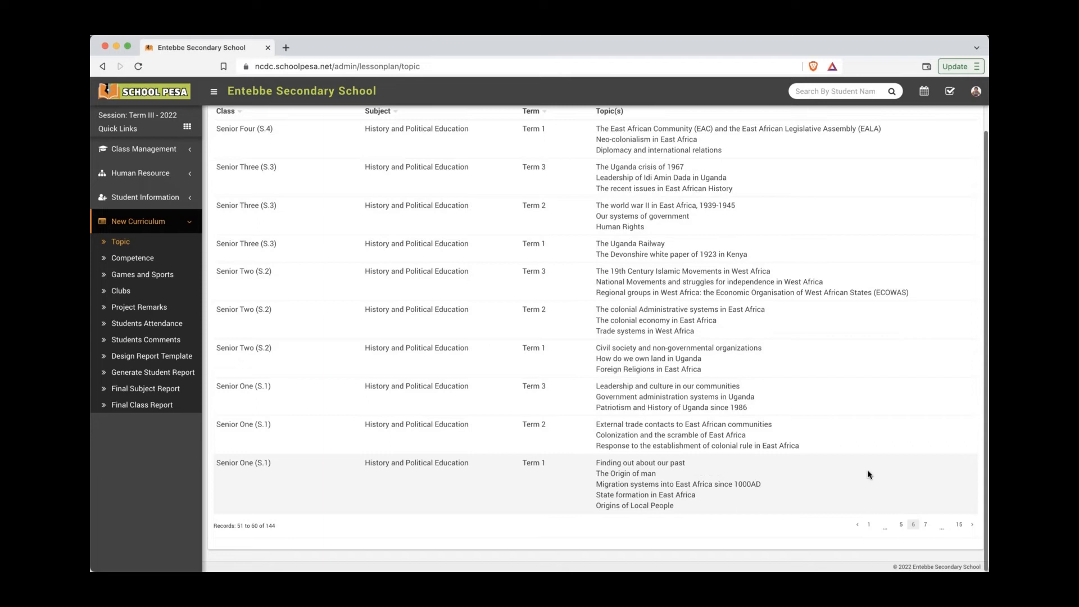
left_click(927, 528)
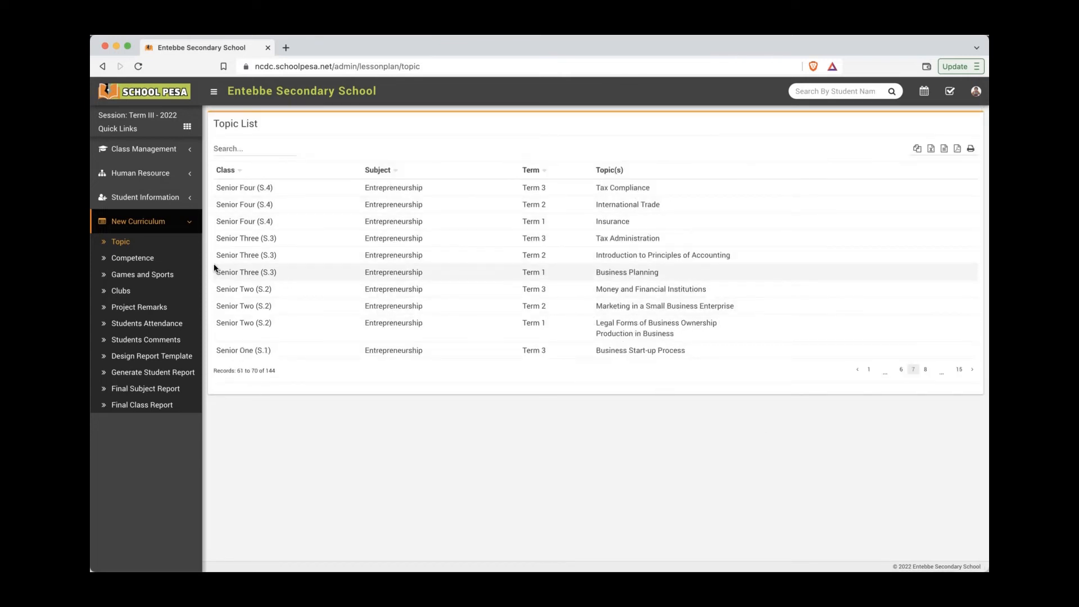
Step: View page 4 of the Competence list, then go to Games and Sports Comments
left_click(176, 260)
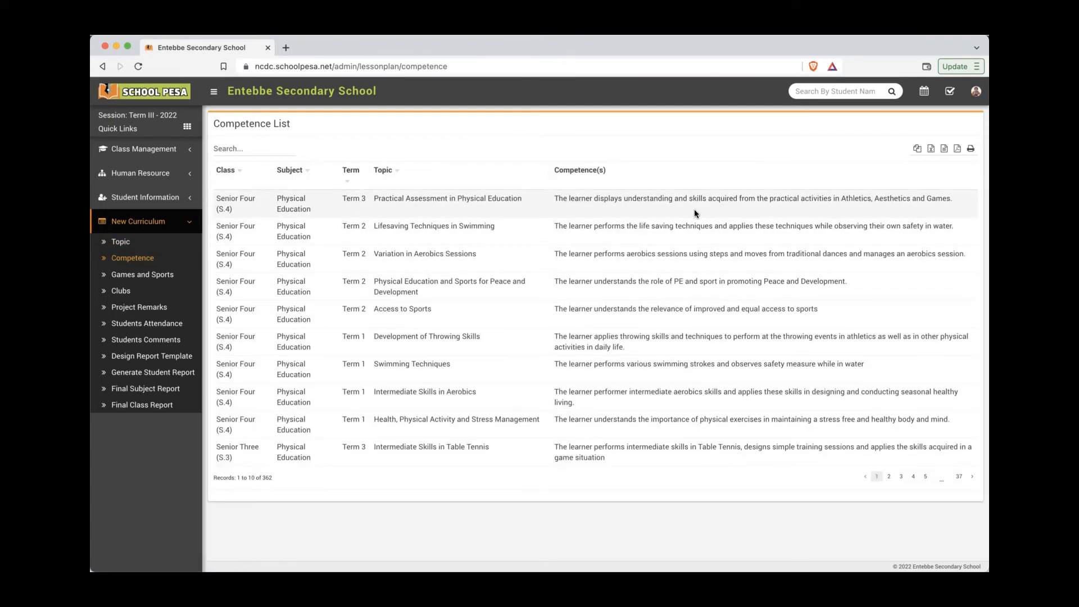
left_click(914, 476)
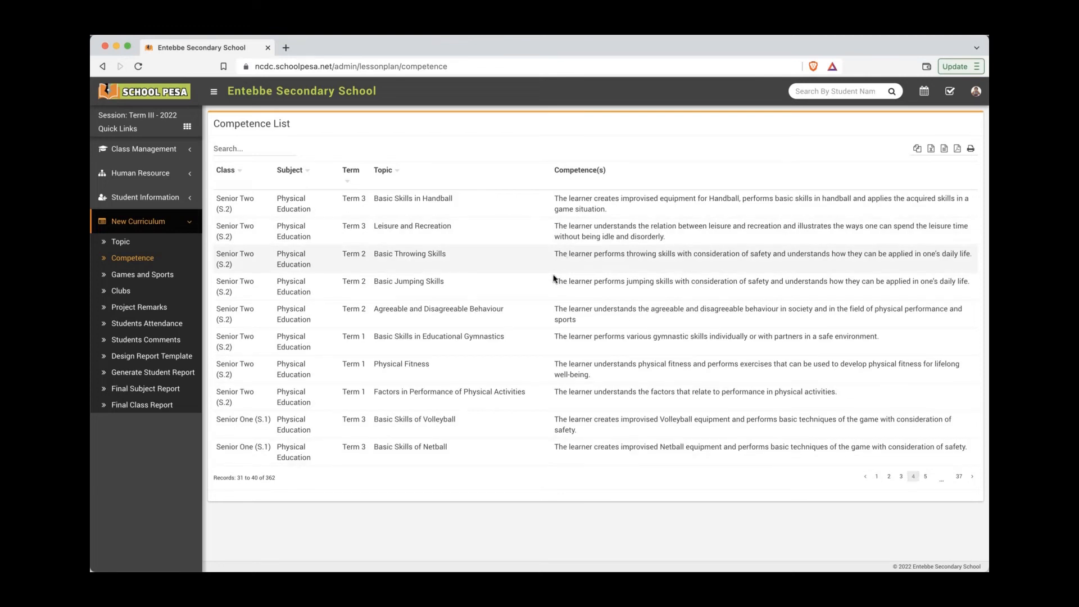
left_click(167, 278)
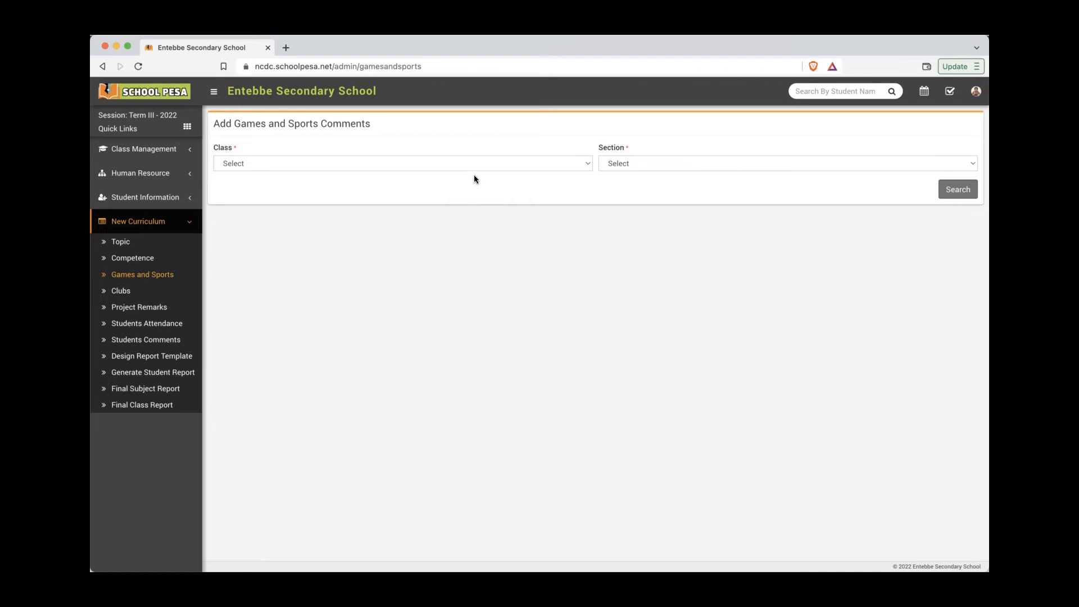
Step: Load the Games and Sports Comments list for Senior Two (S.2) section A
left_click(478, 167)
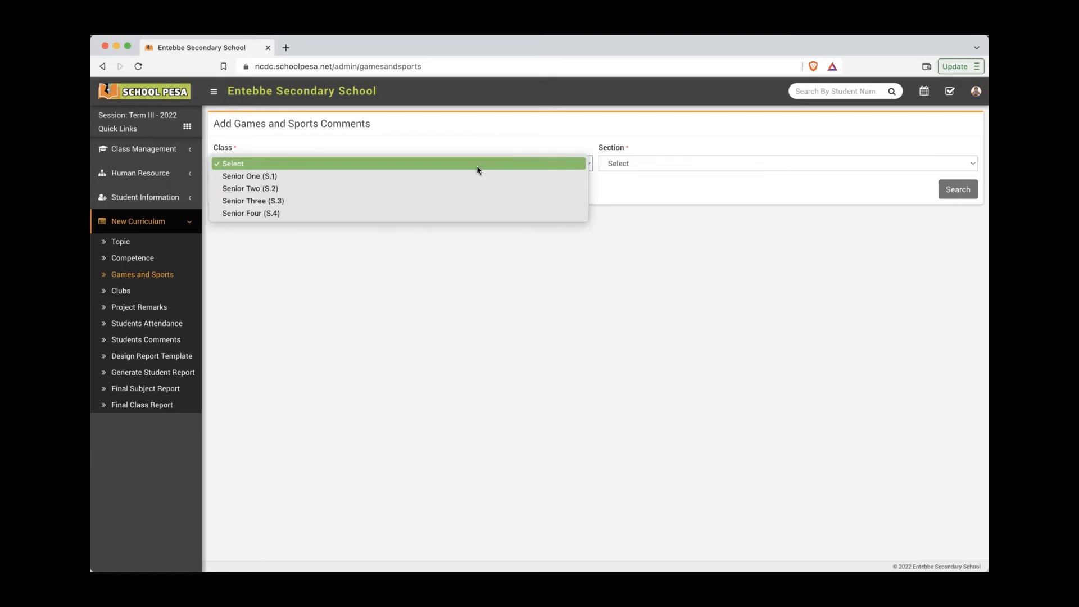
left_click(534, 185)
left_click(628, 164)
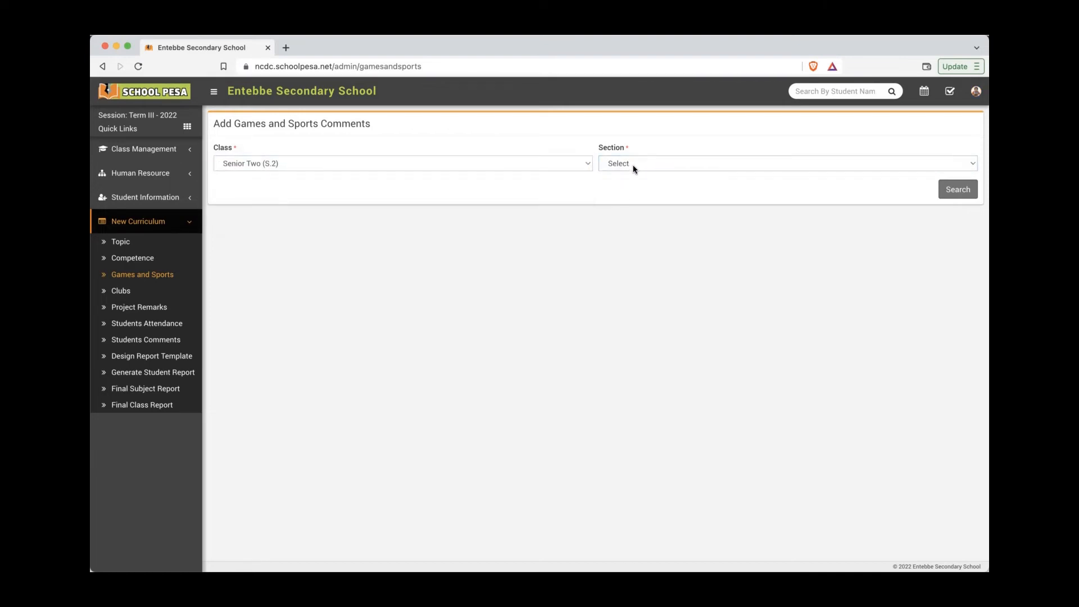
left_click(633, 176)
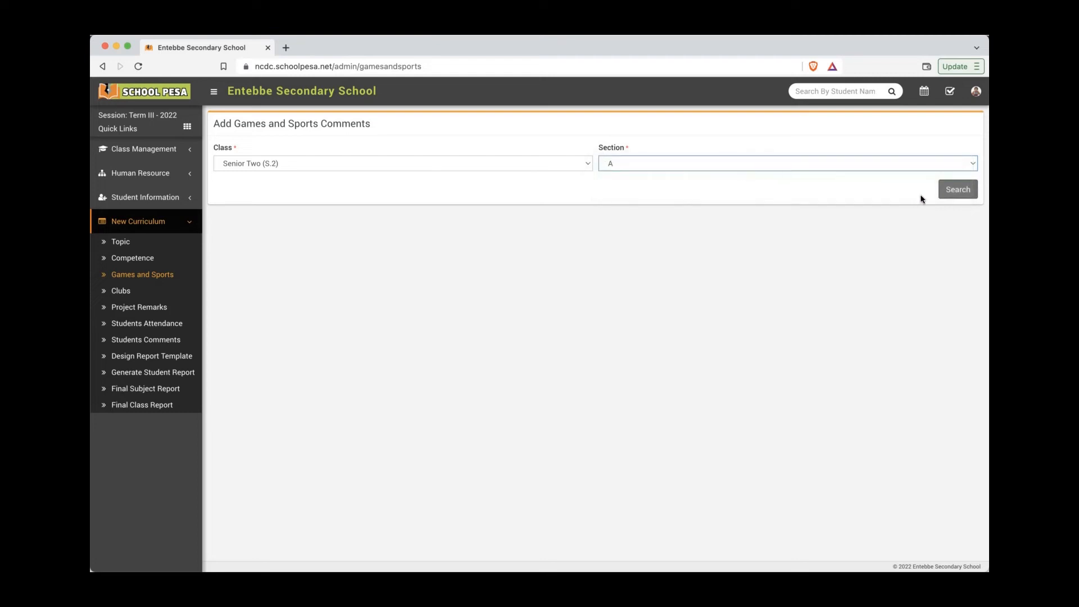
left_click(954, 189)
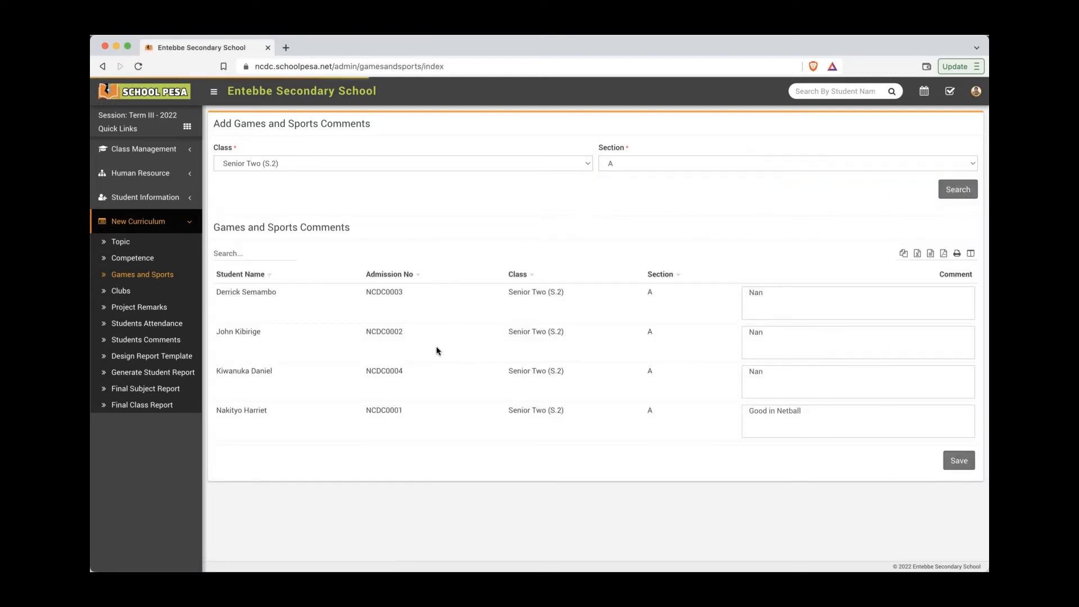
Step: Change the third student's games comment to 'Good at Football' and save it
double_click(769, 376)
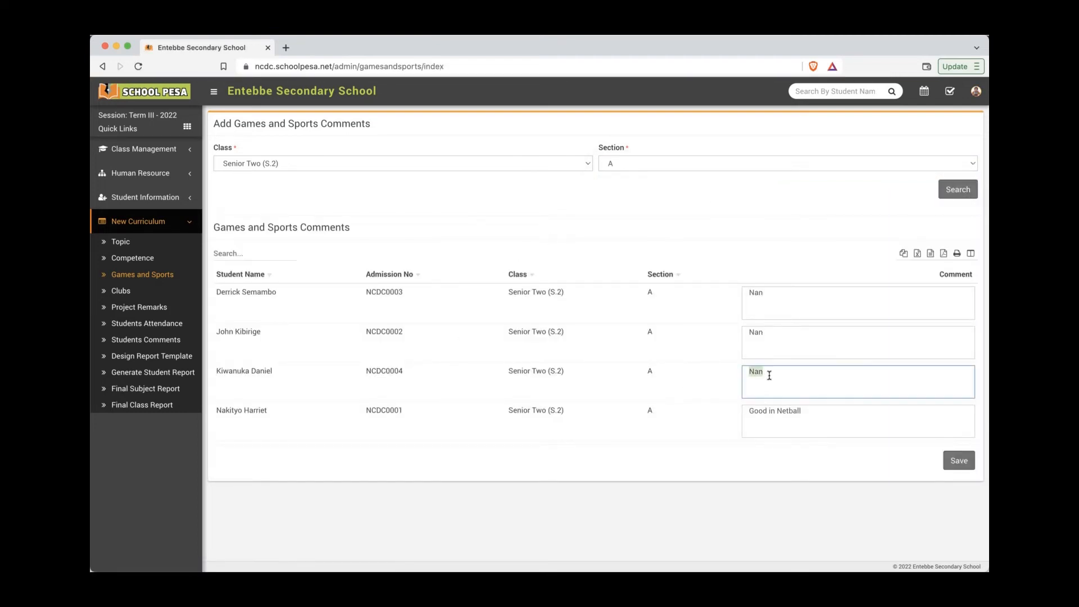
type("Good at Football")
left_click(959, 461)
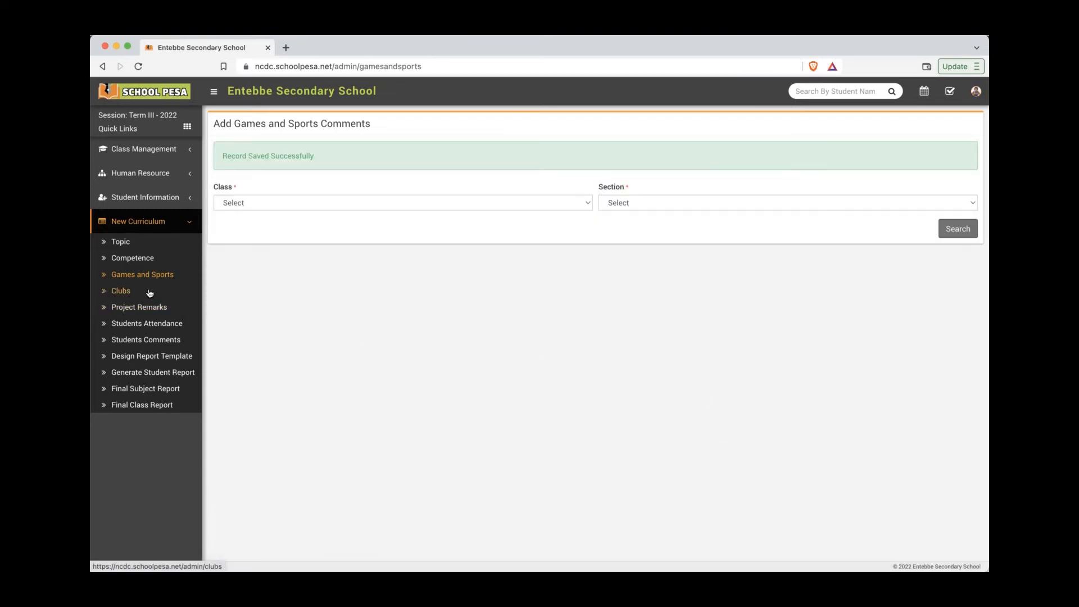
left_click(149, 293)
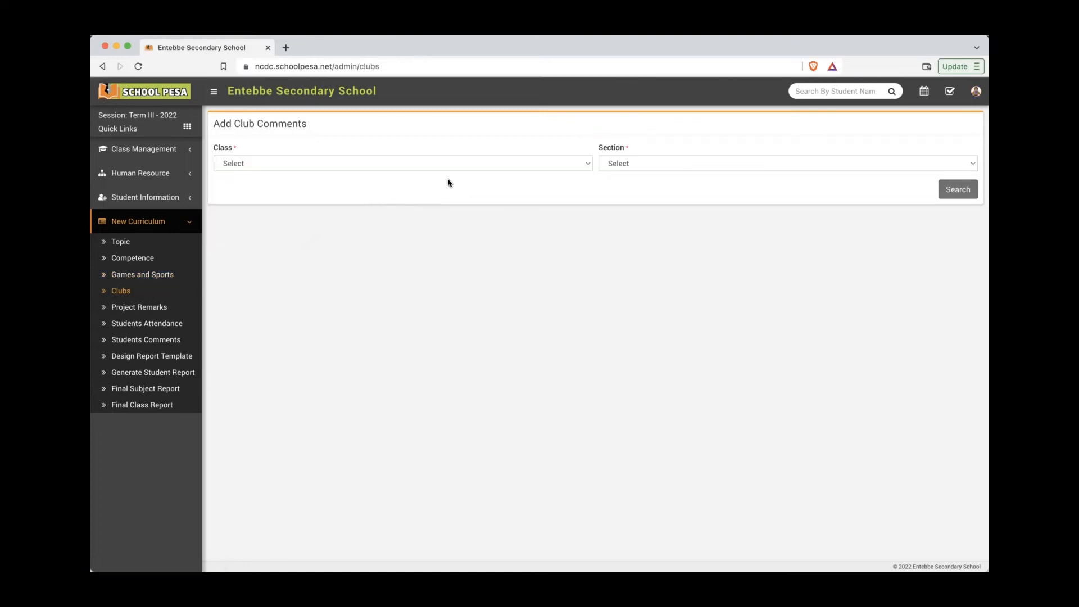
Step: Load the club comments list for Senior Two (S.2) section A
left_click(482, 160)
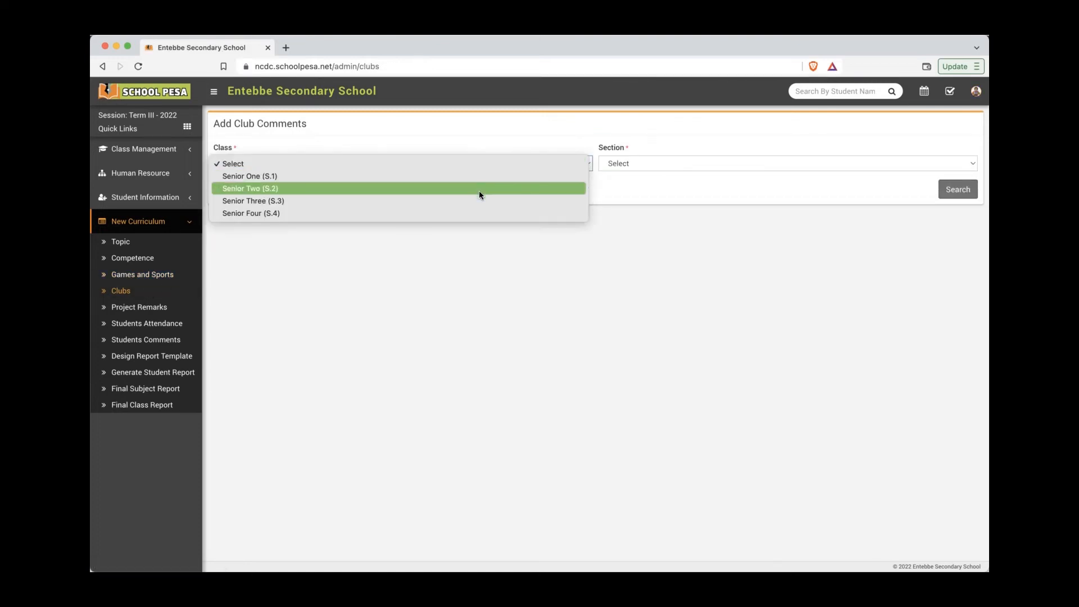
left_click(677, 189)
left_click(741, 163)
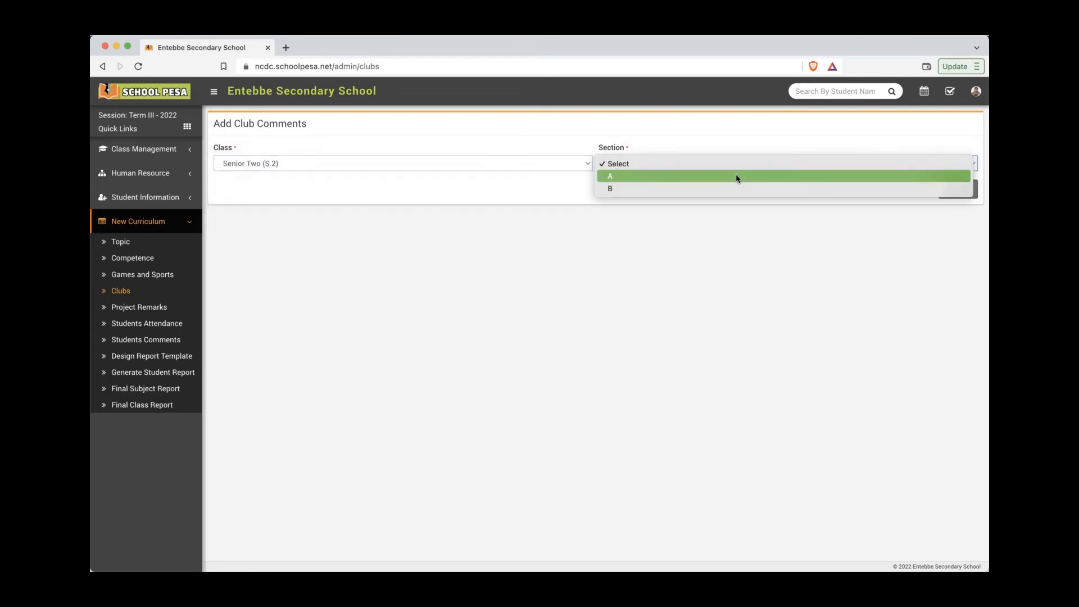
left_click(737, 174)
left_click(950, 190)
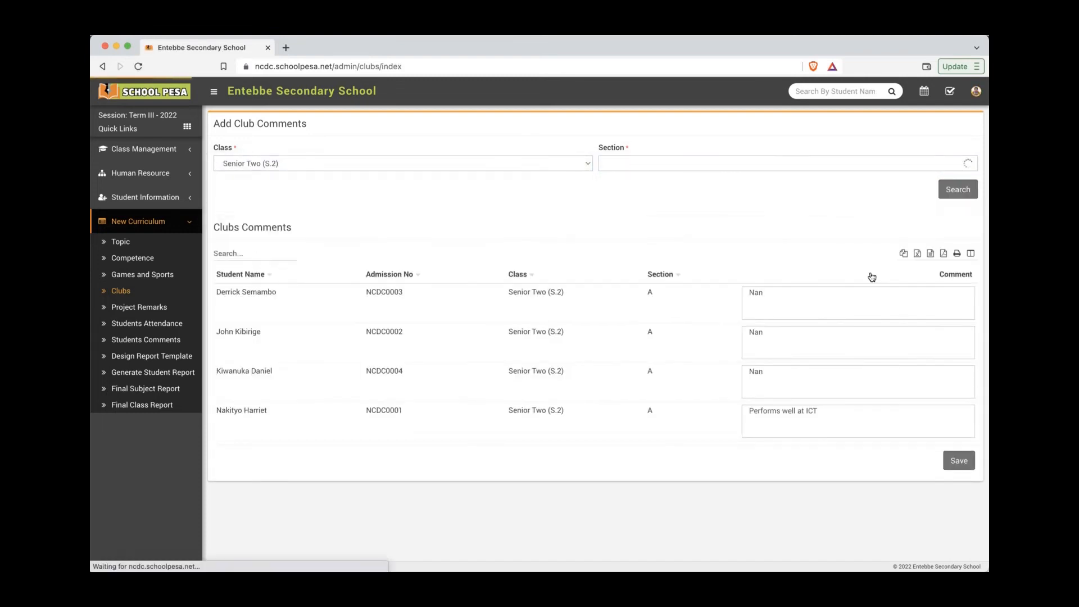
Step: Replace the third student's club comment with 'Very Active at MDD' and save
triple_click(849, 377)
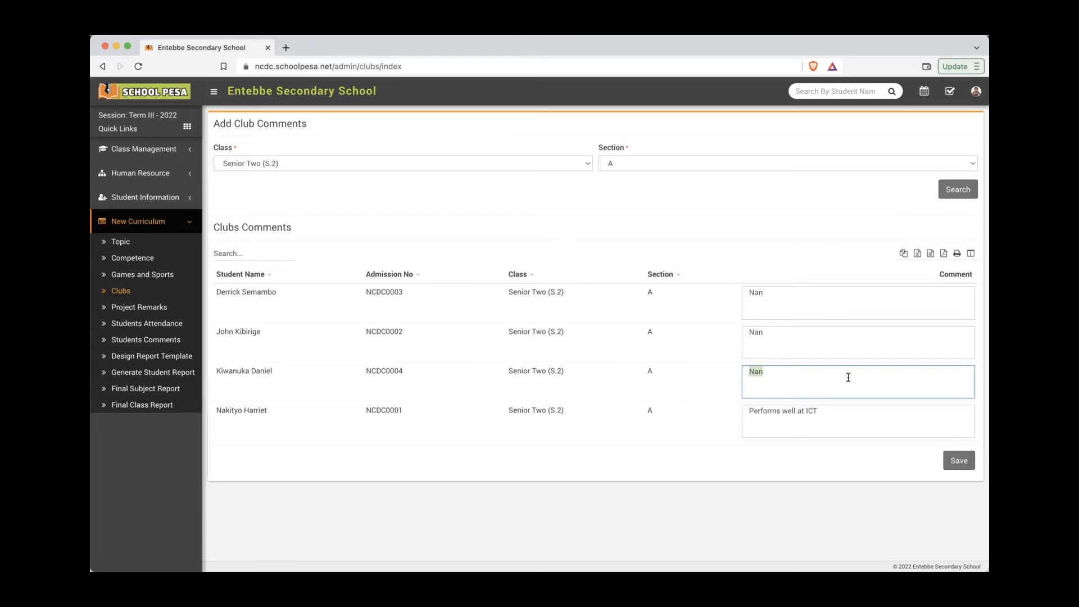
type("Very Active at MDD")
left_click(957, 462)
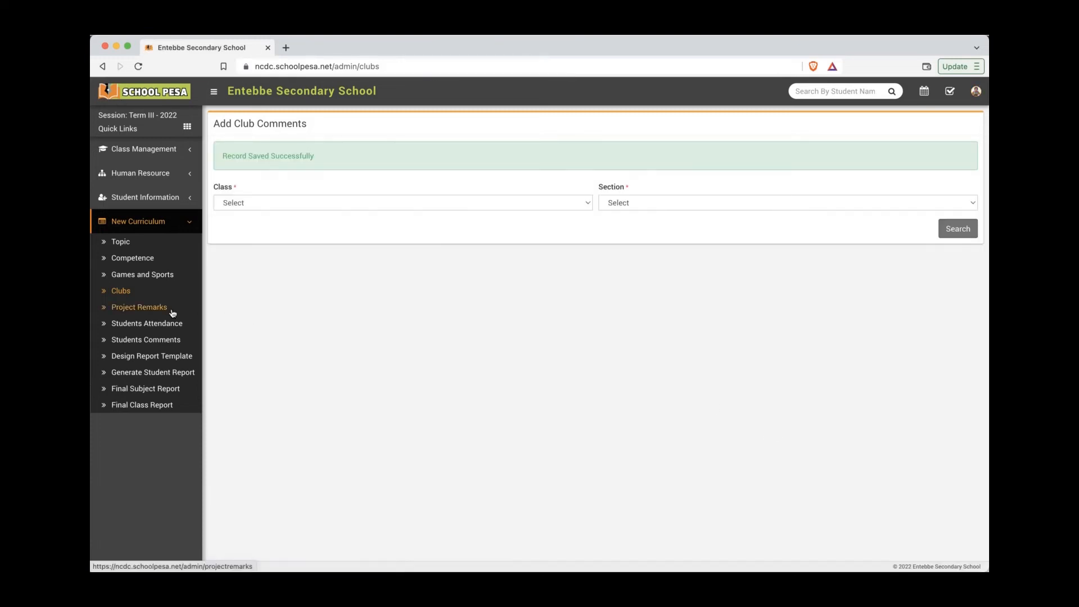
left_click(172, 311)
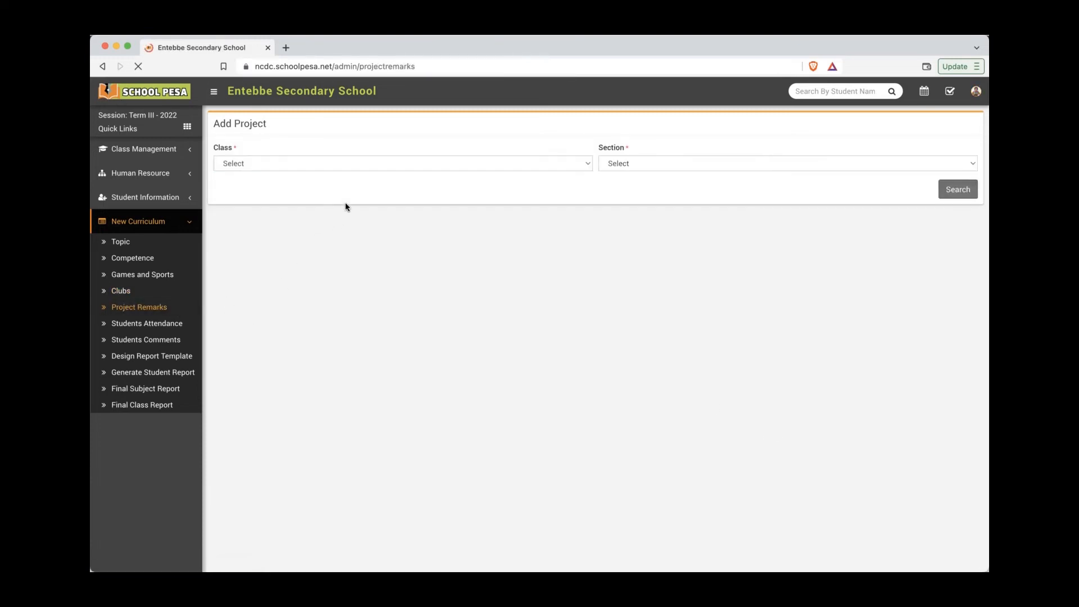
Step: Load the Project Remarks list for Senior Two (S.2) section A
left_click(393, 163)
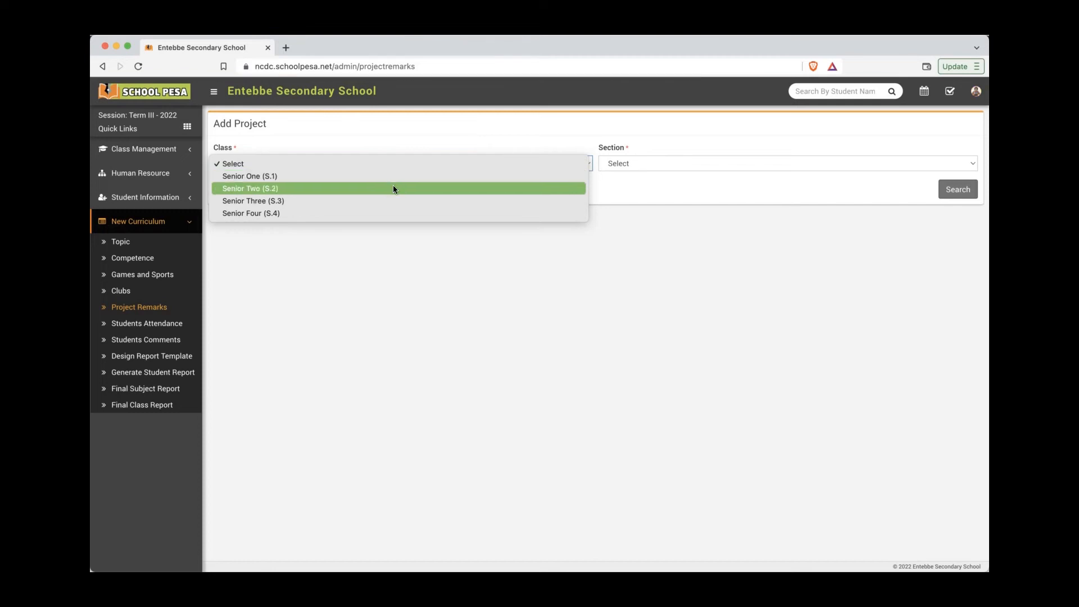
left_click(393, 186)
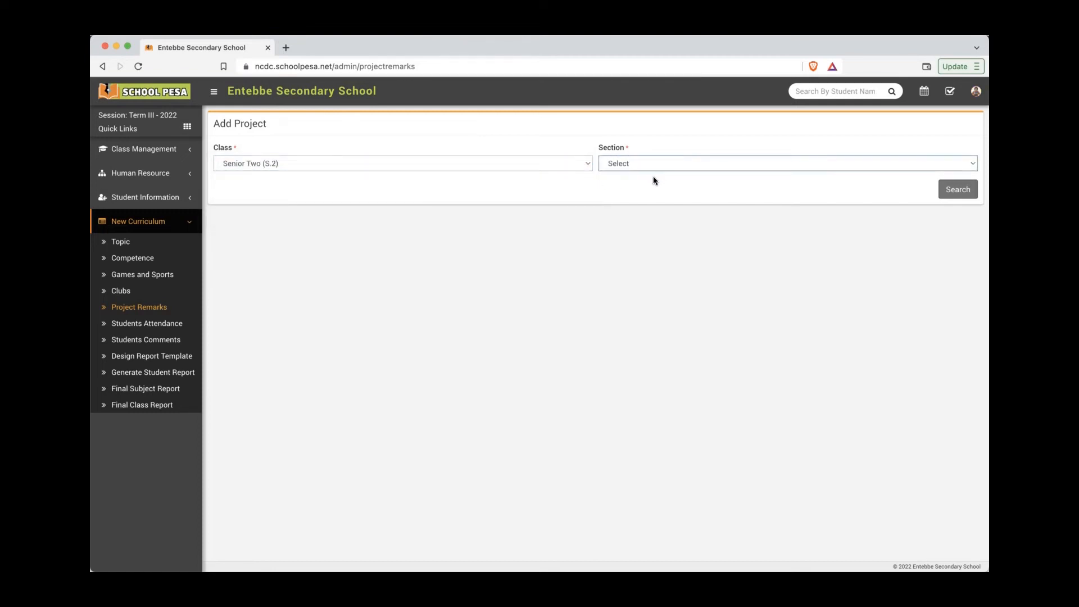
left_click(657, 164)
left_click(659, 176)
left_click(957, 189)
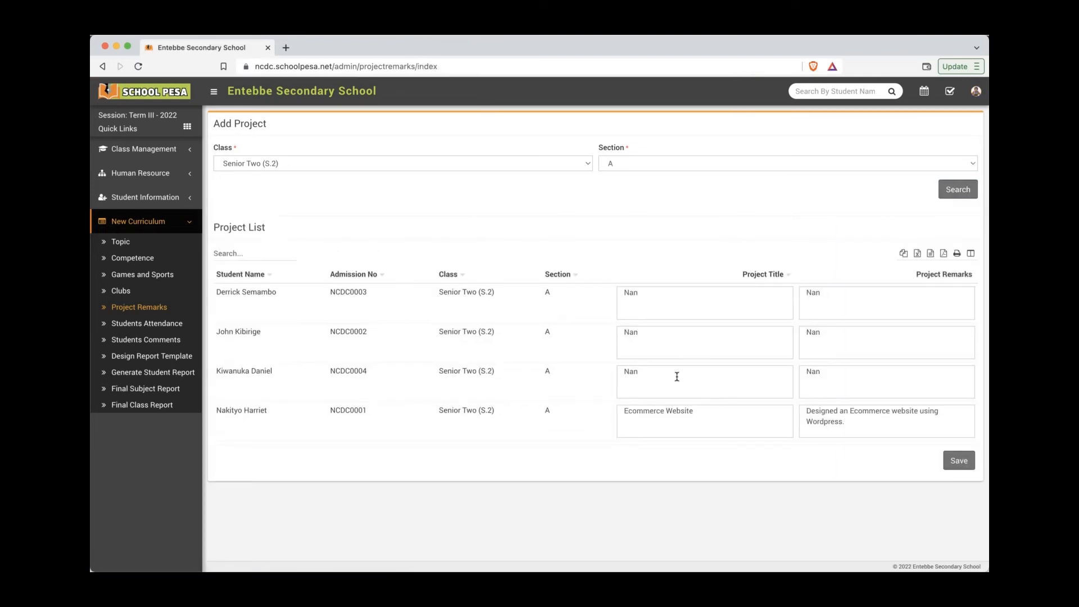
Step: Give the third student project title 'Excel Grading System' and remark 'Very Innovative', then save
double_click(644, 374)
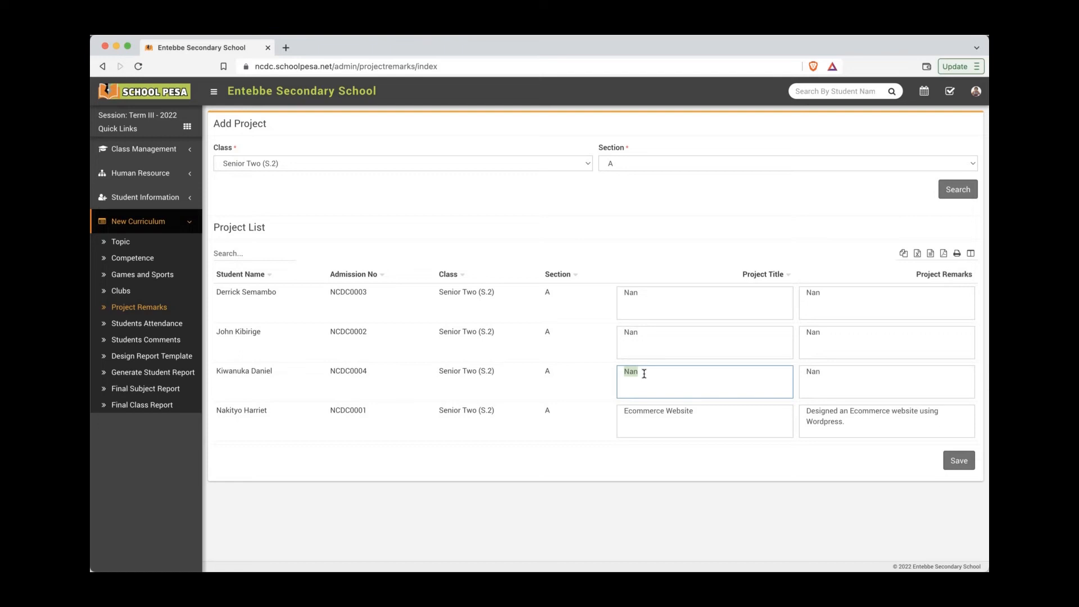
type("Ece")
type("ce")
type("l Grading S")
type("ystem")
left_click(853, 374)
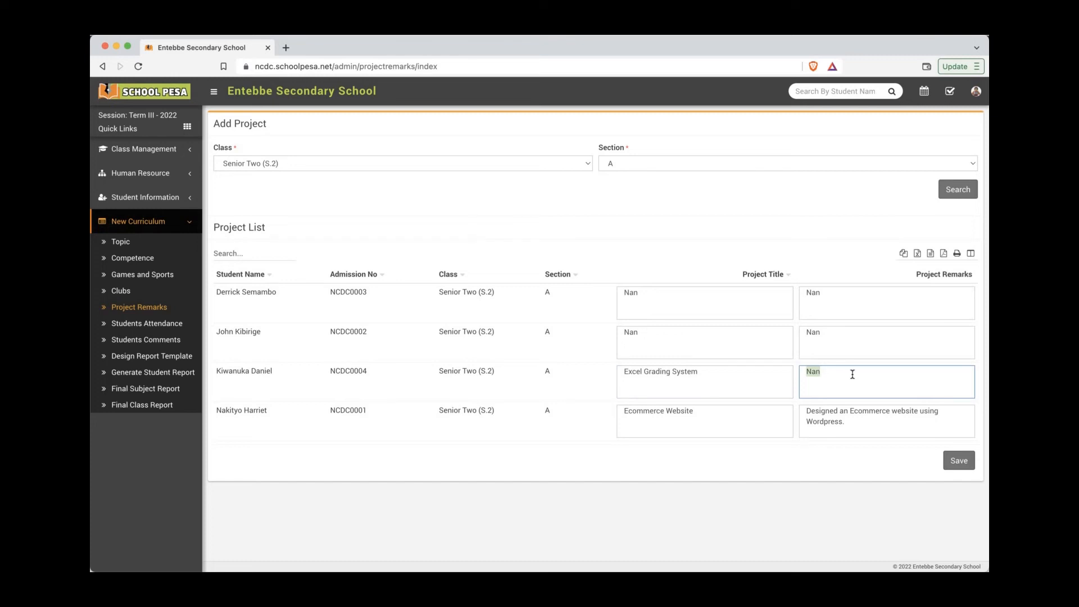
type("Very Innovative")
left_click(959, 461)
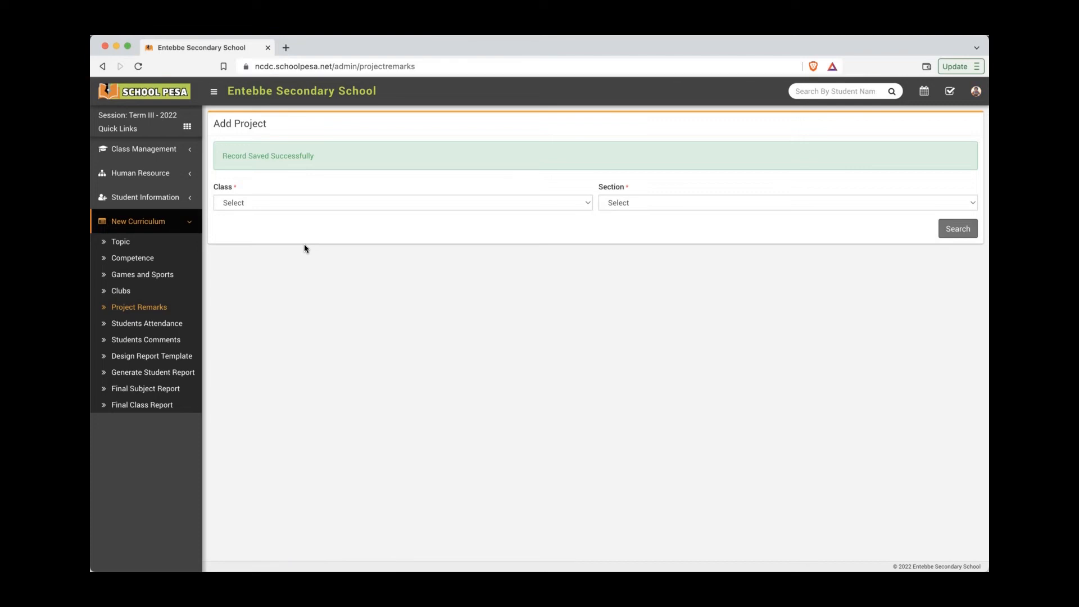
left_click(172, 327)
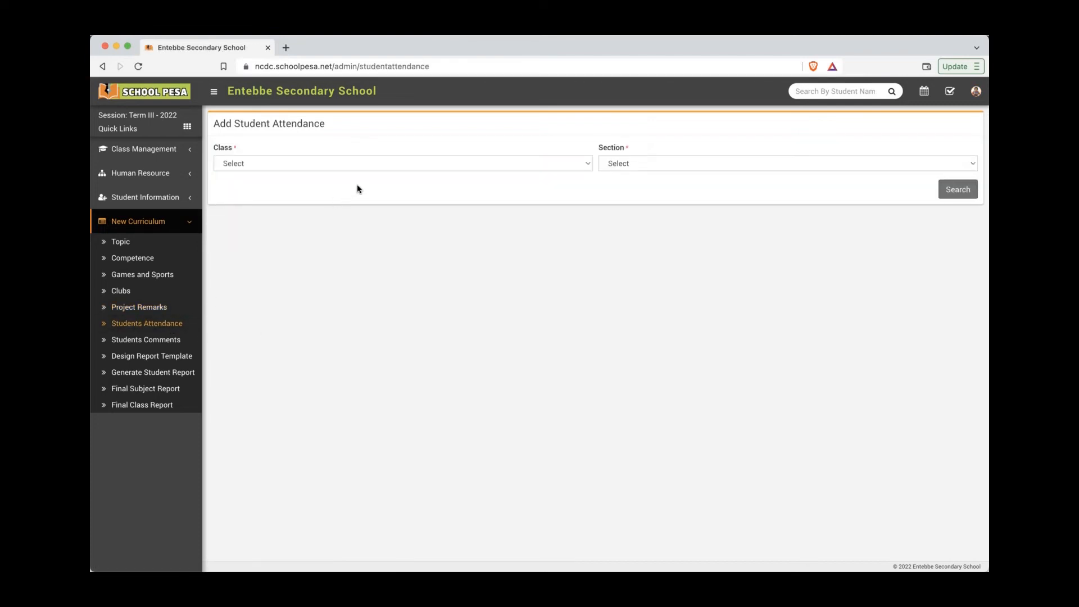
Step: Load the Students Attendance list for Senior Two (S.2) section A
left_click(398, 164)
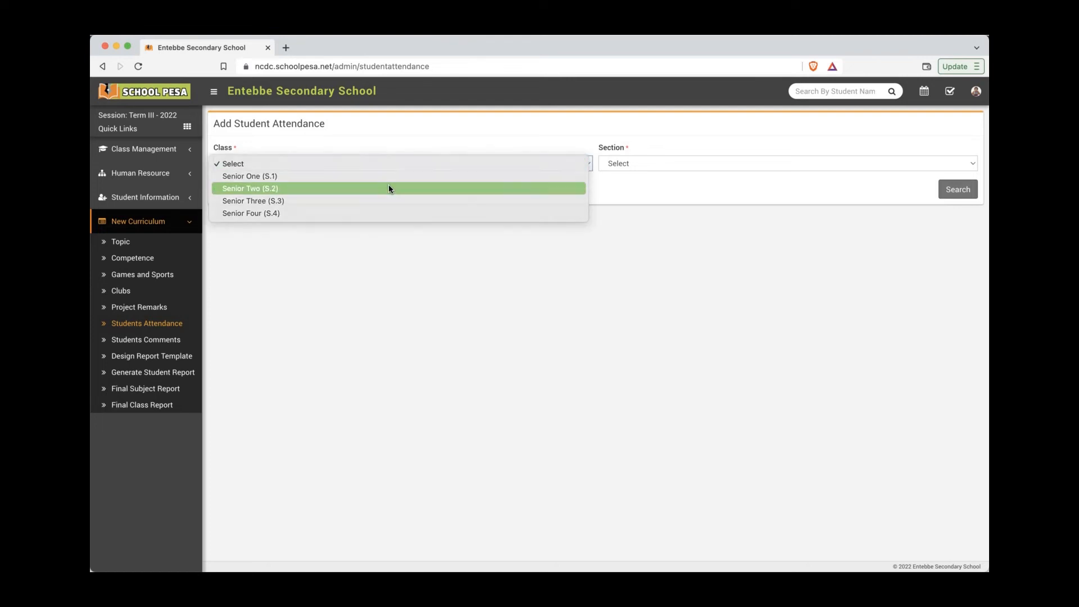
left_click(389, 187)
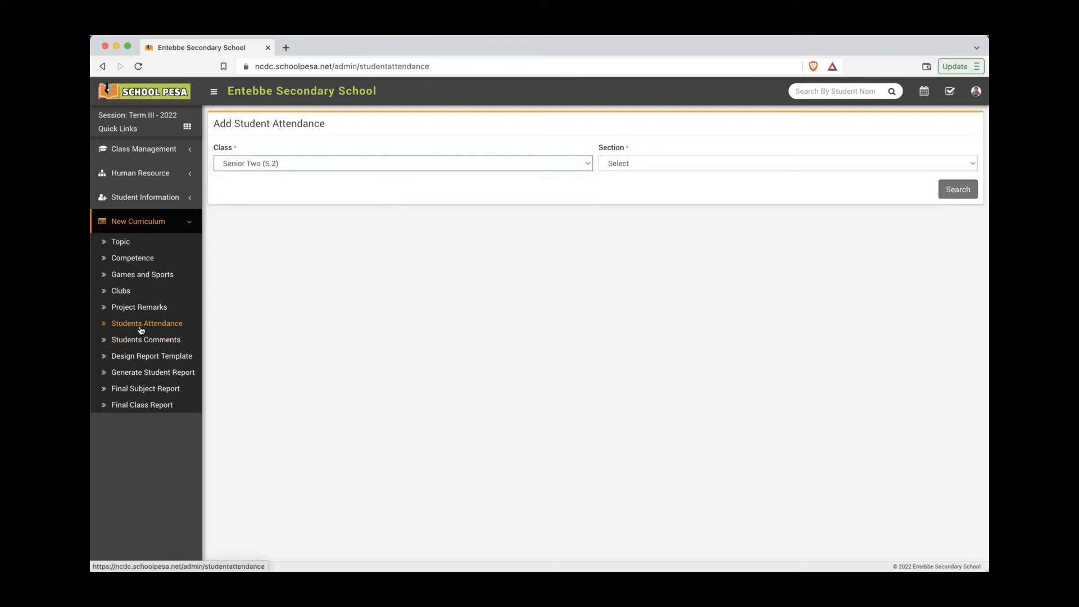
left_click(664, 164)
left_click(661, 176)
left_click(949, 190)
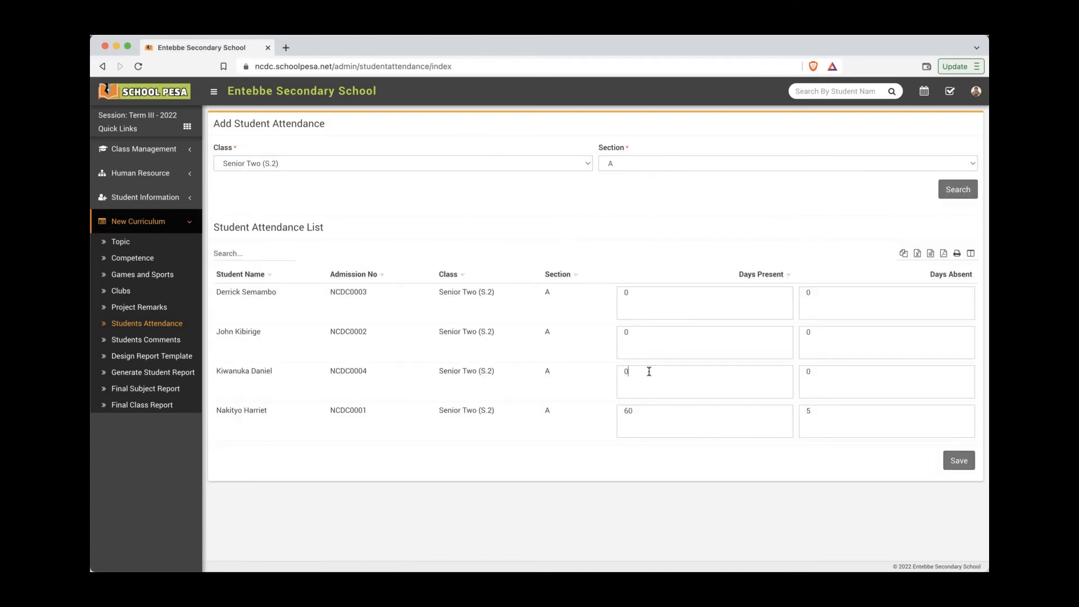
Step: Record 59 days present for the third student and save the attendance
left_click(649, 372)
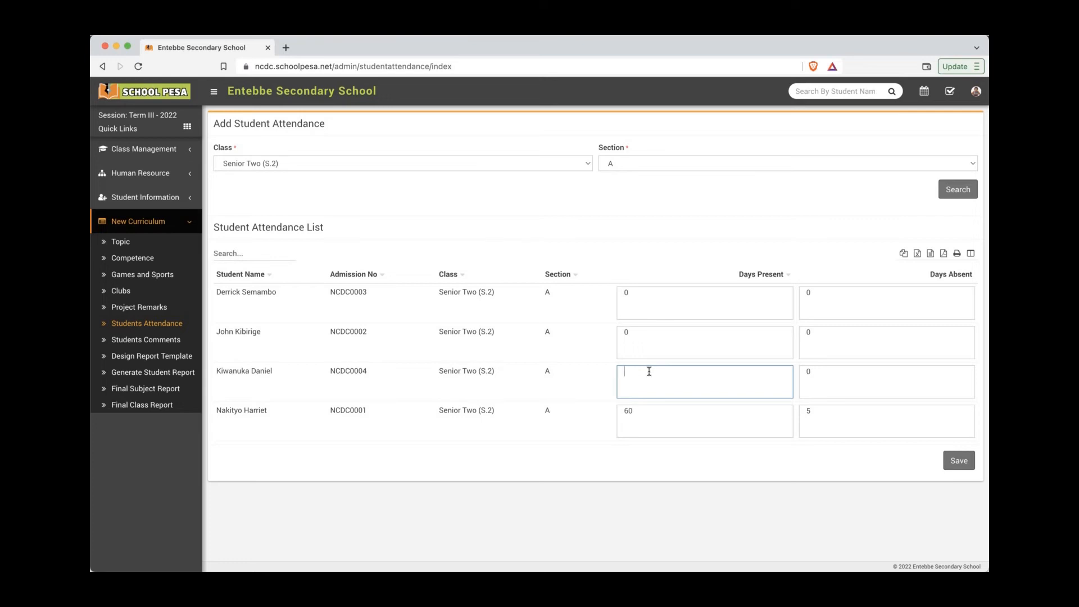
type("59")
left_click(836, 375)
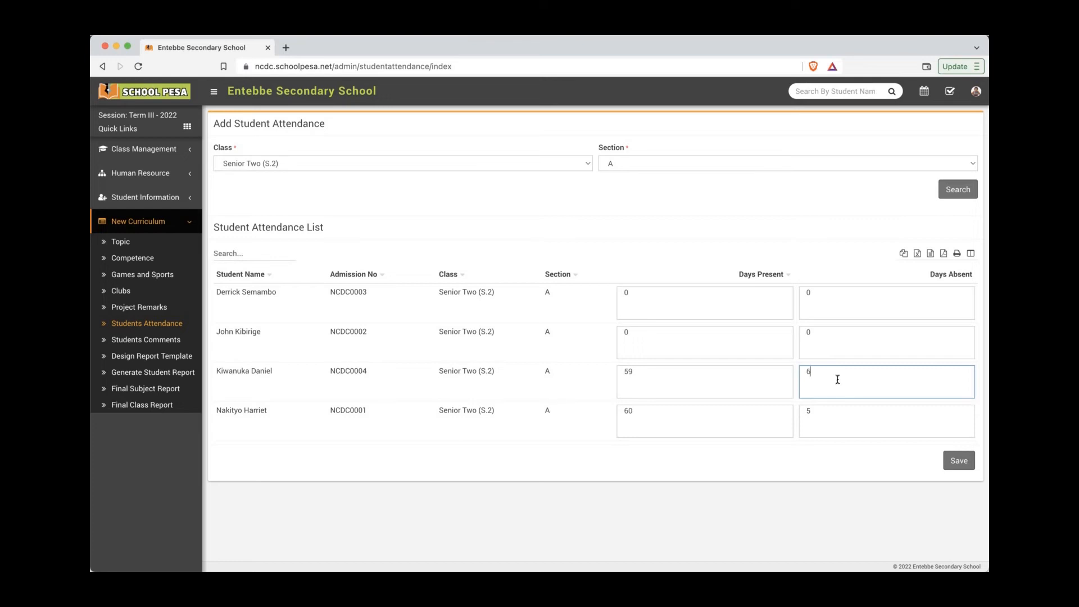
left_click(964, 464)
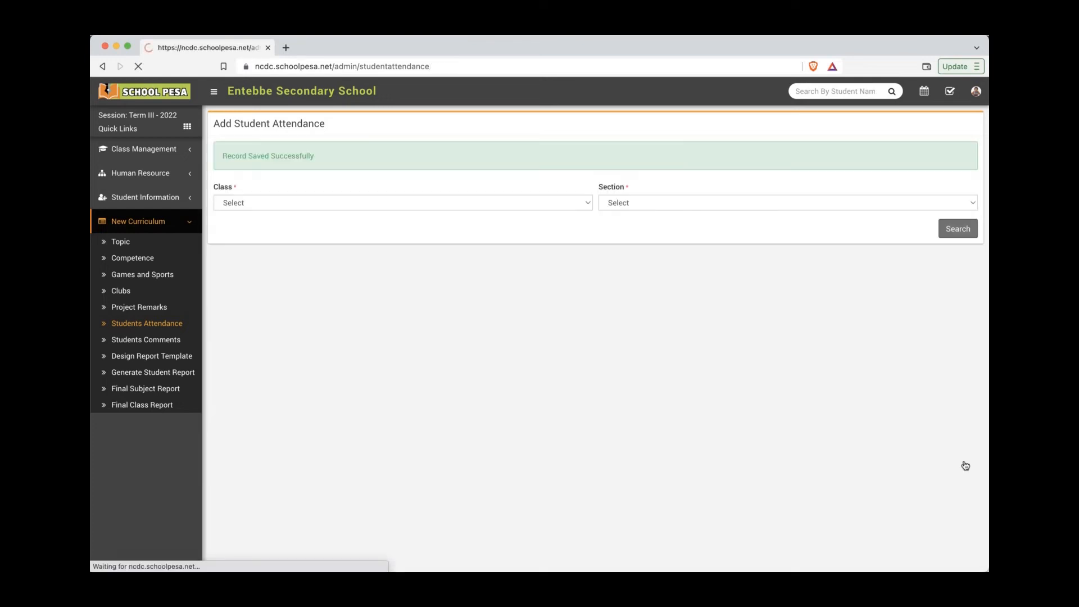
left_click(152, 344)
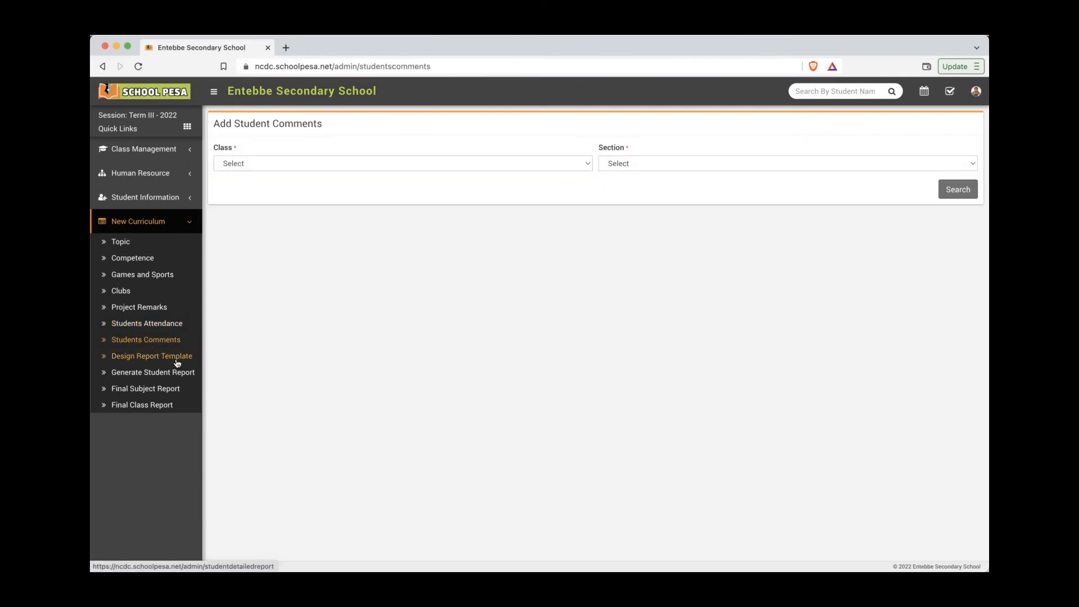
Step: Open Report Template Main for editing from the Design Report Template page
left_click(149, 358)
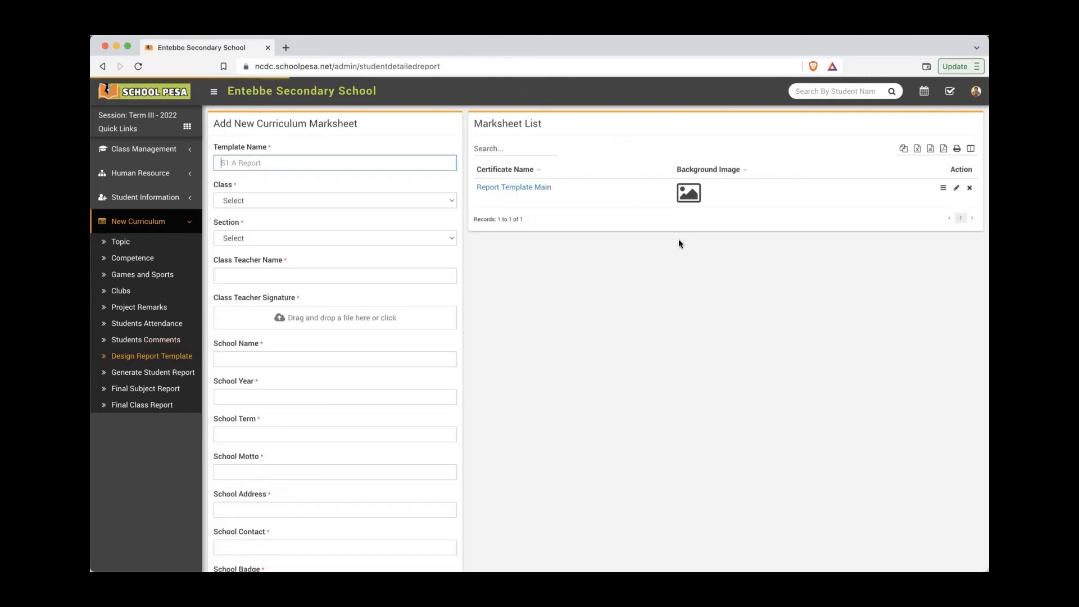
left_click(956, 189)
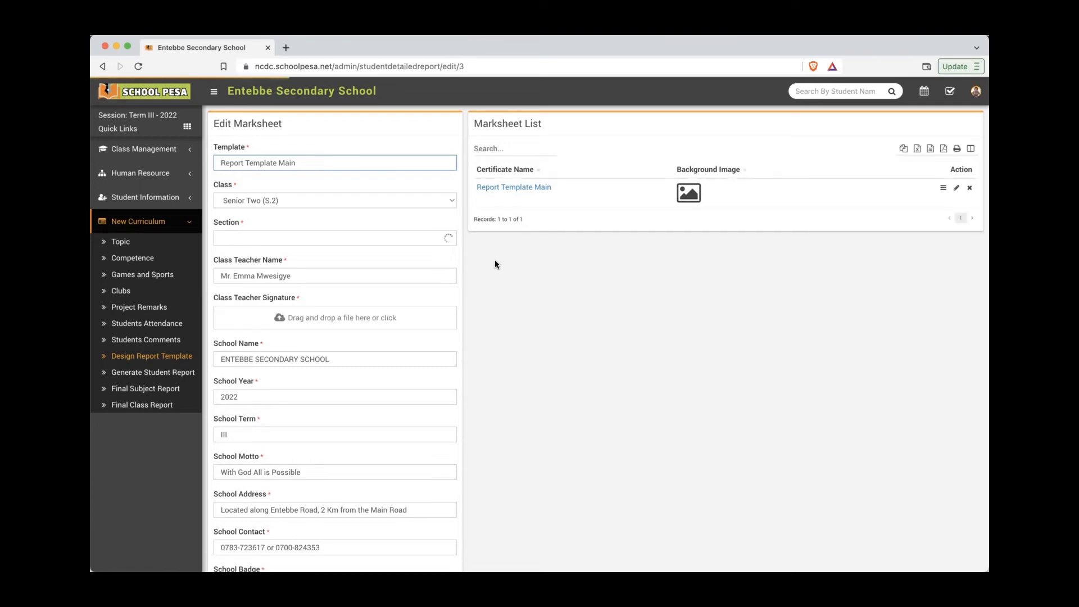
left_click(943, 190)
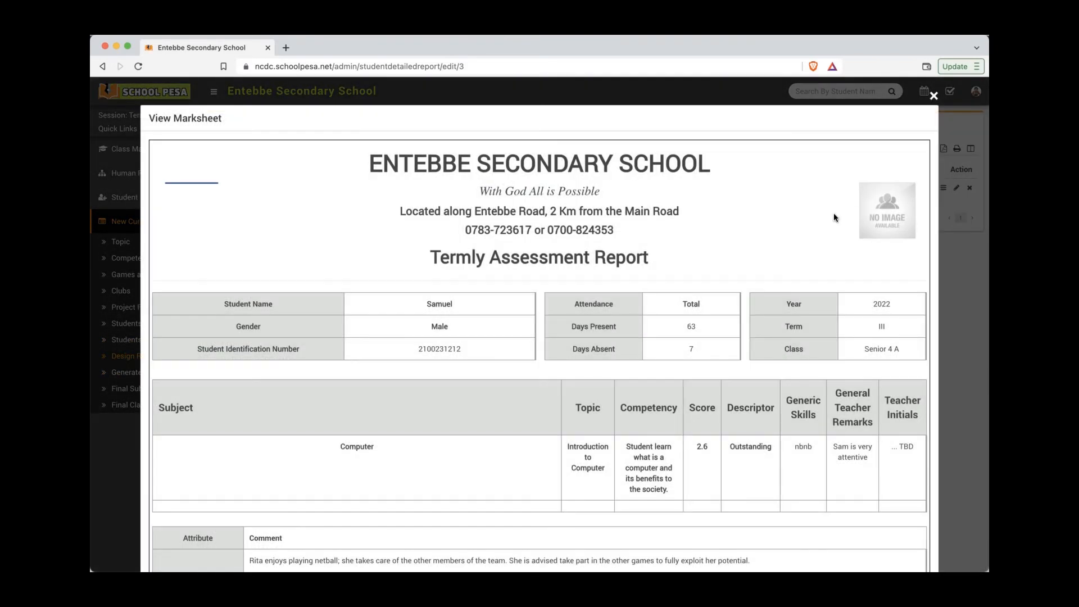
scroll(723, 278, "down", 6)
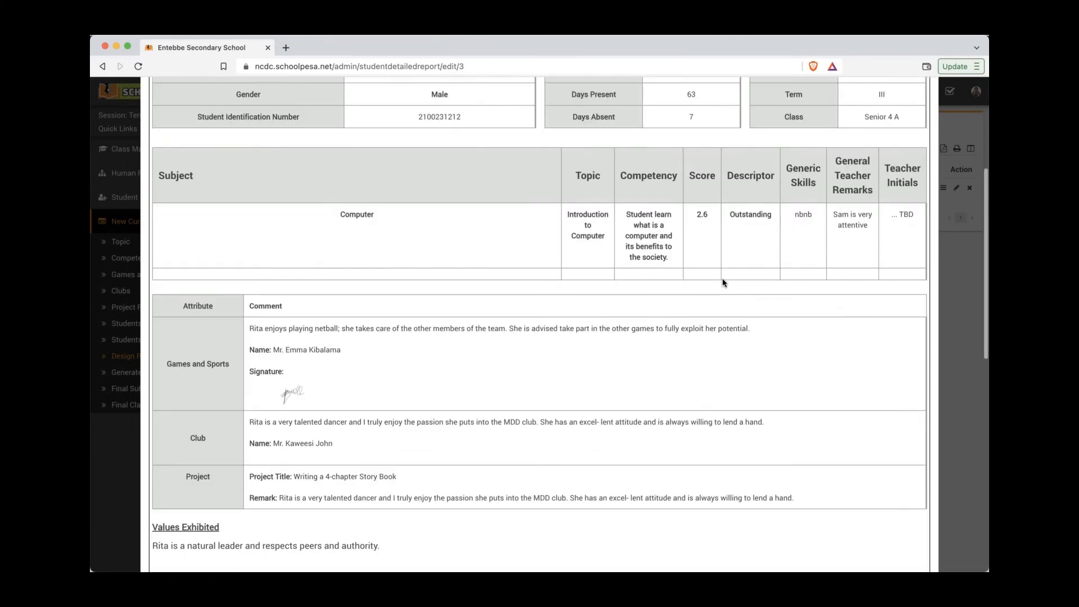
scroll(723, 278, "up", 6)
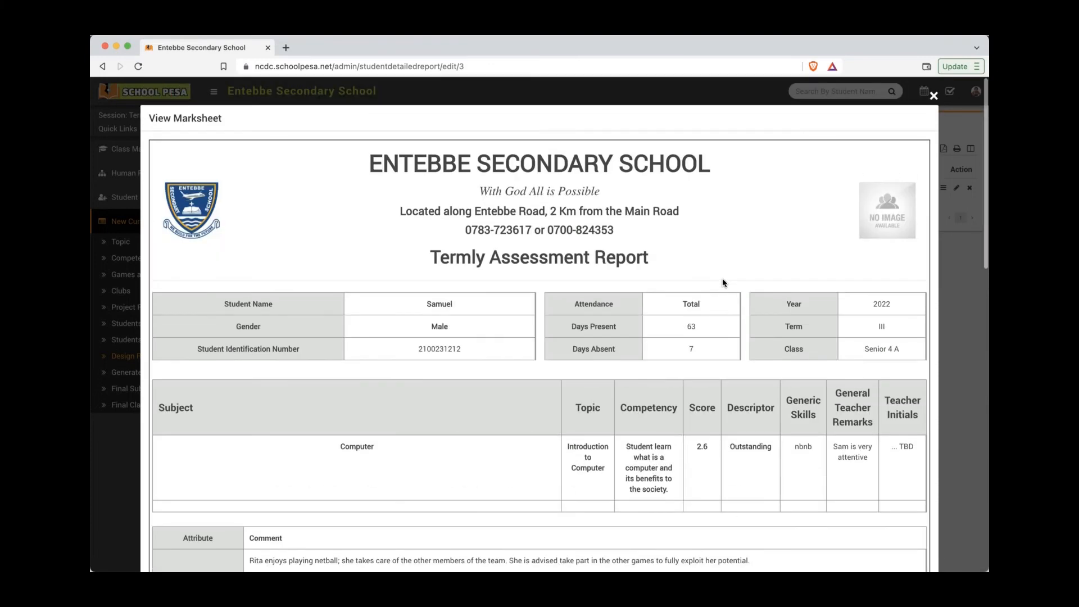
left_click(933, 97)
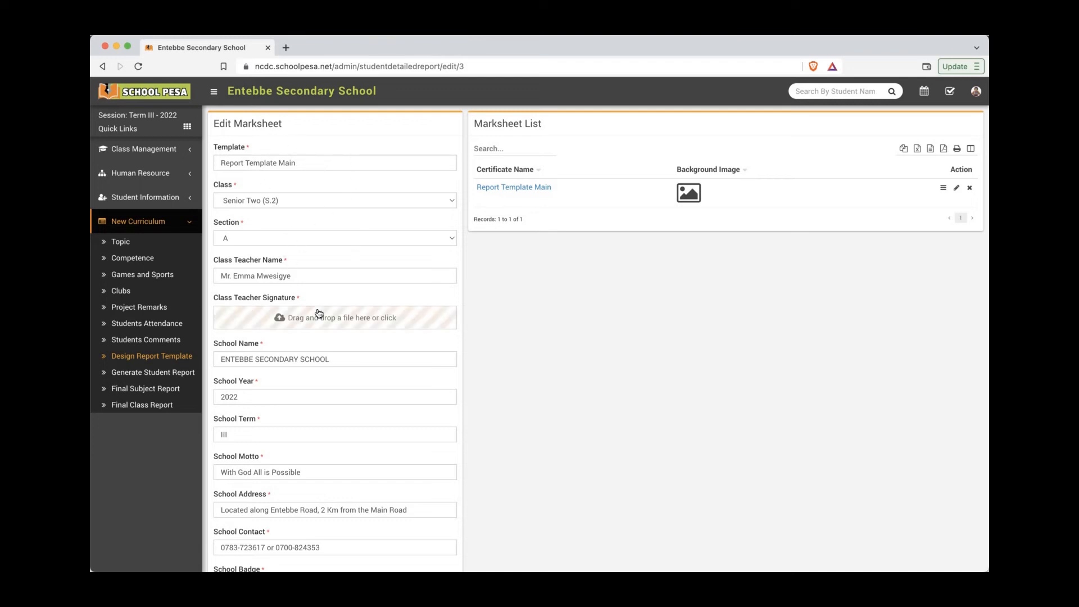
scroll(334, 352, "down", 2)
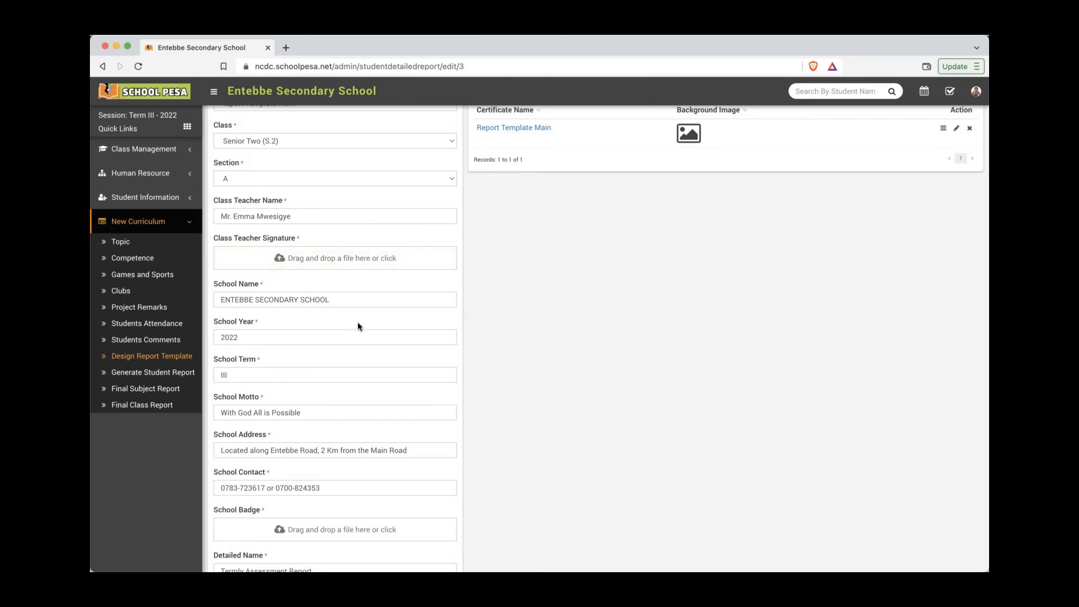
scroll(358, 326, "down", 1)
scroll(315, 332, "down", 1)
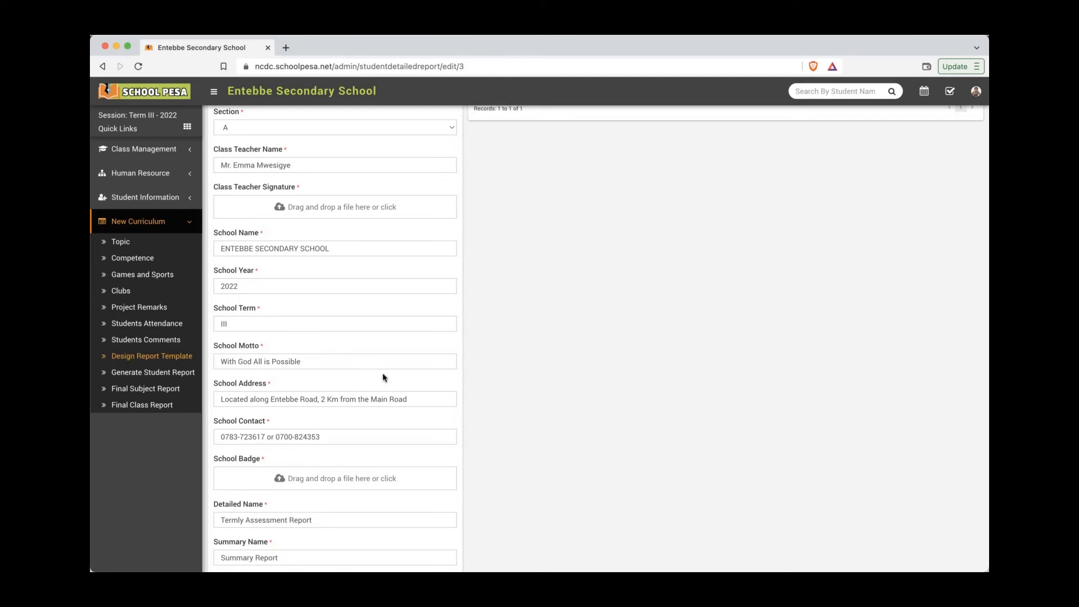
scroll(385, 377, "down", 1)
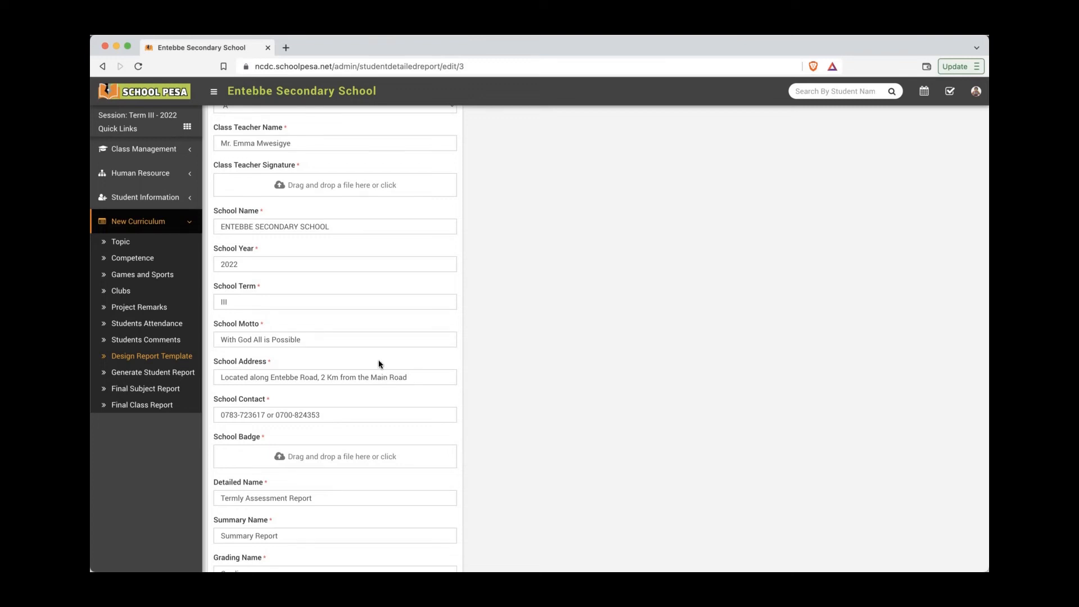
scroll(378, 362, "down", 5)
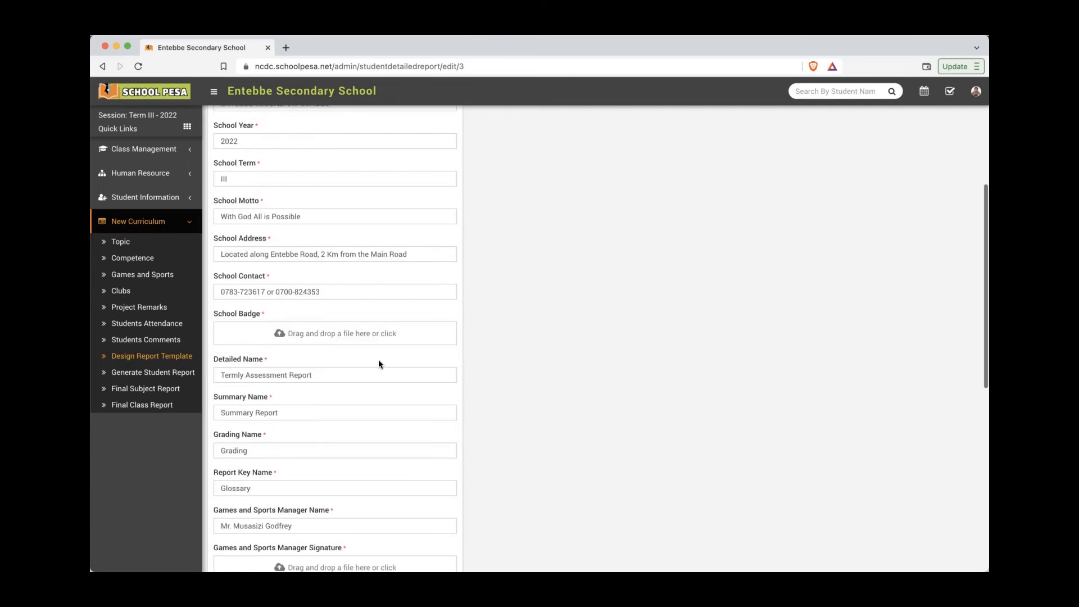
scroll(379, 364, "down", 2)
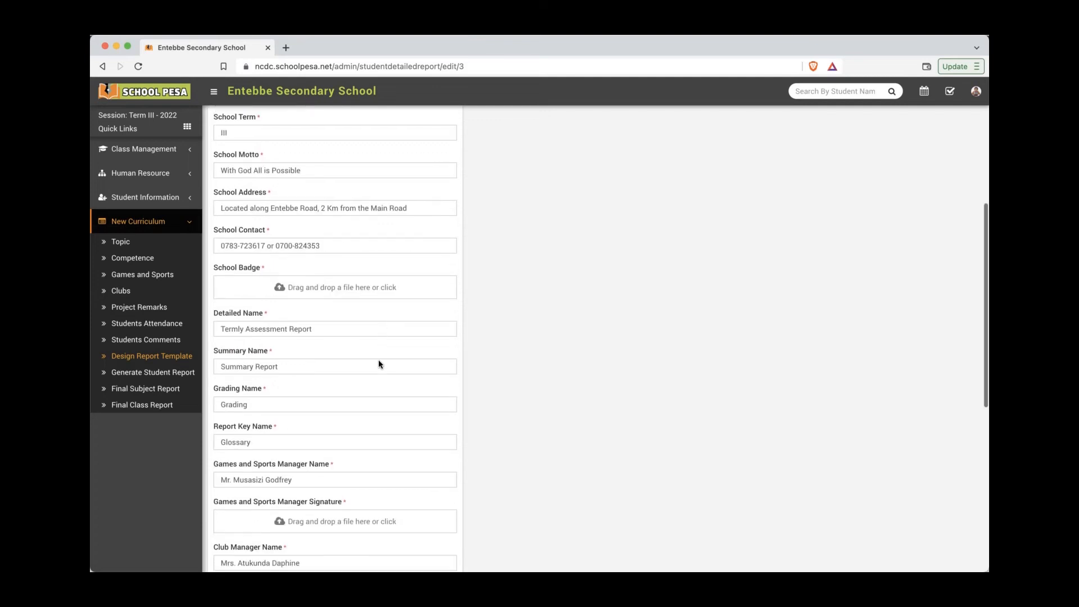
scroll(235, 141, "up", 1)
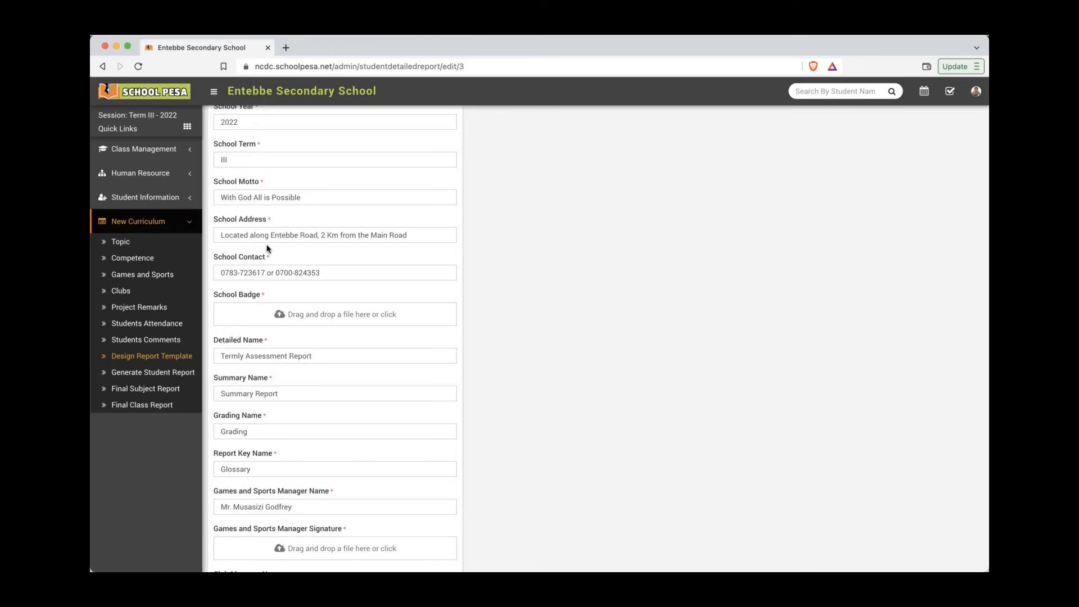
scroll(263, 296, "down", 1)
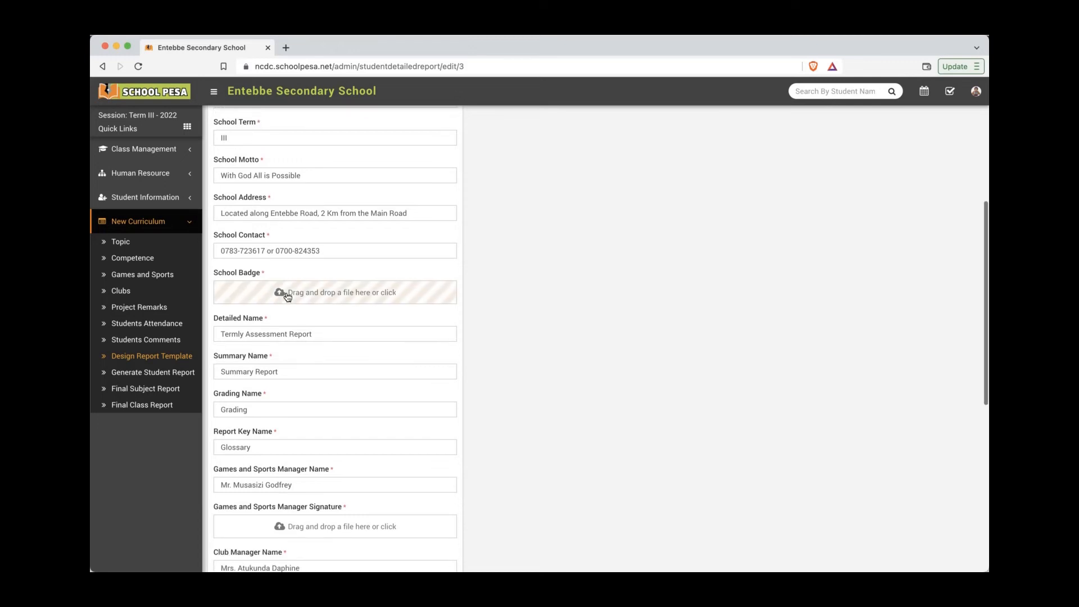
scroll(343, 364, "down", 7)
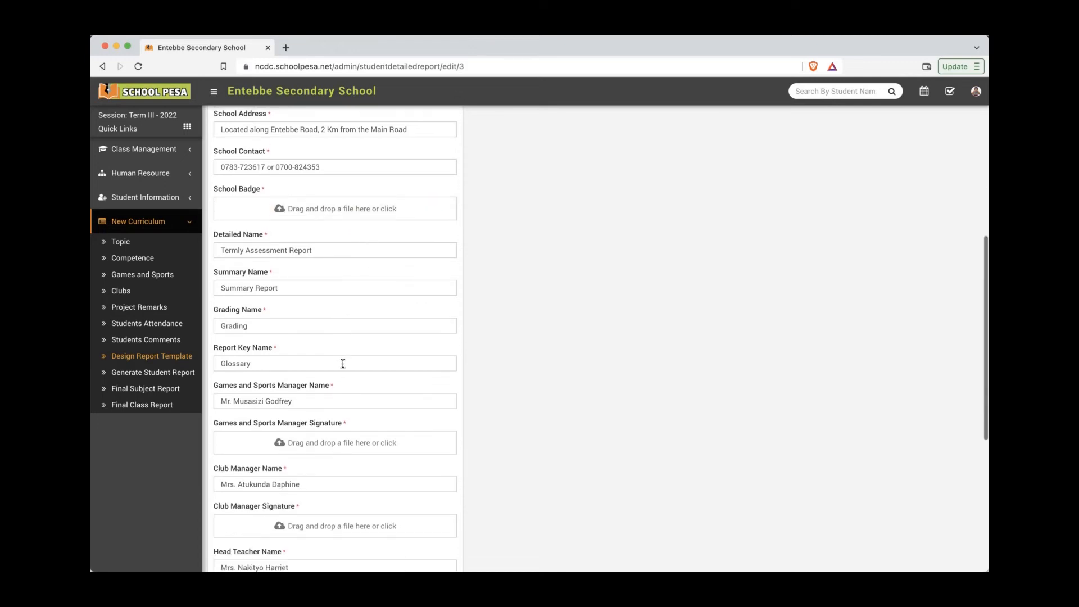
scroll(343, 364, "down", 2)
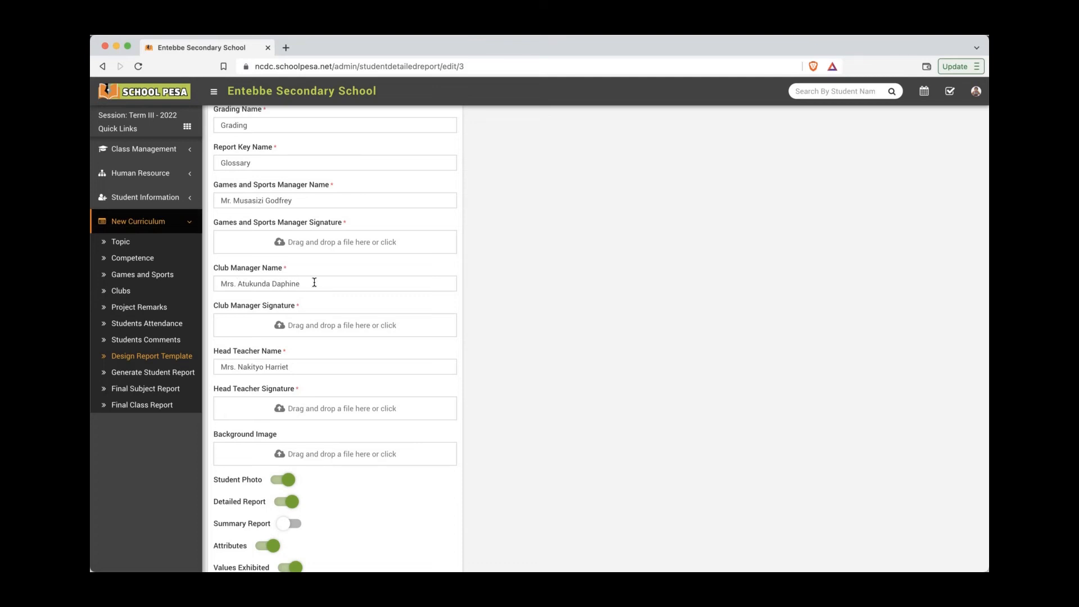
scroll(549, 430, "down", 5)
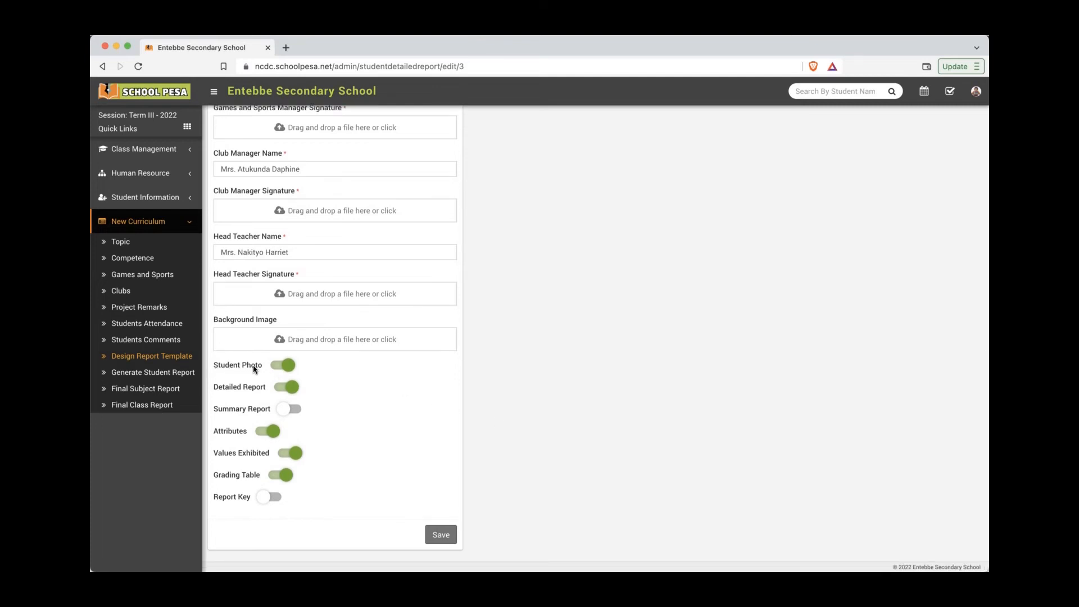
left_click(278, 370)
left_click(281, 370)
scroll(448, 434, "up", 10)
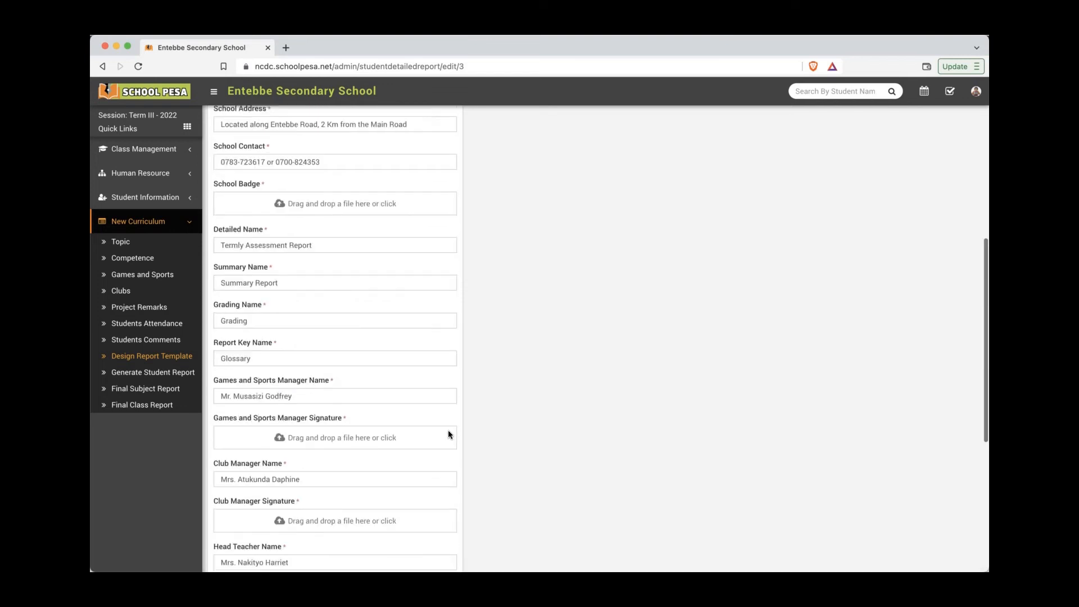
scroll(448, 434, "up", 3)
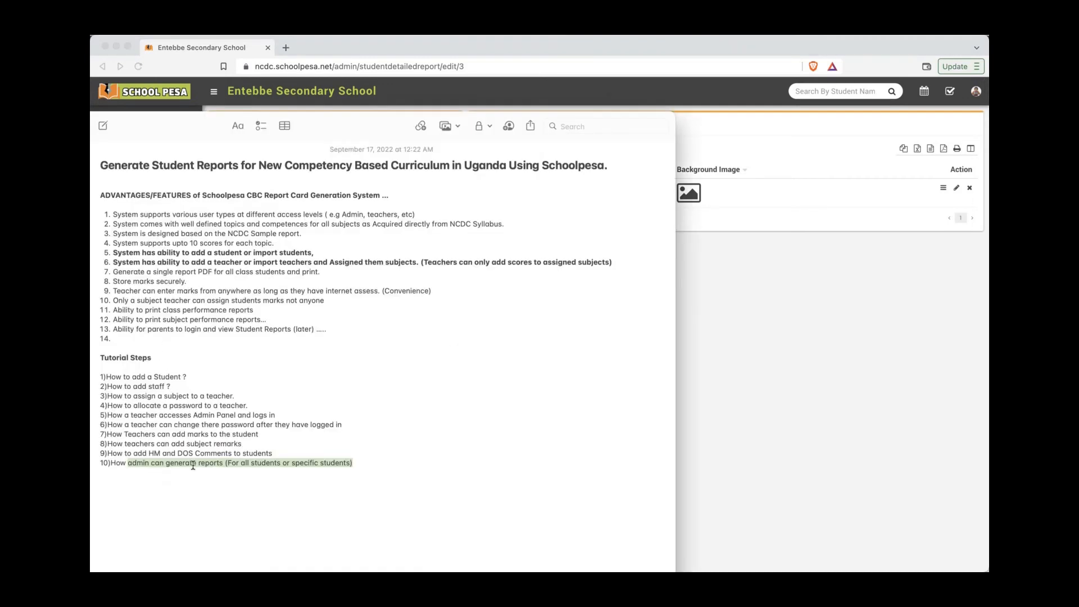
left_click(193, 464)
left_click_drag(353, 463, 127, 463)
left_click(828, 429)
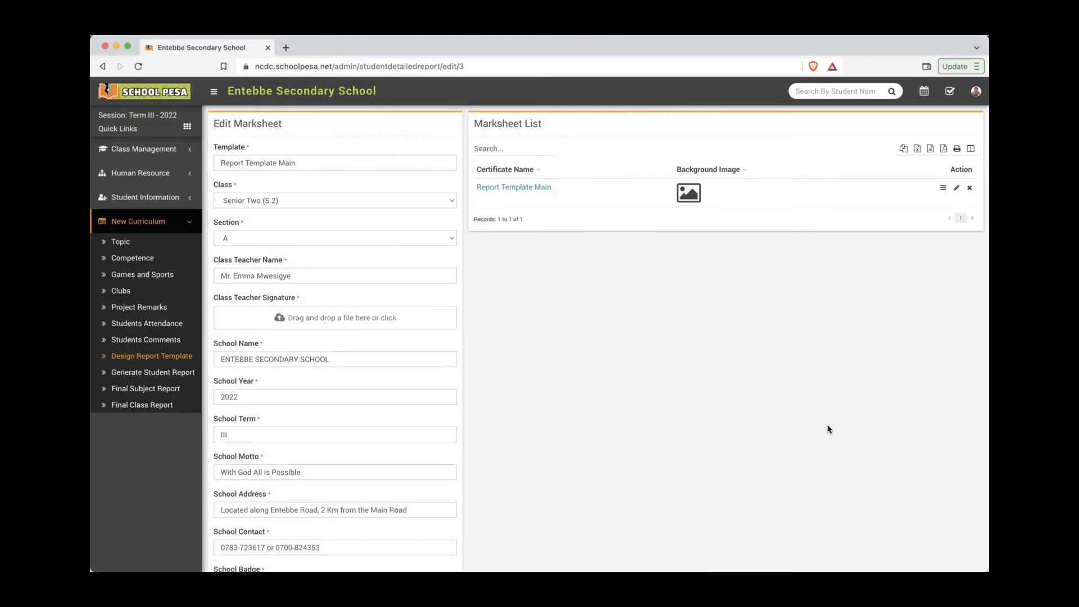
left_click(168, 375)
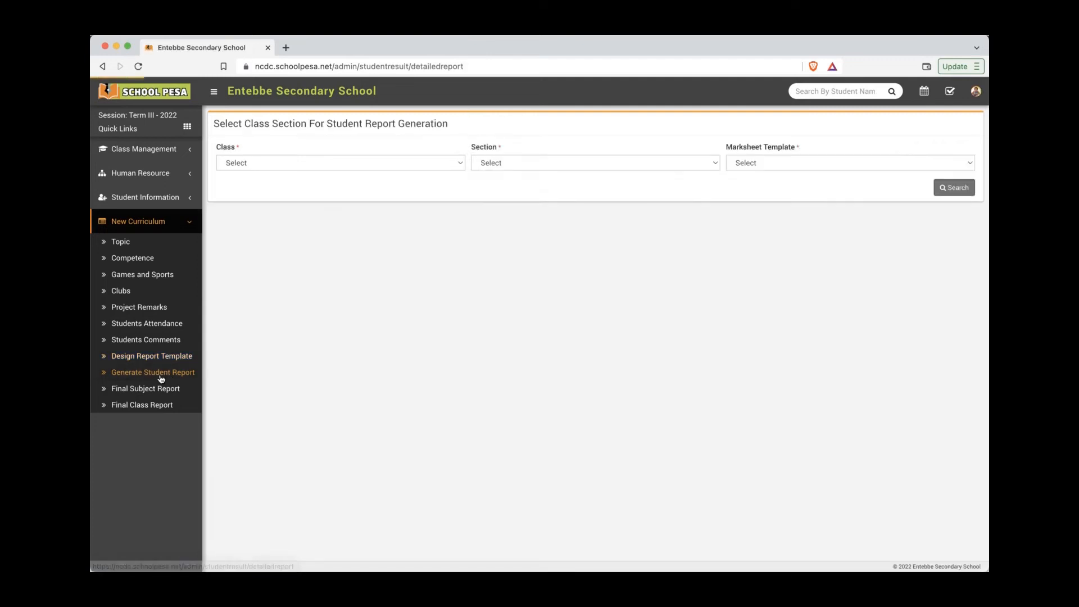
Step: List Senior Two (S.2) section A students using the Report Template Main template
left_click(371, 163)
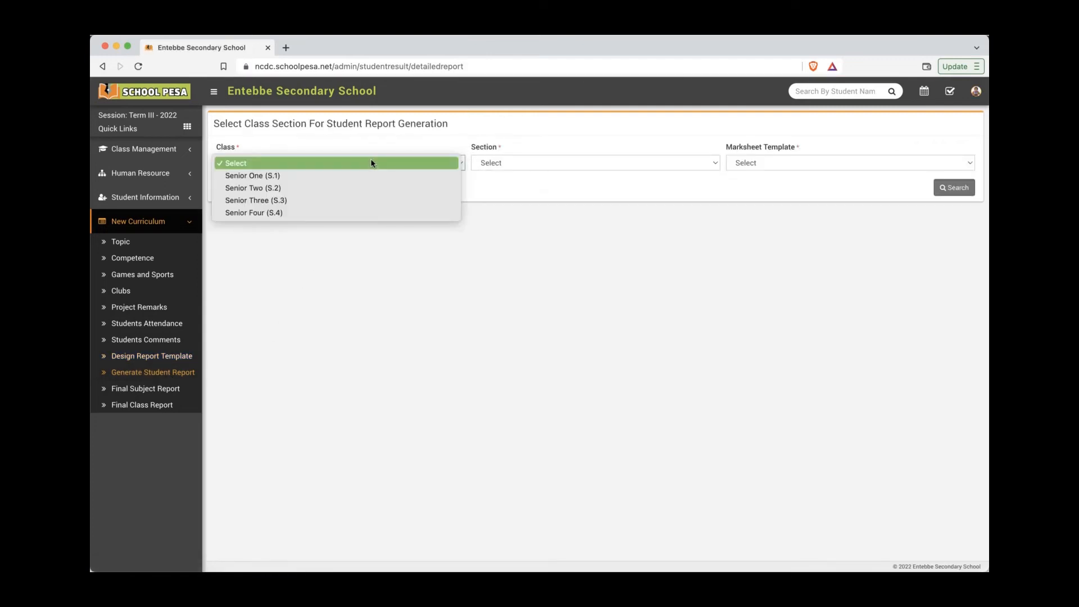
left_click(360, 188)
left_click(573, 165)
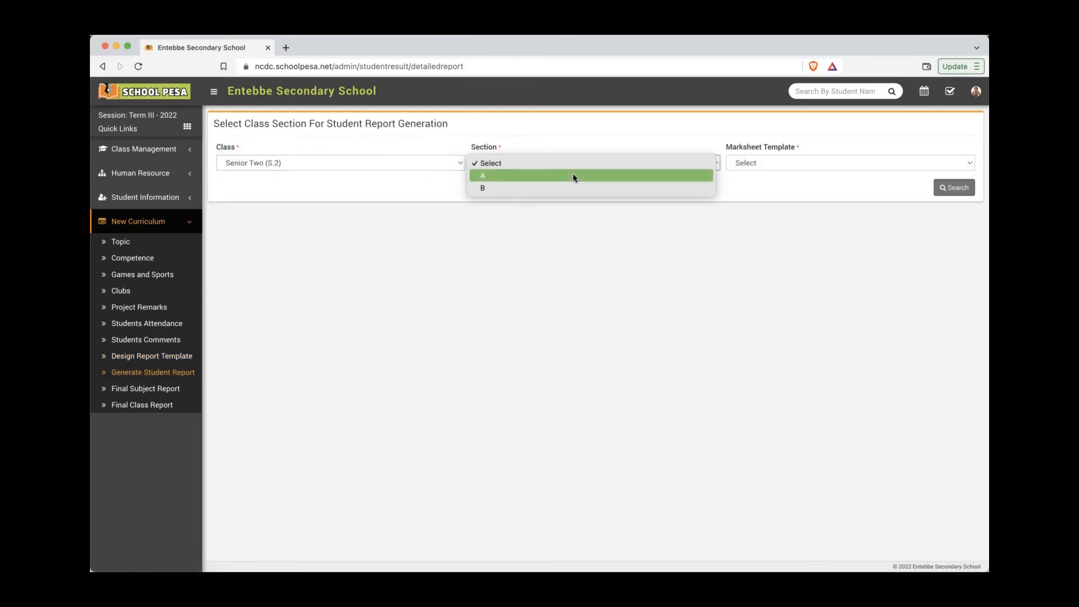
left_click(572, 173)
left_click(778, 164)
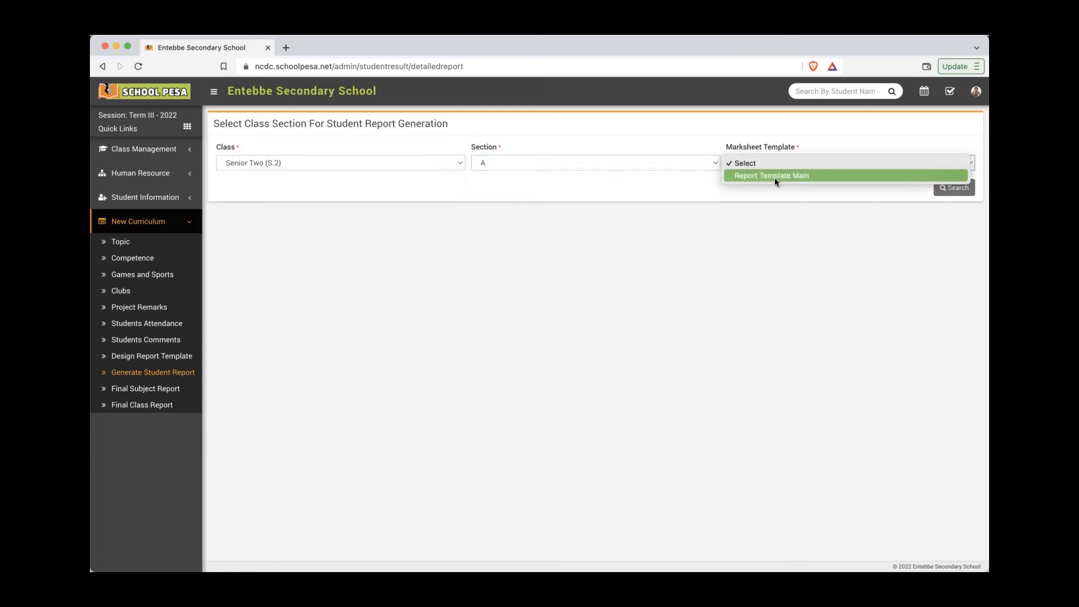
left_click(774, 176)
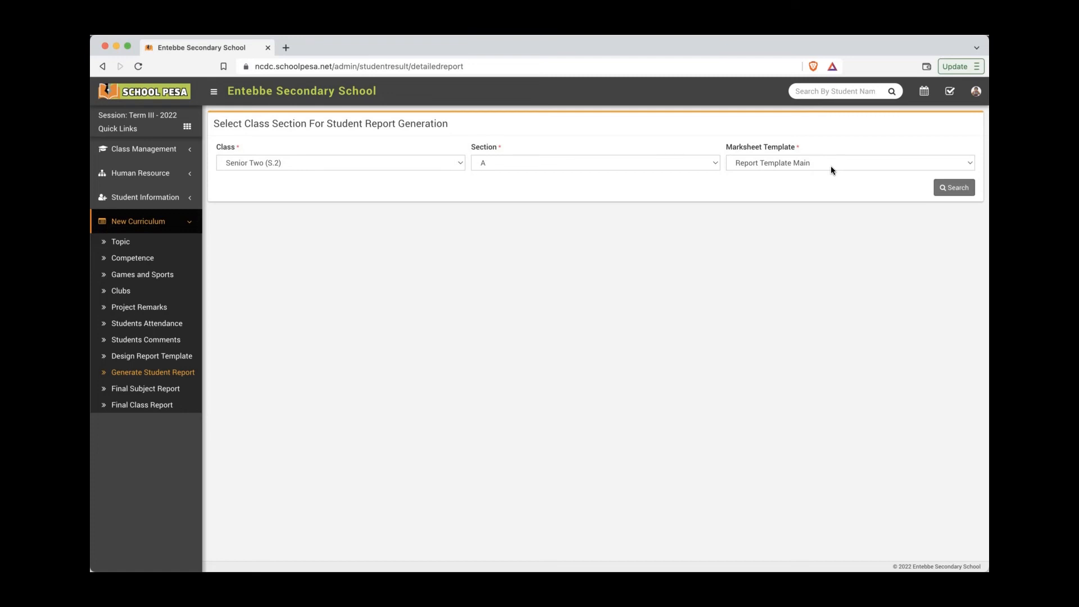
left_click(954, 187)
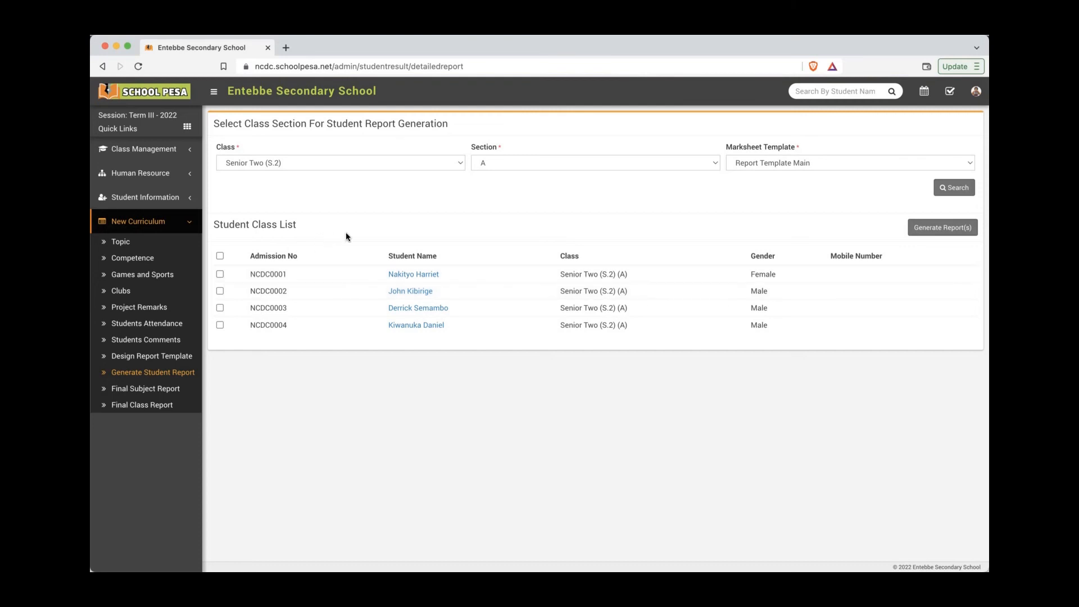
Step: Select all four students and generate their report cards
left_click(92, 115)
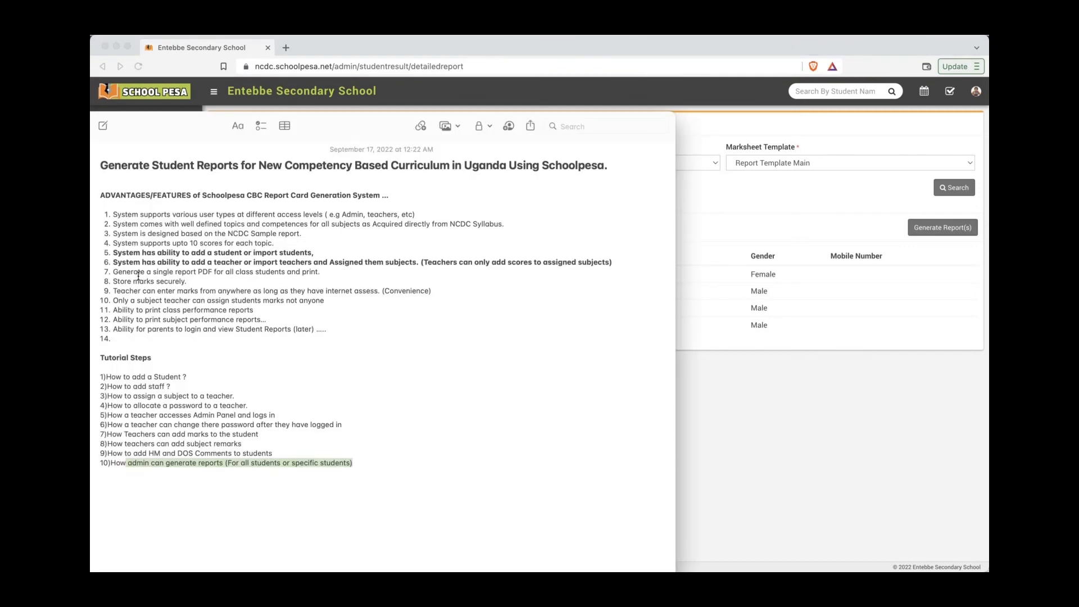
left_click_drag(115, 272, 323, 271)
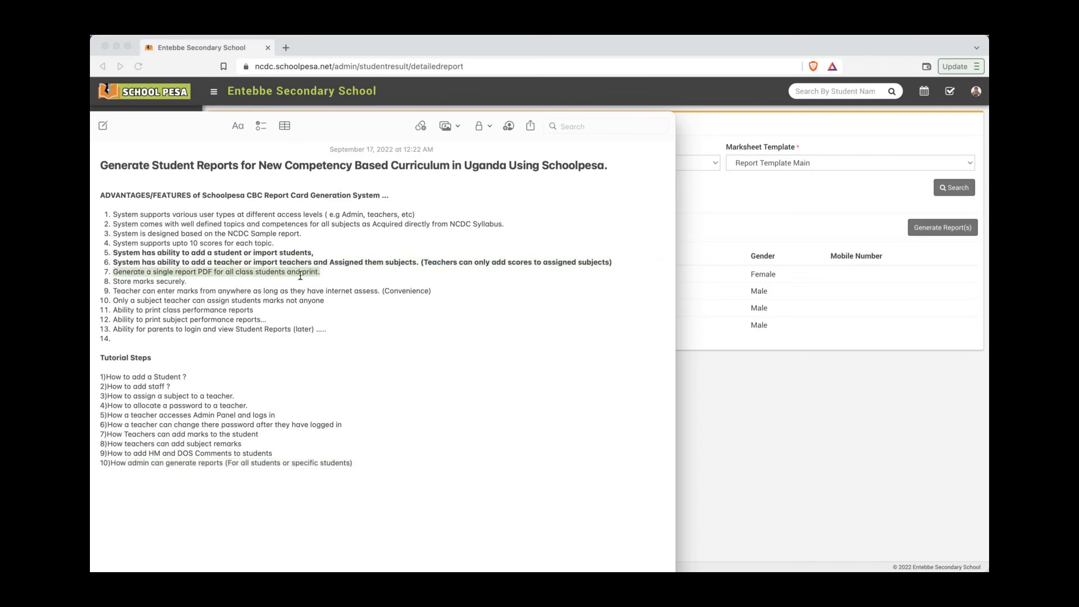
left_click(917, 483)
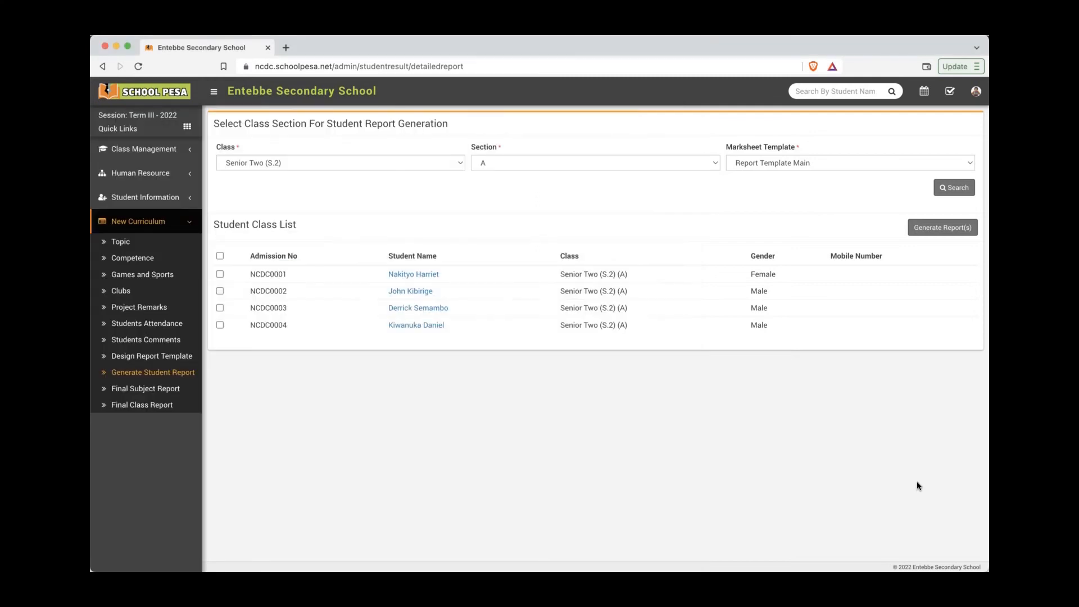
left_click(219, 256)
left_click(927, 228)
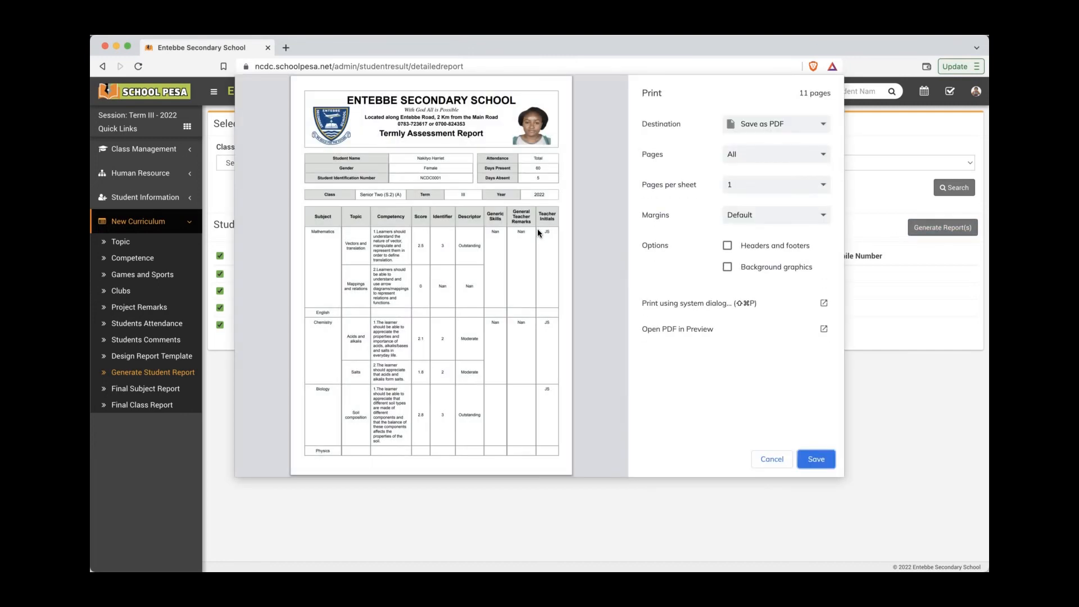
Step: Discard the 11-page all-students preview and generate a report card for only the last student
scroll(538, 228, "down", 20)
scroll(537, 229, "down", 15)
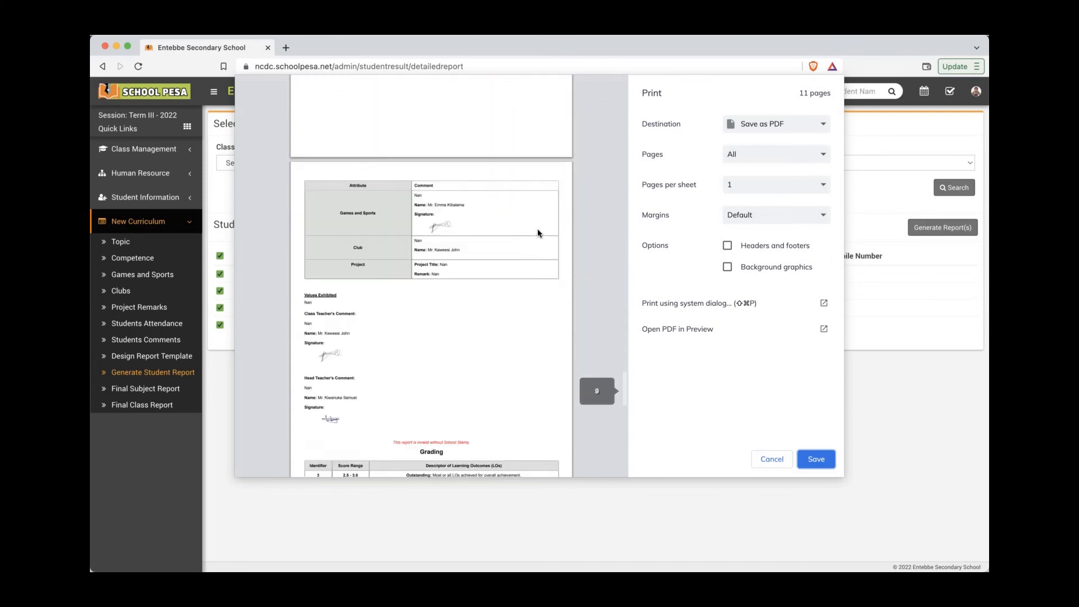
scroll(537, 232, "up", 2)
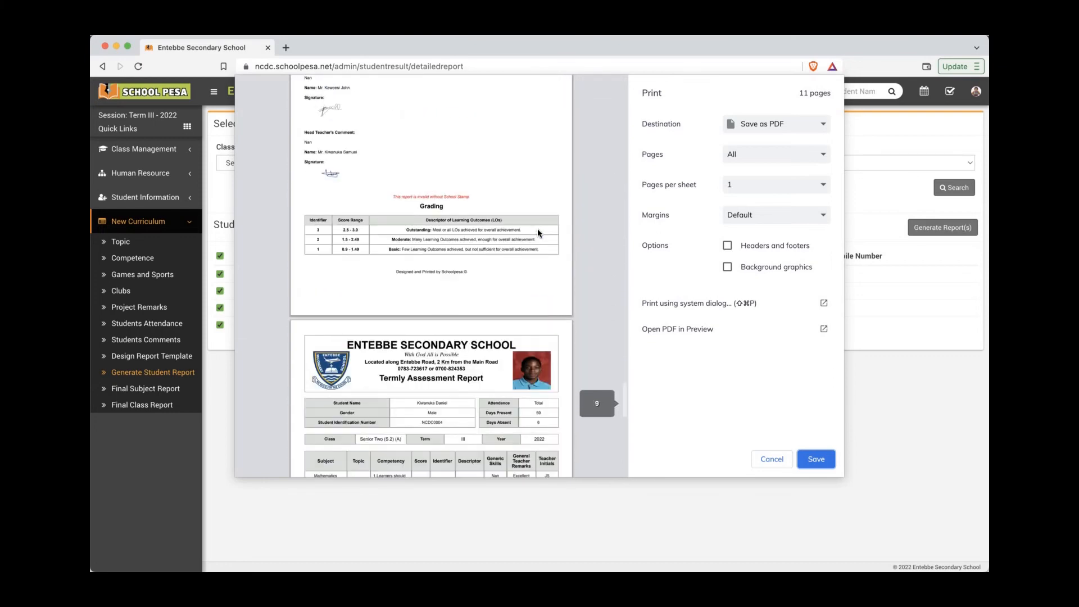
scroll(537, 232, "down", 3)
scroll(399, 229, "down", 5)
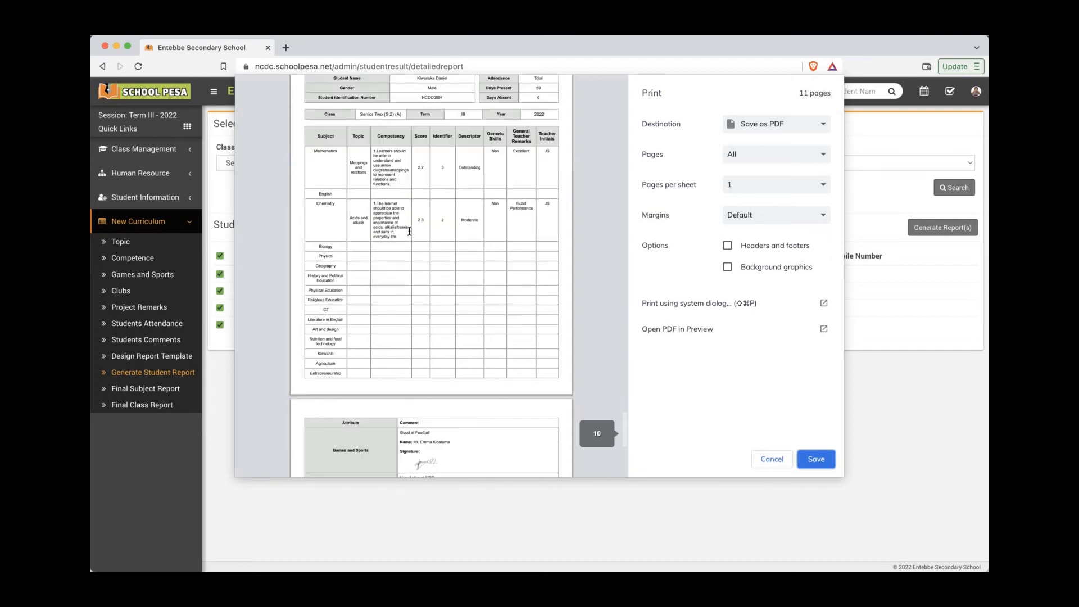
left_click(763, 464)
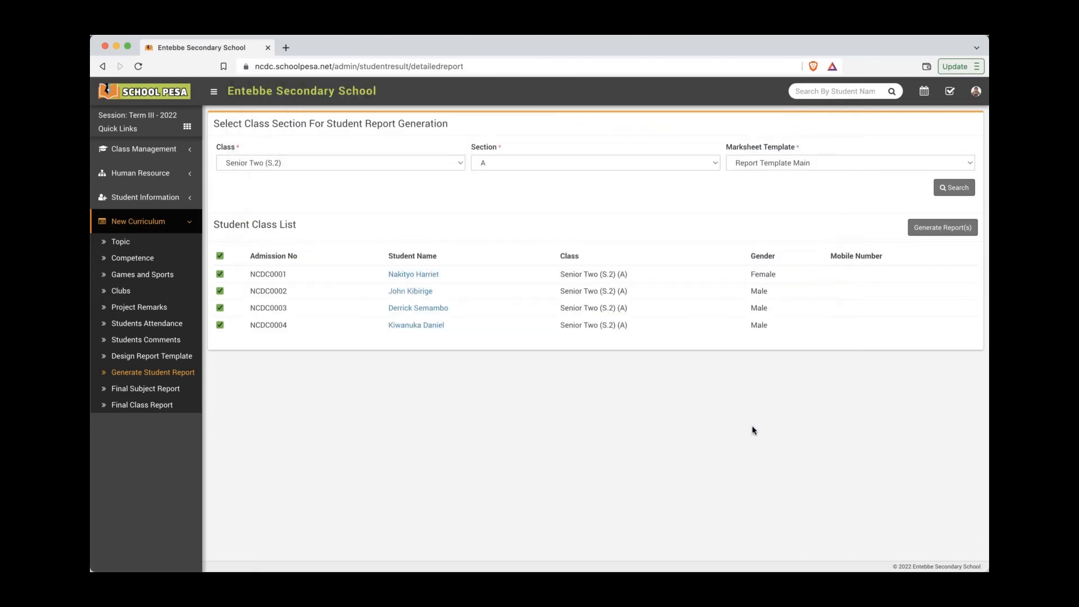
left_click(220, 256)
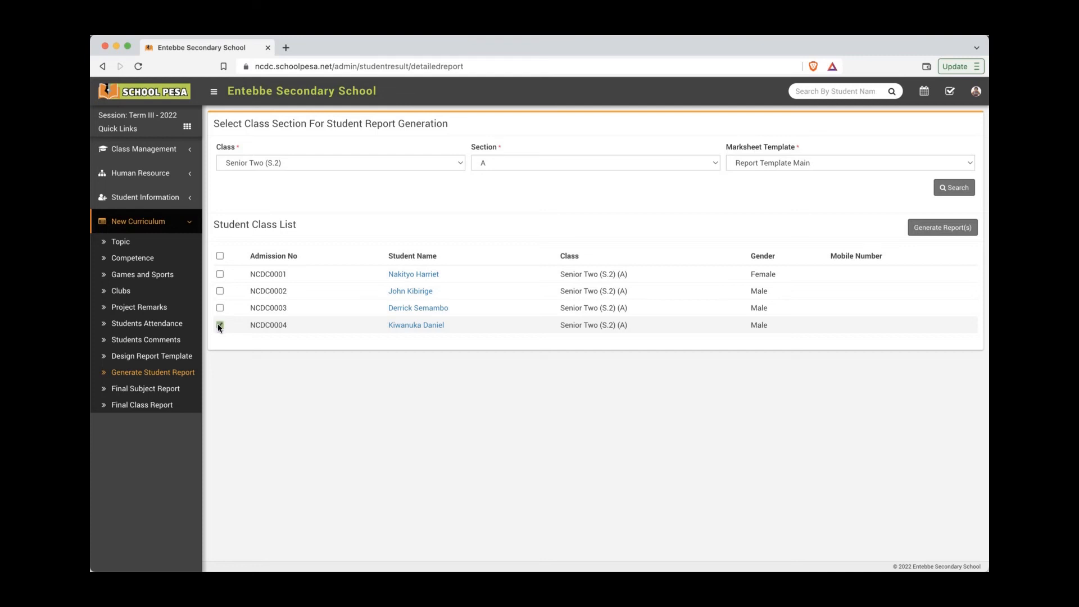
left_click(926, 231)
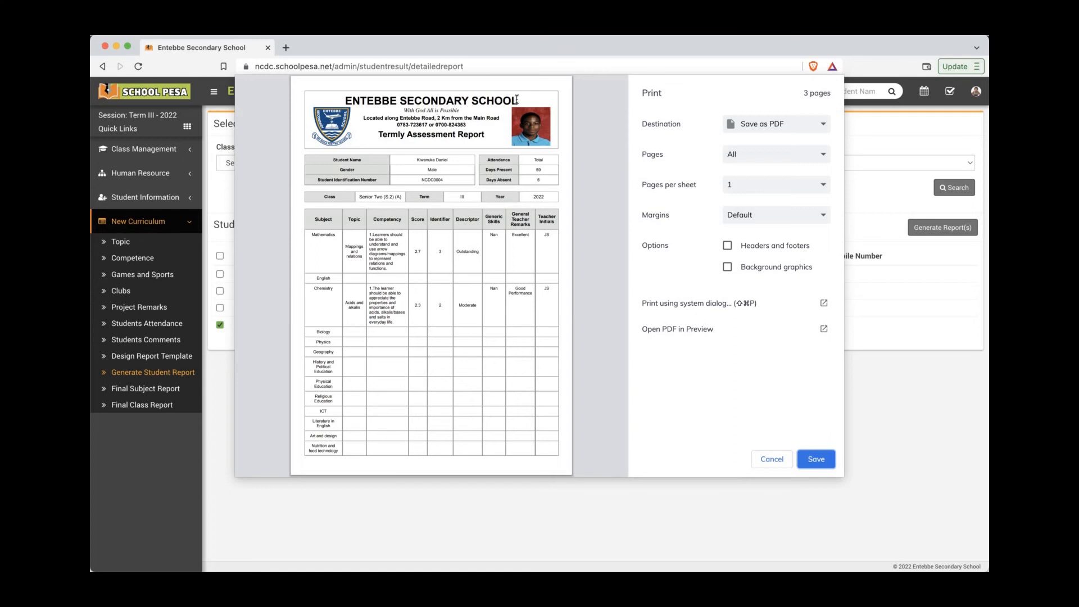
Step: Review all three pages of the student's Termly Assessment Report preview and start saving it as PDF
left_click_drag(518, 101, 346, 102)
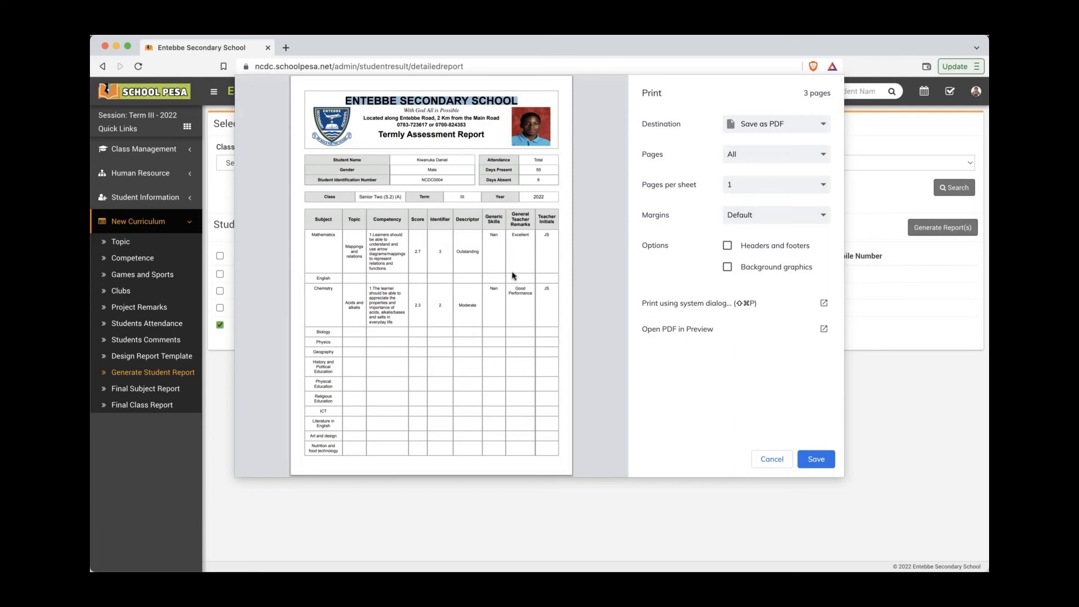
scroll(511, 273, "down", 2)
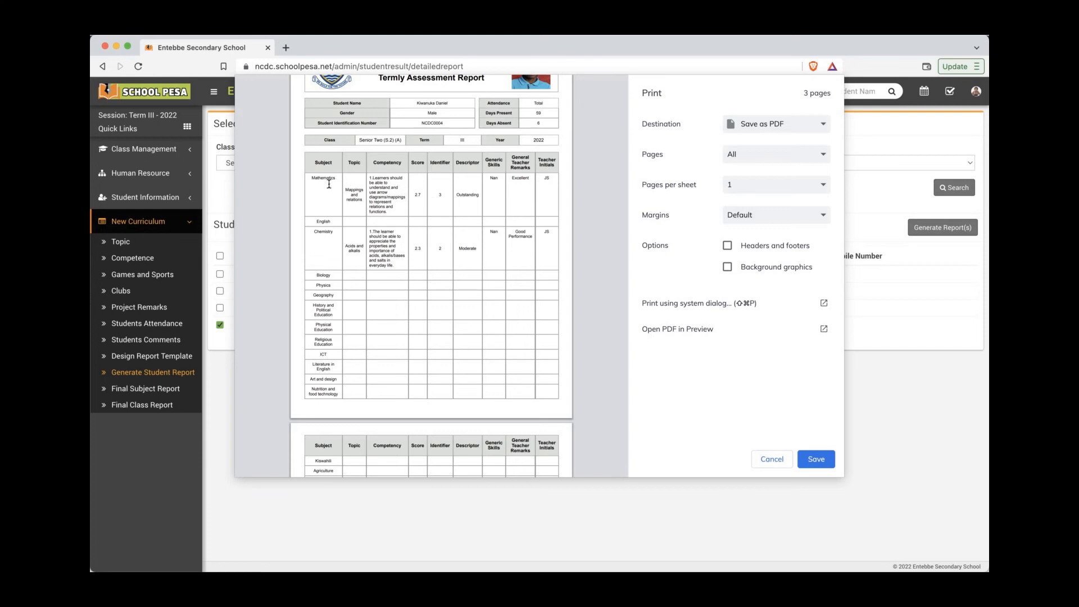
left_click_drag(394, 206, 369, 177)
left_click(369, 178)
scroll(432, 197, "up", 2)
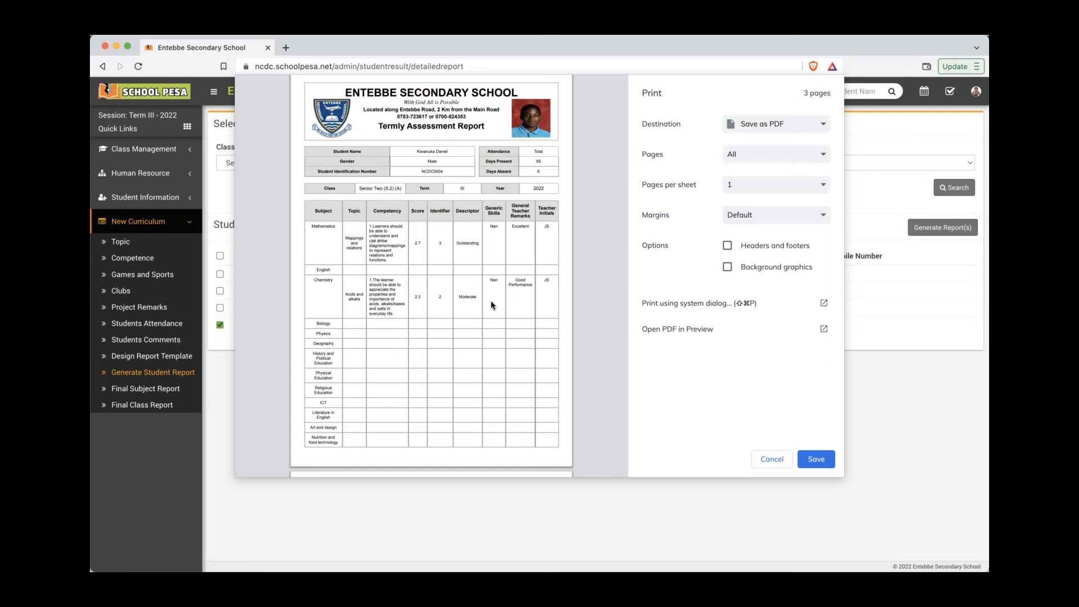
scroll(478, 314, "down", 3)
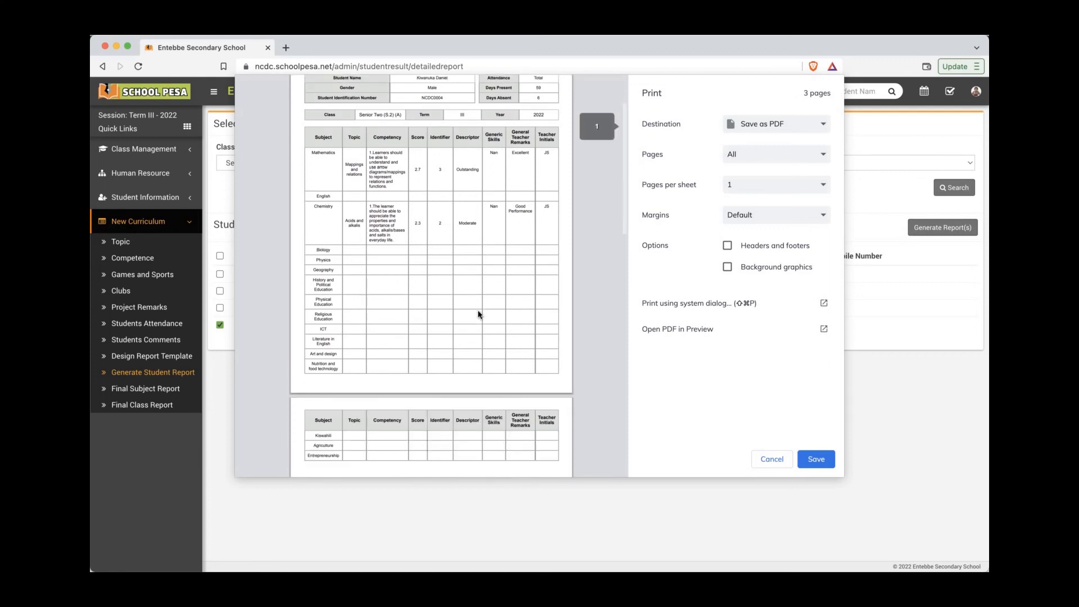
scroll(478, 314, "down", 3)
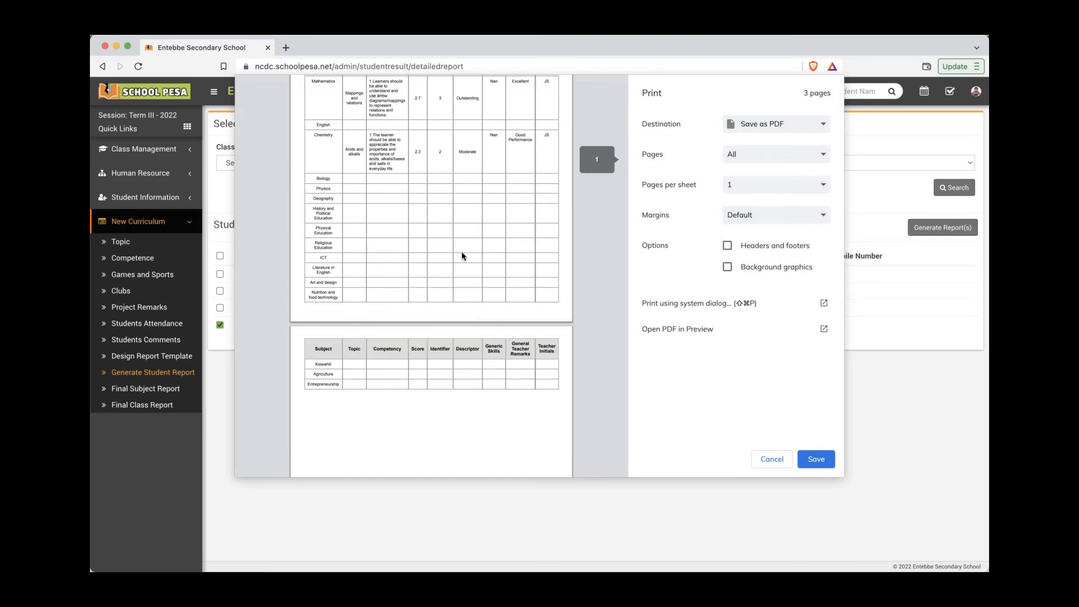
scroll(463, 252, "down", 15)
scroll(467, 256, "down", 6)
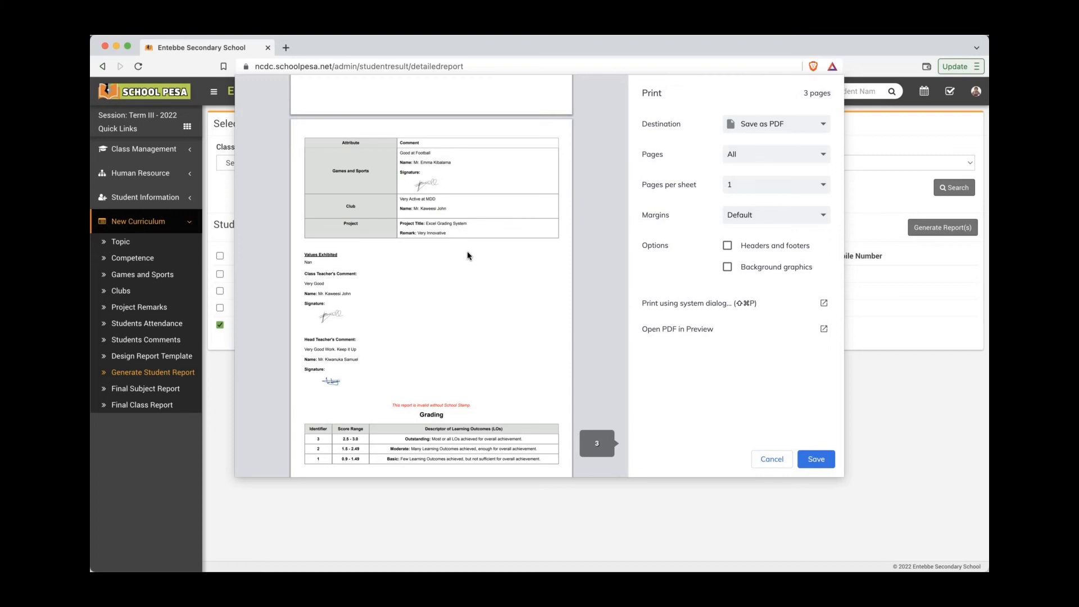
scroll(467, 256, "down", 2)
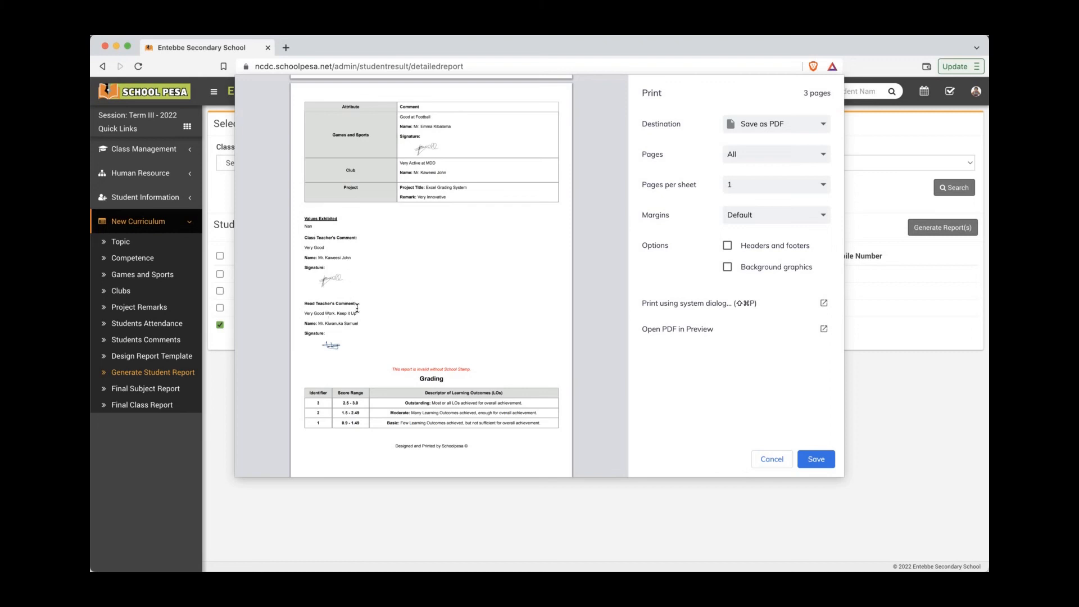
scroll(429, 311, "down", 1)
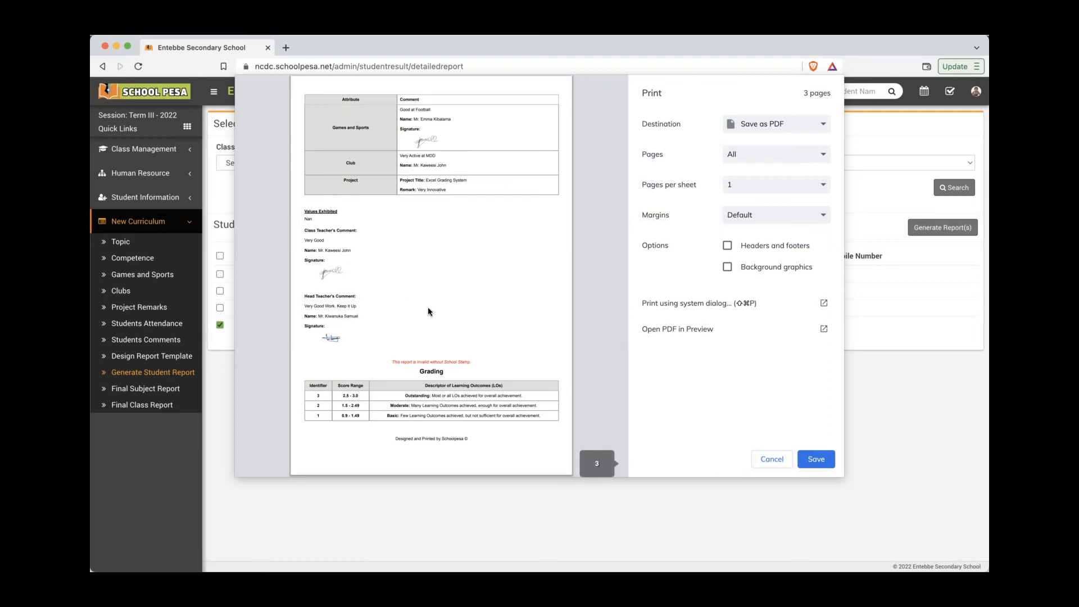
scroll(494, 331, "up", 15)
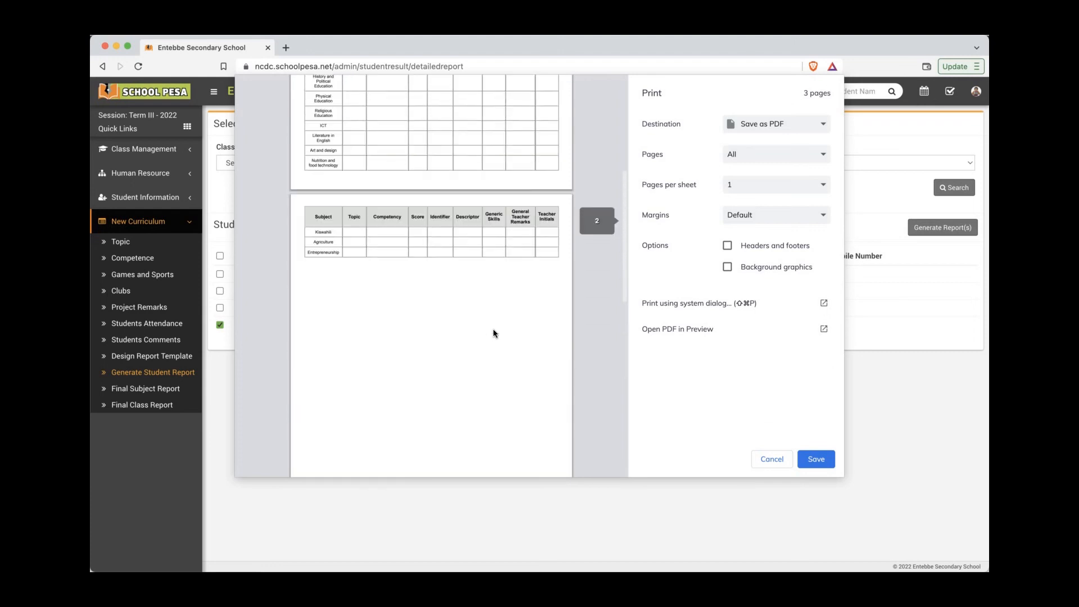
scroll(493, 333, "up", 4)
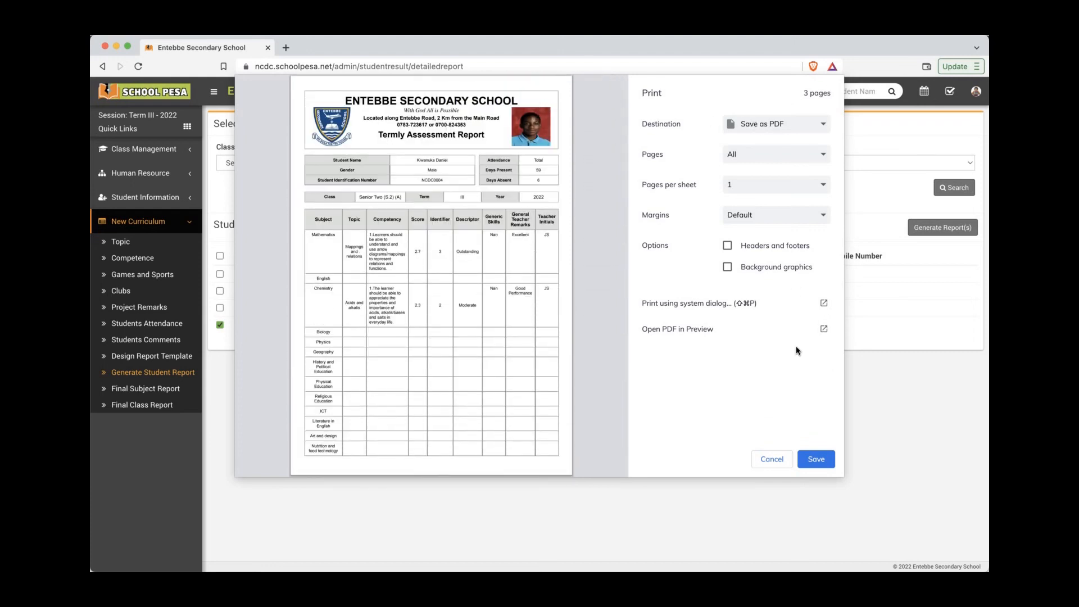
left_click(817, 460)
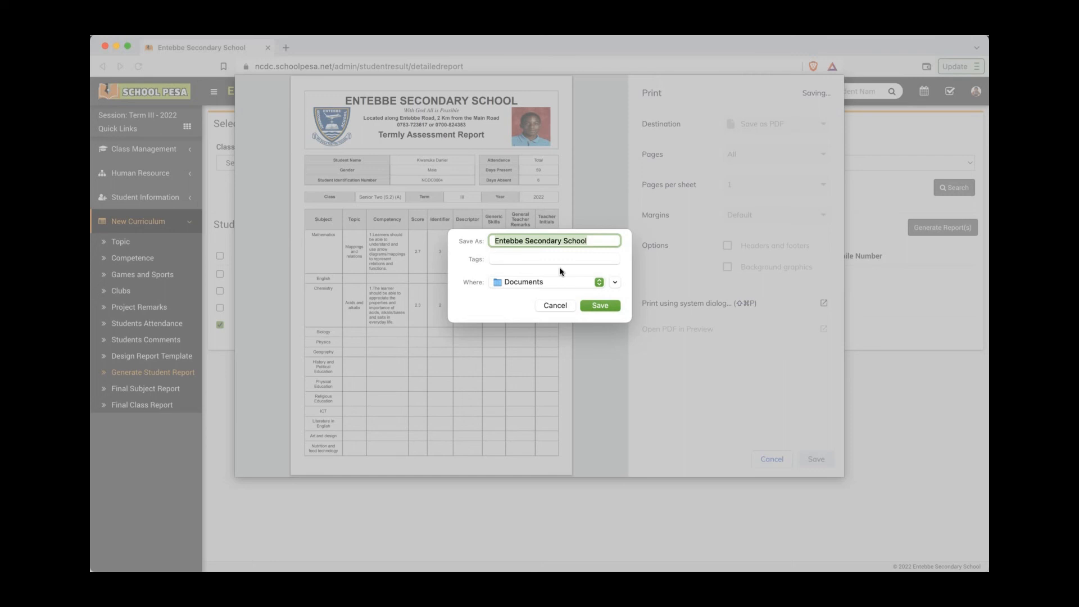
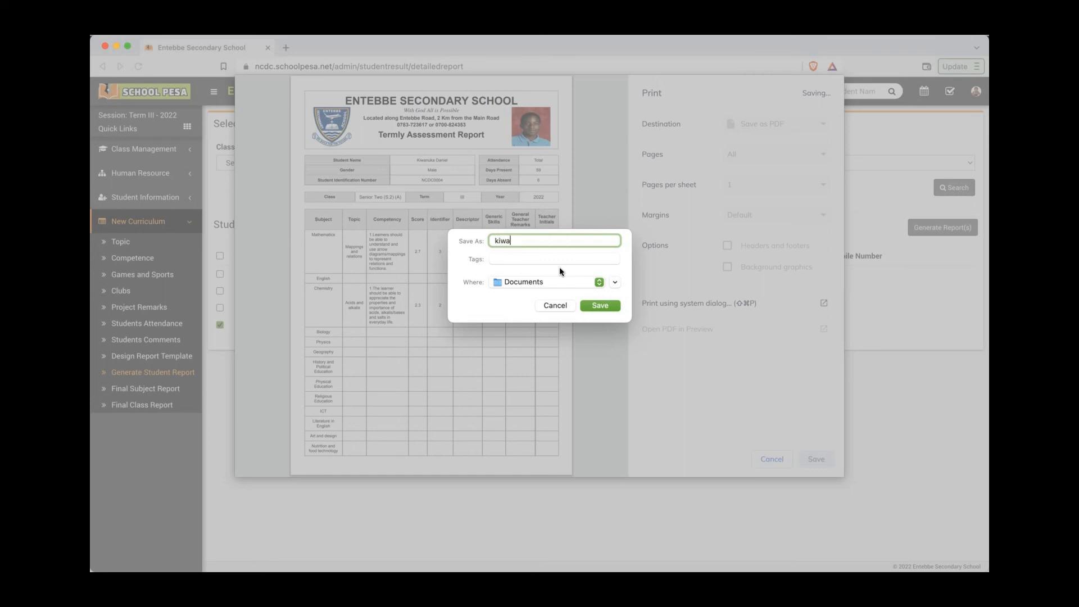
Step: Save the report card PDF to Documents under the student's name, correcting a typo in it
left_click(600, 305)
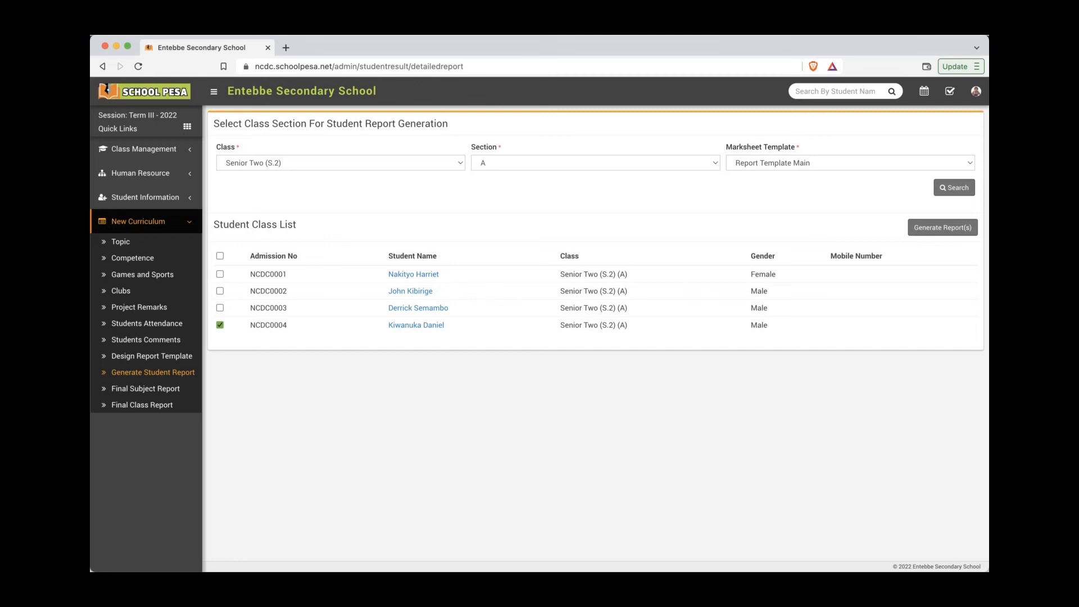
Step: Bring the tutorial notes forward and arrange a Finder window showing the saved PDF over them
key("super+Tab")
left_click_drag(354, 126, 356, 186)
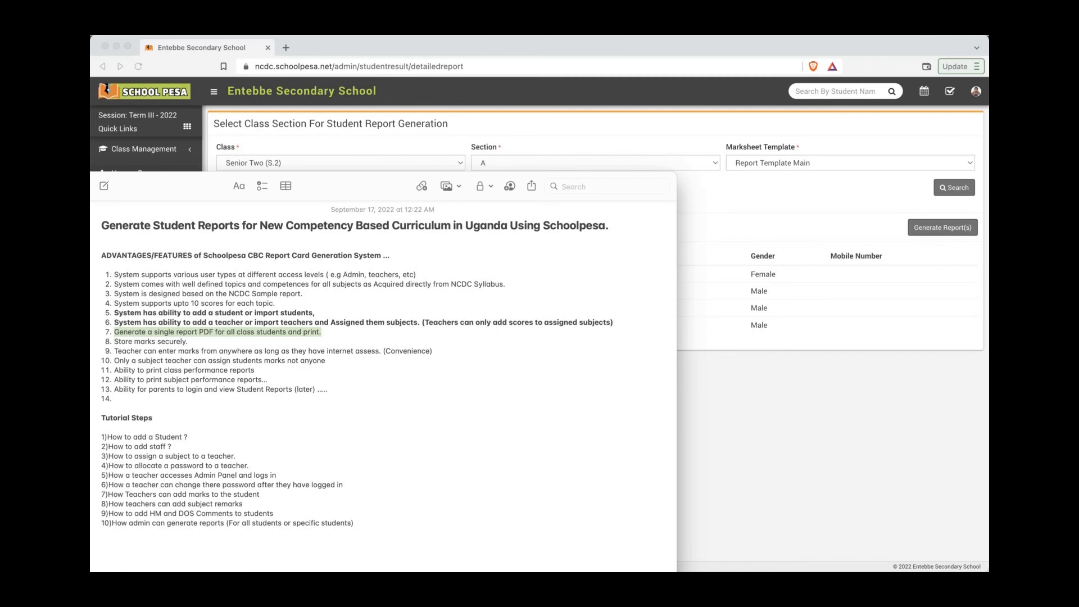
key("super+Tab")
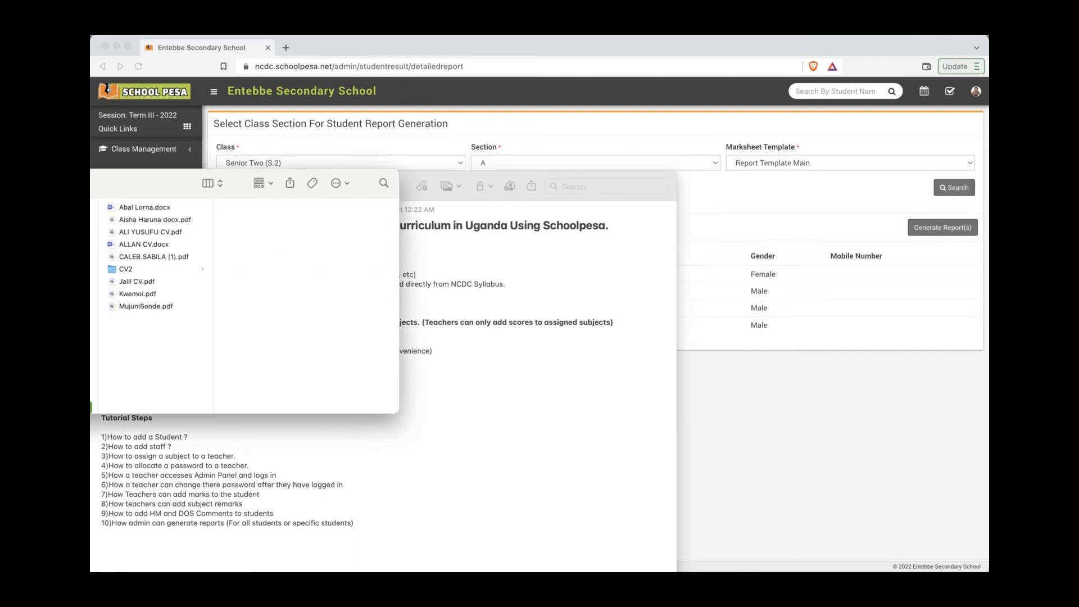
left_click_drag(90, 190, 0, 188)
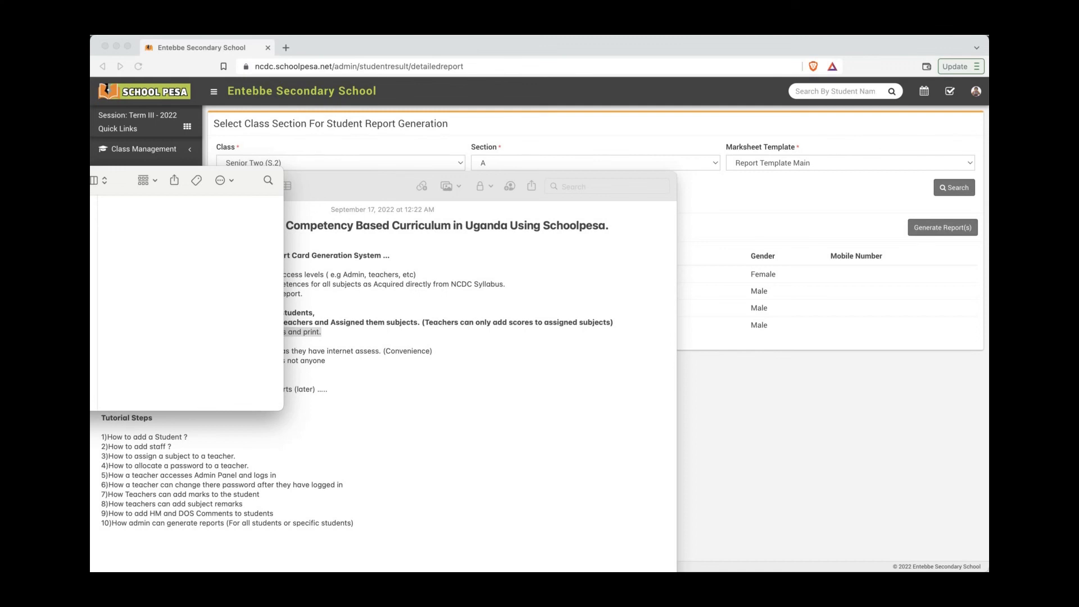
left_click_drag(0, 188, 0, 188)
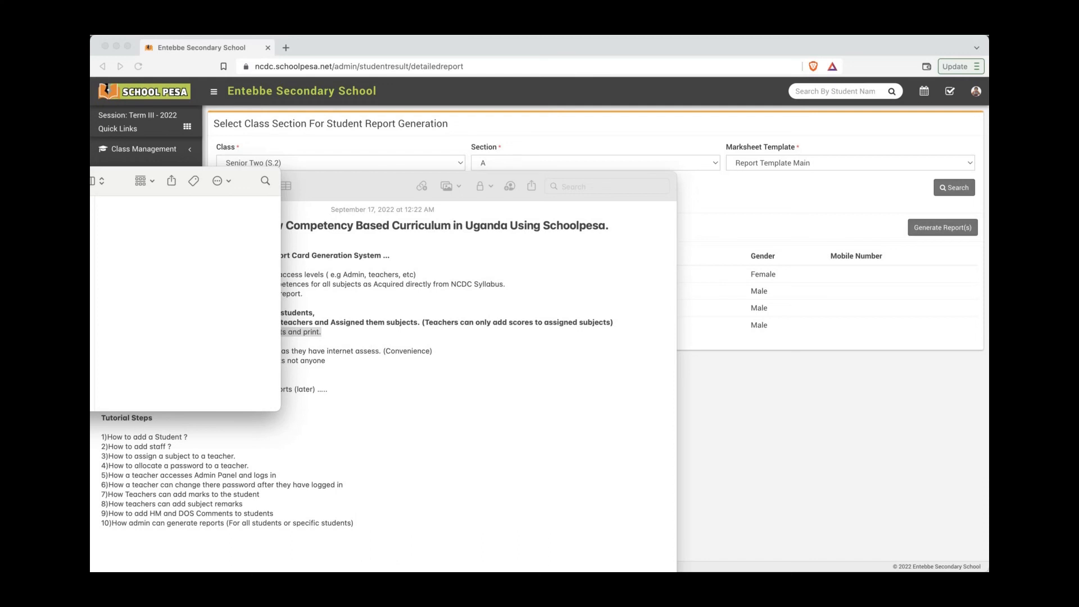
left_click_drag(0, 188, 0, 428)
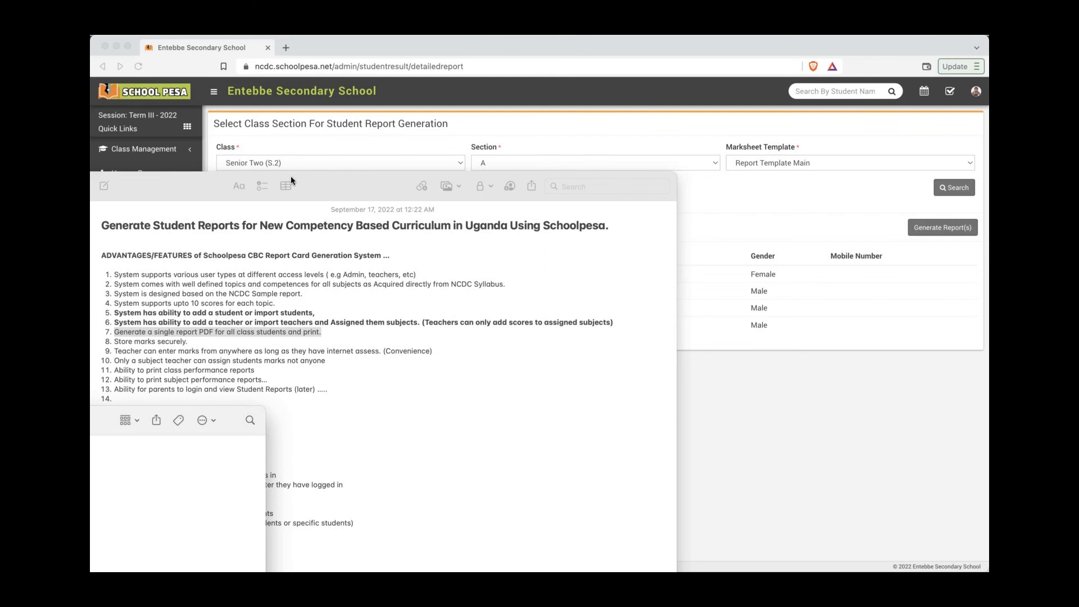
left_click_drag(0, 427, 0, 249)
left_click(0, 315)
Step: Open the saved report card PDF from Finder in Preview
left_click_drag(114, 239, 109, 239)
double_click(0, 298)
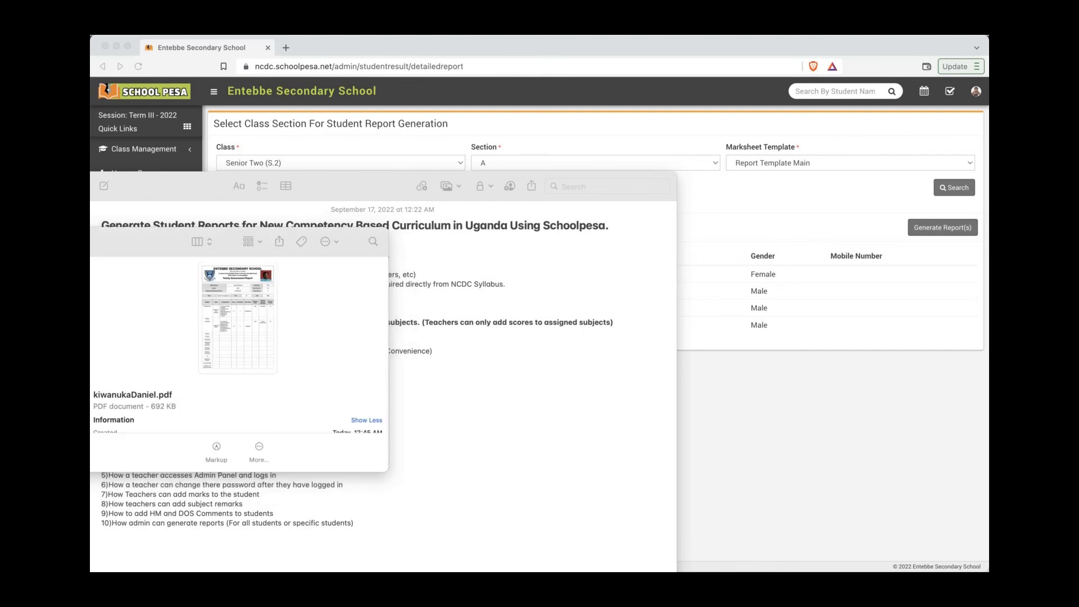
left_click_drag(110, 36, 353, 61)
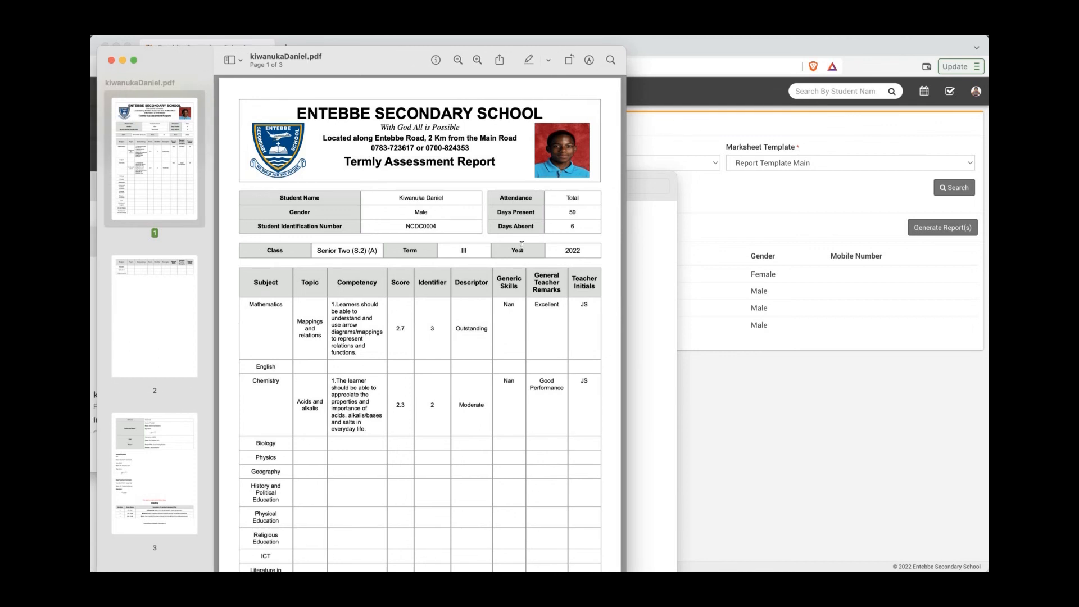
Step: Scroll through the PDF to its third page, then return to the Schoolpesa page
scroll(521, 246, "down", 3)
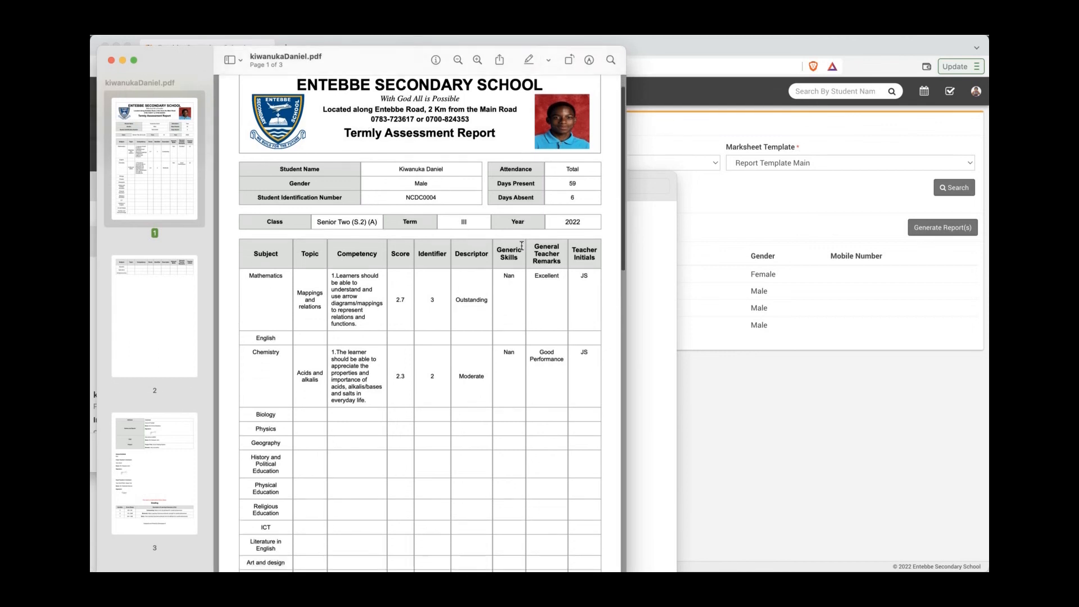
scroll(522, 246, "down", 10)
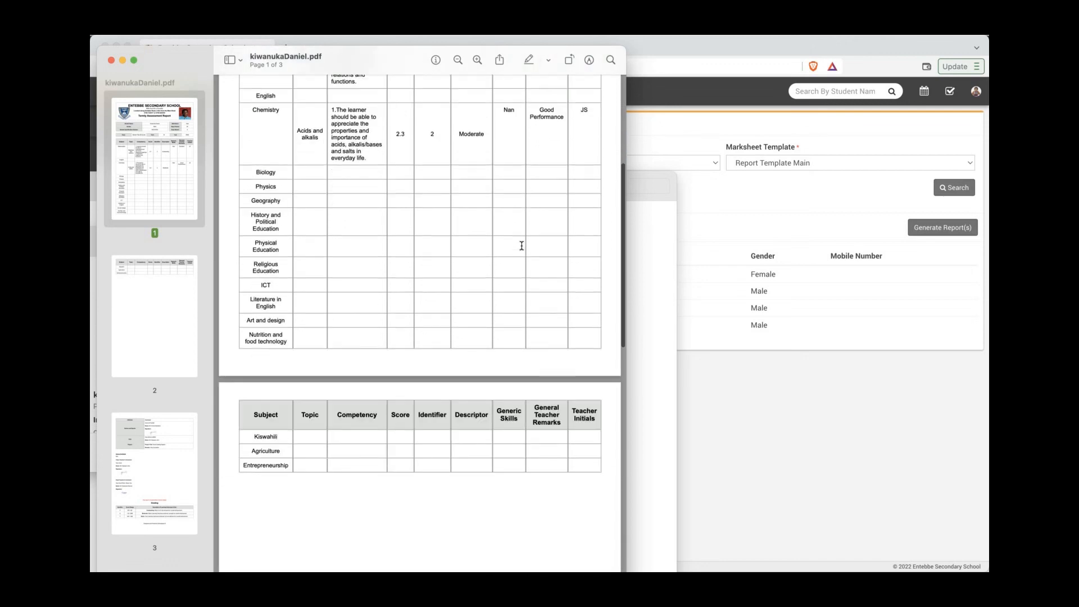
scroll(521, 245, "down", 4)
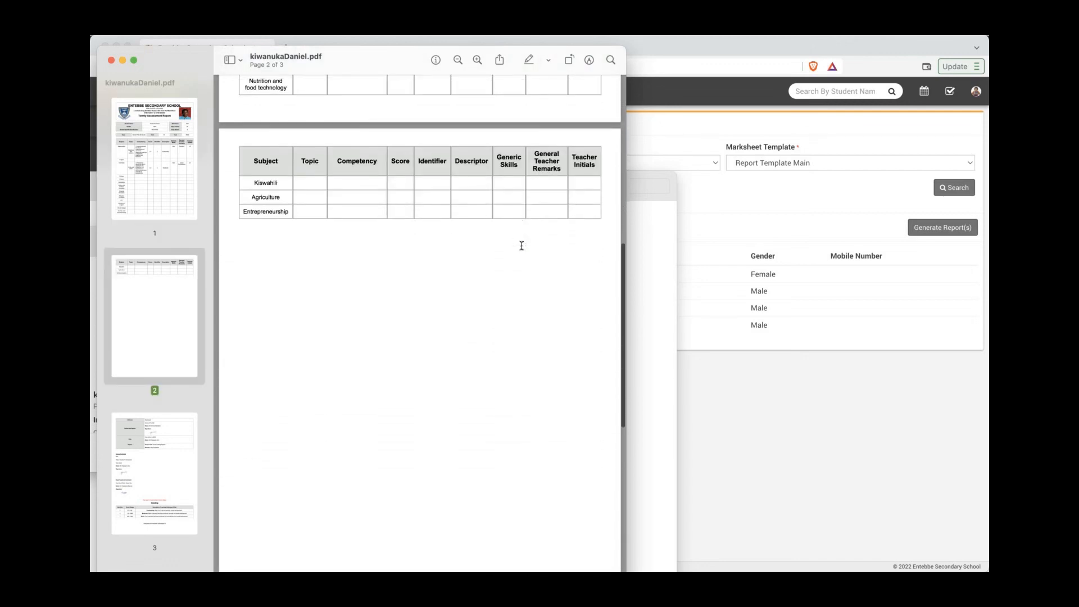
left_click_drag(399, 62, 399, 40)
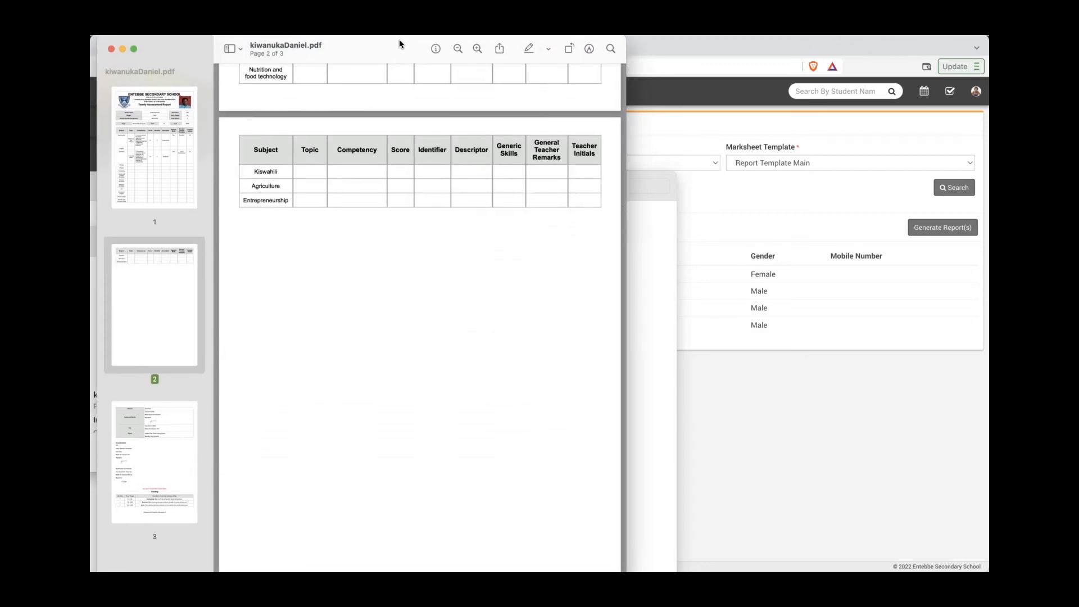
scroll(397, 352, "down", 11)
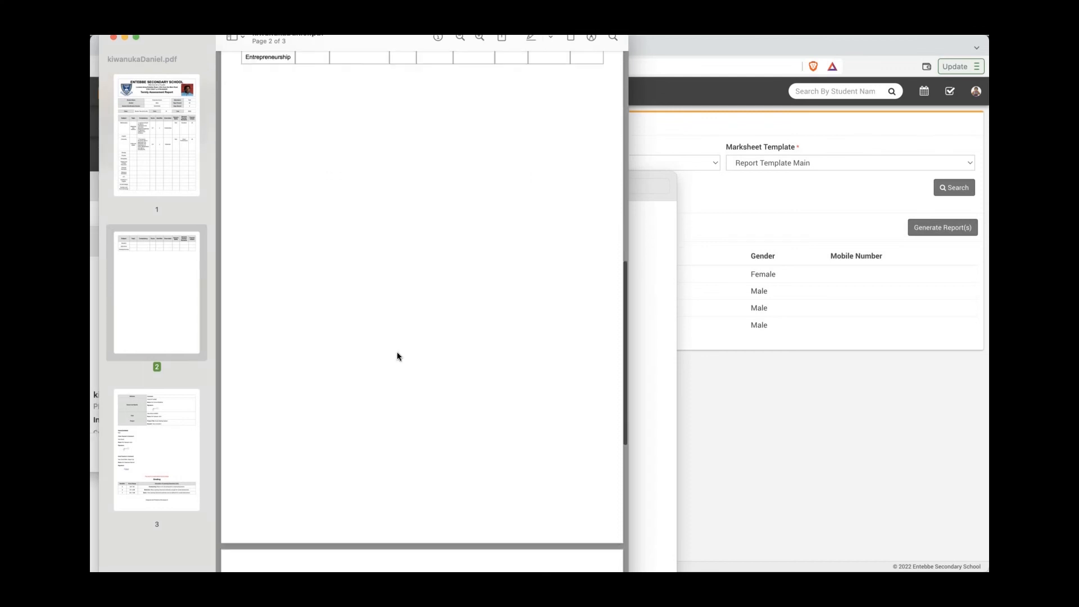
scroll(397, 354, "down", 6)
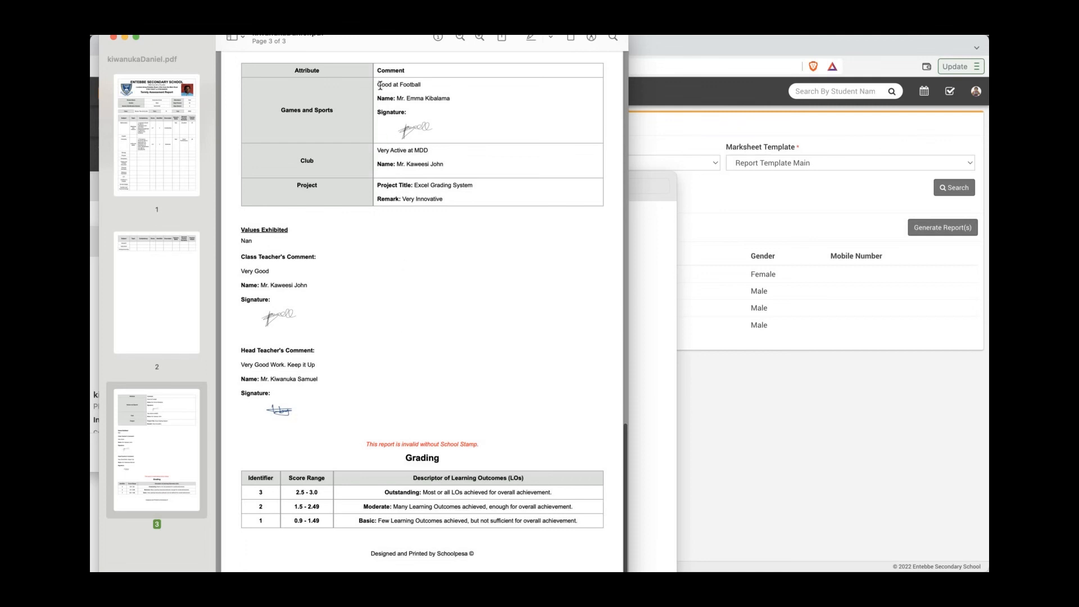
left_click_drag(373, 43, 371, 35)
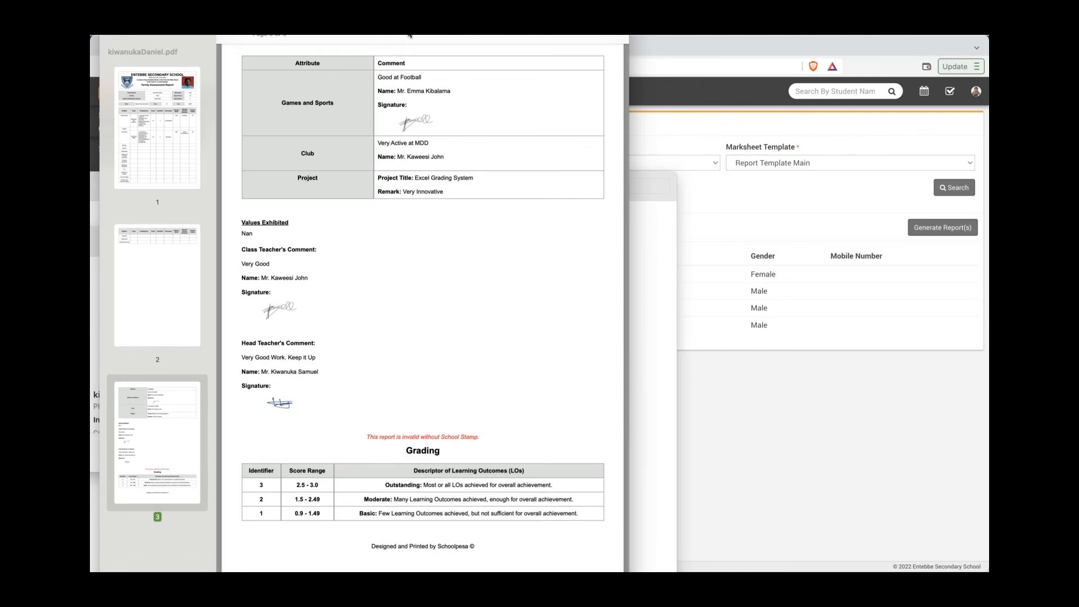
left_click_drag(409, 44, 401, 35)
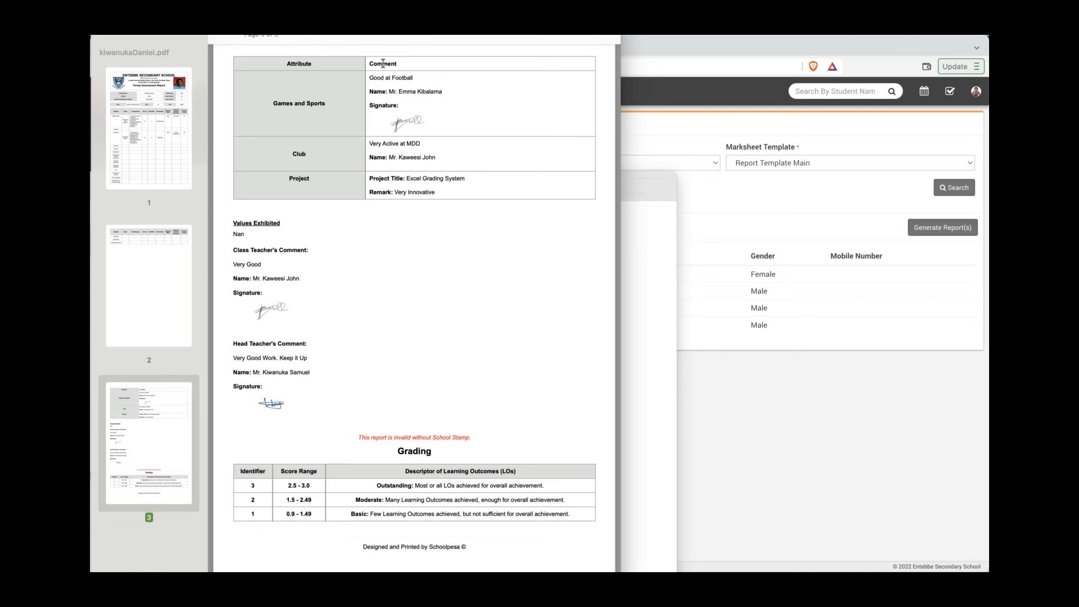
left_click_drag(395, 35, 368, 46)
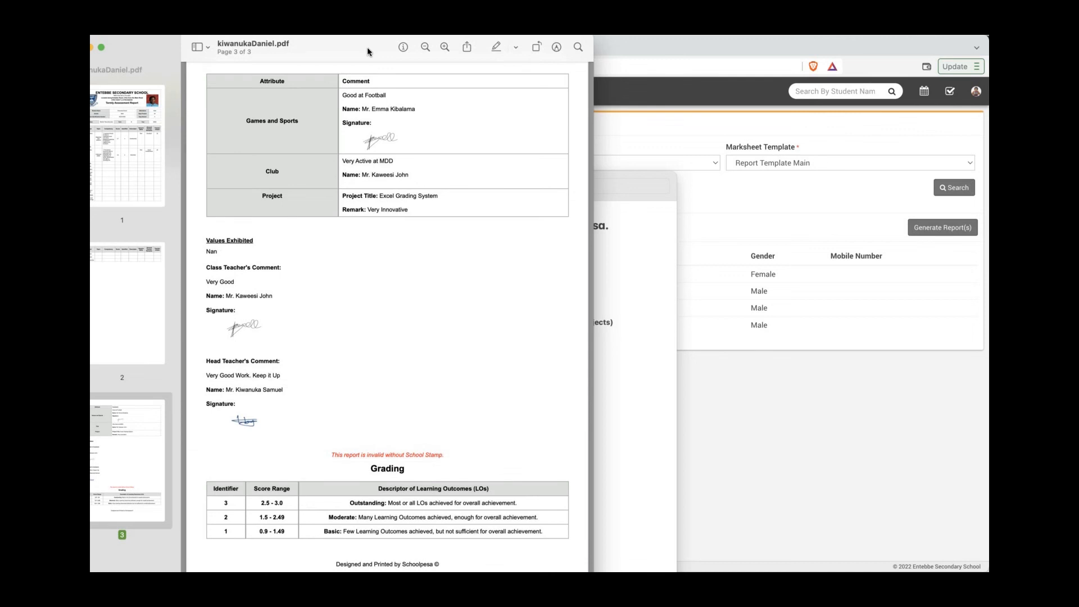
left_click(815, 452)
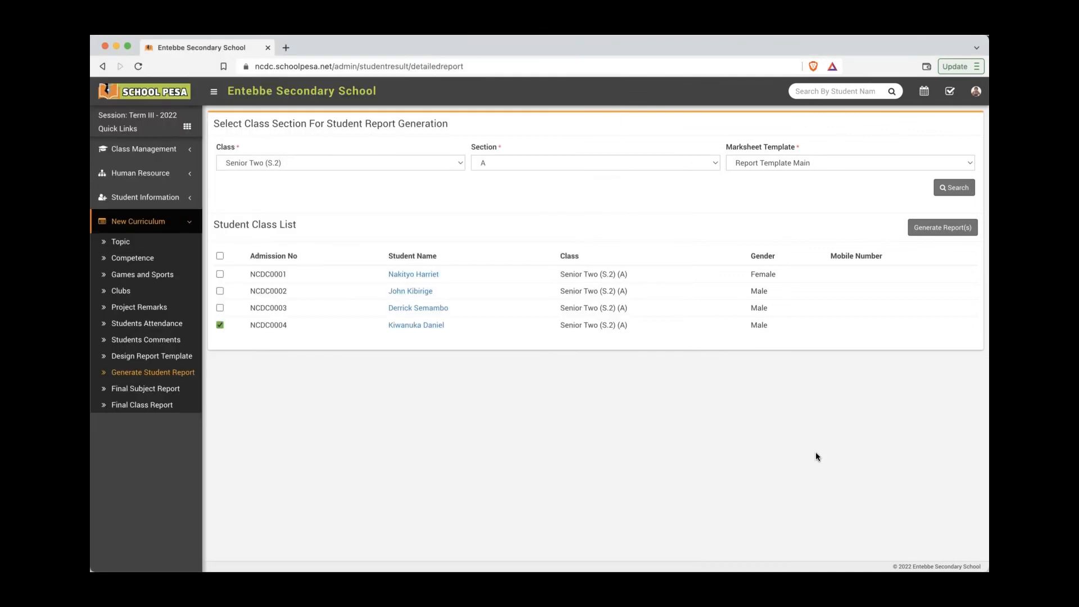
Step: On the Final Subject Report page, select class Senior Two (S.2), section A and Report Template Main
left_click(158, 392)
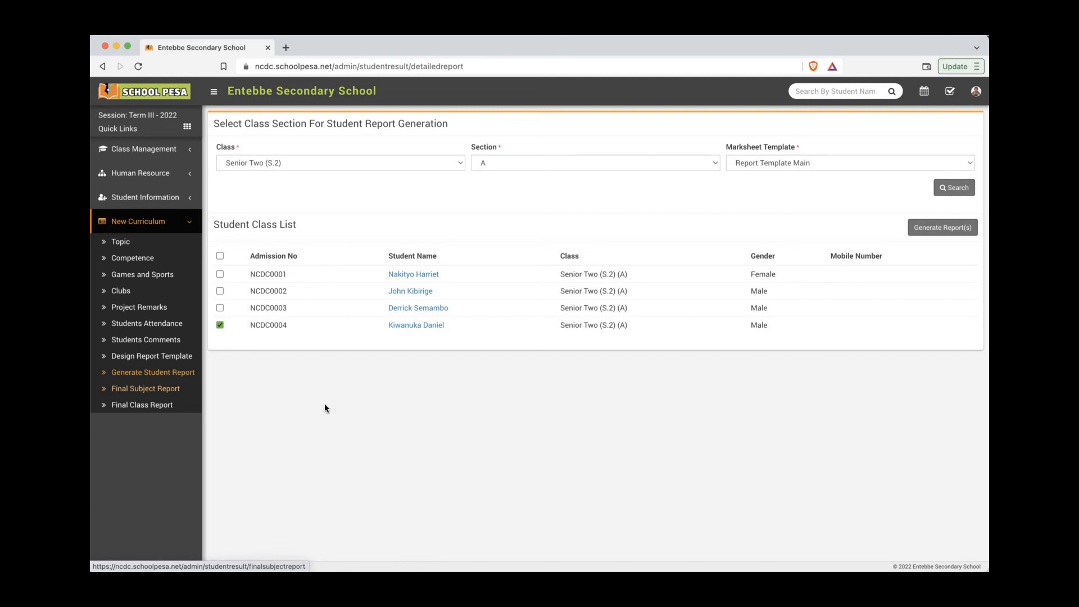
left_click(169, 392)
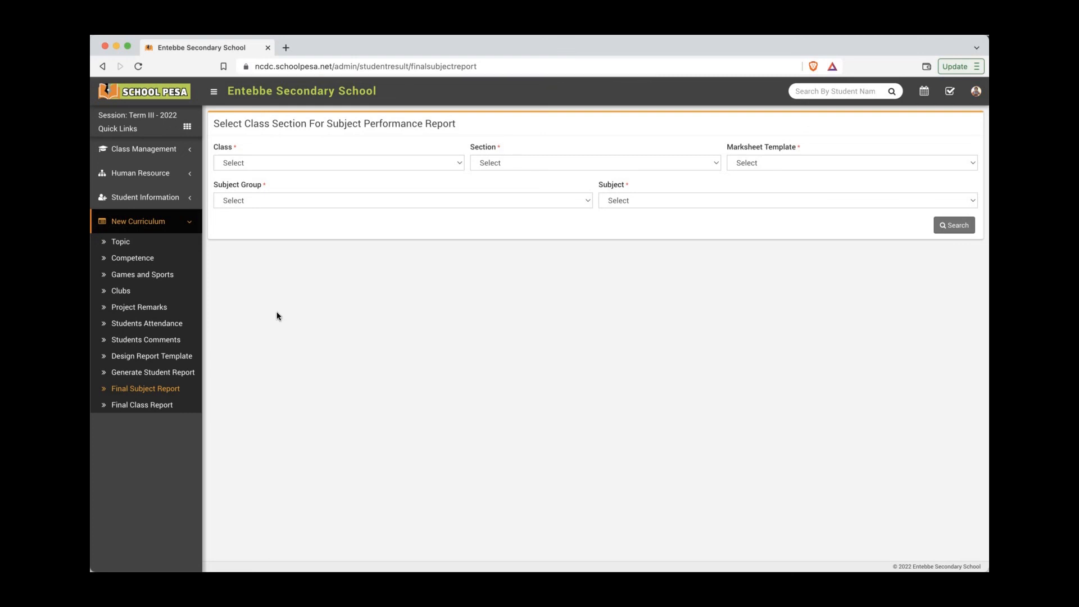
left_click(371, 163)
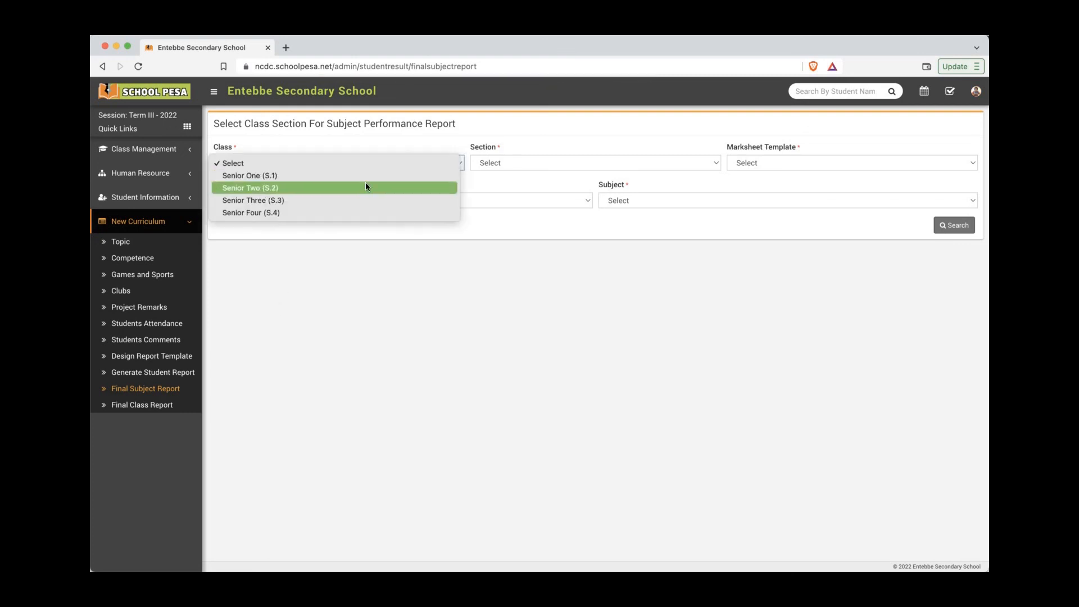
left_click(365, 187)
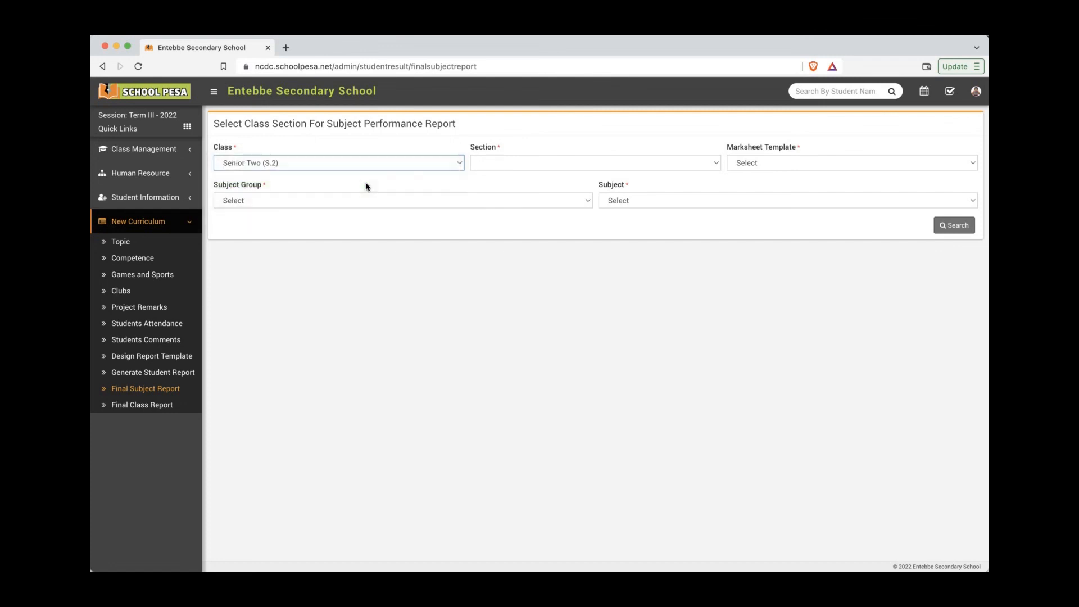
left_click(534, 167)
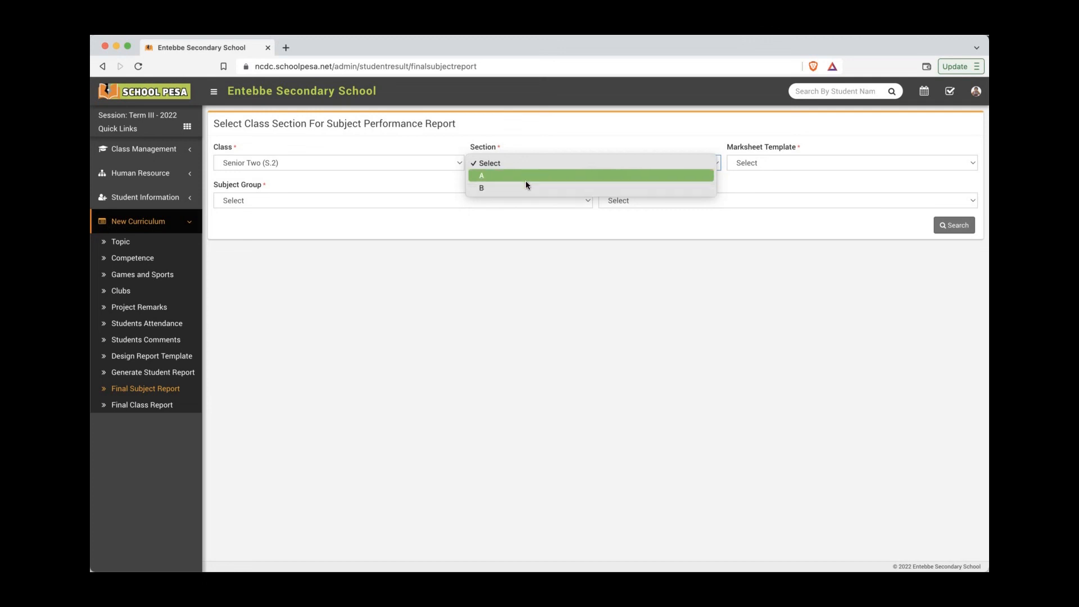
left_click(528, 176)
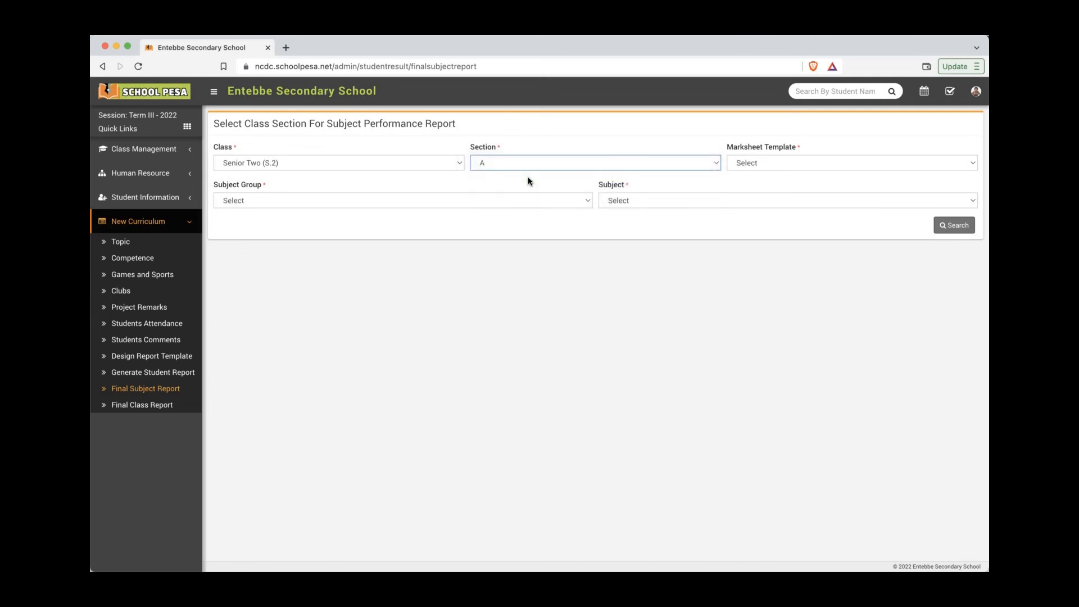
left_click(730, 163)
left_click(747, 174)
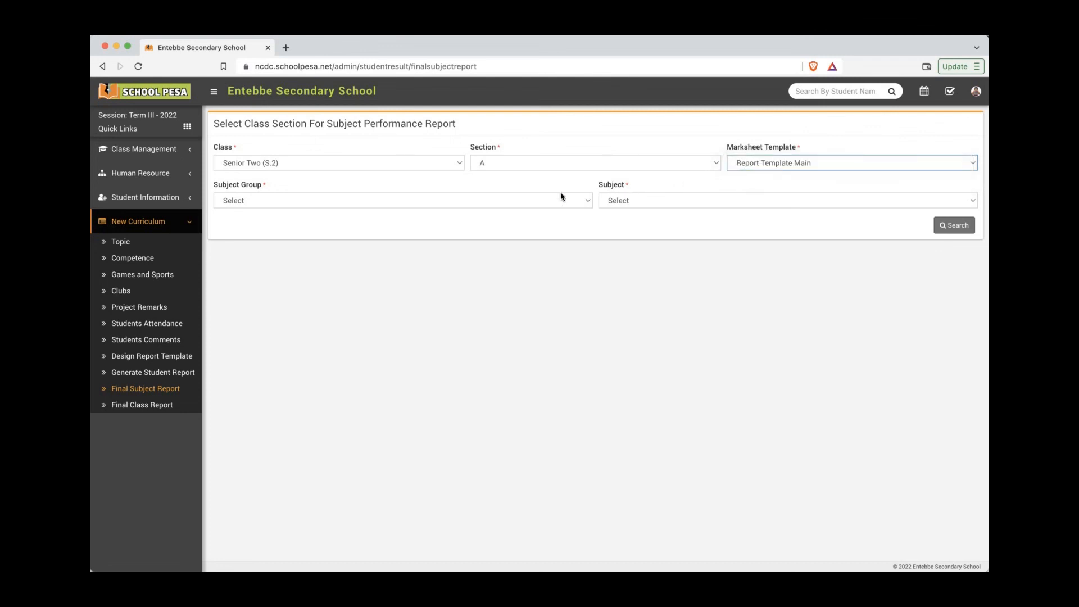
Step: Choose Senior Two Subjects and Mathematics, search, and tick all four listed students
left_click(498, 200)
left_click(492, 212)
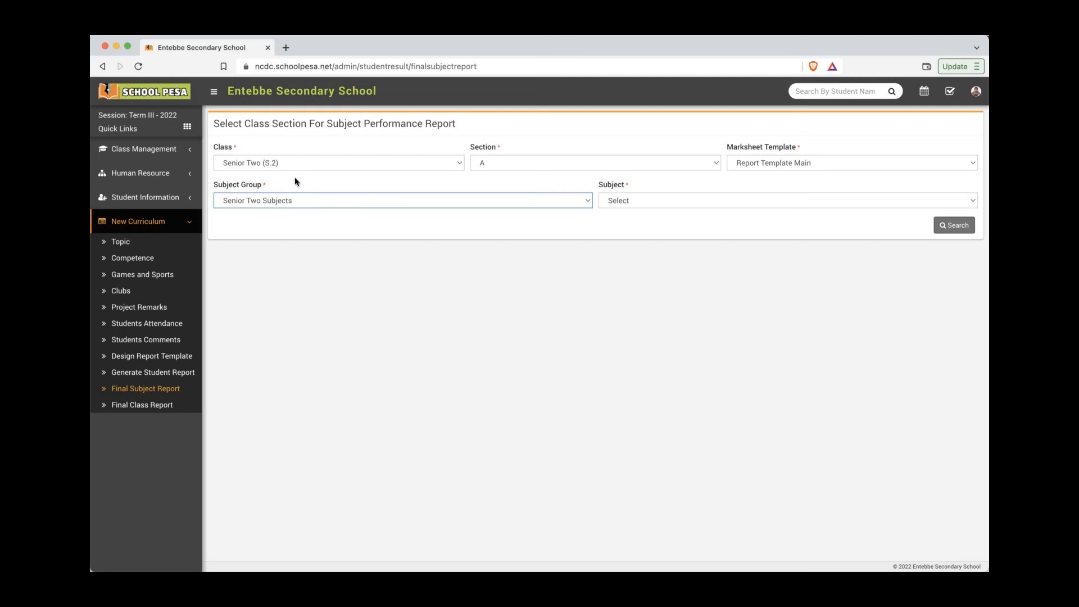
left_click(644, 201)
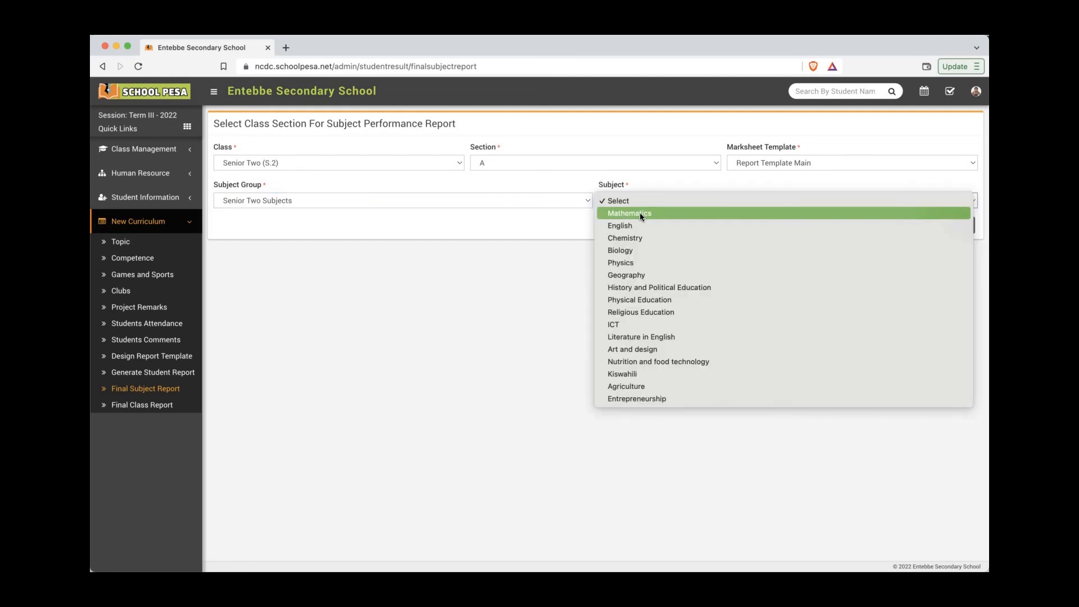
left_click(640, 213)
left_click(954, 225)
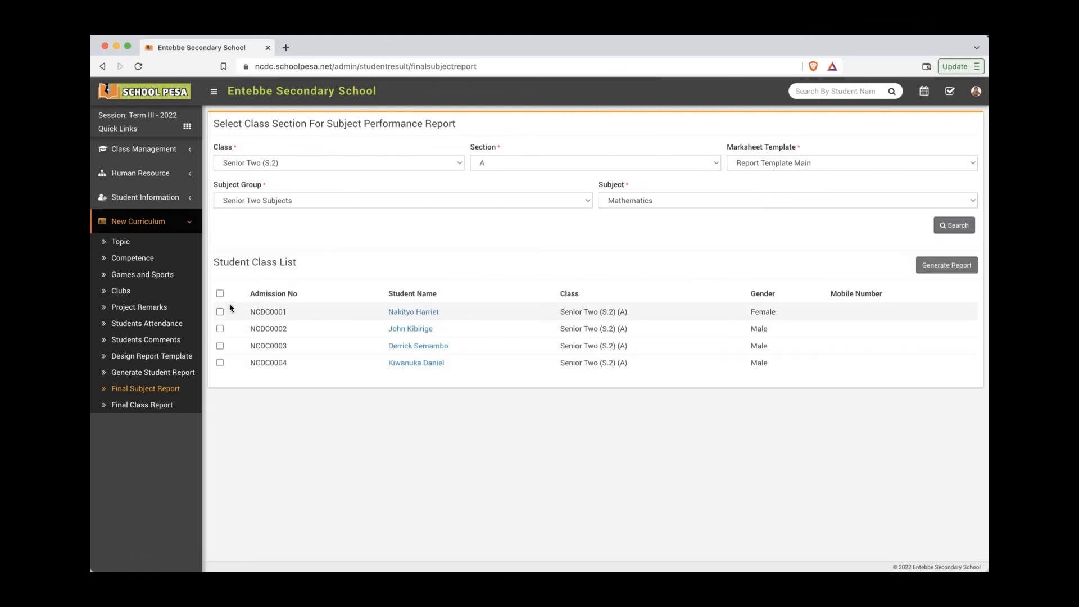
left_click(220, 294)
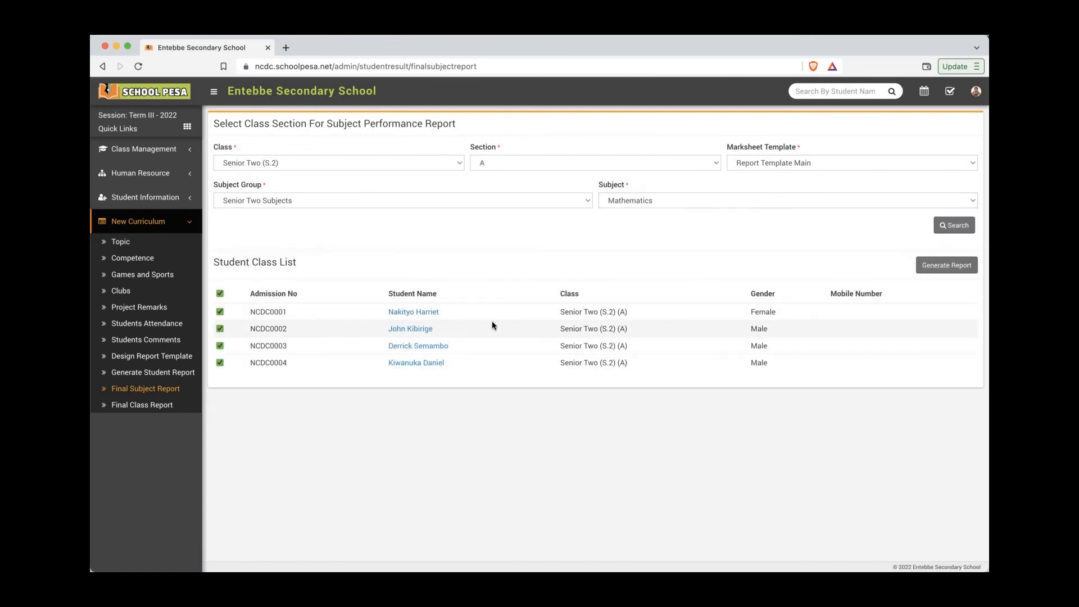
Step: Generate and inspect the one-page Mathematics Performance Report preview, then close it unsaved
left_click(960, 272)
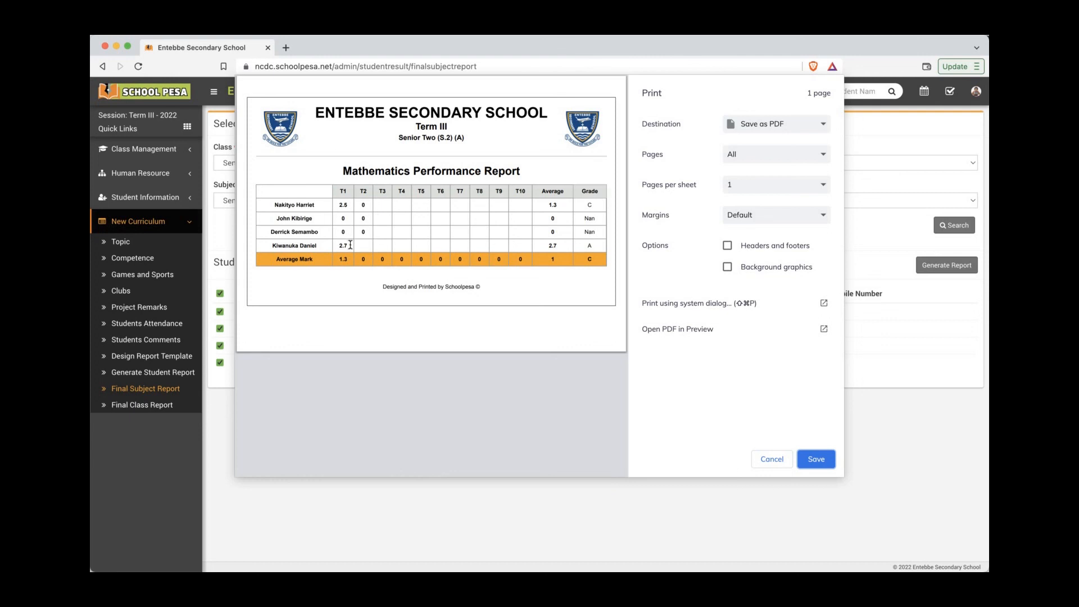
left_click_drag(349, 246, 339, 246)
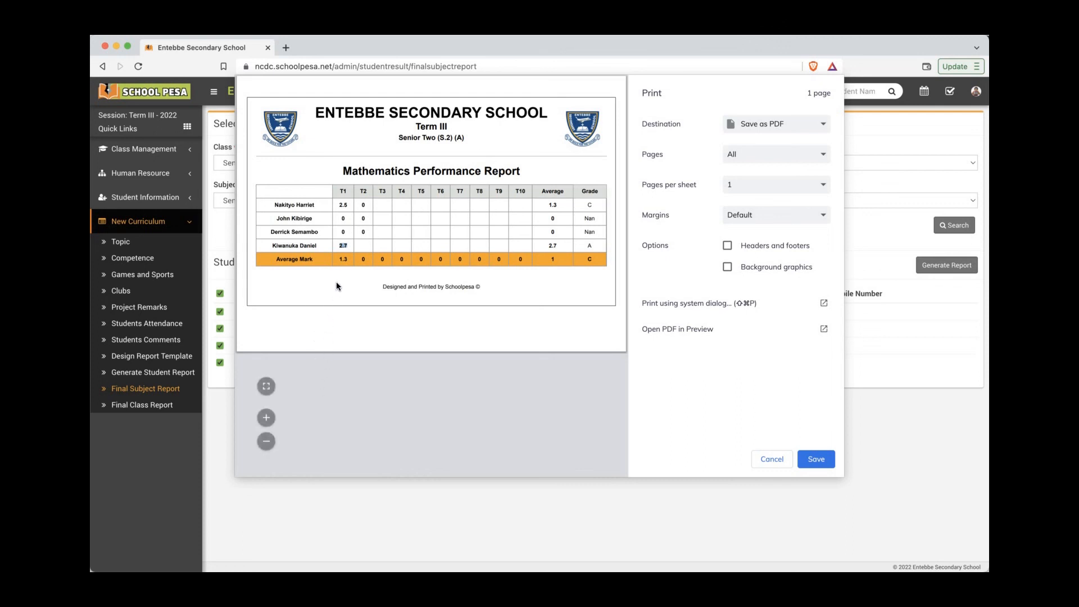
left_click(380, 172)
double_click(380, 172)
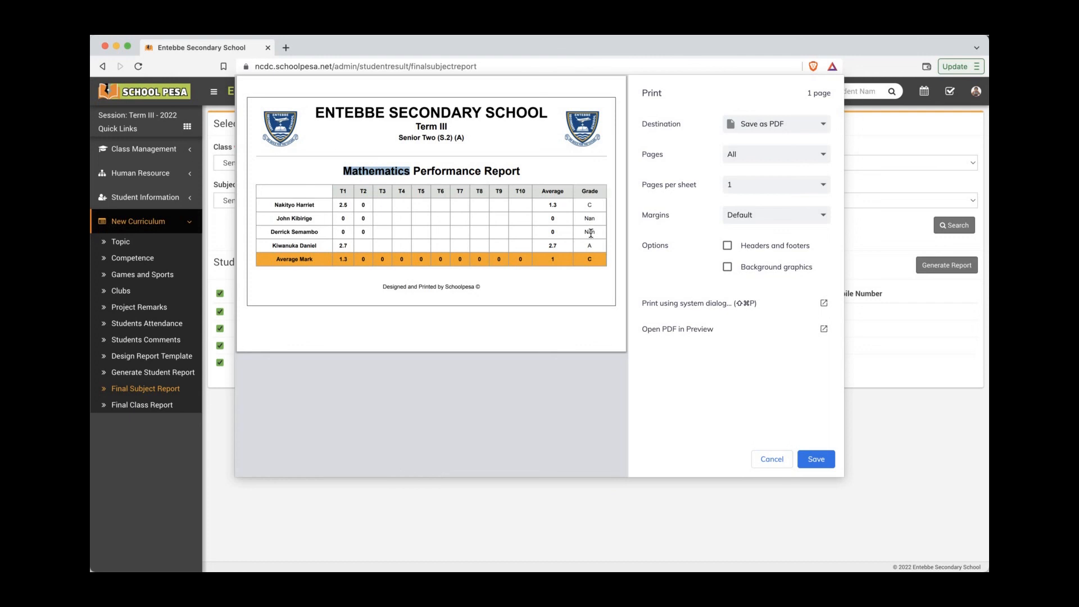
left_click(600, 293)
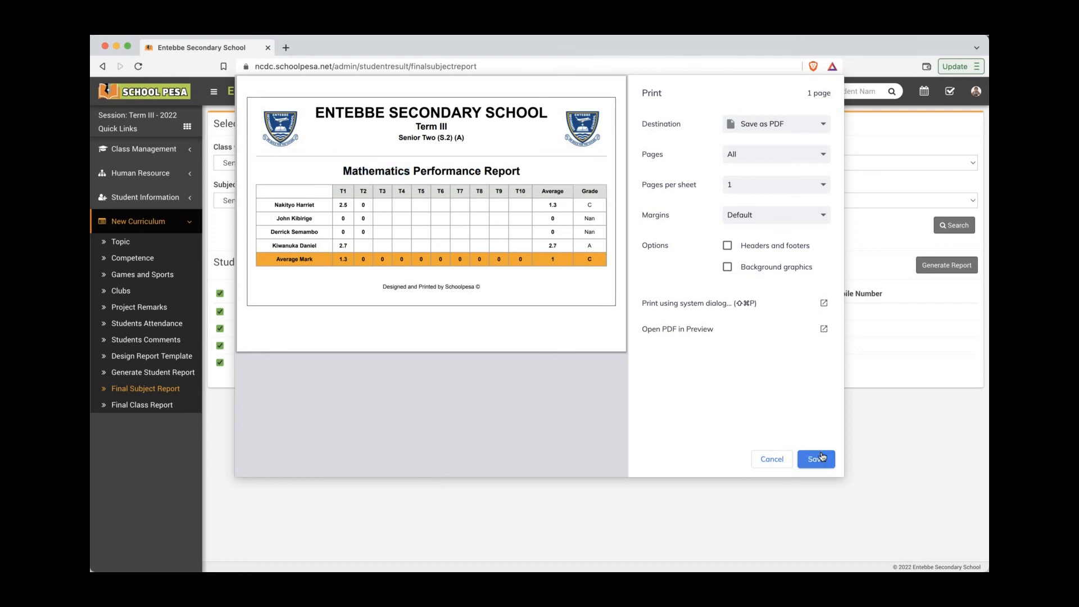
left_click(775, 460)
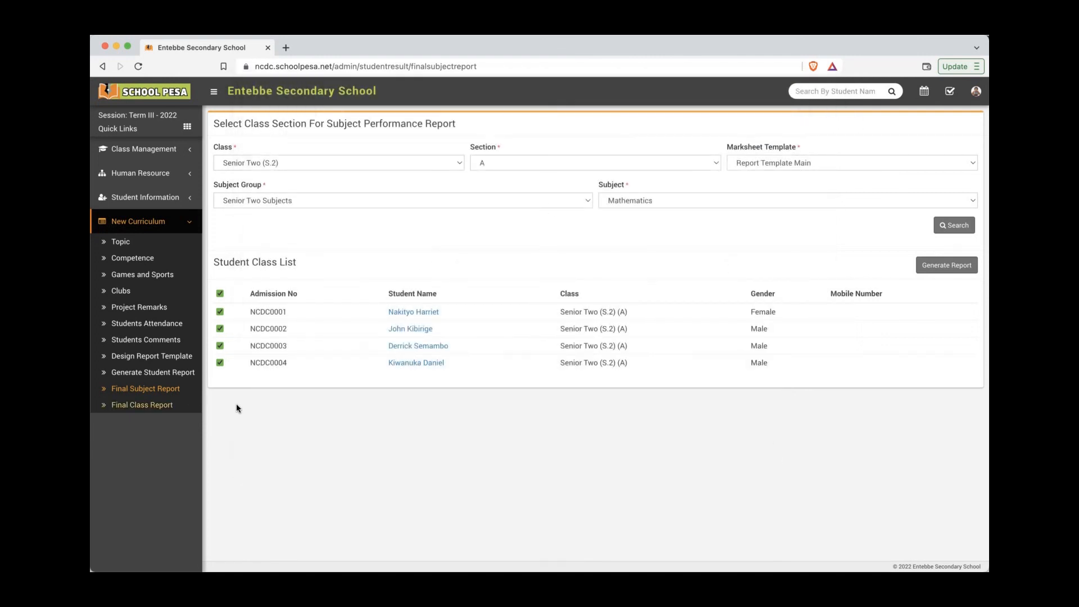
left_click(158, 405)
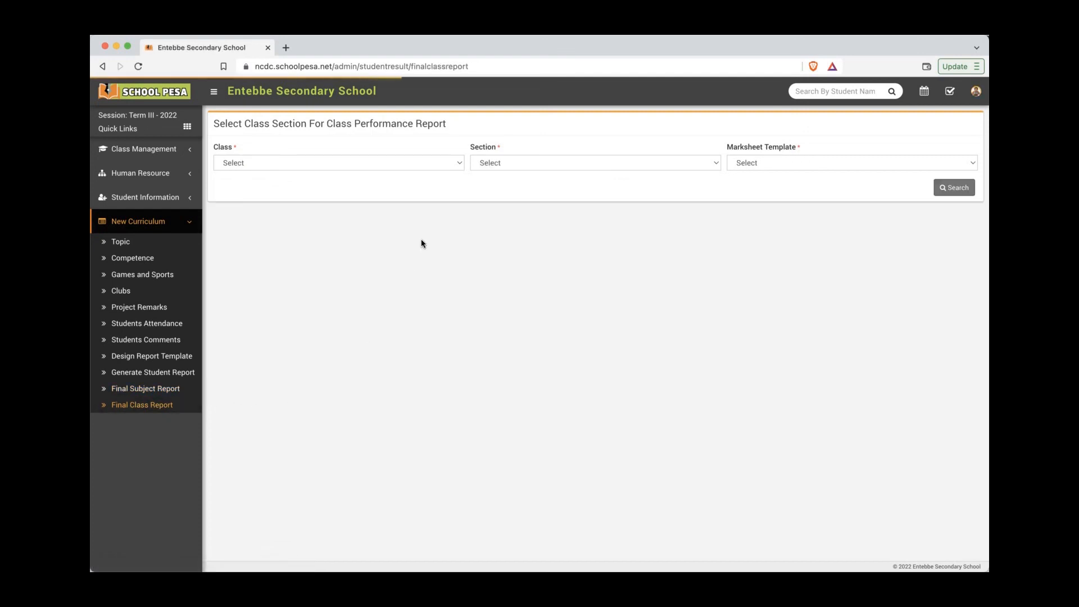
Step: Search Senior Two (S.2), section A with Report Template Main and tick all four students
left_click(434, 167)
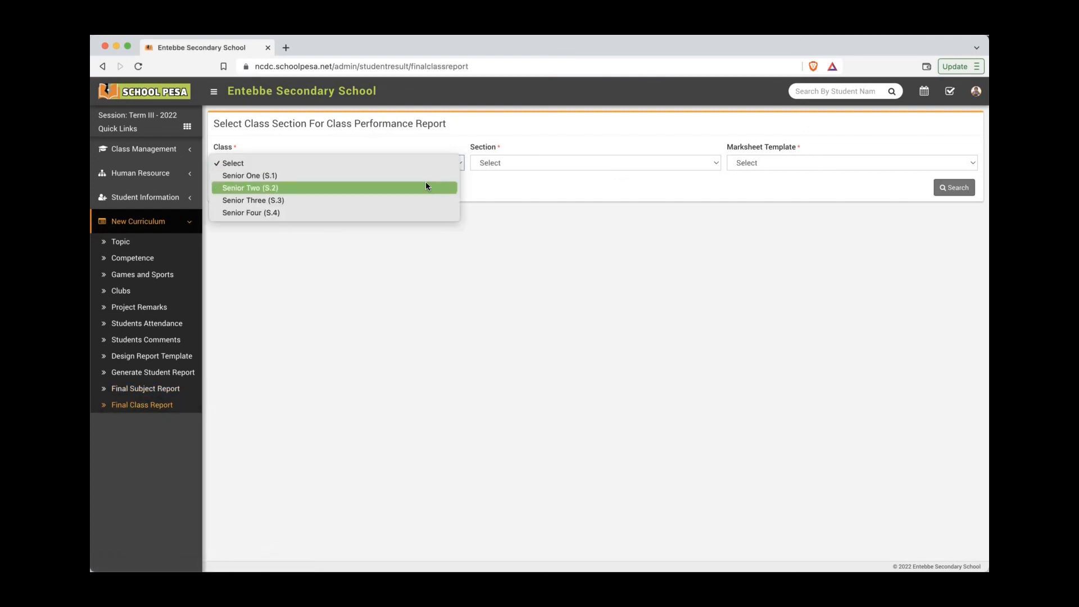
left_click(426, 182)
left_click(543, 164)
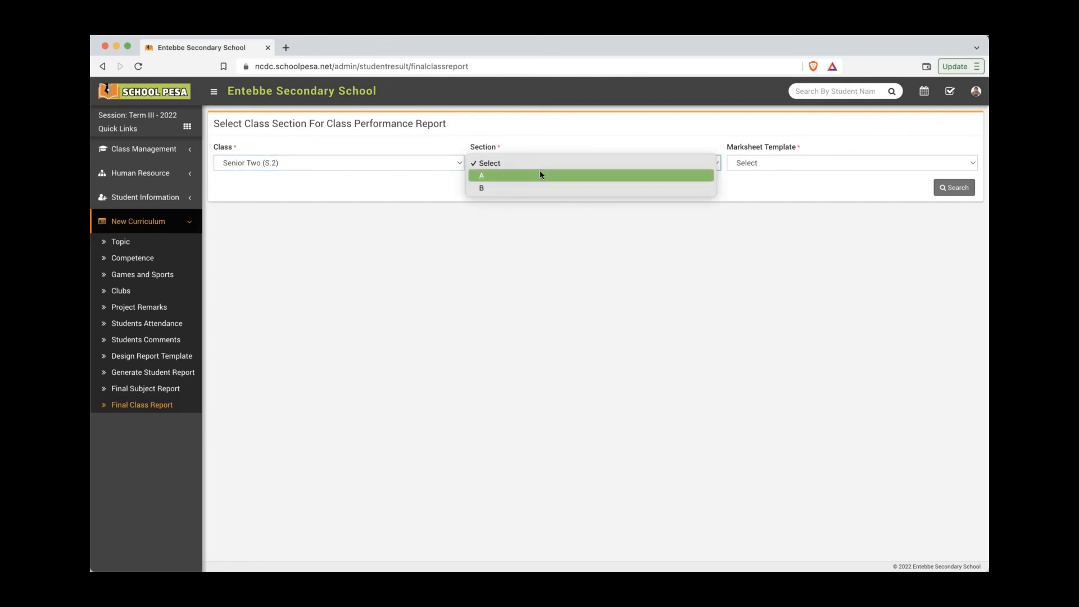
left_click(541, 172)
left_click(765, 163)
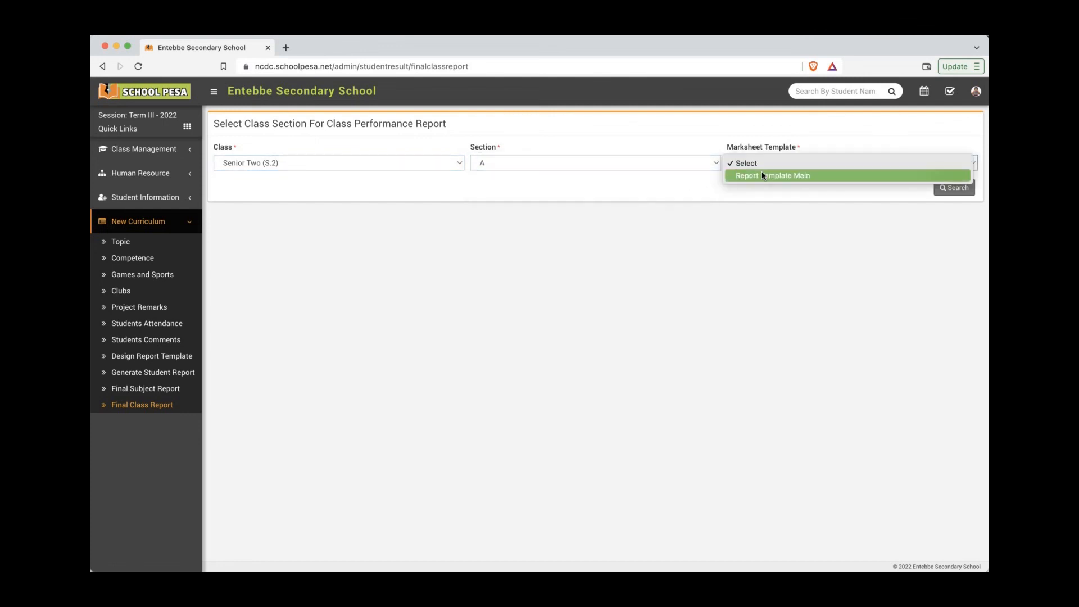
left_click(770, 175)
left_click(939, 190)
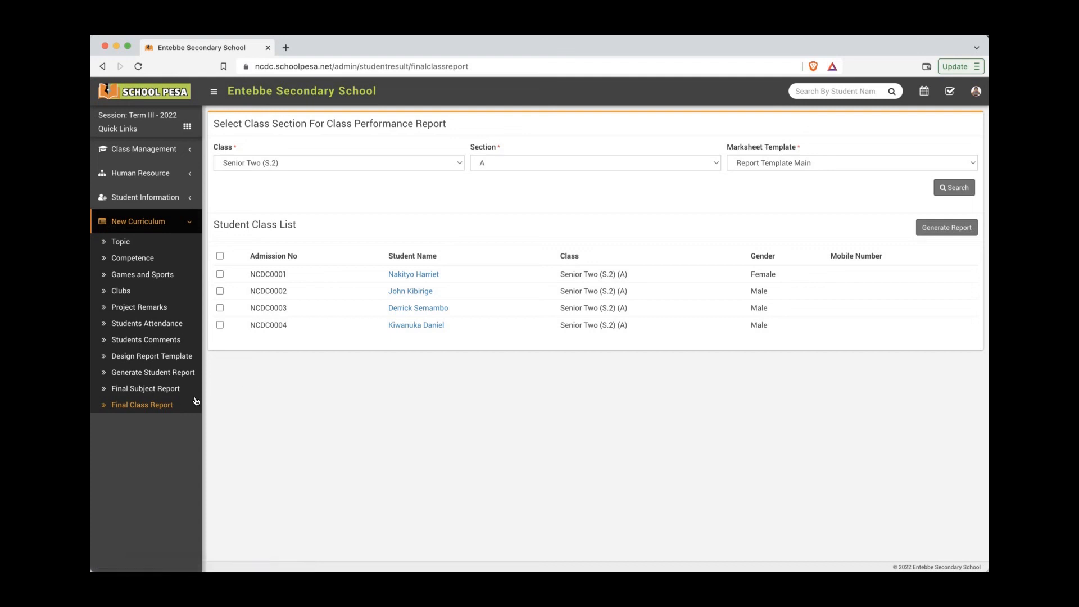
left_click(220, 256)
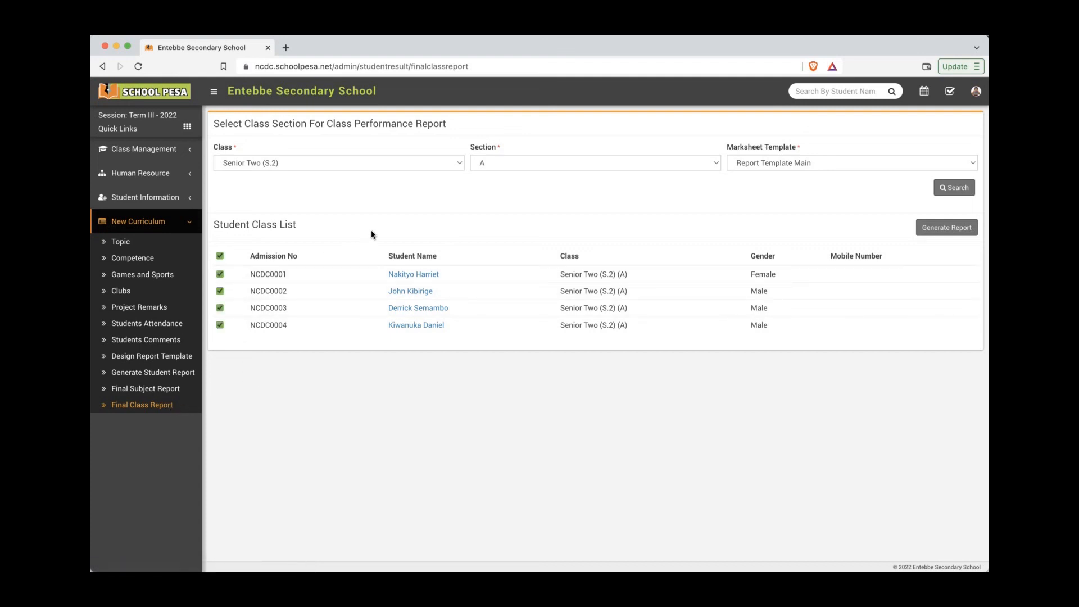
Step: Generate the S.2 (A) Class Performance Report, review its PDF preview, then cancel it
left_click(938, 228)
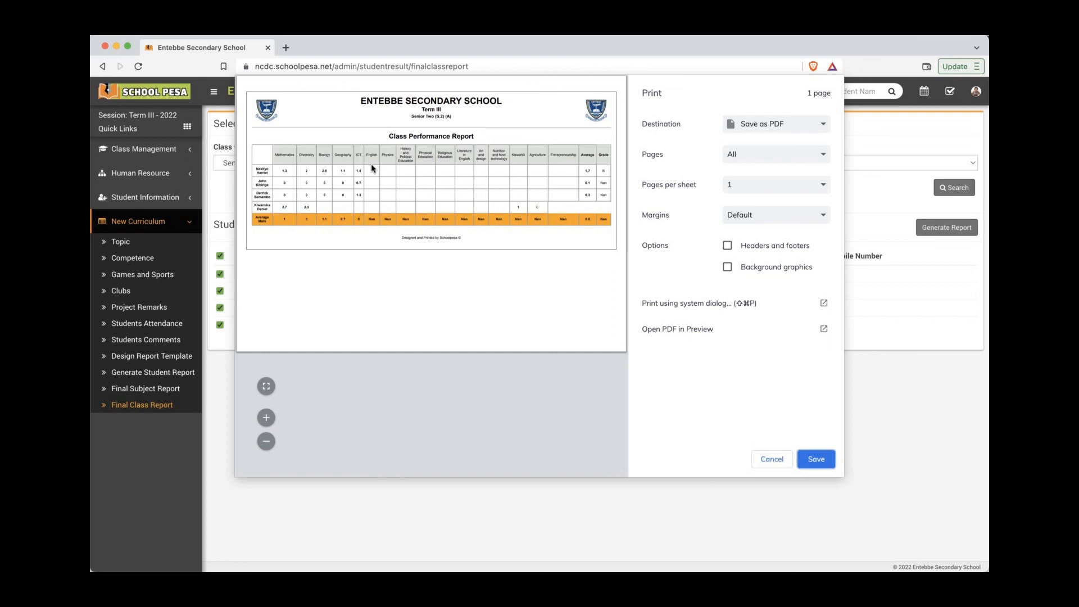
left_click(773, 459)
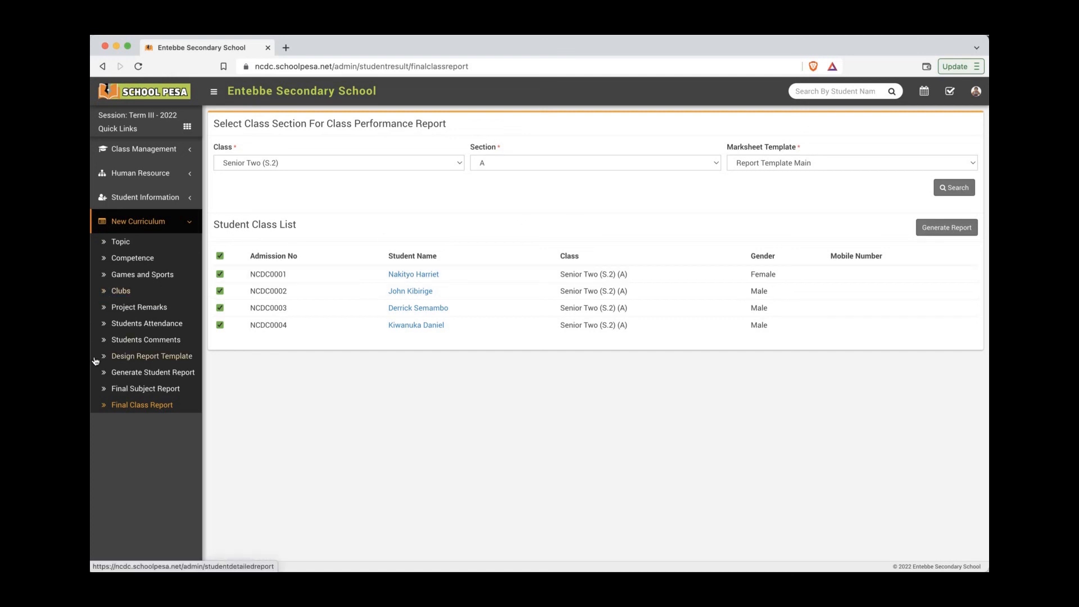
Step: In the tutorial note, add a line under the title with the MTN contact phone number
key("super+Tab")
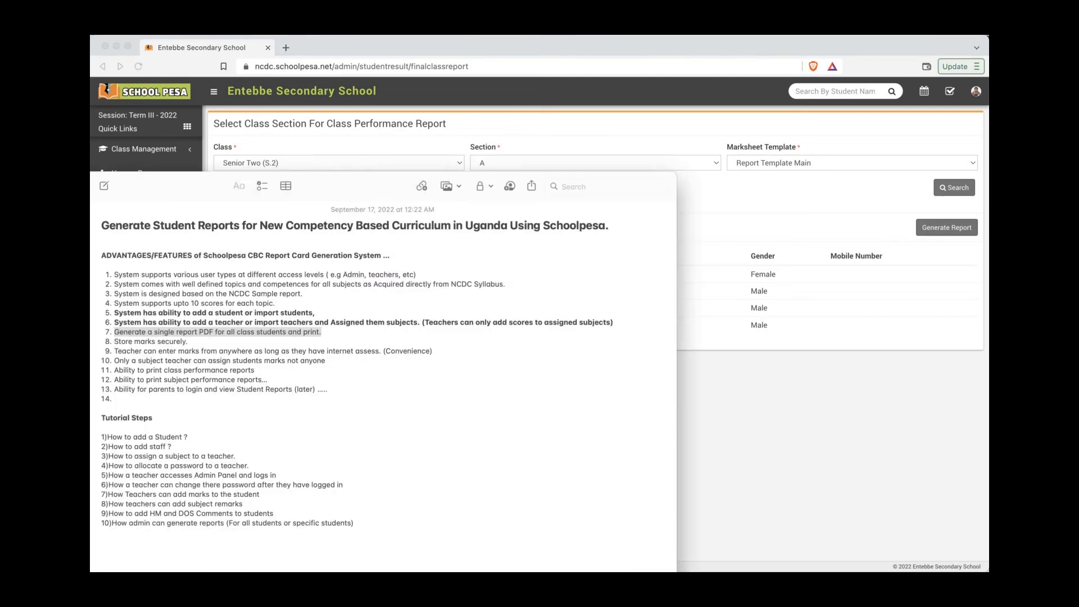
left_click(358, 243)
key("Return")
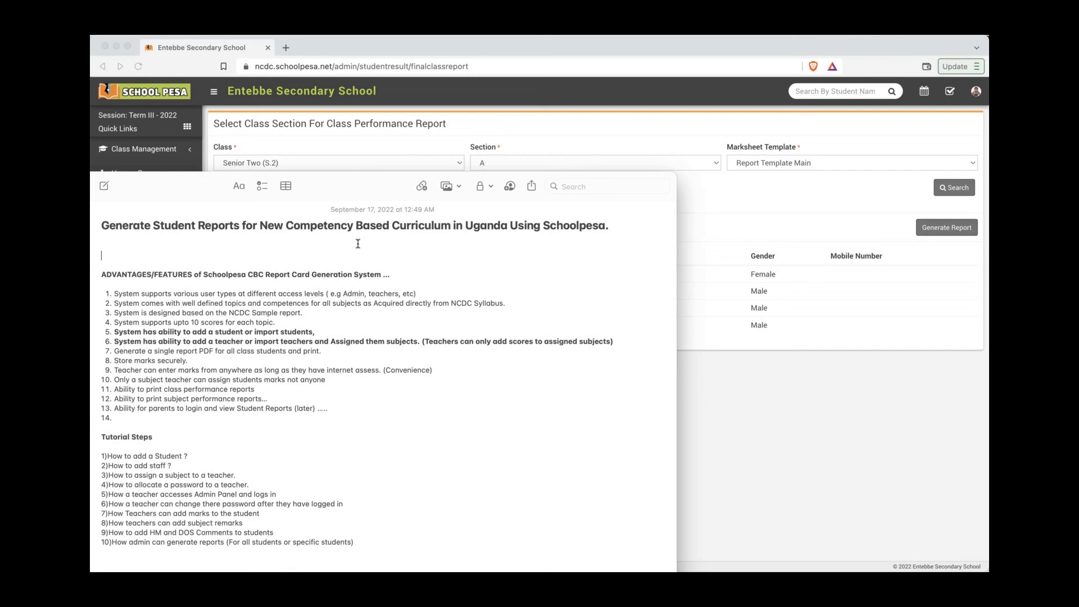
Step: Add the AIRTEL contact phone number on the next line, fixing its typos
key("Return")
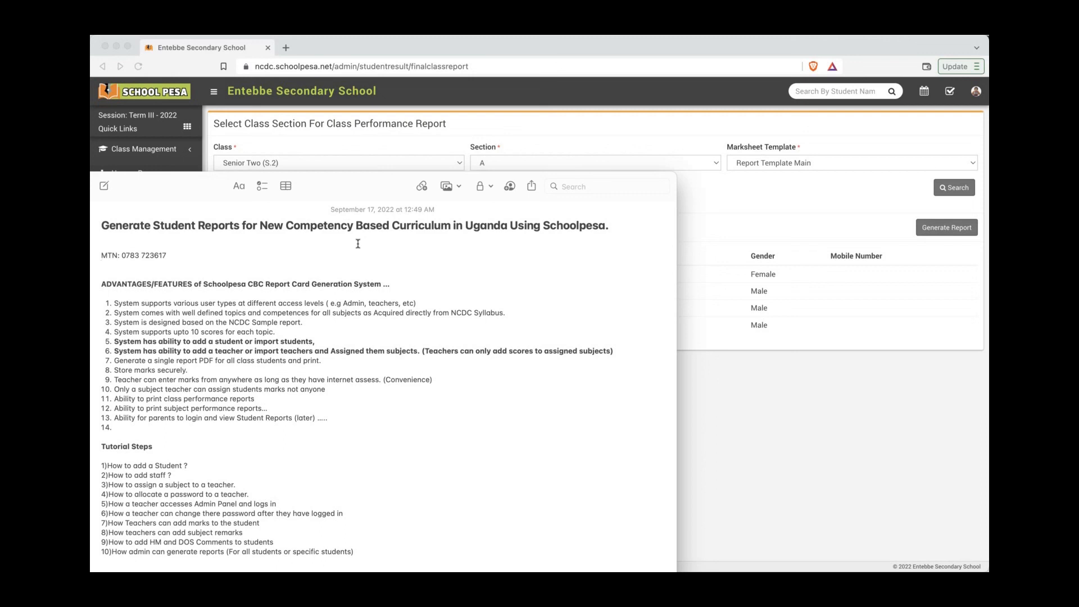
type("AiRTE")
key("Left")
key("Down")
key("BackSpace")
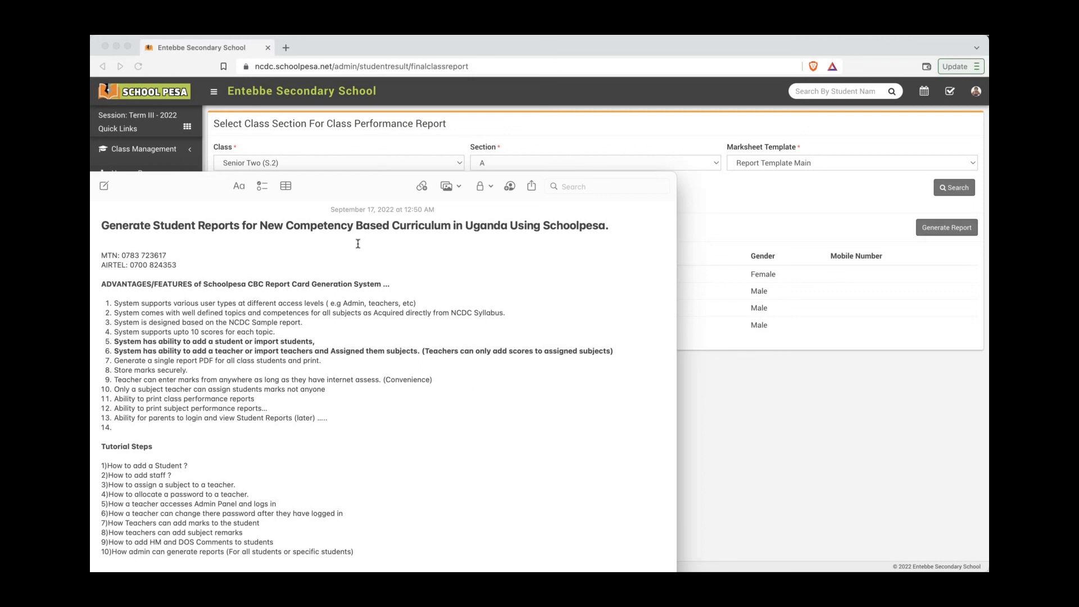